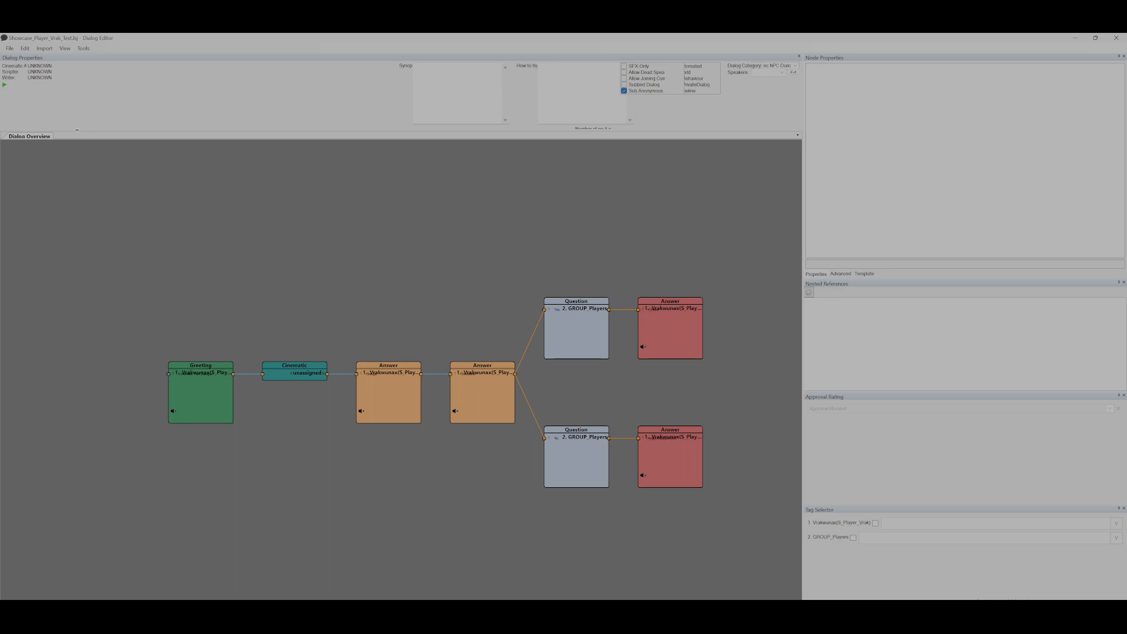
- Open the timeline linked to the Showcase_Player_Vrak_Test dialog
{"action": "left_click", "coordinate": [86, 49]}
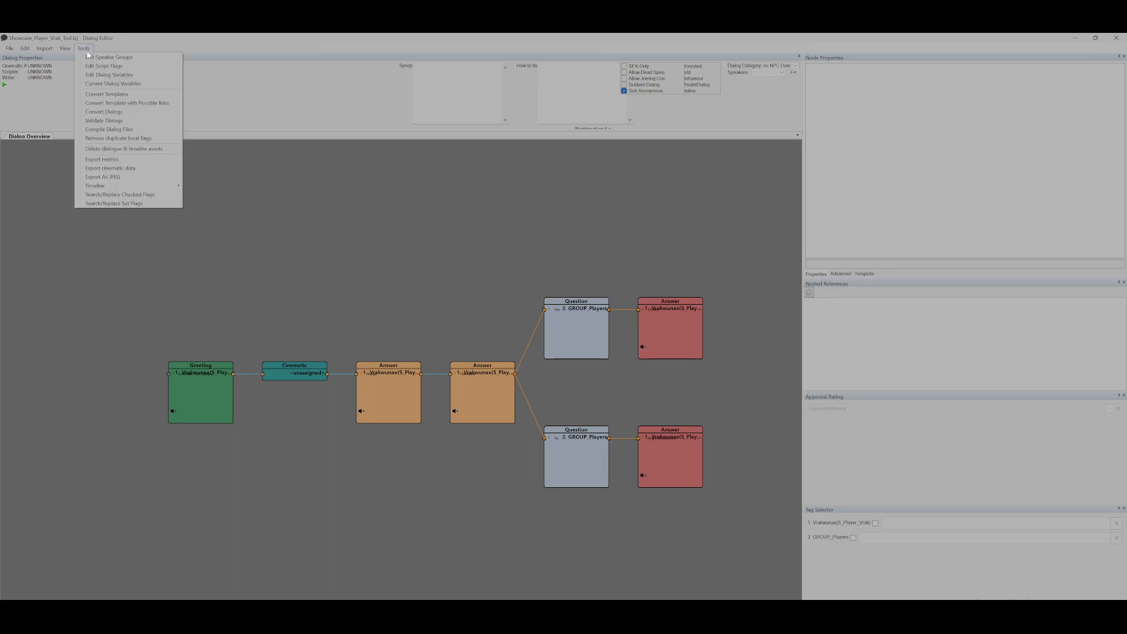
{"action": "mouse_move", "coordinate": [145, 186]}
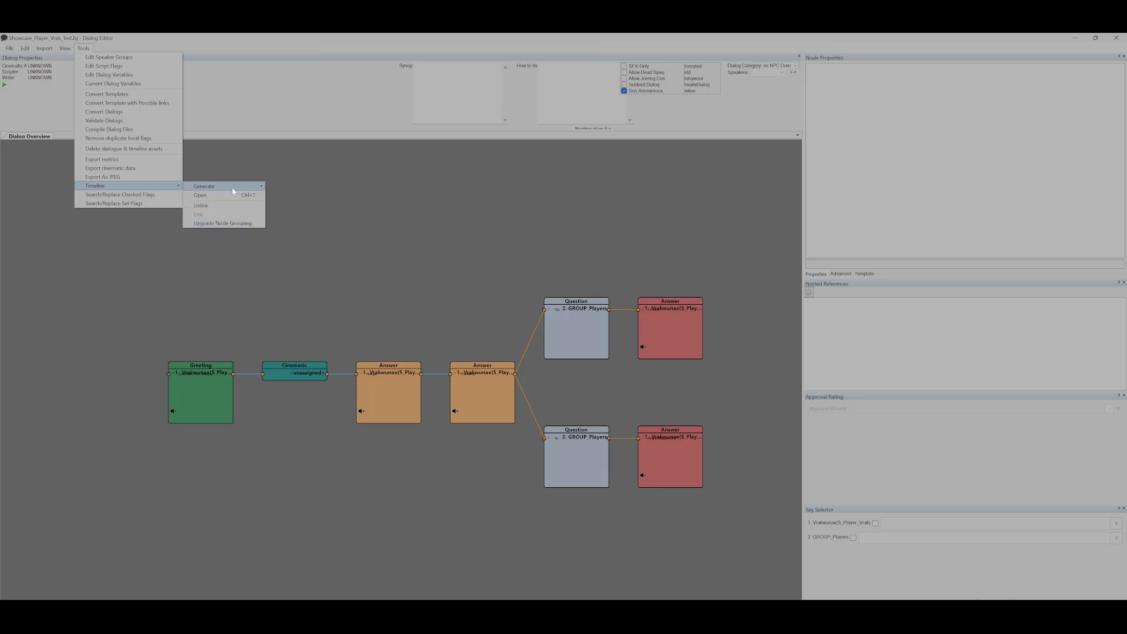
{"action": "mouse_move", "coordinate": [233, 191]}
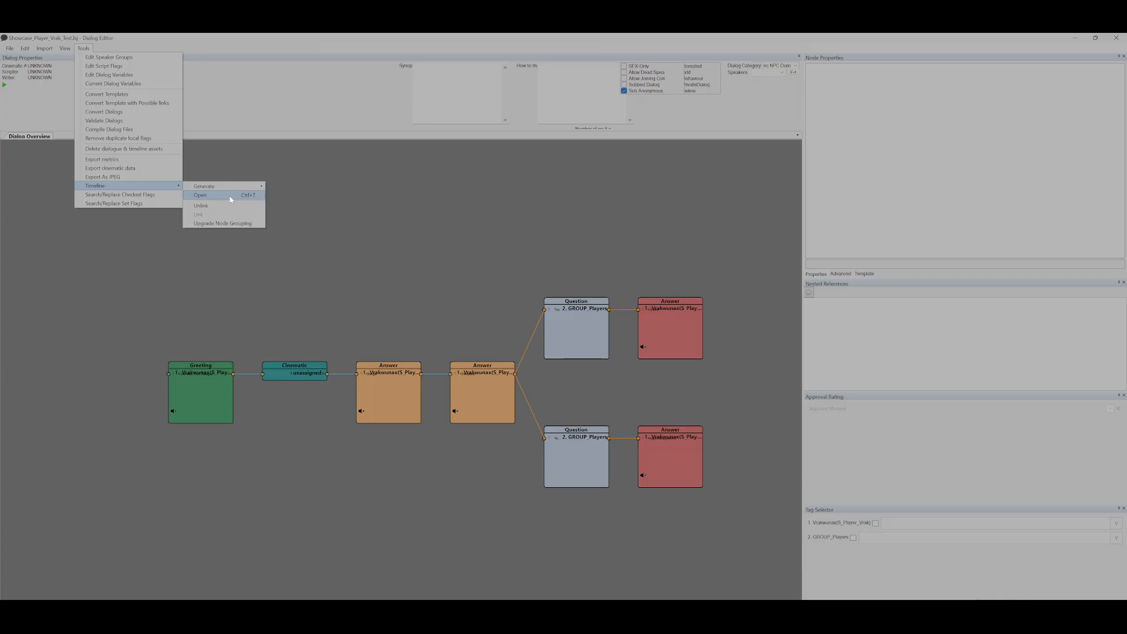
{"action": "left_click", "coordinate": [230, 200]}
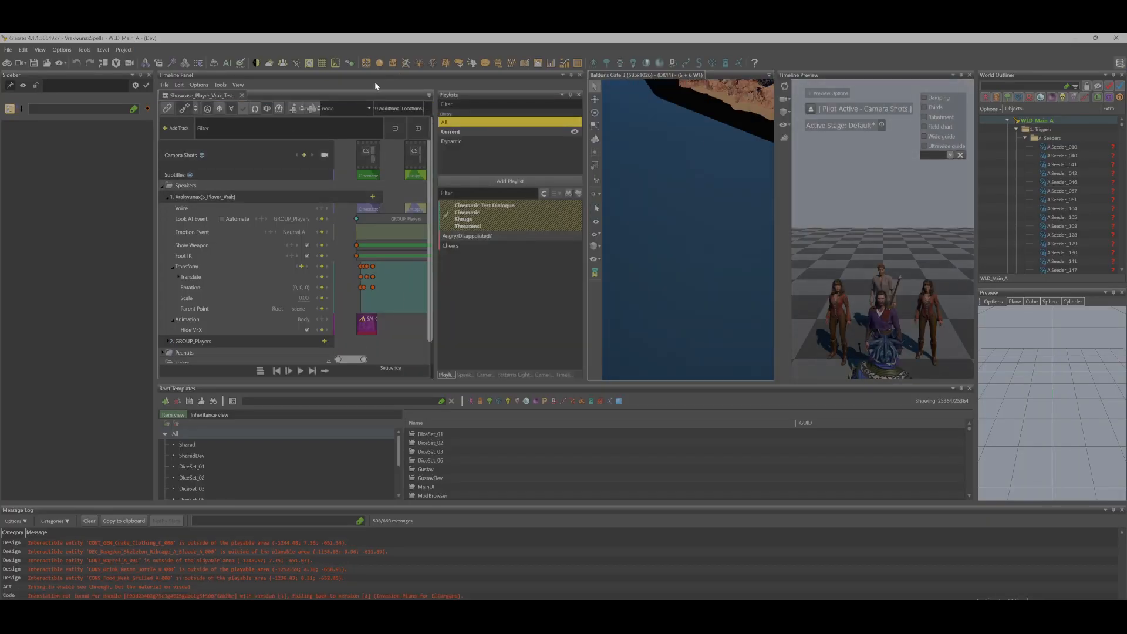
- Undock the Timeline Panel and the Timeline Preview from the editor layout, and maximize the Timeline Panel
{"action": "left_click_drag", "start_coordinate": [393, 75], "coordinate": [443, 119]}
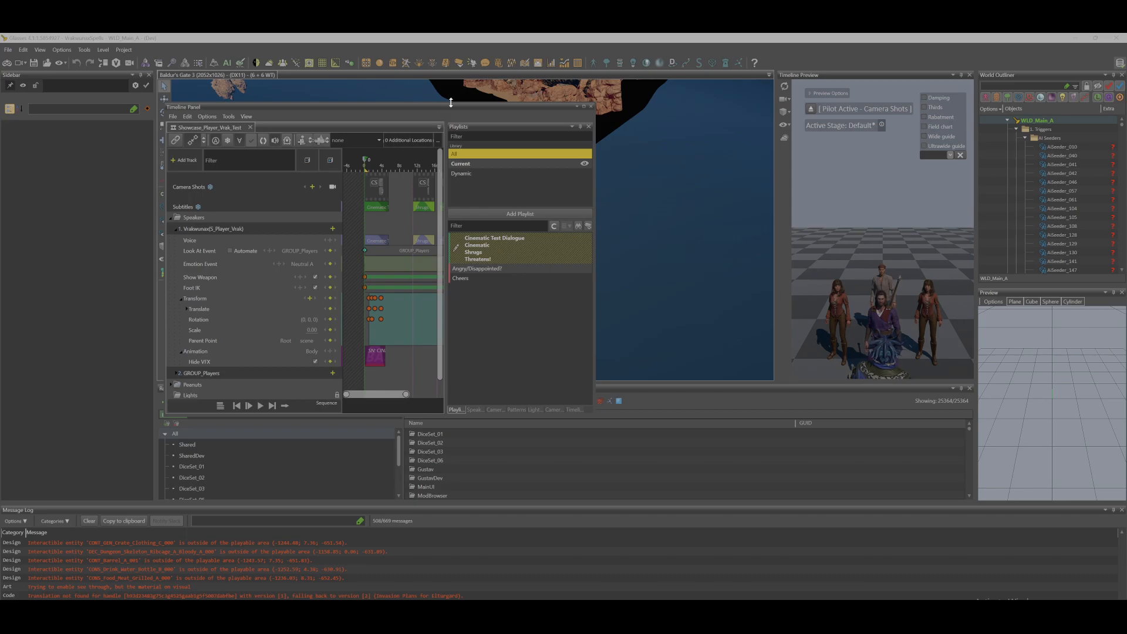
{"action": "left_click_drag", "start_coordinate": [850, 75], "coordinate": [1126, 176]}
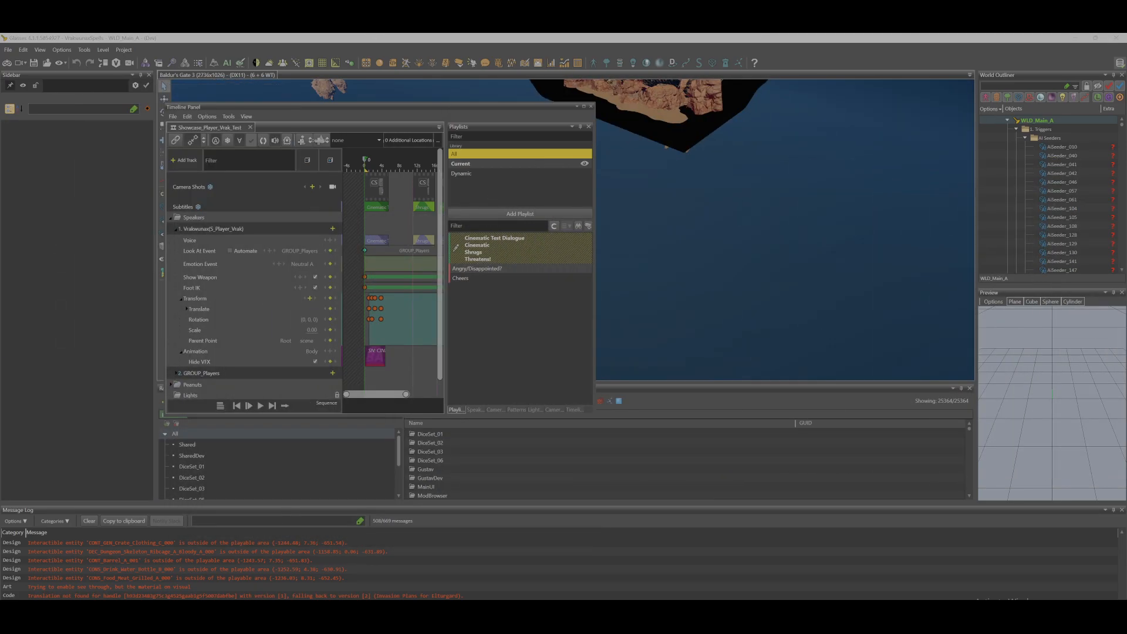
{"action": "double_click", "coordinate": [388, 108]}
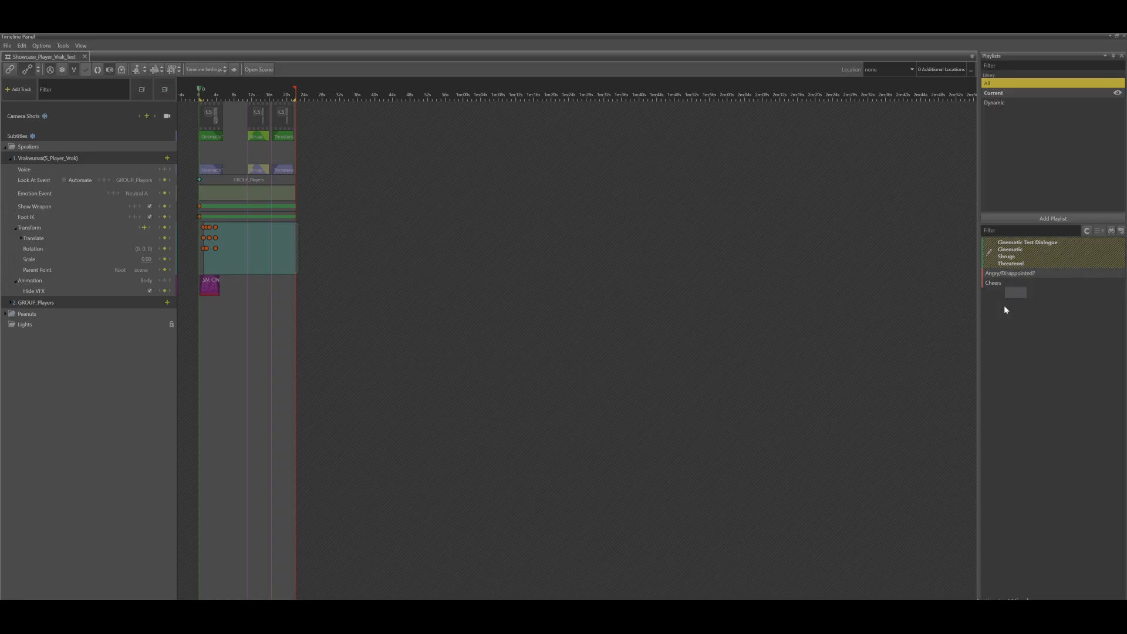
- View the timelines of the Angry/Disappointed? and Cheers entries, and return to the Cinematic Test Dialogue entry
{"action": "left_click", "coordinate": [1012, 274]}
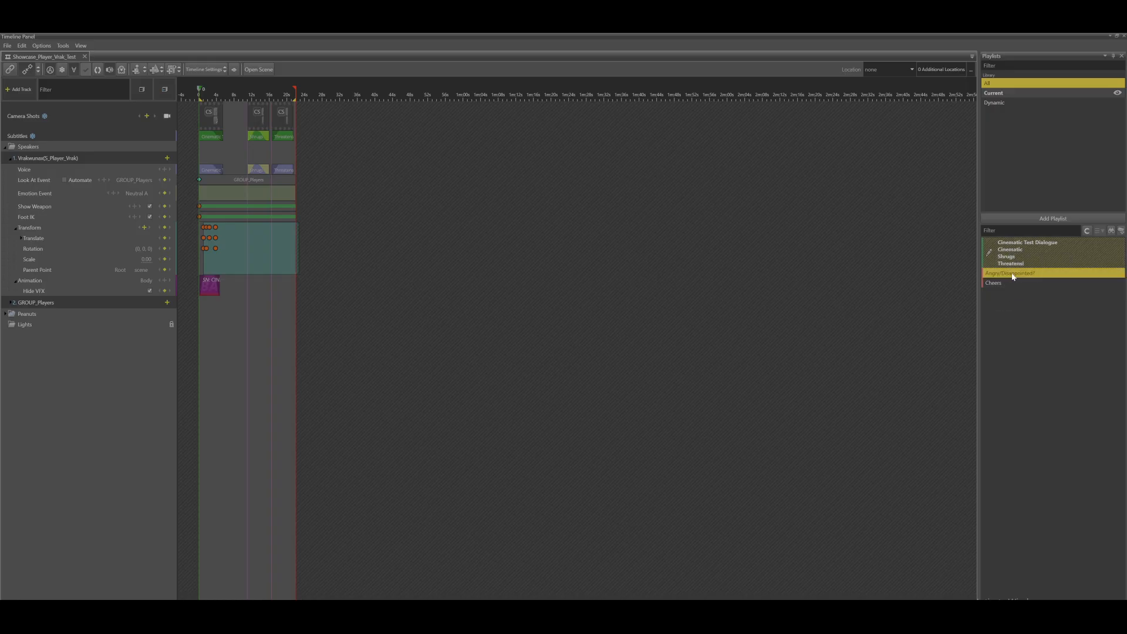
{"action": "scroll", "coordinate": [309, 244], "scroll_direction": "up", "scroll_amount": 10}
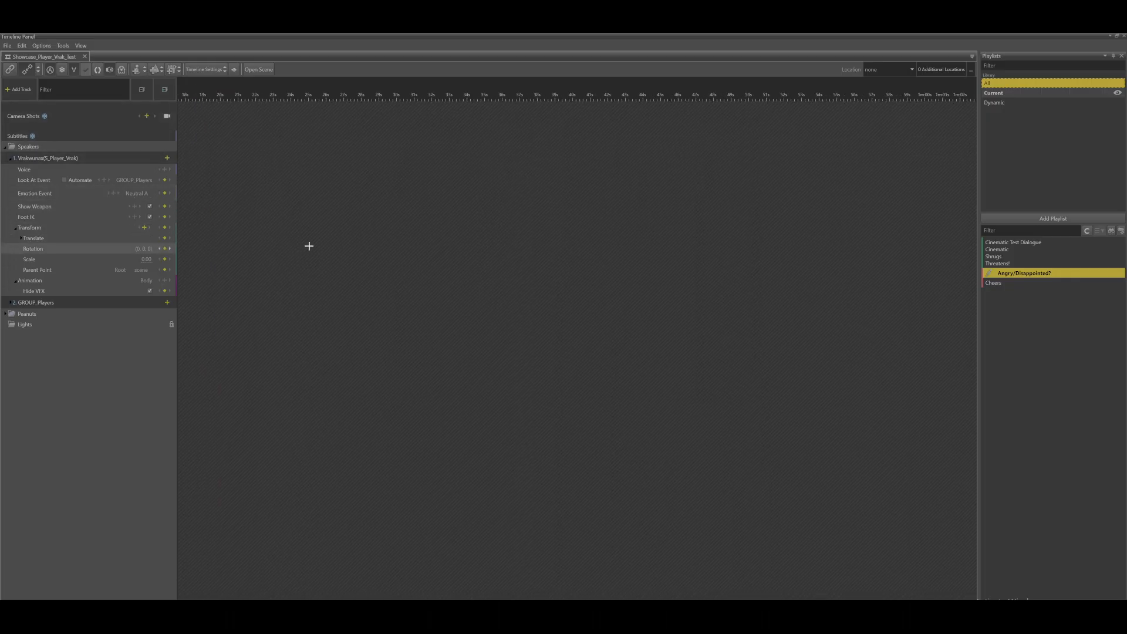
{"action": "middle_click_drag", "start_coordinate": [199, 391], "coordinate": [377, 400]}
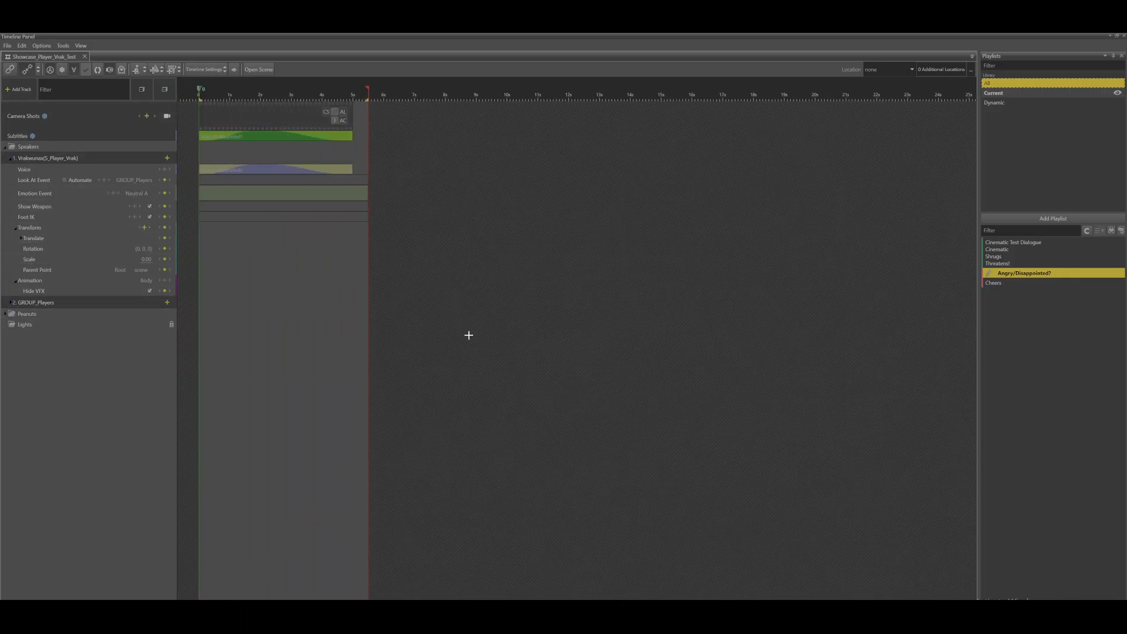
{"action": "left_click", "coordinate": [1009, 283]}
{"action": "double_click", "coordinate": [1011, 284]}
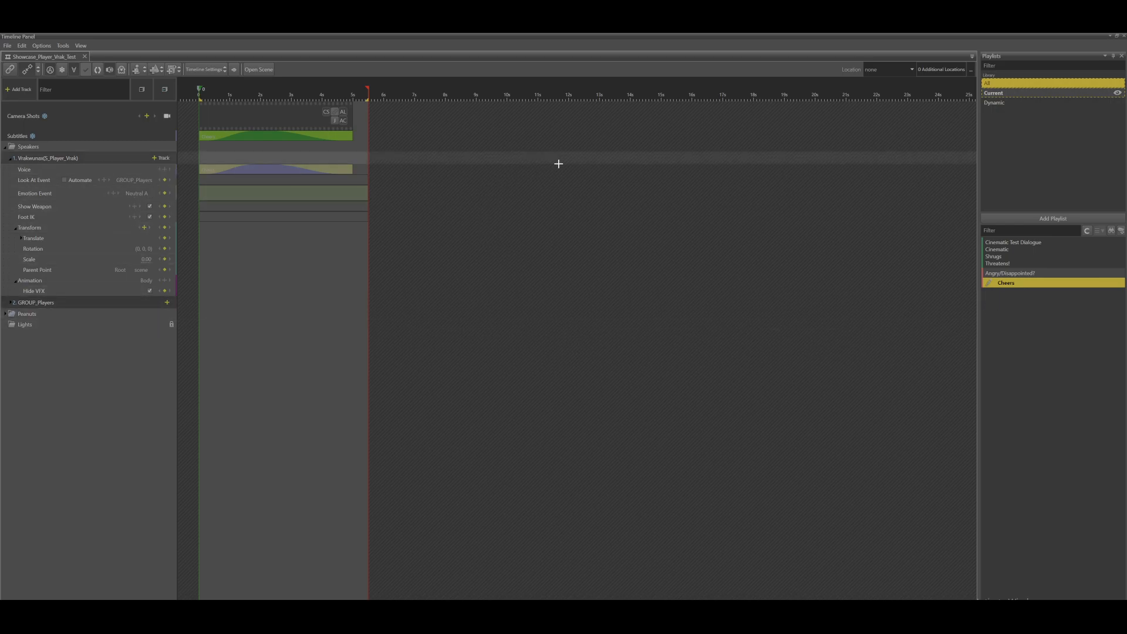
{"action": "left_click", "coordinate": [1019, 262]}
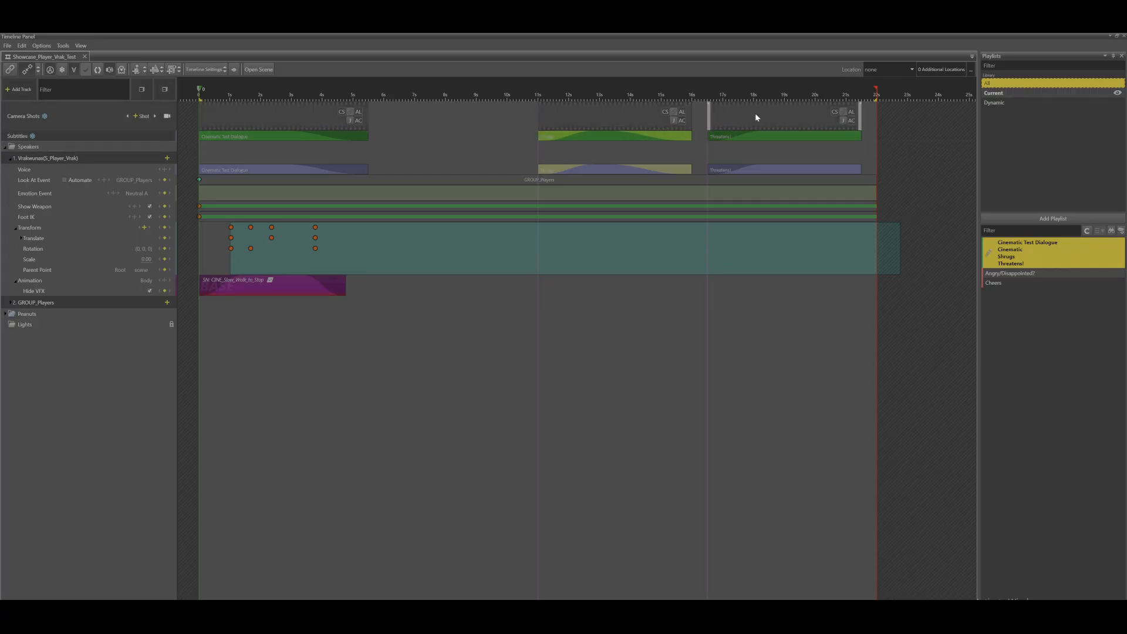
- Expand the first speaker's Translate channels into X, Y and Z, and move the playhead to the first transform keyframe
{"action": "left_click", "coordinate": [283, 169]}
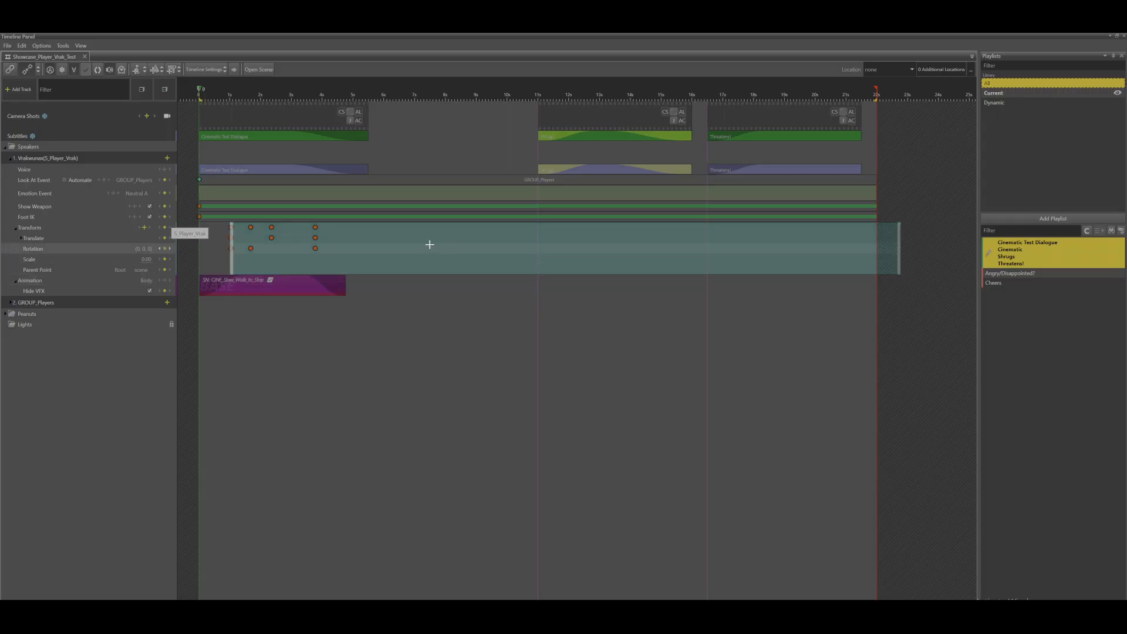
{"action": "left_click", "coordinate": [46, 238]}
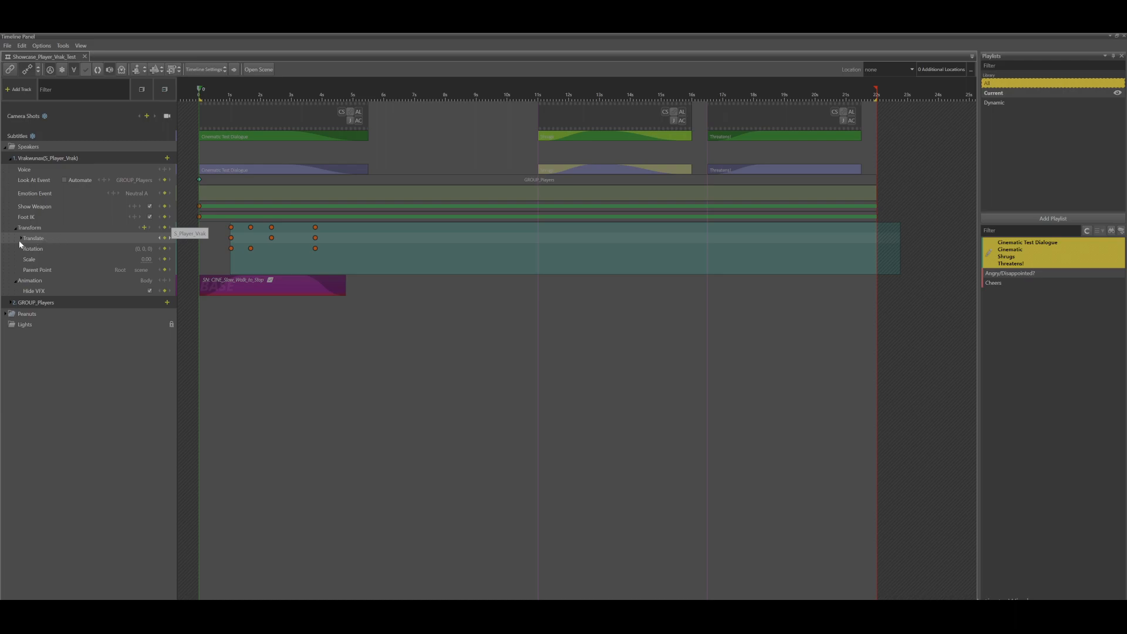
{"action": "left_click", "coordinate": [23, 240]}
{"action": "left_click", "coordinate": [21, 238]}
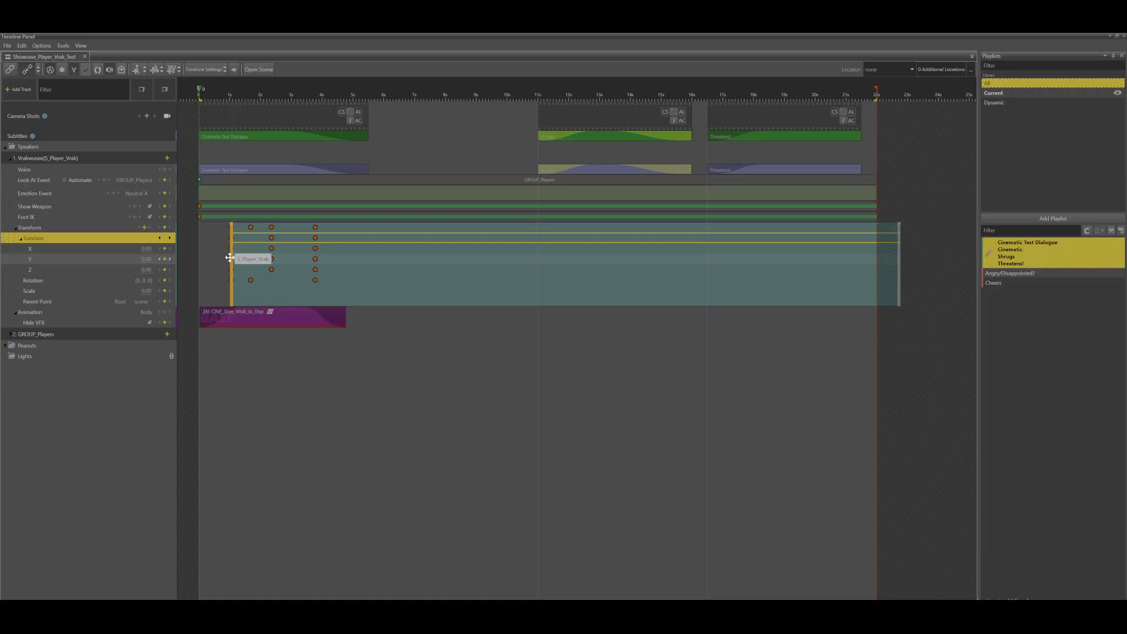
{"action": "left_click", "coordinate": [231, 100]}
{"action": "left_click", "coordinate": [233, 101]}
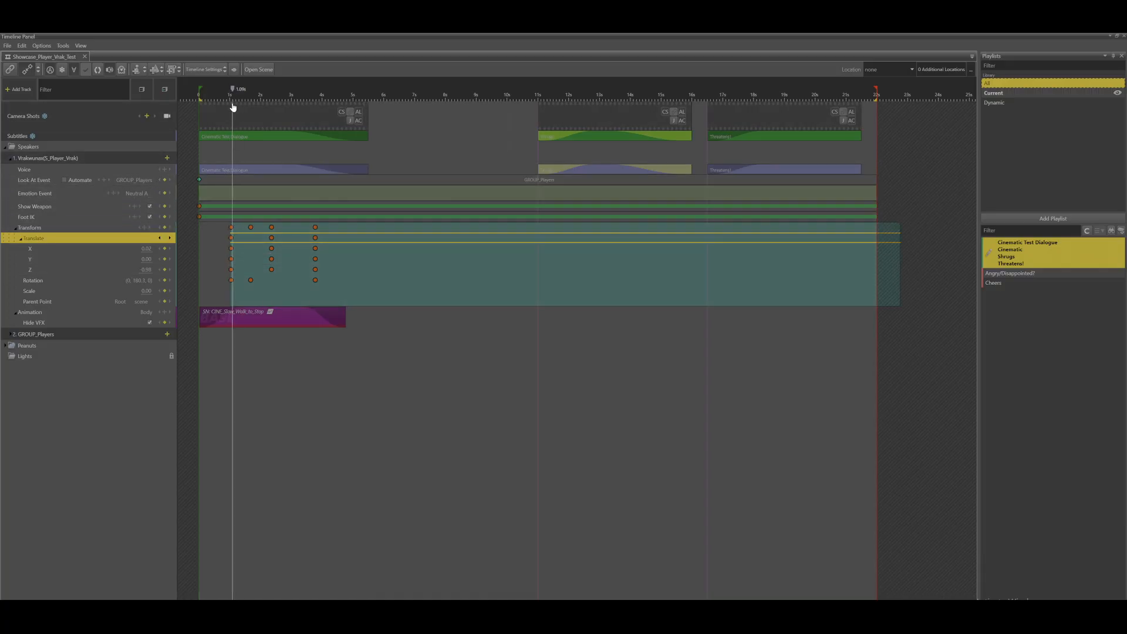
{"action": "left_click_drag", "start_coordinate": [234, 118], "coordinate": [230, 118]}
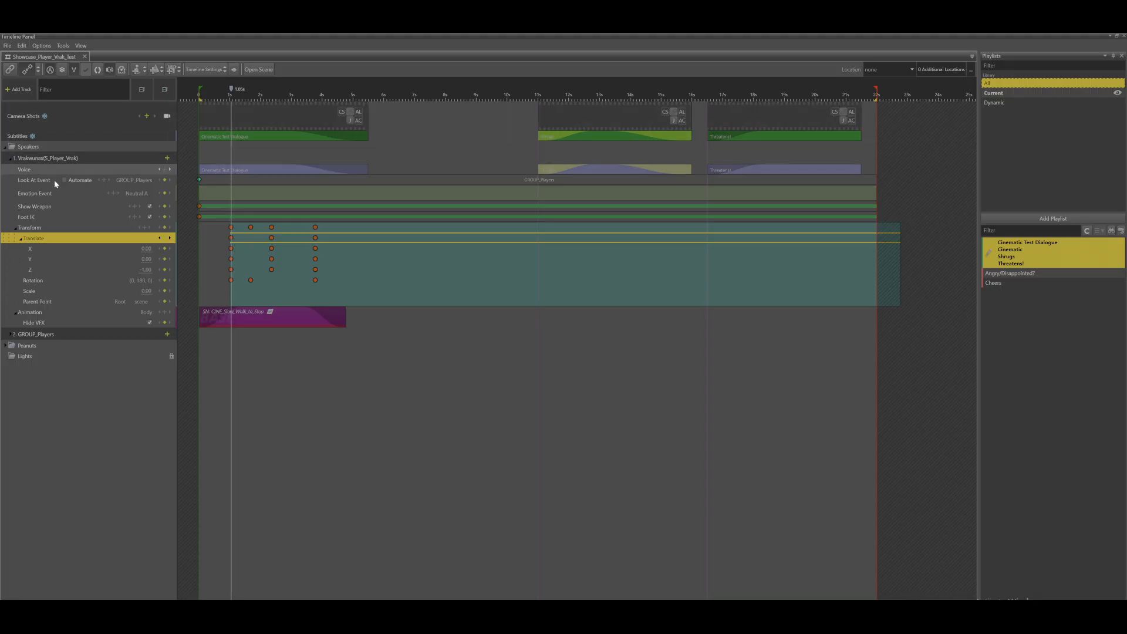
- Select the first speaker, then collapse and re-expand its group of tracks
{"action": "left_click", "coordinate": [12, 160]}
{"action": "left_click", "coordinate": [13, 160]}
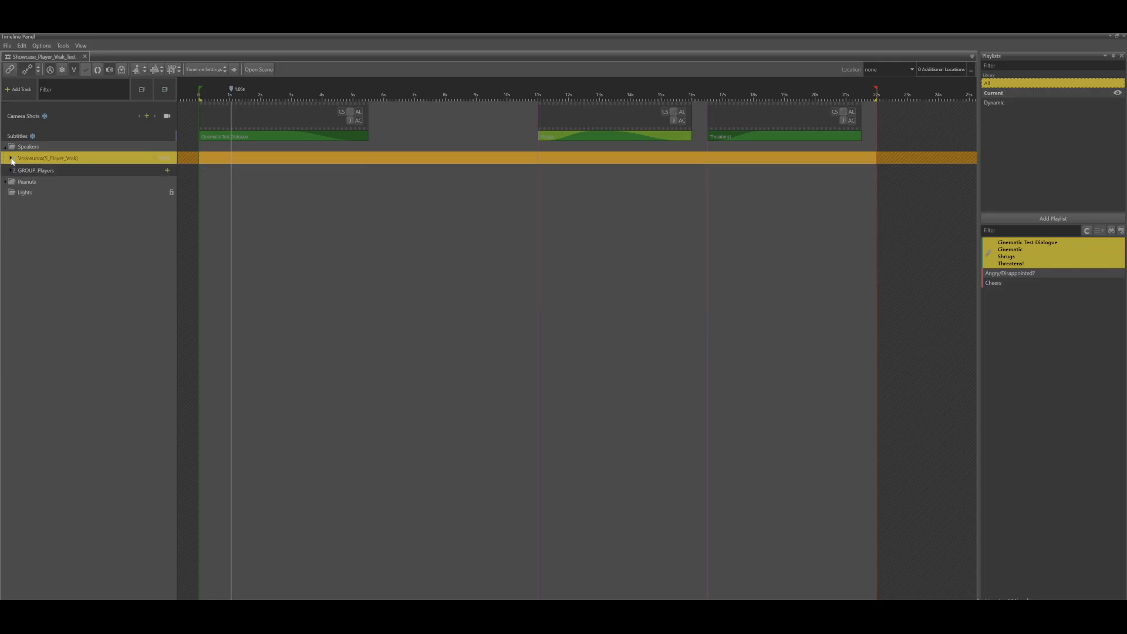
{"action": "left_click", "coordinate": [12, 161]}
{"action": "left_click", "coordinate": [12, 161]}
{"action": "left_click", "coordinate": [13, 160]}
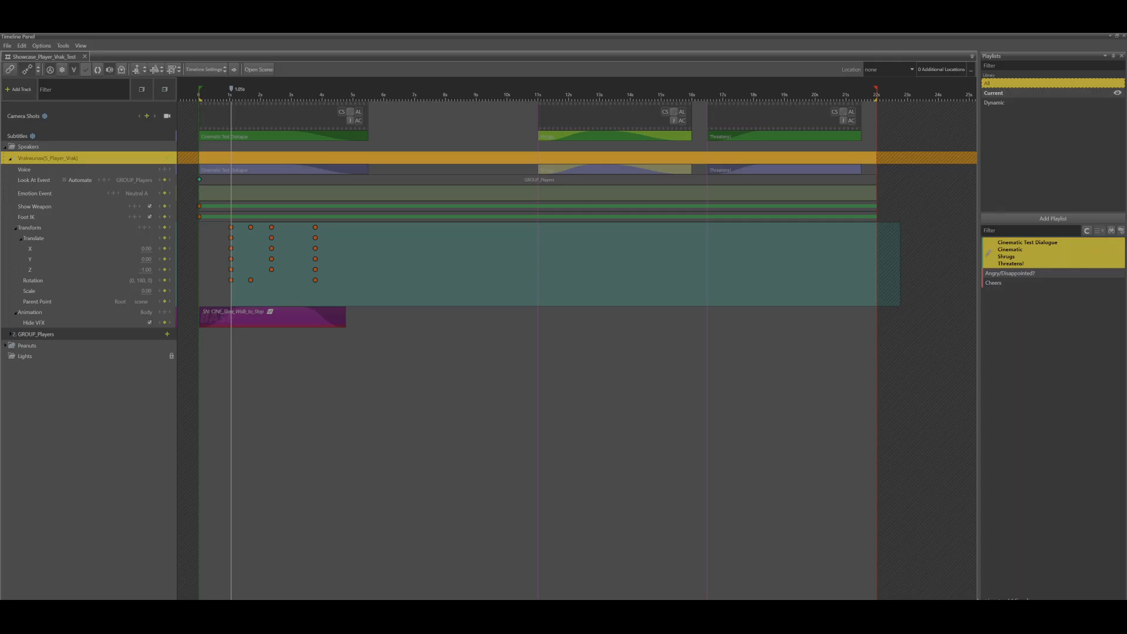
- Bring the Timeline Preview over the timeline and orbit it to view the selected speaker facing the party from the side
{"action": "left_click_drag", "start_coordinate": [1126, 115], "coordinate": [709, 137]}
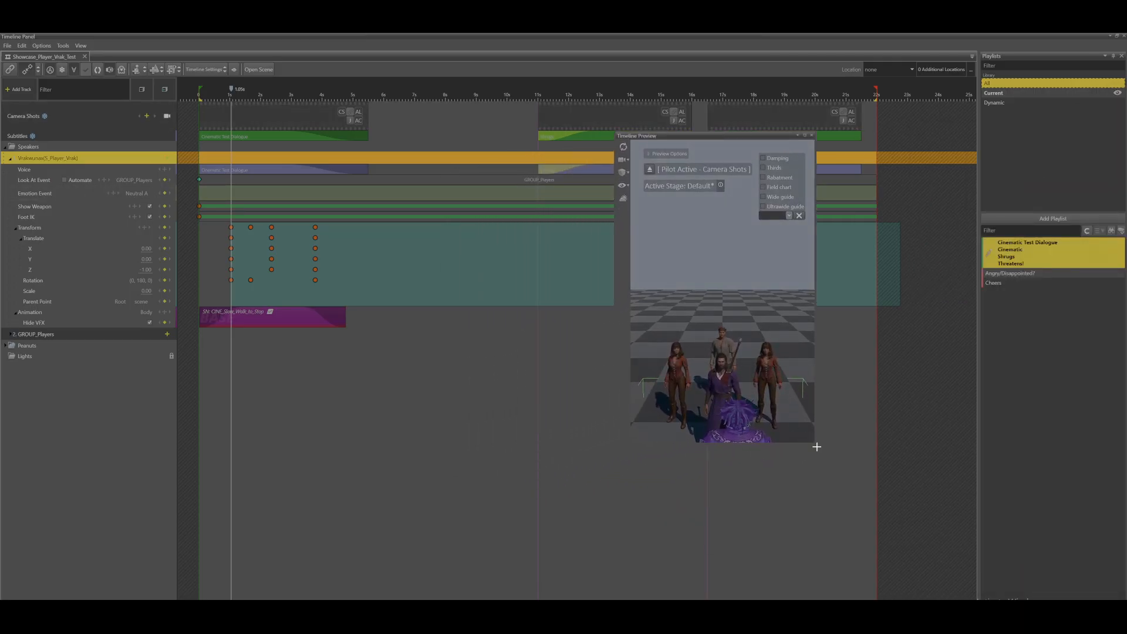
{"action": "right_click_drag", "start_coordinate": [720, 295], "coordinate": [610, 297]}
{"action": "right_click_drag", "start_coordinate": [652, 247], "coordinate": [689, 258]}
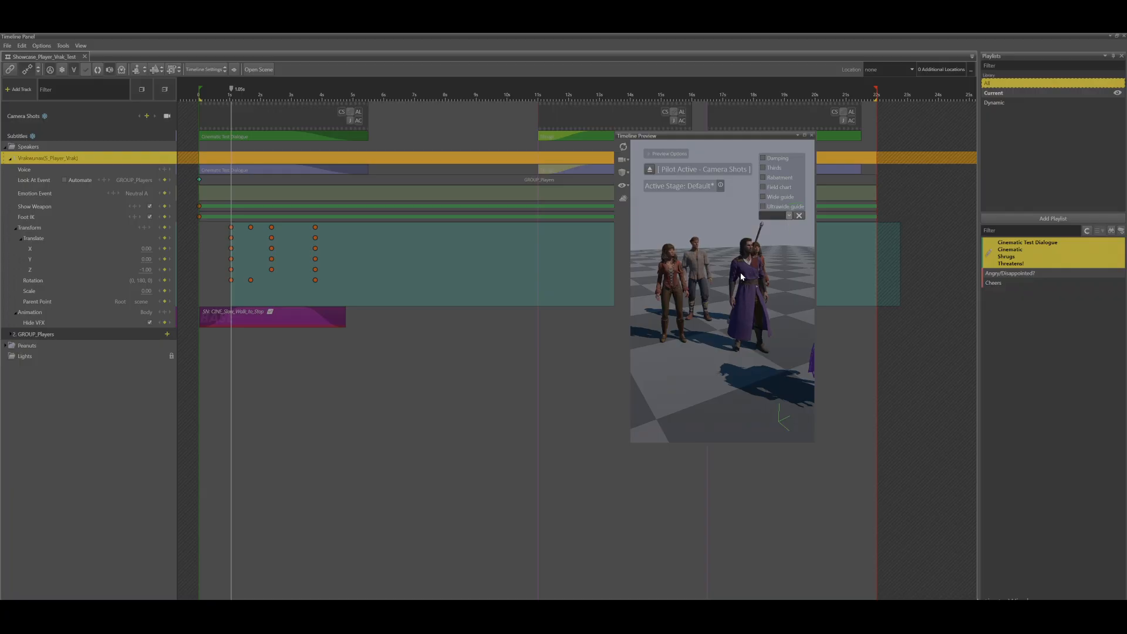
{"action": "right_click_drag", "start_coordinate": [741, 275], "coordinate": [792, 286]}
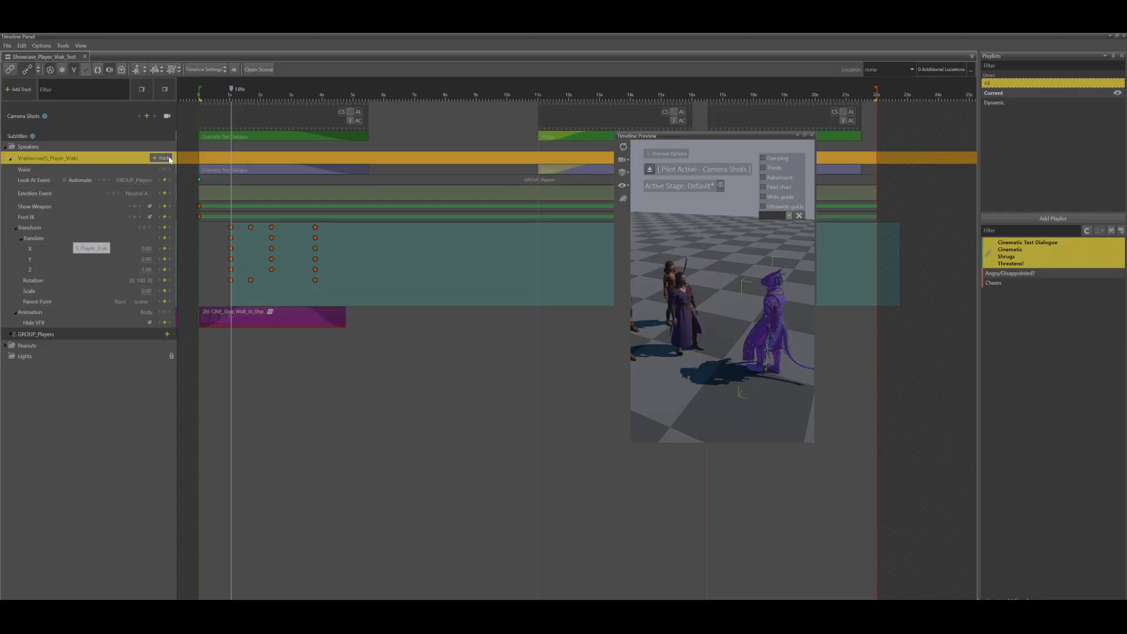
- Review the track types that can be added to the first speaker, and examine its first transform keyframes
{"action": "left_click", "coordinate": [162, 158]}
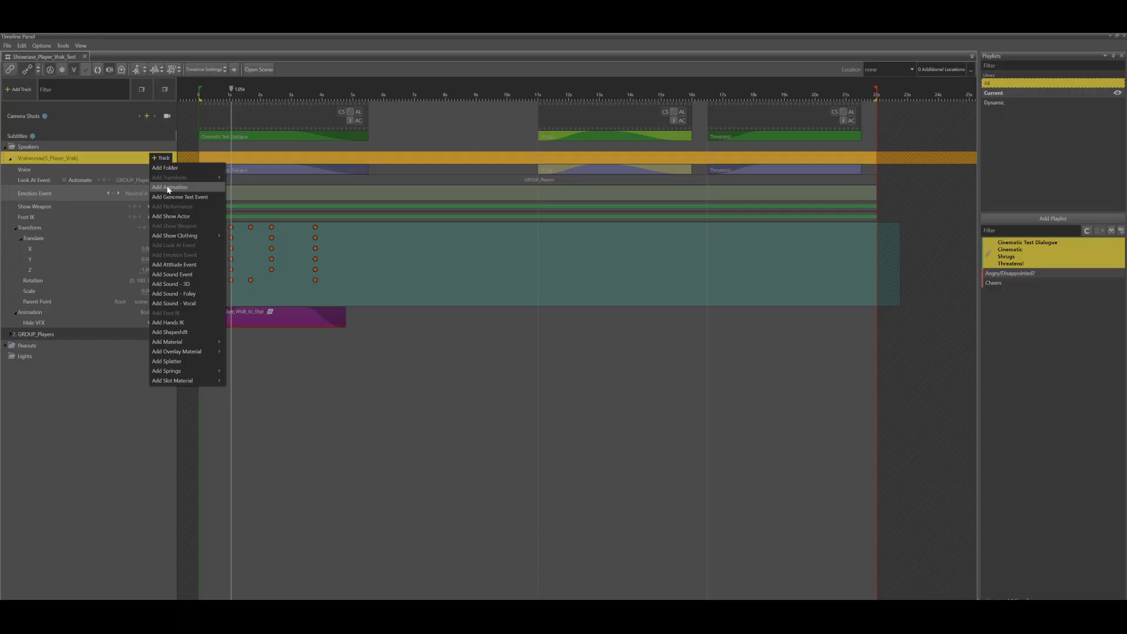
{"action": "mouse_move", "coordinate": [169, 189]}
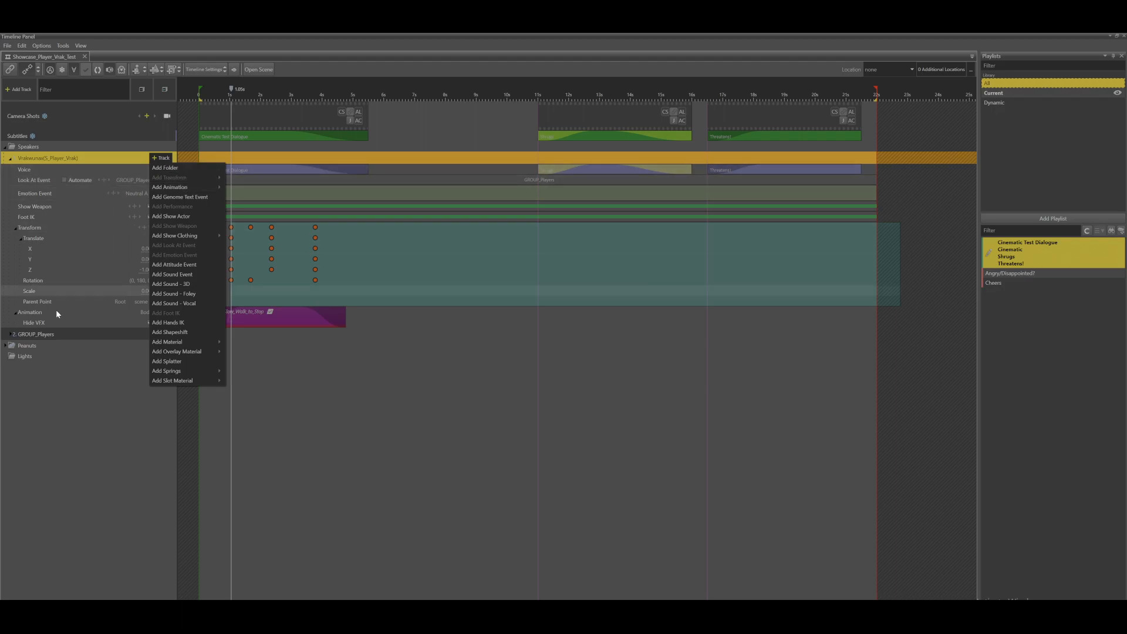
{"action": "left_click", "coordinate": [90, 158]}
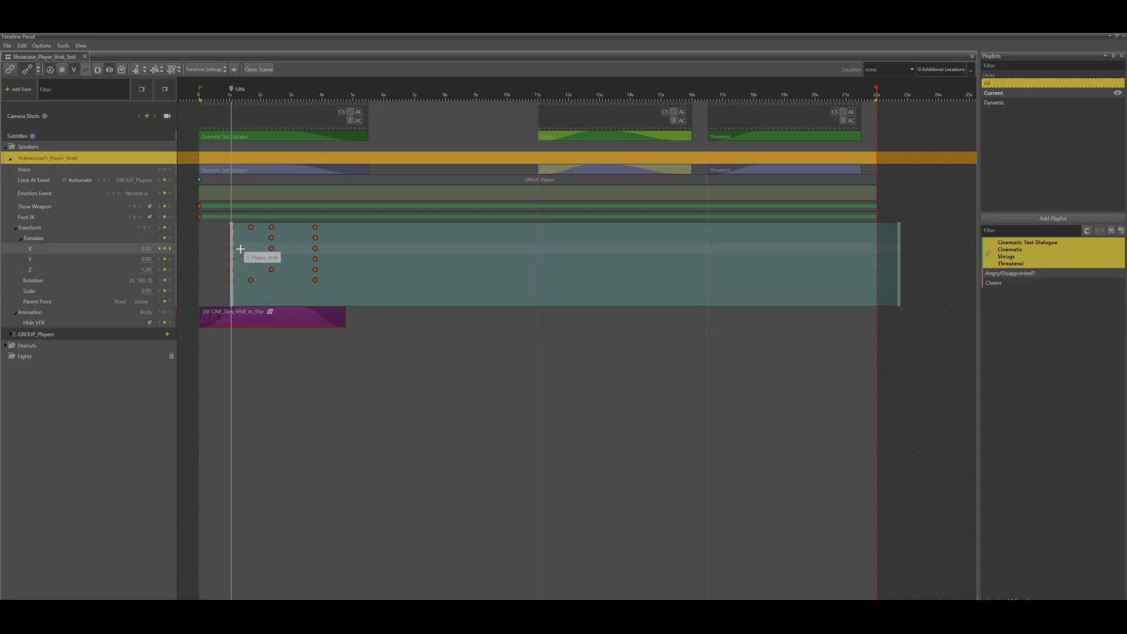
{"action": "left_click", "coordinate": [231, 272]}
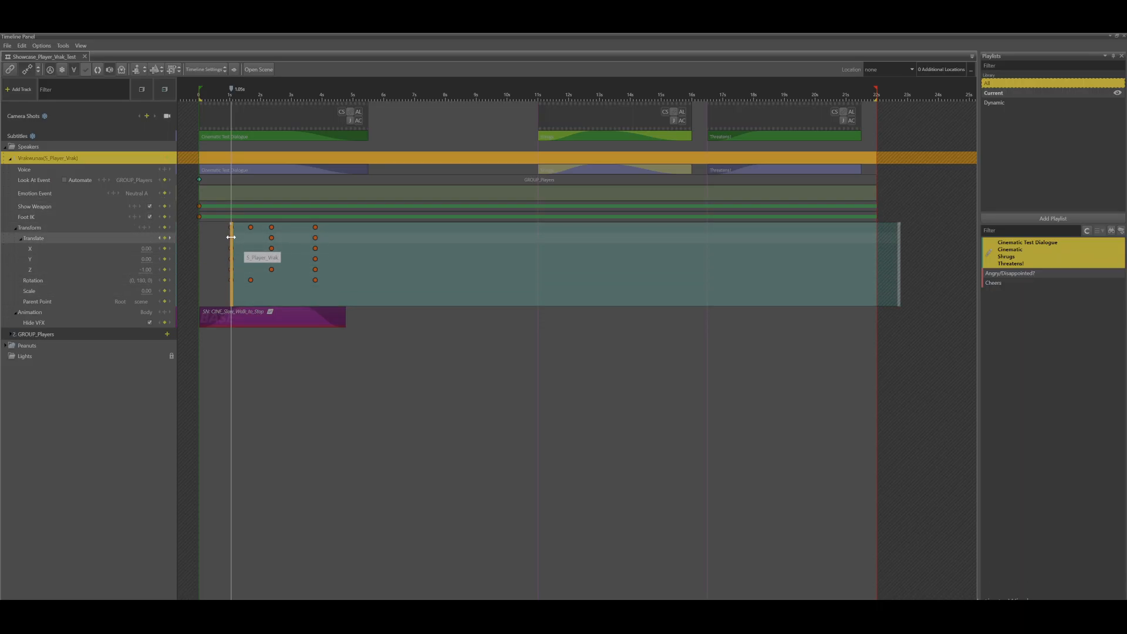
{"action": "left_click", "coordinate": [236, 231]}
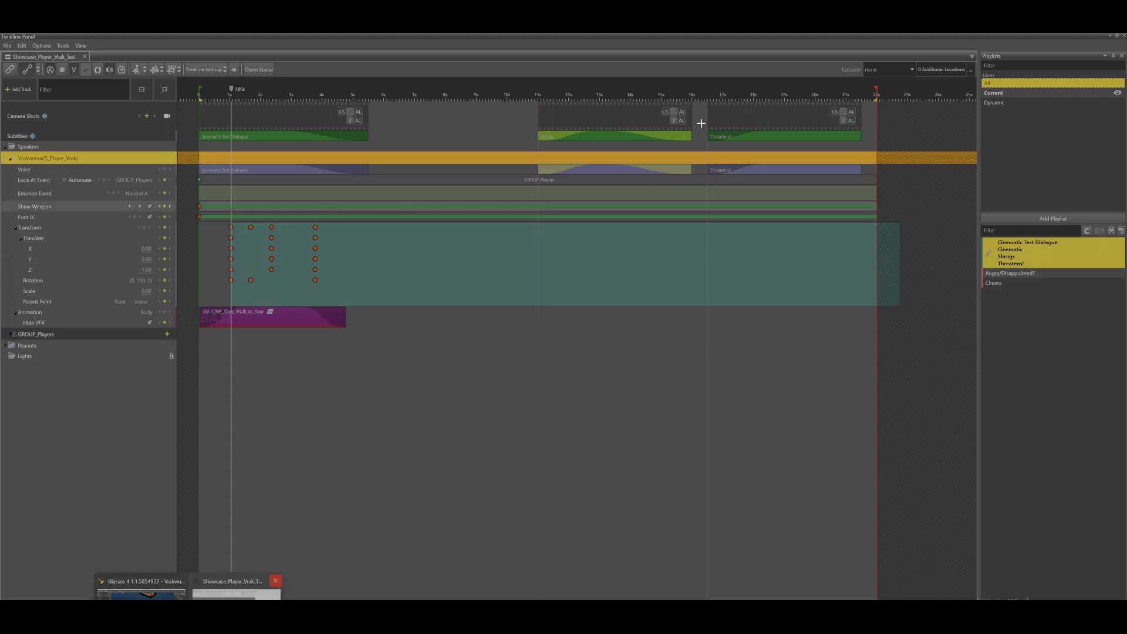
- Restore the Timeline Panel to its floating size, and reposition and reframe the Timeline Preview beside it to show the characters
{"action": "double_click", "coordinate": [756, 36]}
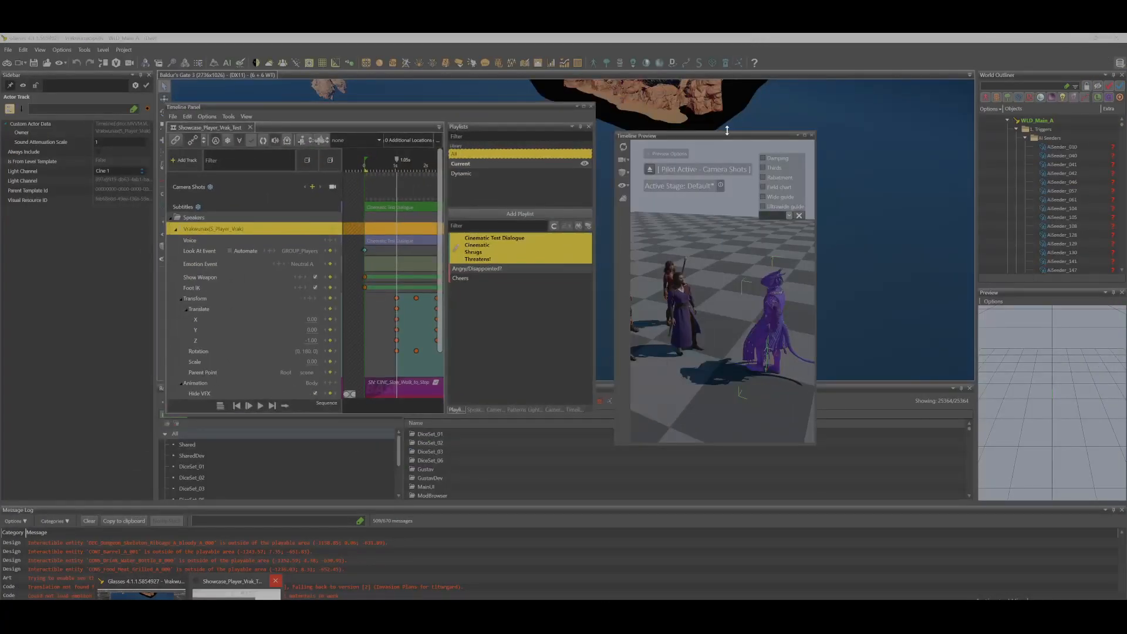
{"action": "left_click_drag", "start_coordinate": [717, 137], "coordinate": [748, 125]}
{"action": "scroll", "coordinate": [728, 266], "scroll_direction": "down", "scroll_amount": 3}
{"action": "scroll", "coordinate": [731, 263], "scroll_direction": "down", "scroll_amount": 1}
{"action": "right_click_drag", "start_coordinate": [731, 262], "coordinate": [735, 209]}
{"action": "key", "text": "w"}
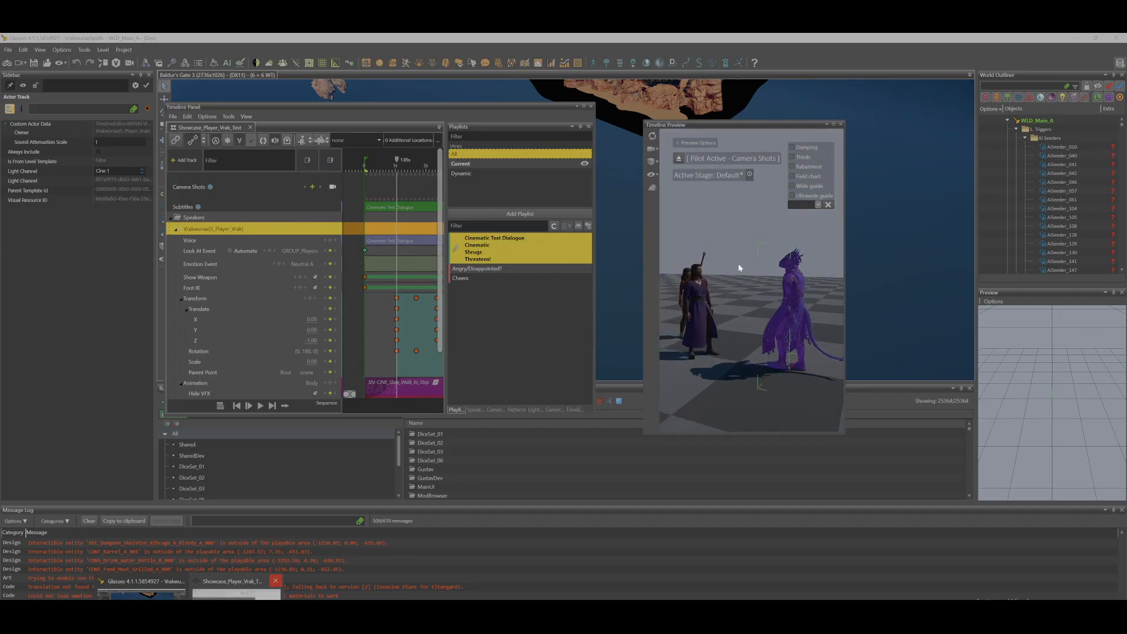
- Enlarge the floating Timeline Panel downward and to the left, and scrub the opening shot from its start to check the speaker's walk
{"action": "left_click_drag", "start_coordinate": [380, 166], "coordinate": [368, 168]}
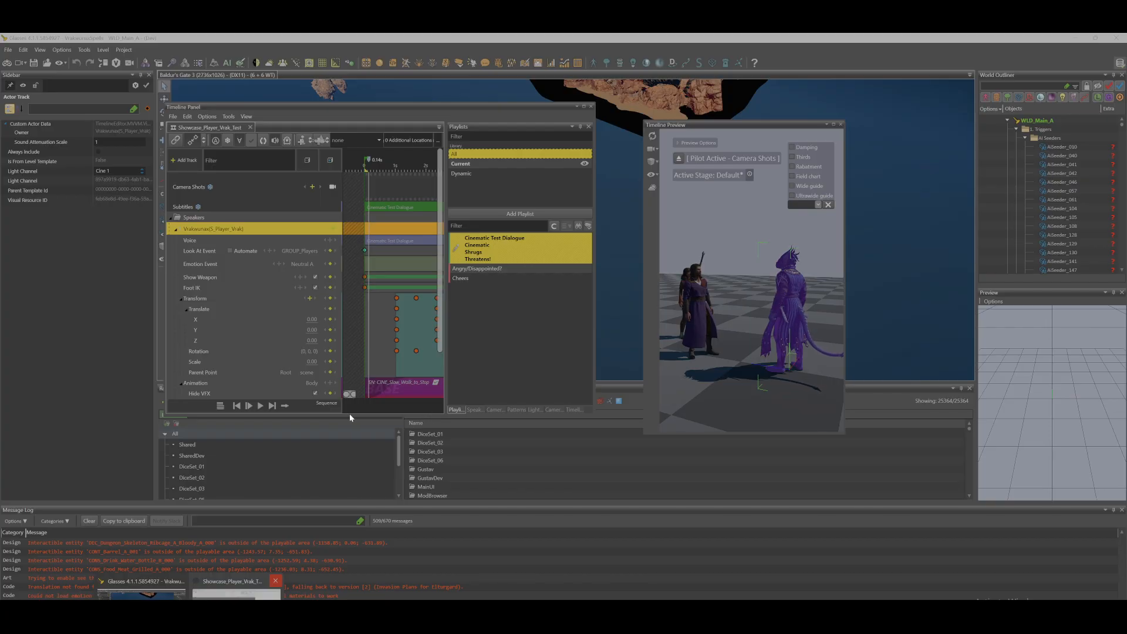
{"action": "left_click_drag", "start_coordinate": [356, 416], "coordinate": [356, 599]}
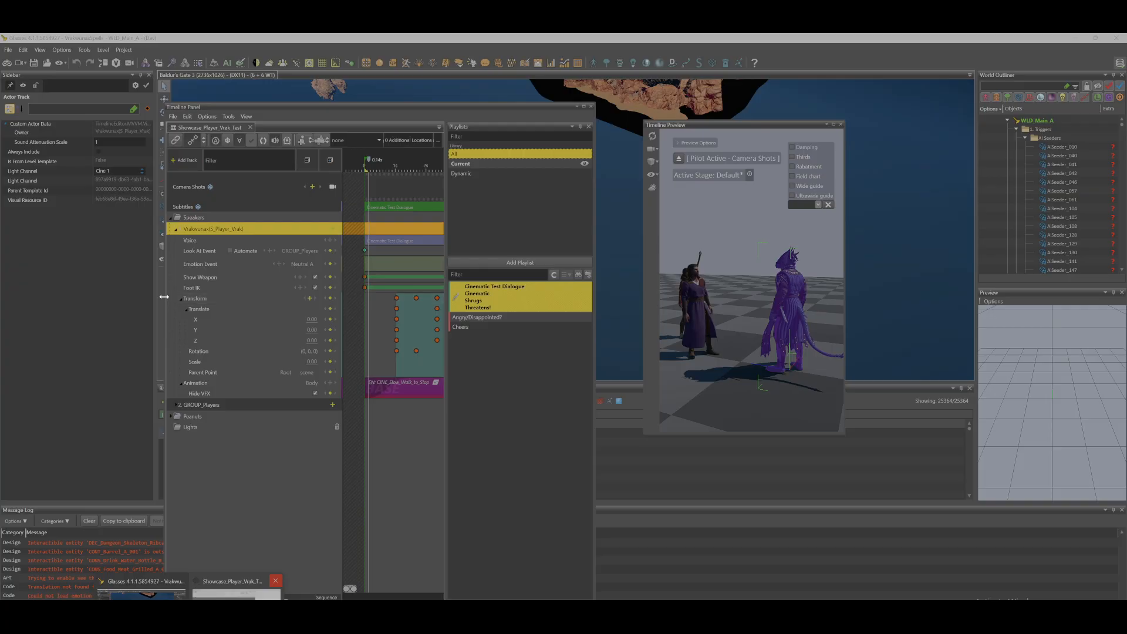
{"action": "left_click_drag", "start_coordinate": [164, 296], "coordinate": [59, 297]}
{"action": "left_click", "coordinate": [264, 172]}
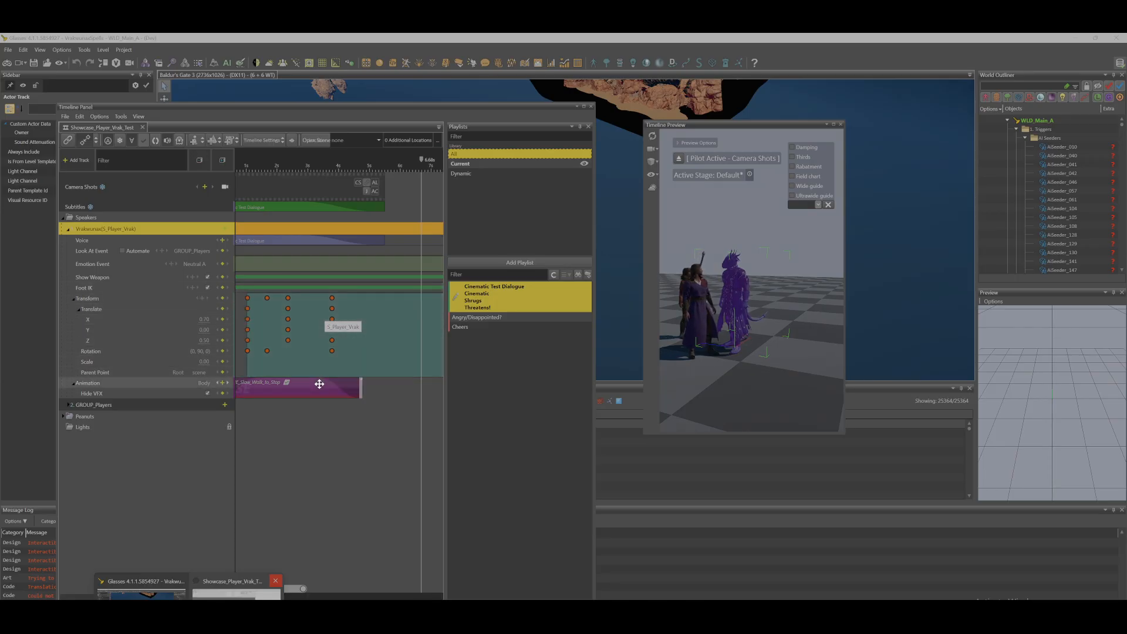
- Examine the properties of the first speaker's slow-walk animation, including its available Post-animation options
{"action": "right_click", "coordinate": [319, 384]}
{"action": "mouse_move", "coordinate": [325, 390]}
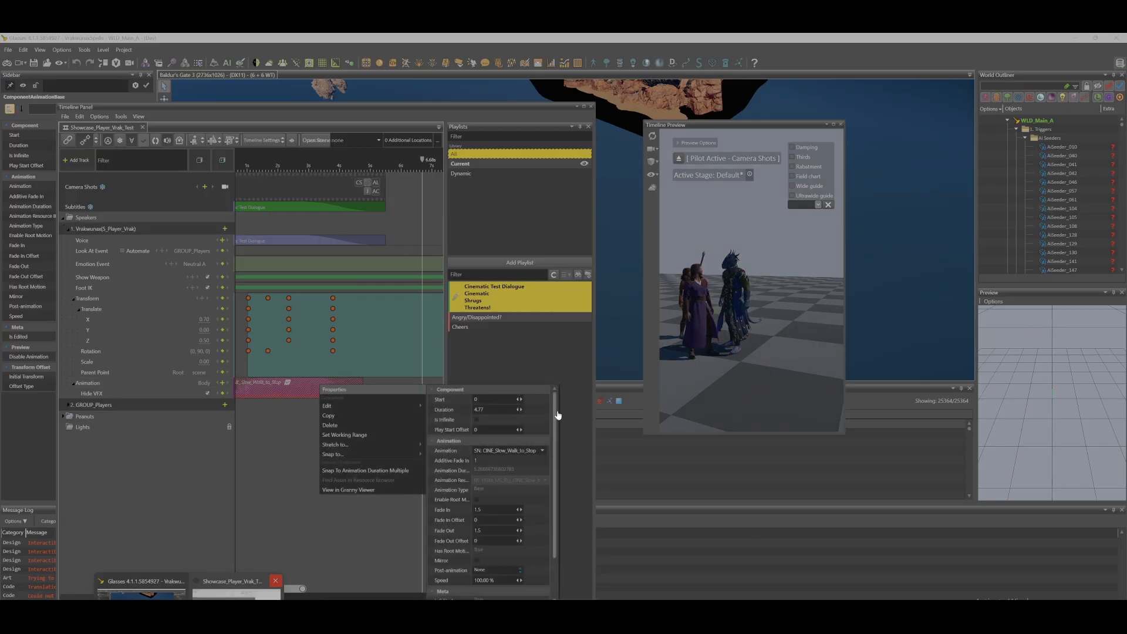
{"action": "left_click_drag", "start_coordinate": [555, 418], "coordinate": [558, 491]}
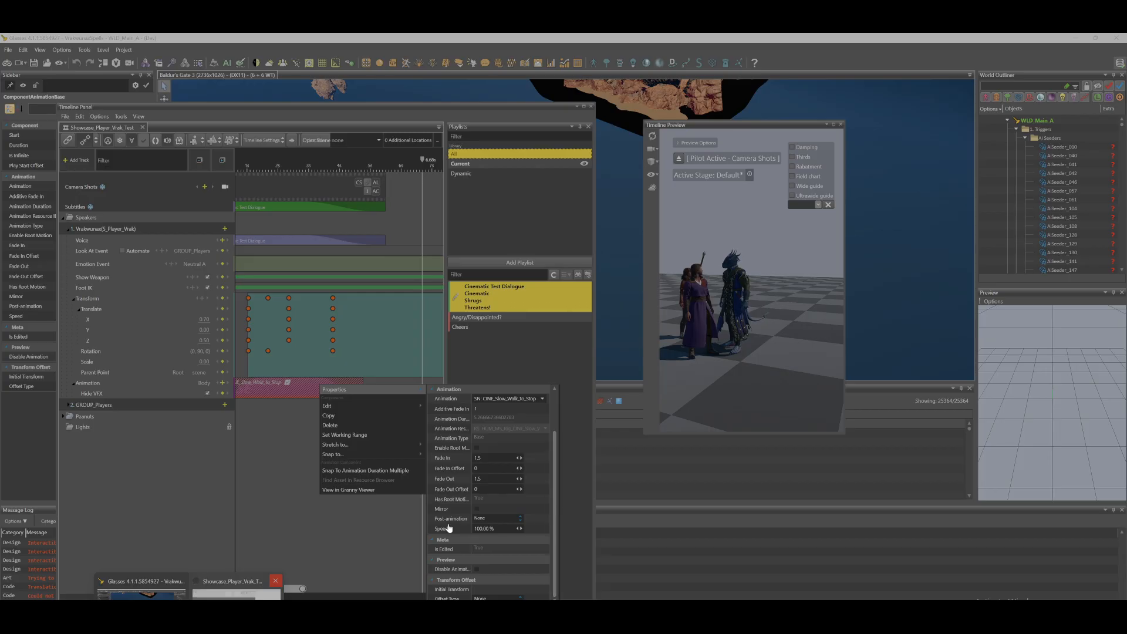
{"action": "left_click", "coordinate": [509, 517]}
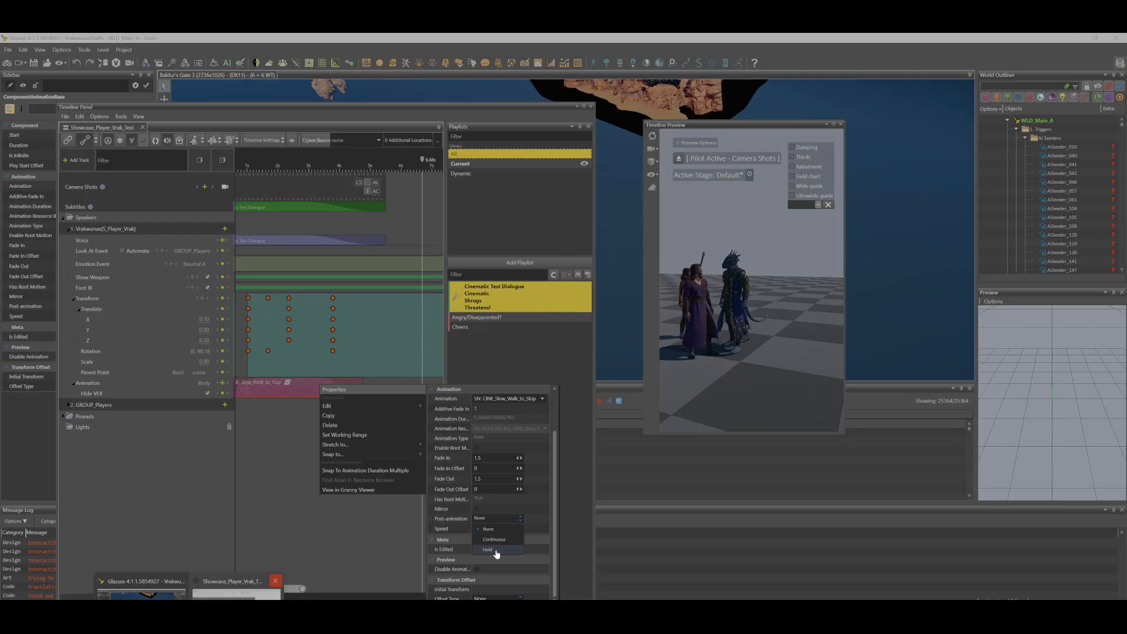
{"action": "left_click", "coordinate": [500, 531]}
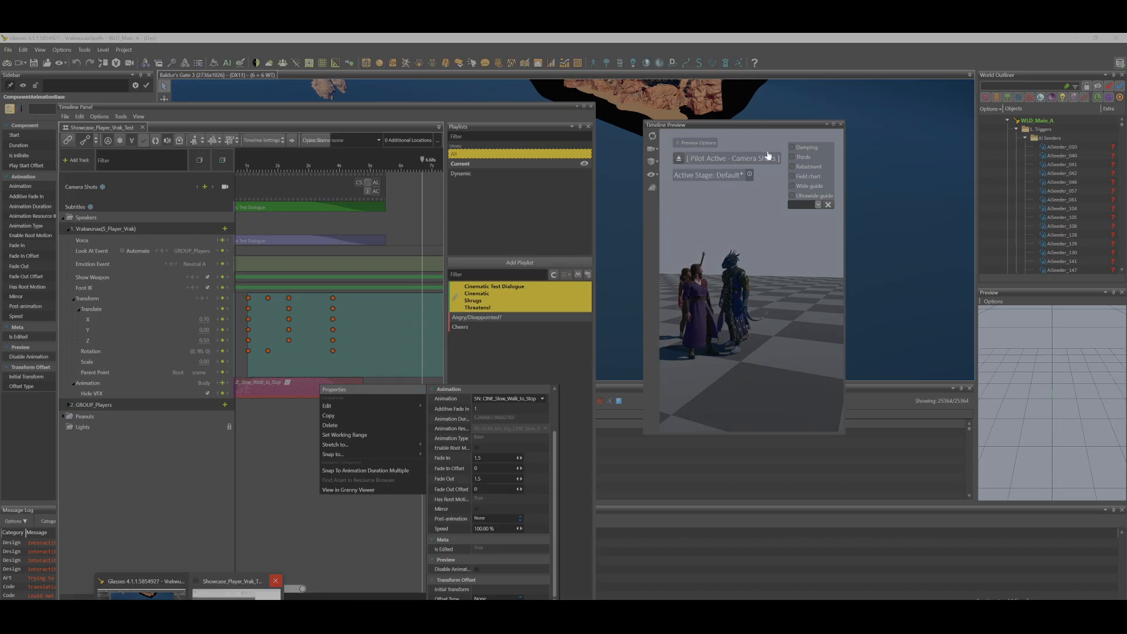
{"action": "left_click", "coordinate": [703, 230]}
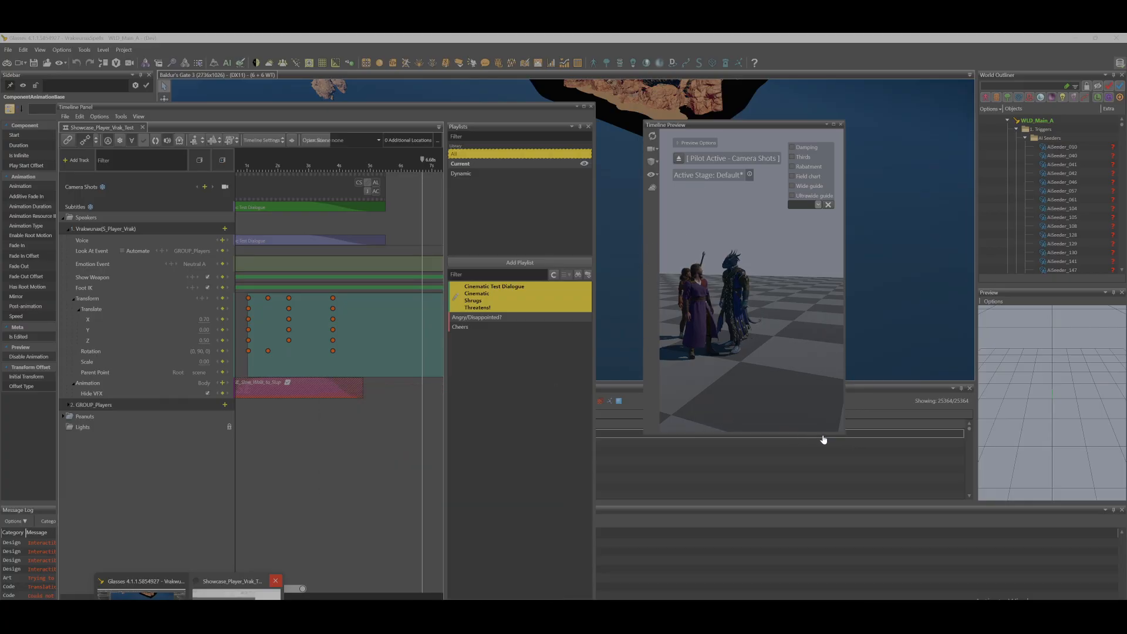
- Enlarge the Timeline Preview and raise it, and move the Timeline Panel up and widen it to meet the preview
{"action": "left_click_drag", "start_coordinate": [845, 434], "coordinate": [1096, 580]}
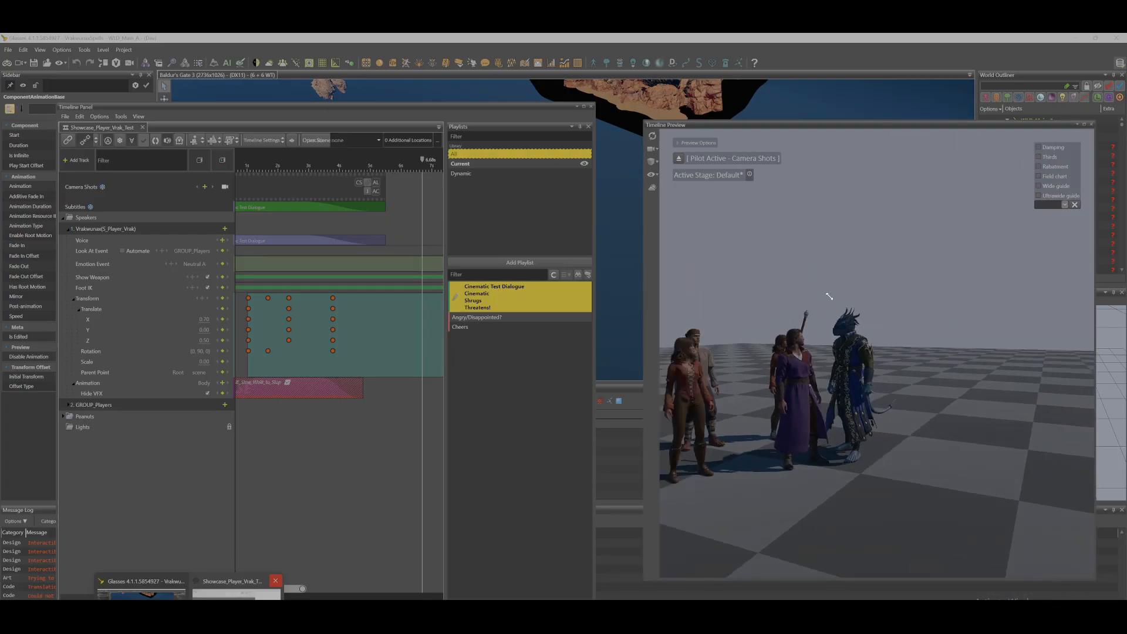
{"action": "left_click_drag", "start_coordinate": [843, 131], "coordinate": [836, 96]}
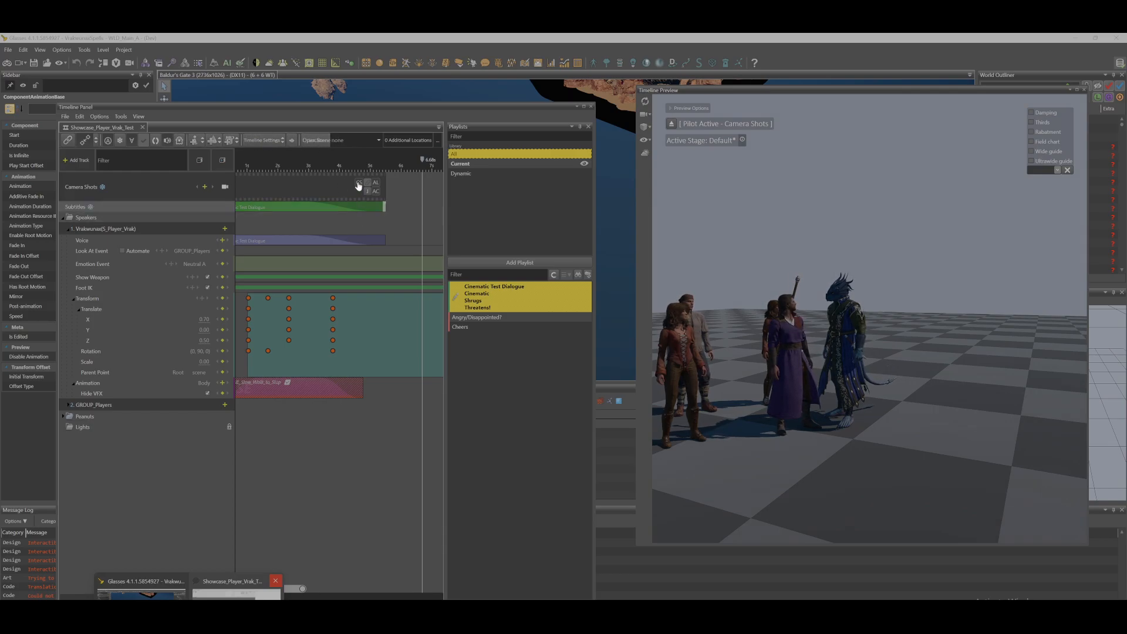
{"action": "left_click_drag", "start_coordinate": [357, 104], "coordinate": [355, 82]}
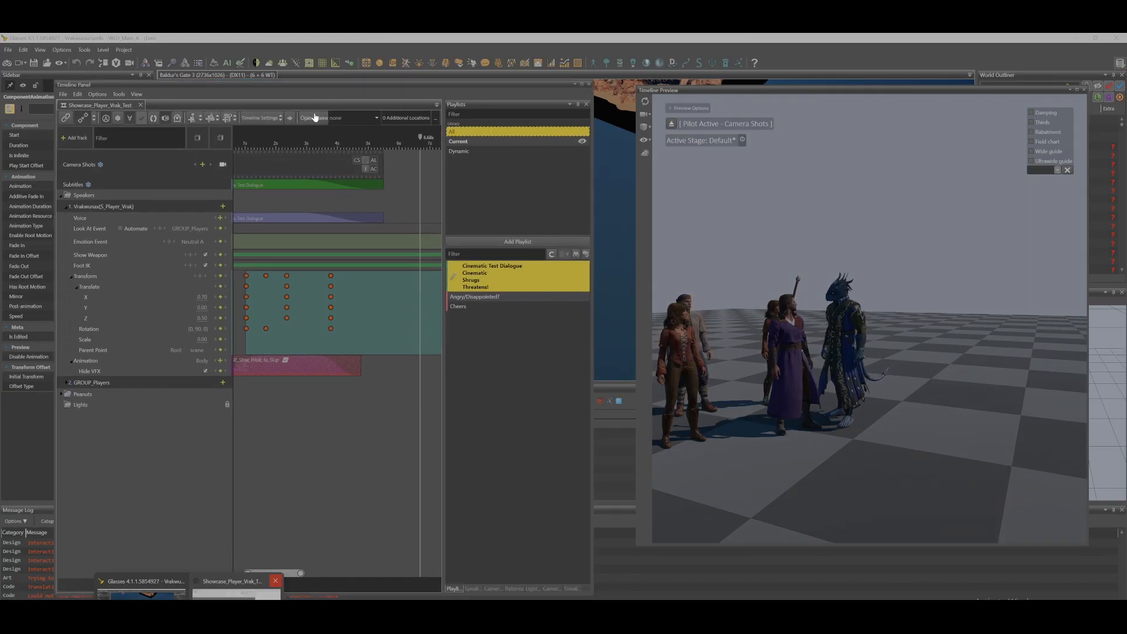
{"action": "left_click_drag", "start_coordinate": [592, 201], "coordinate": [627, 206]}
- Open the timeline's scene, add a new scene camera and pilot it
{"action": "left_click", "coordinate": [310, 119]}
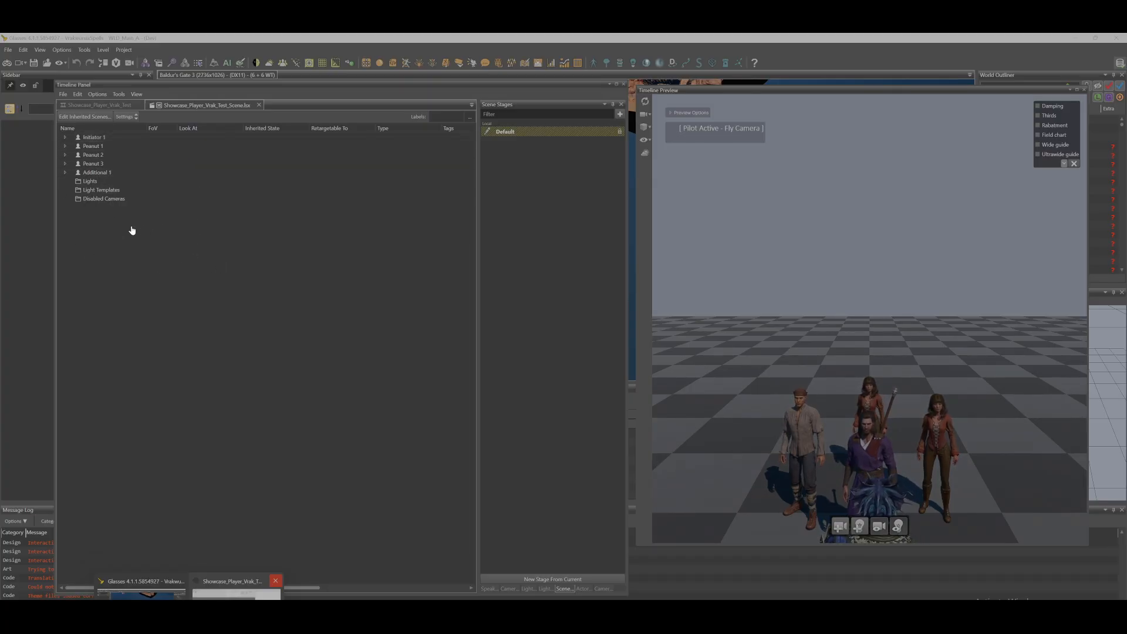
{"action": "left_click", "coordinate": [840, 527]}
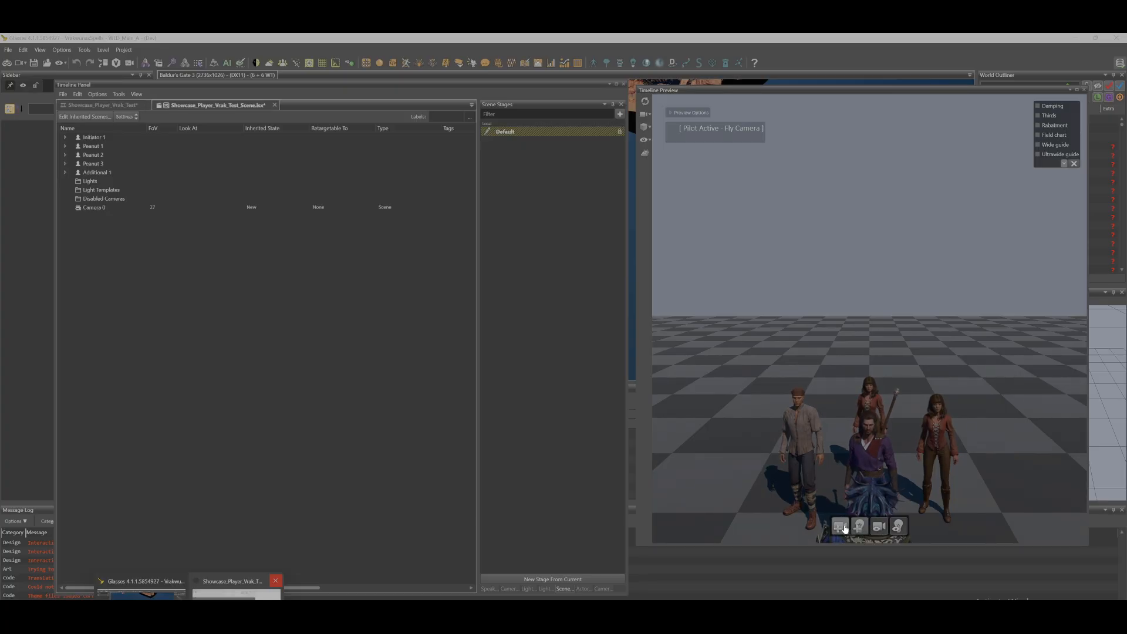
{"action": "left_click", "coordinate": [131, 210]}
{"action": "right_click", "coordinate": [132, 212]}
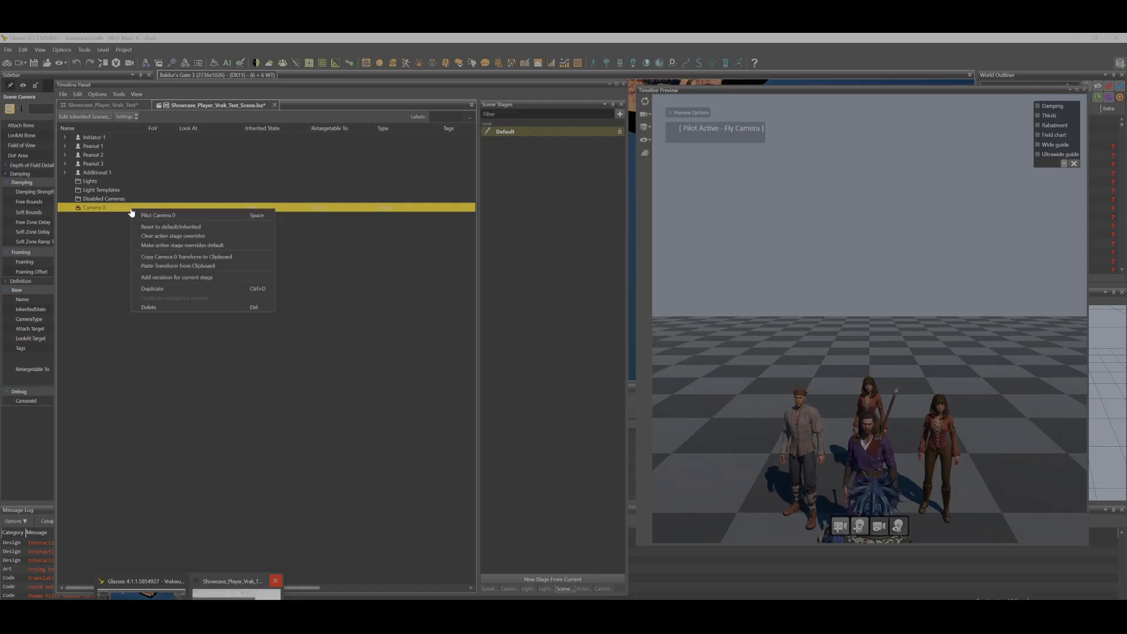
{"action": "left_click", "coordinate": [182, 216]}
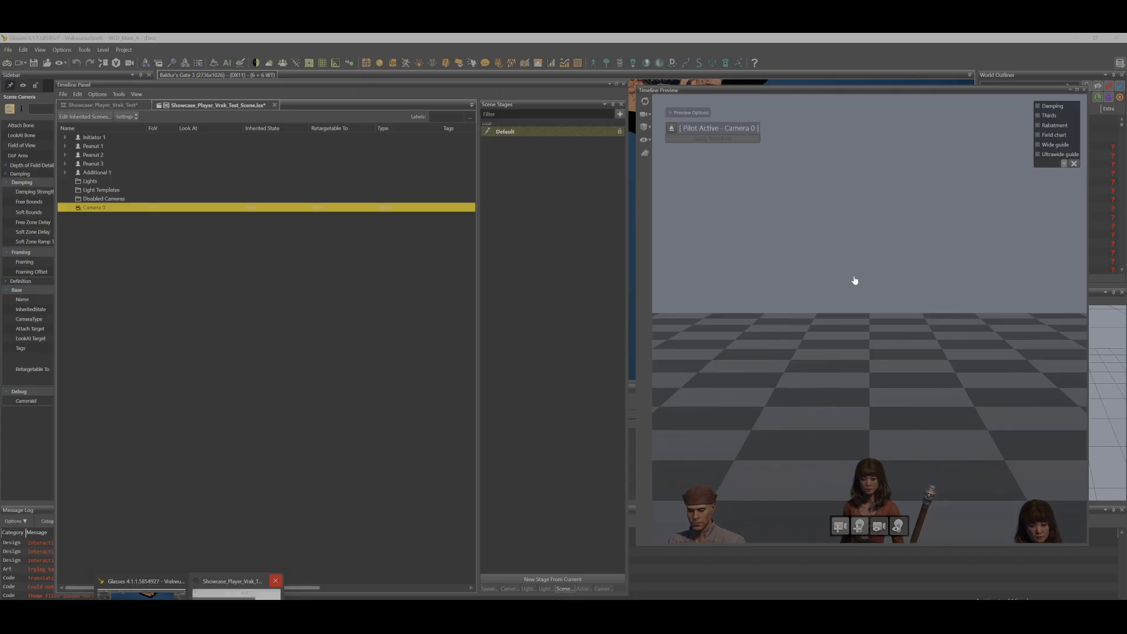
- Frame the piloted Camera 0 on the party, with the first speaker seen from behind in the foreground
{"action": "mouse_move", "coordinate": [869, 317]}
{"action": "right_mouse_down"}
{"action": "mouse_move", "coordinate": [823, 312]}
{"action": "mouse_move", "coordinate": [810, 329]}
{"action": "mouse_move", "coordinate": [822, 376]}
{"action": "mouse_move", "coordinate": [851, 382]}
{"action": "mouse_move", "coordinate": [851, 328]}
{"action": "mouse_move", "coordinate": [846, 340]}
{"action": "mouse_move", "coordinate": [811, 300]}
{"action": "mouse_move", "coordinate": [834, 332]}
{"action": "mouse_move", "coordinate": [831, 288]}
{"action": "mouse_move", "coordinate": [852, 286]}
{"action": "mouse_move", "coordinate": [846, 276]}
{"action": "mouse_move", "coordinate": [893, 299]}
{"action": "mouse_move", "coordinate": [863, 304]}
{"action": "right_mouse_up"}
{"action": "right_click_drag", "start_coordinate": [715, 380], "coordinate": [800, 344]}
{"action": "right_click_drag", "start_coordinate": [869, 320], "coordinate": [823, 320]}
{"action": "mouse_move", "coordinate": [856, 279]}
{"action": "right_mouse_down"}
{"action": "mouse_move", "coordinate": [899, 276]}
{"action": "mouse_move", "coordinate": [861, 276]}
{"action": "mouse_move", "coordinate": [875, 277]}
{"action": "right_mouse_up"}
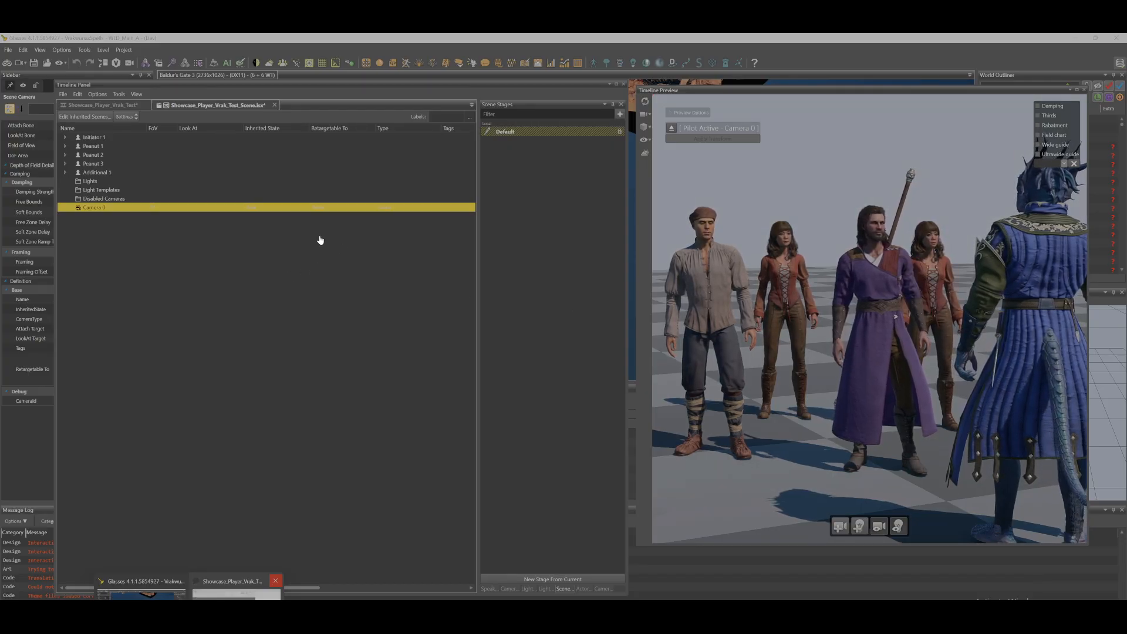
- Save the timeline and scene, and return to the Showcase_Player_Vrak_Test timeline with the piloted camera's changes applied
{"action": "left_click", "coordinate": [64, 94]}
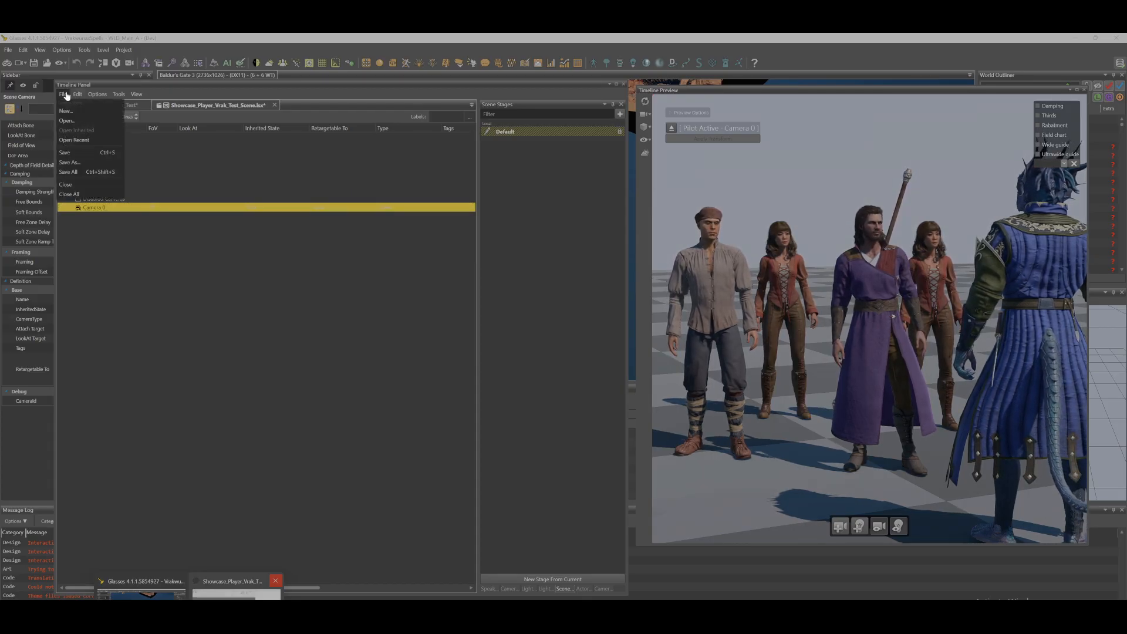
{"action": "left_click", "coordinate": [91, 159]}
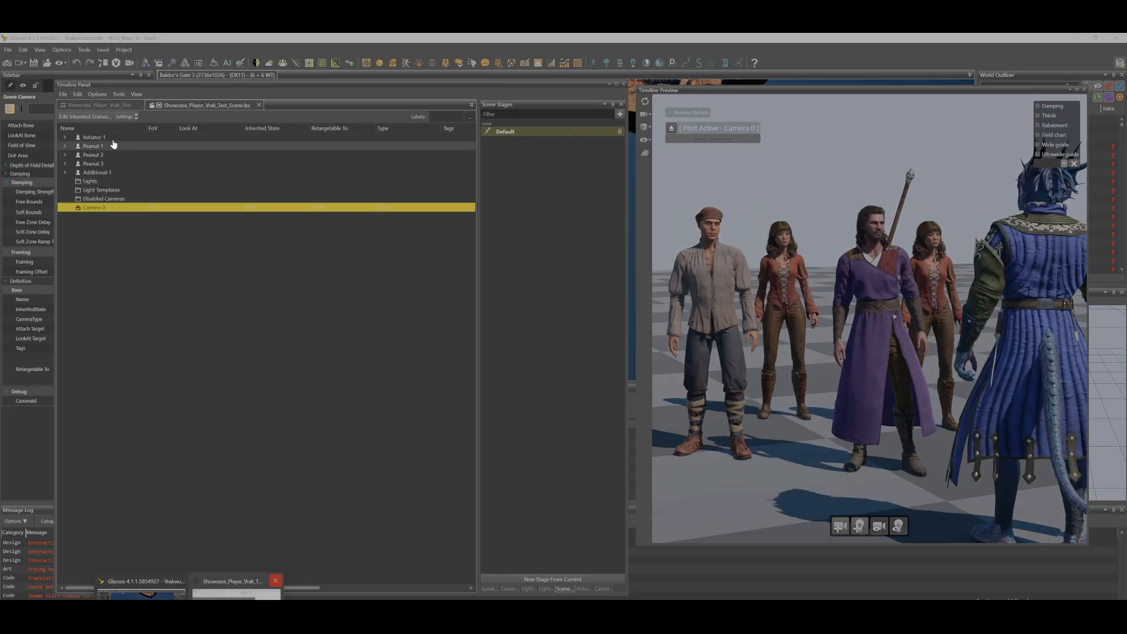
{"action": "left_click", "coordinate": [102, 107]}
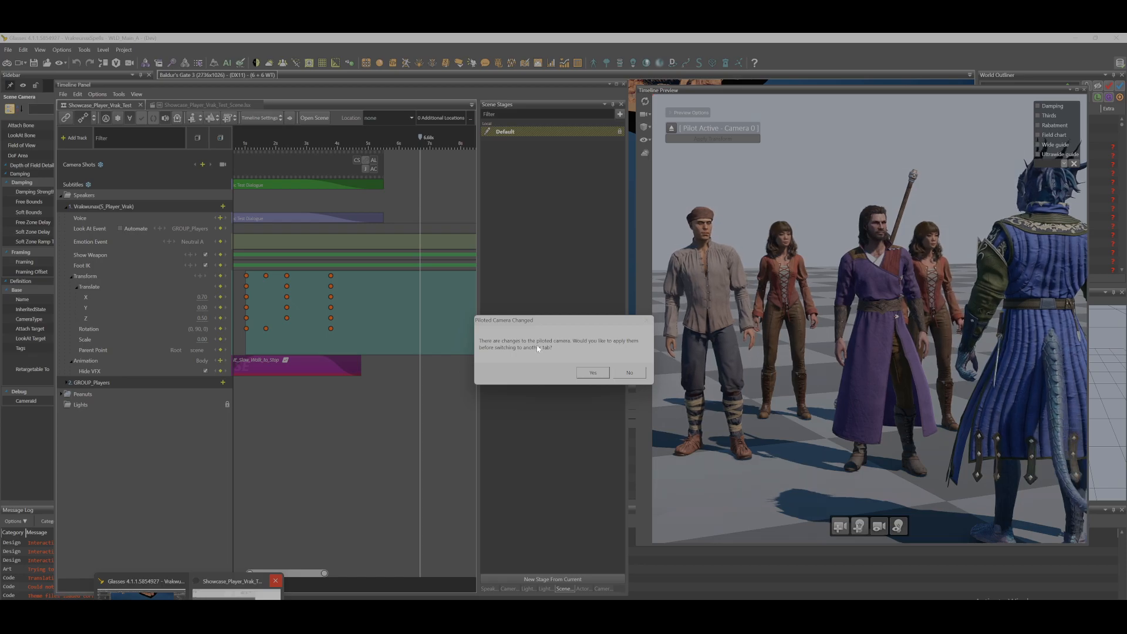
{"action": "left_click", "coordinate": [593, 373]}
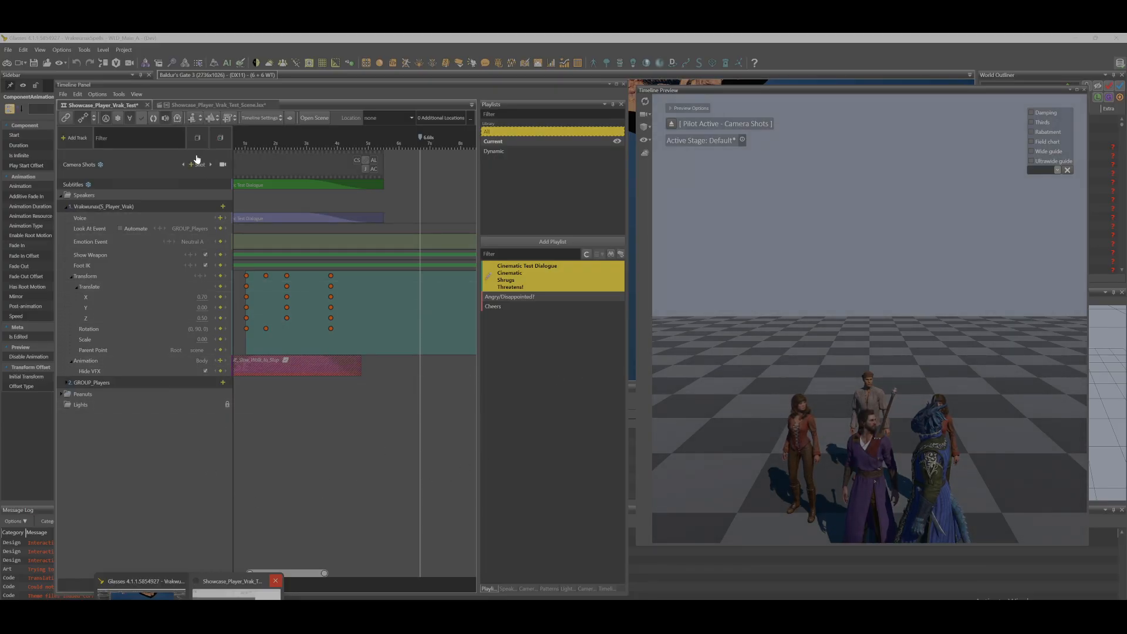
- Add a camera shot from the scene at the playhead, using the custom shot Camera 0
{"action": "left_click", "coordinate": [199, 165]}
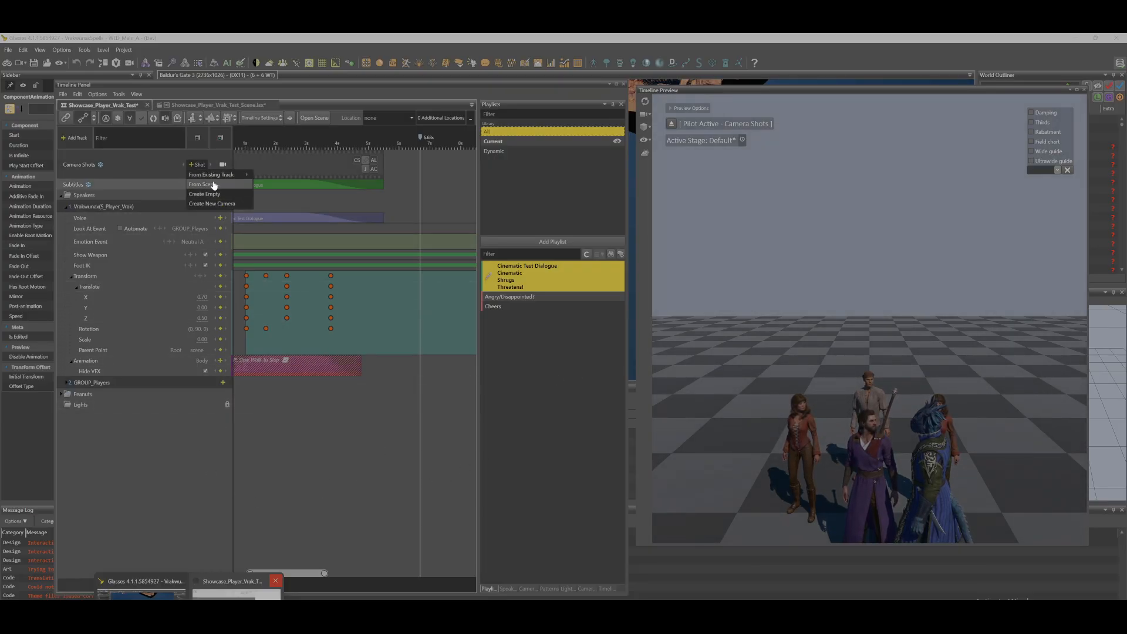
{"action": "left_click", "coordinate": [204, 184]}
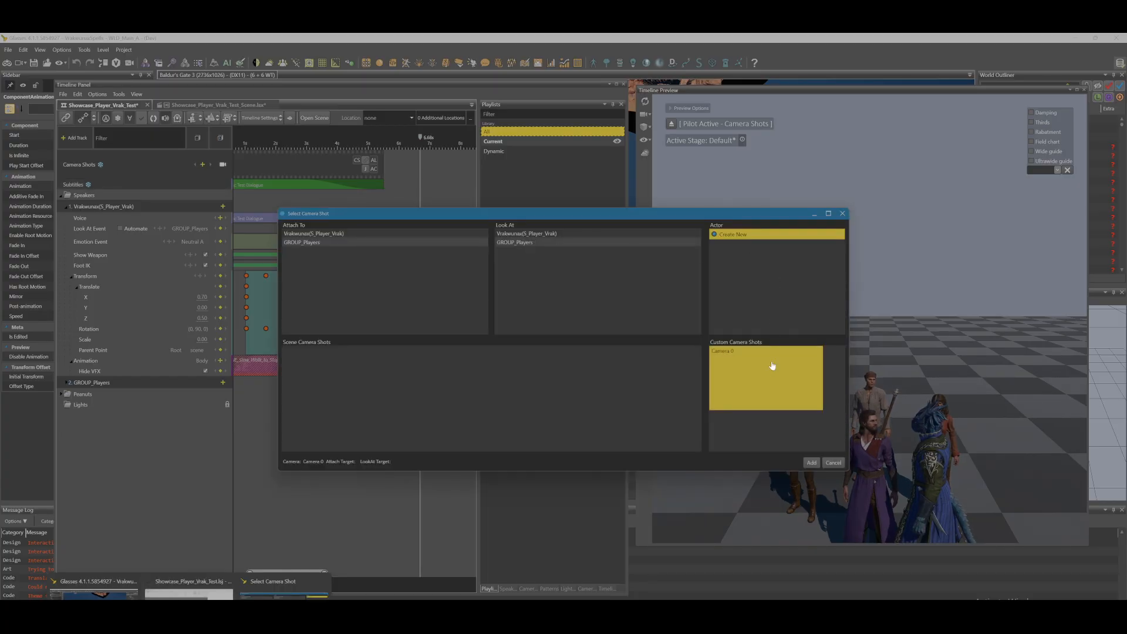
{"action": "left_click", "coordinate": [812, 462]}
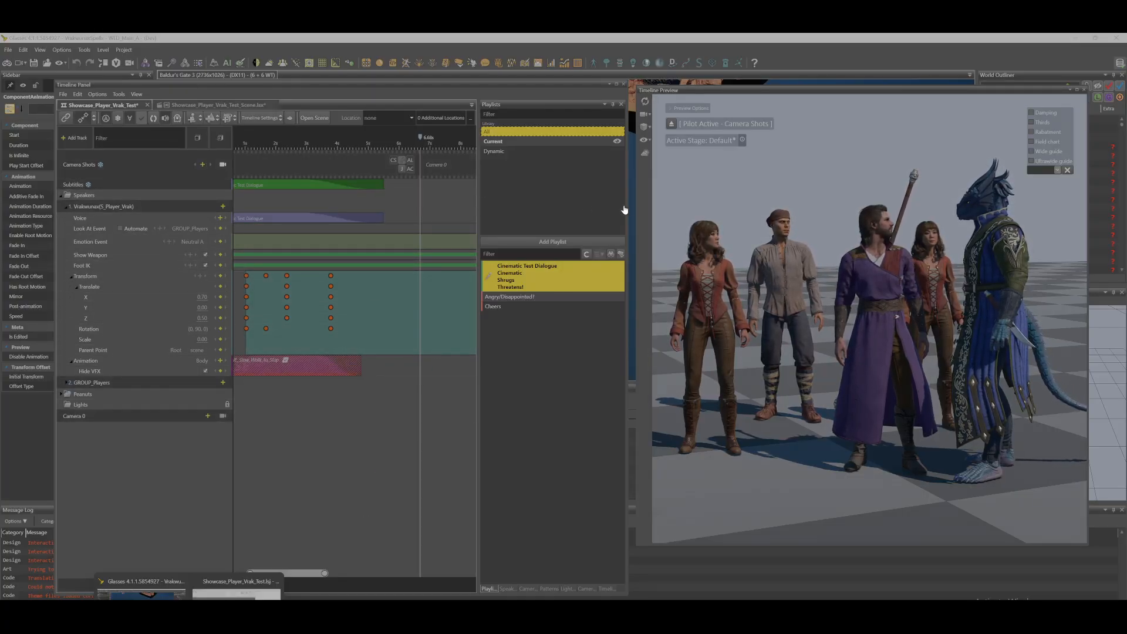
- Move the Timeline Preview out of the way and widen the Timeline Panel to show the sequence from its start
{"action": "left_click_drag", "start_coordinate": [798, 91], "coordinate": [1126, 167]}
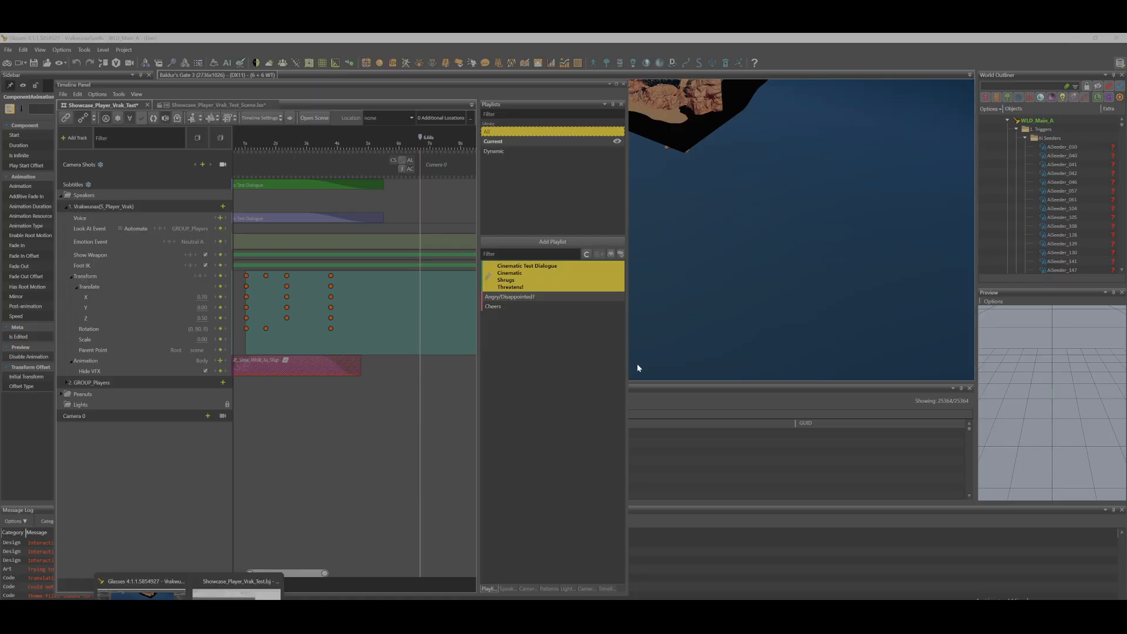
{"action": "left_click_drag", "start_coordinate": [625, 595], "coordinate": [1038, 585]}
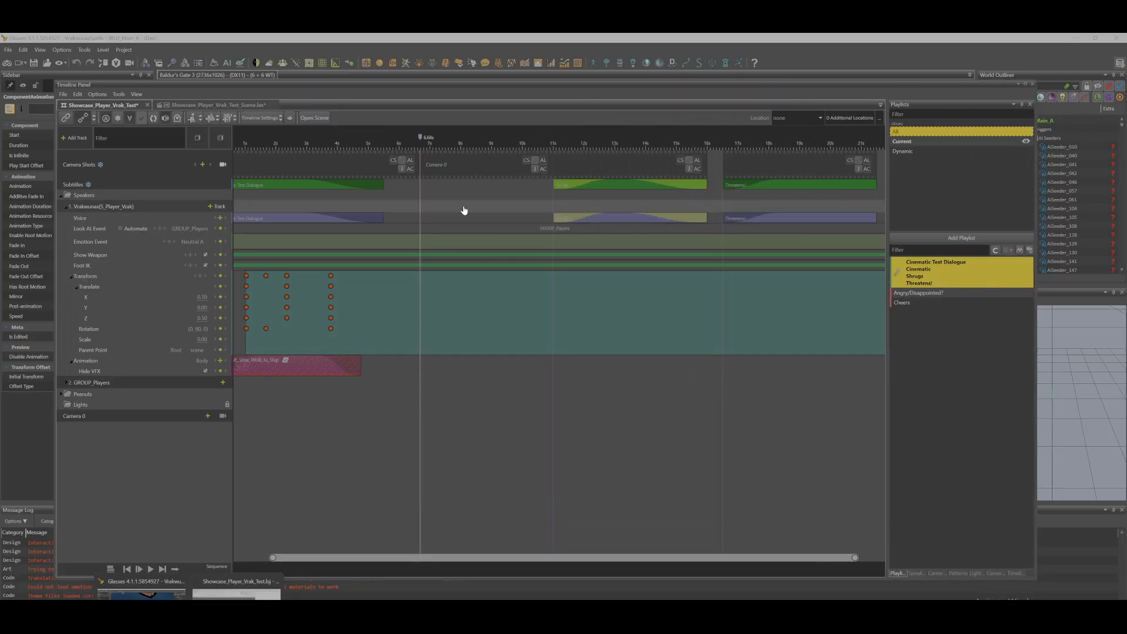
{"action": "left_click_drag", "start_coordinate": [631, 561], "coordinate": [493, 564]}
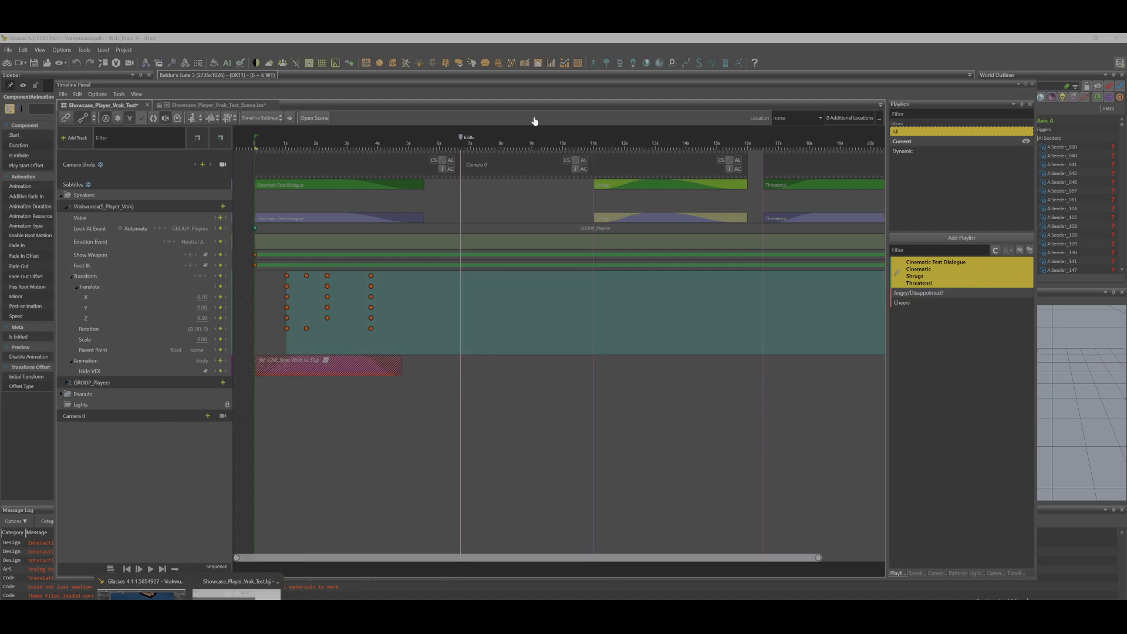
- Move the Camera 0 shot to the beginning of the Camera Shots track and return the playhead to the start
{"action": "left_click", "coordinate": [495, 163]}
{"action": "left_click_drag", "start_coordinate": [506, 160], "coordinate": [288, 166]}
{"action": "left_click", "coordinate": [289, 168]}
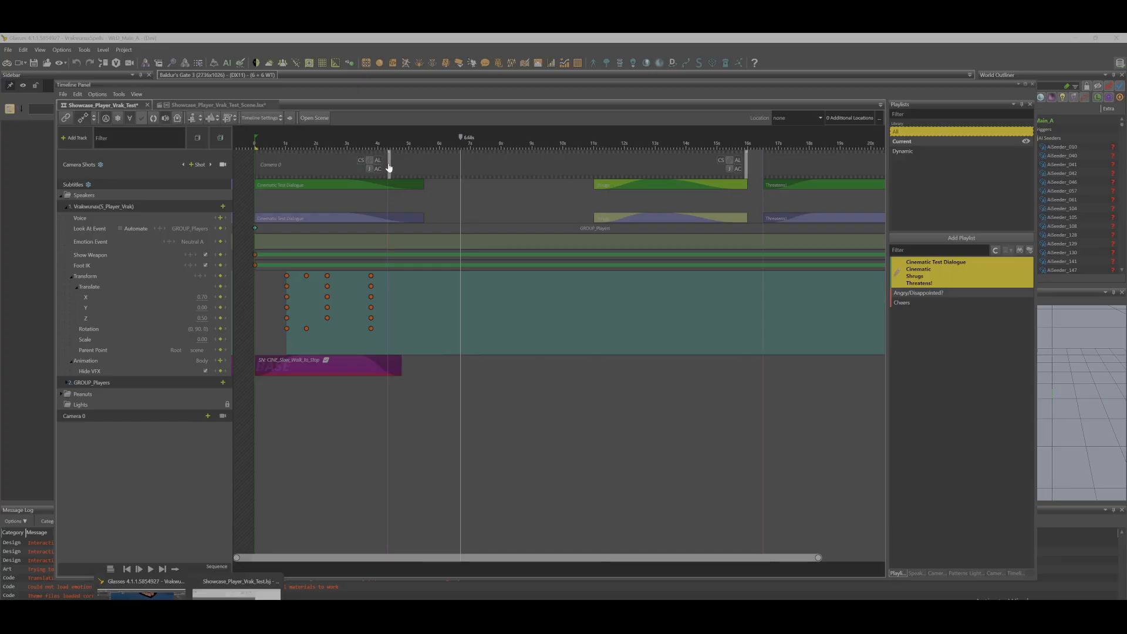
{"action": "mouse_move", "coordinate": [389, 168]}
{"action": "left_mouse_down"}
{"action": "mouse_move", "coordinate": [460, 169]}
{"action": "mouse_move", "coordinate": [391, 182]}
{"action": "left_mouse_up"}
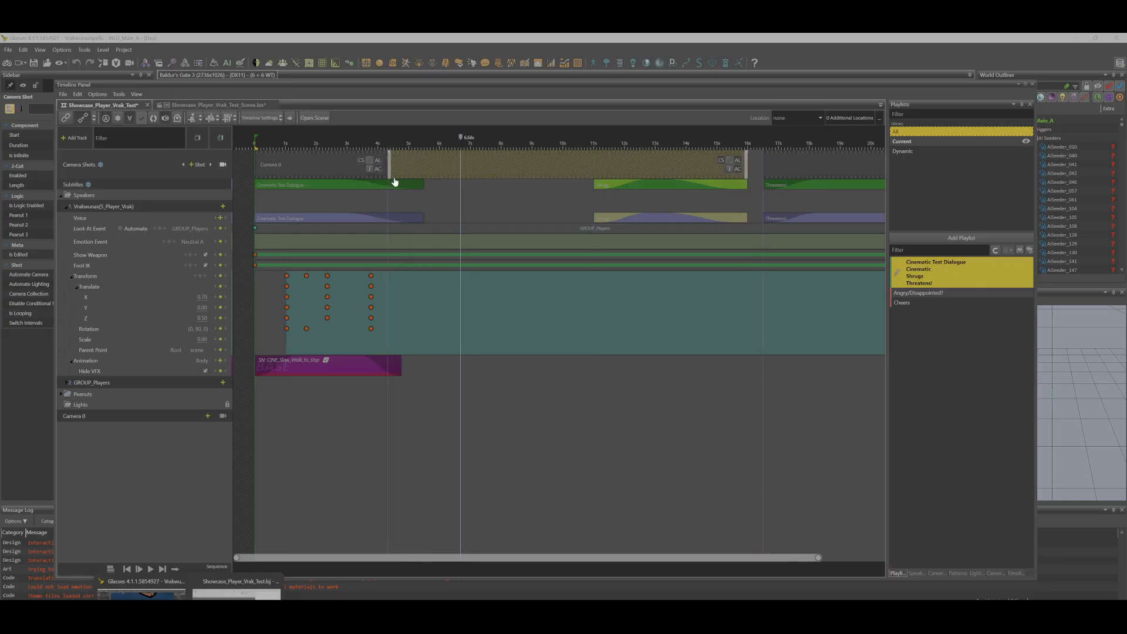
{"action": "left_click", "coordinate": [258, 139]}
{"action": "left_click_drag", "start_coordinate": [255, 139], "coordinate": [256, 143]}
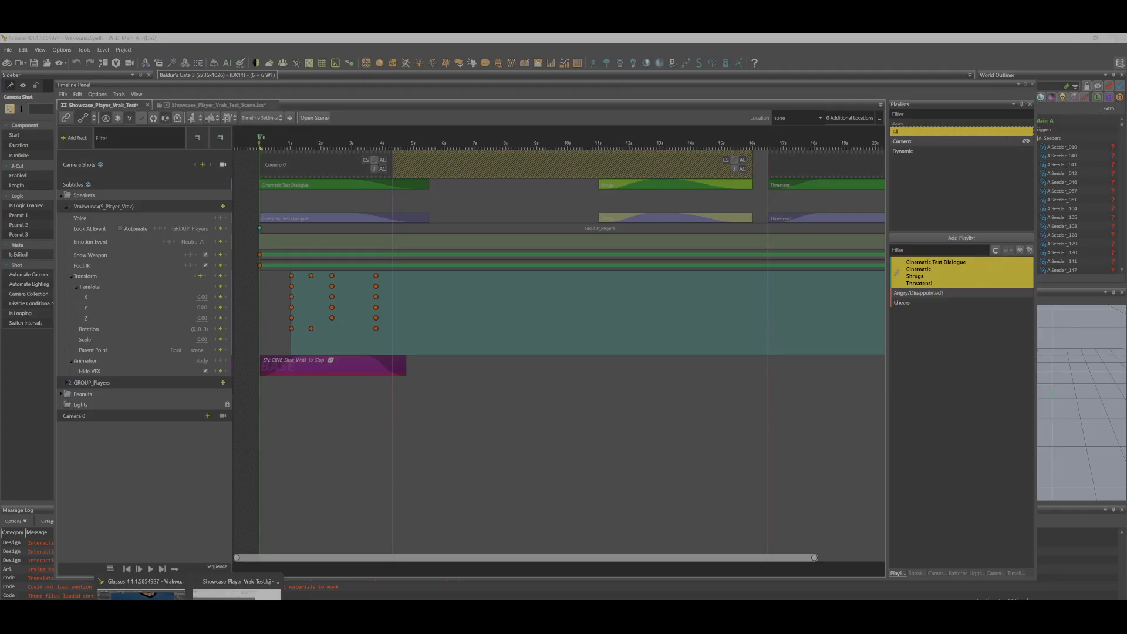
- Place the Timeline Preview beside a narrowed Timeline Panel, and play the Camera 0 shot from its start
{"action": "left_click_drag", "start_coordinate": [1126, 167], "coordinate": [768, 90]}
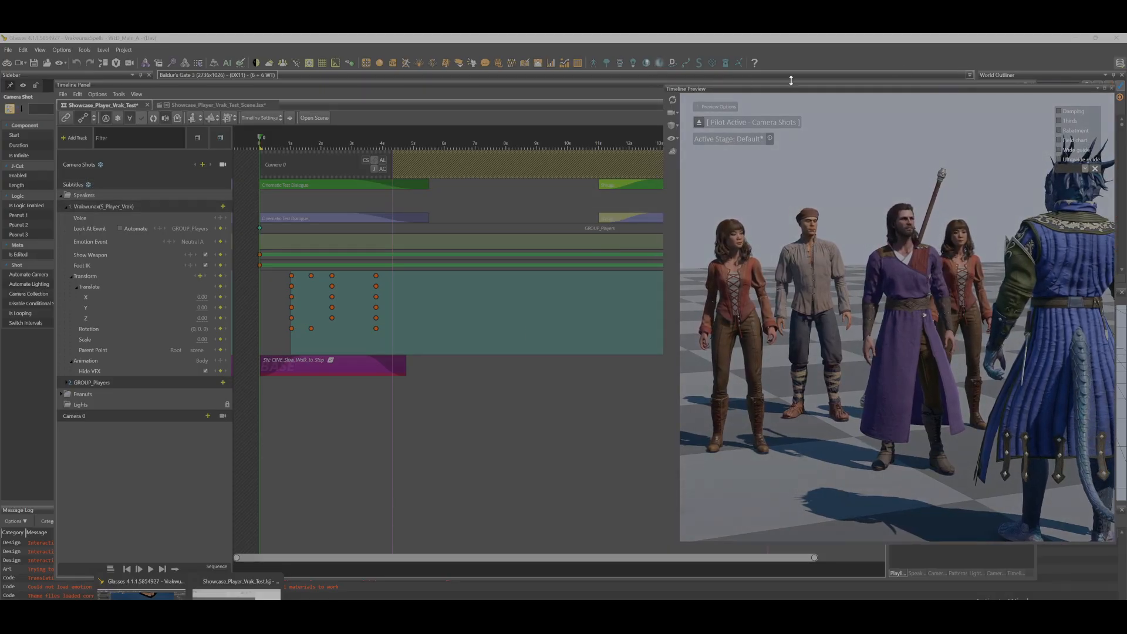
{"action": "left_click", "coordinate": [463, 106]}
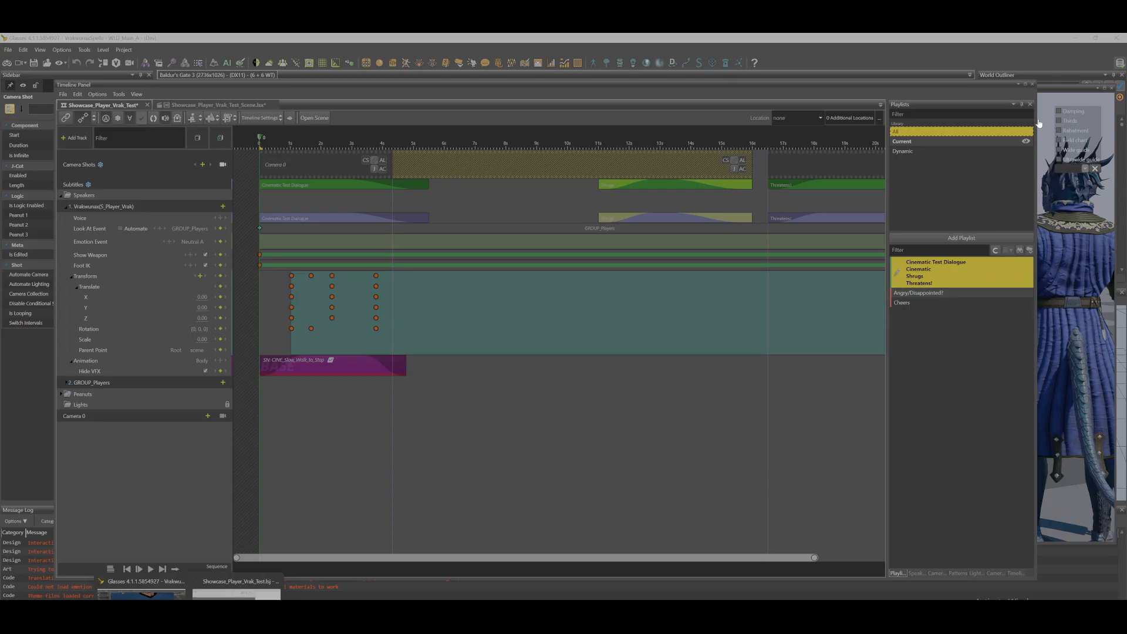
{"action": "left_click", "coordinate": [1051, 154]}
{"action": "left_click", "coordinate": [586, 103]}
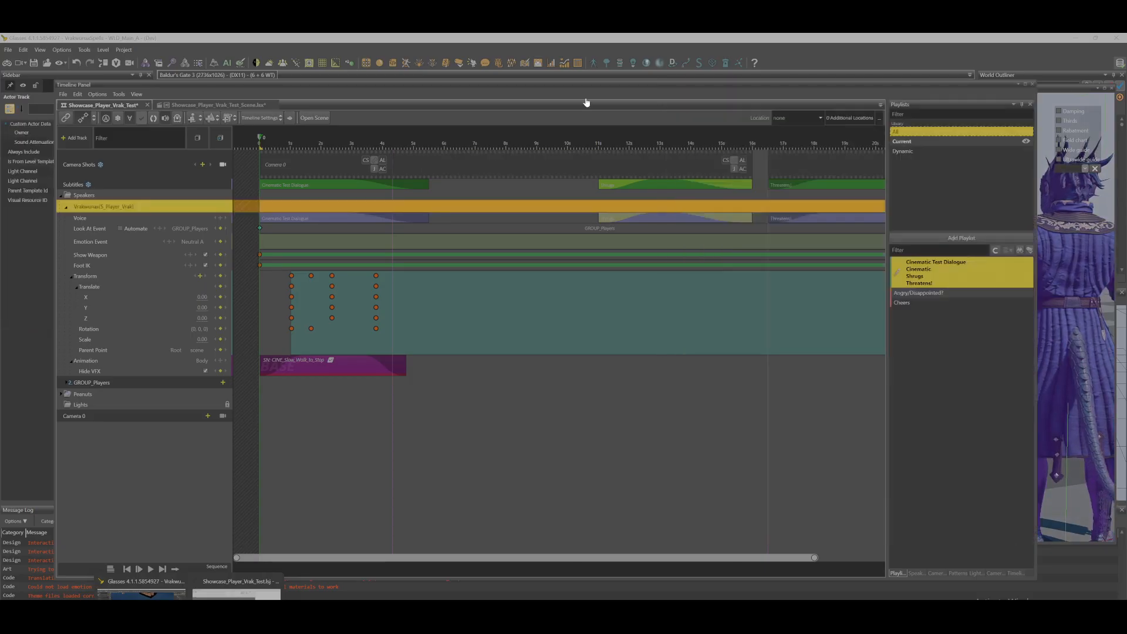
{"action": "left_click_drag", "start_coordinate": [1037, 168], "coordinate": [650, 197]}
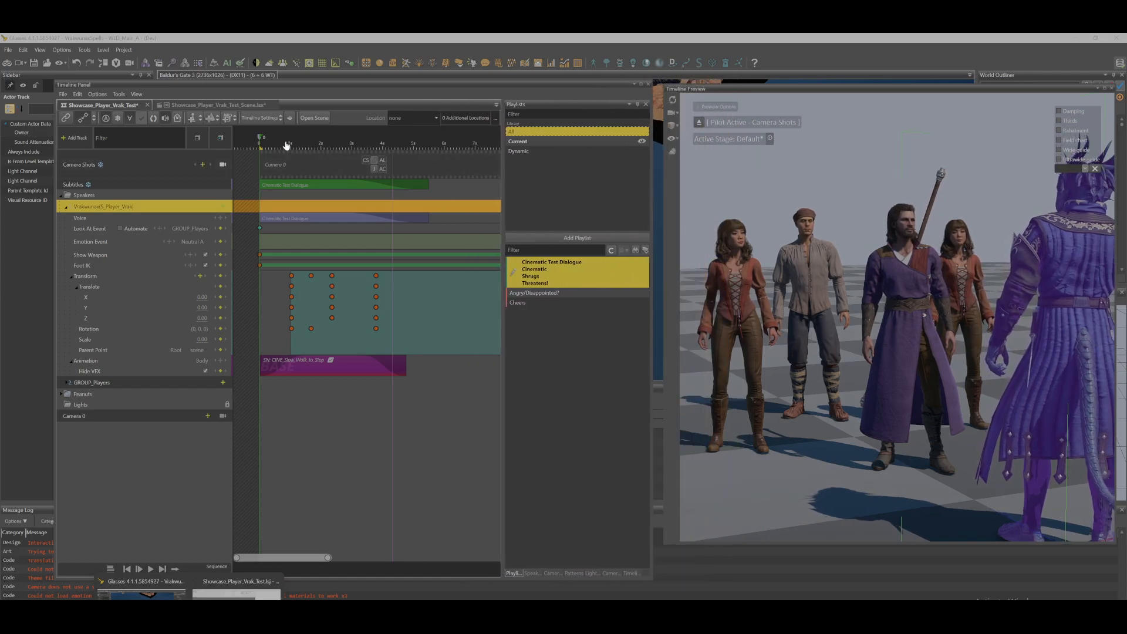
{"action": "left_click", "coordinate": [262, 146]}
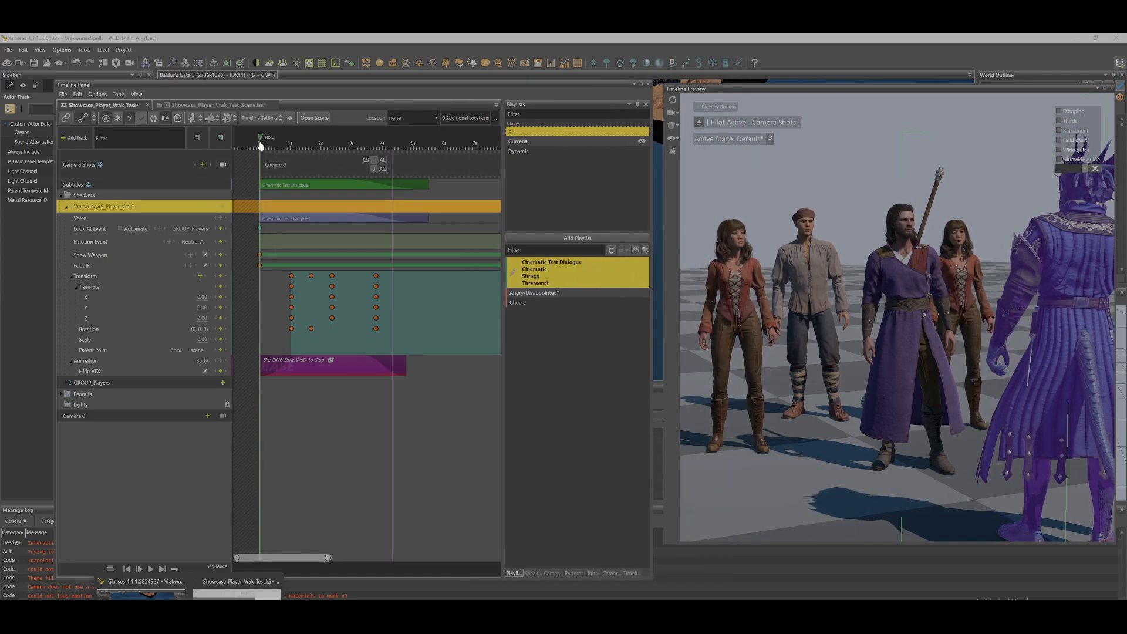
{"action": "key", "text": "space"}
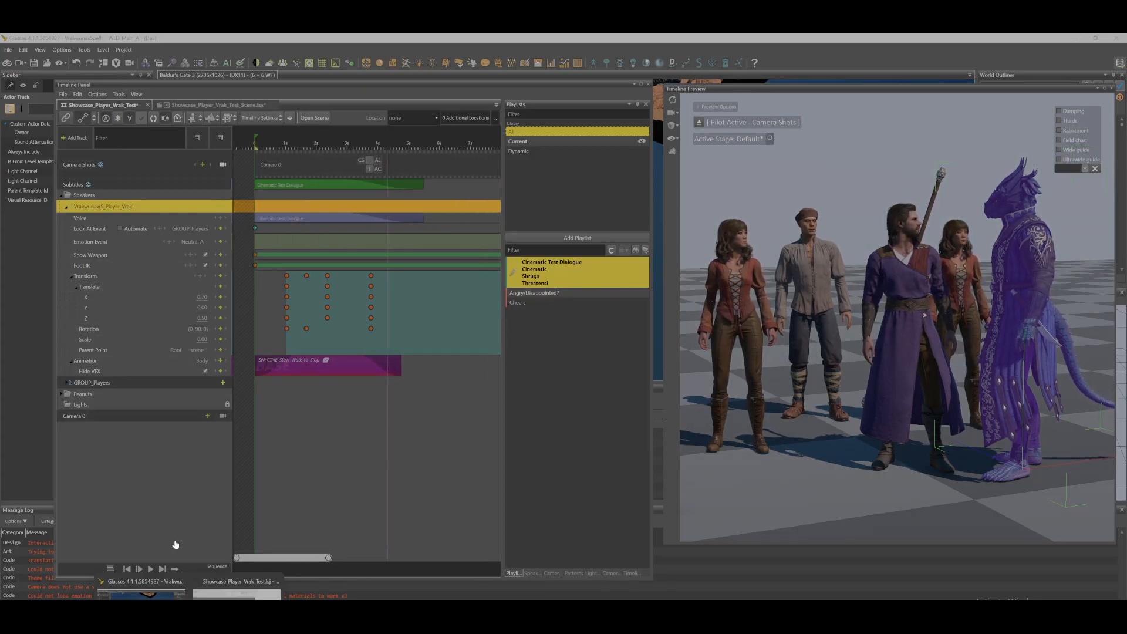
- Open the dialog's scene and create a second scene camera below Camera 0
{"action": "left_click", "coordinate": [313, 118]}
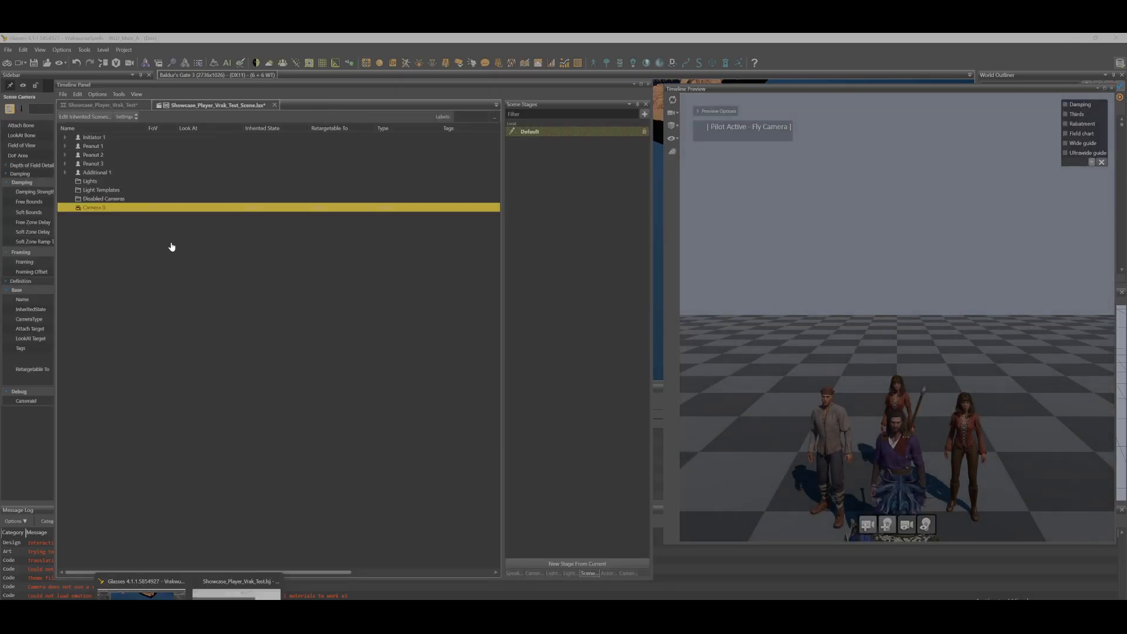
{"action": "left_click", "coordinate": [867, 525]}
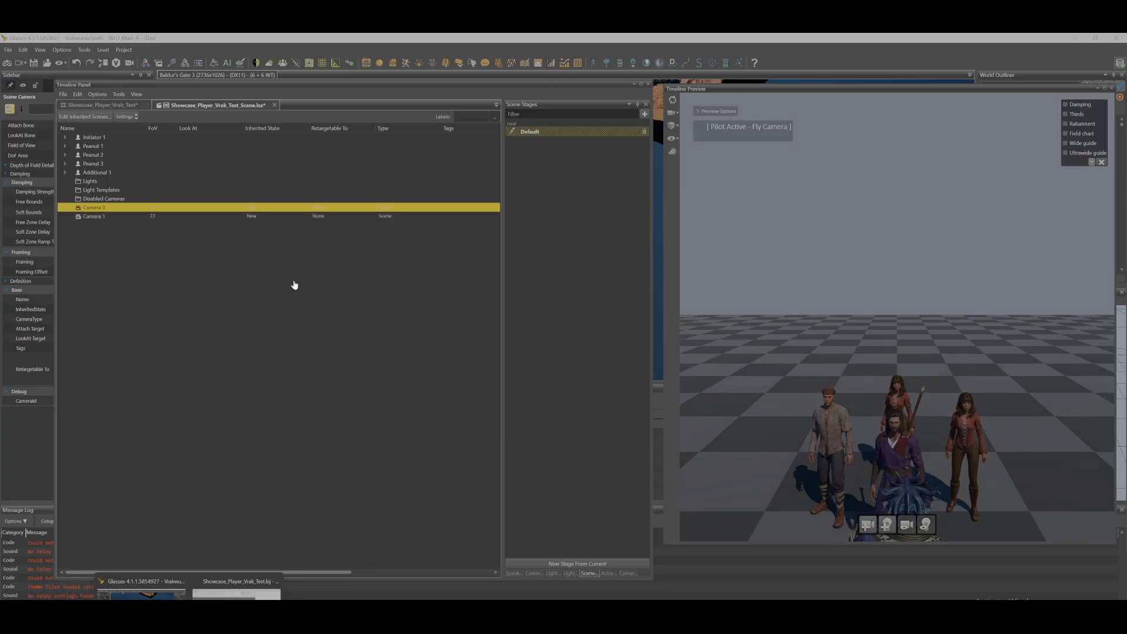
{"action": "left_click", "coordinate": [103, 216]}
{"action": "right_click", "coordinate": [104, 216]}
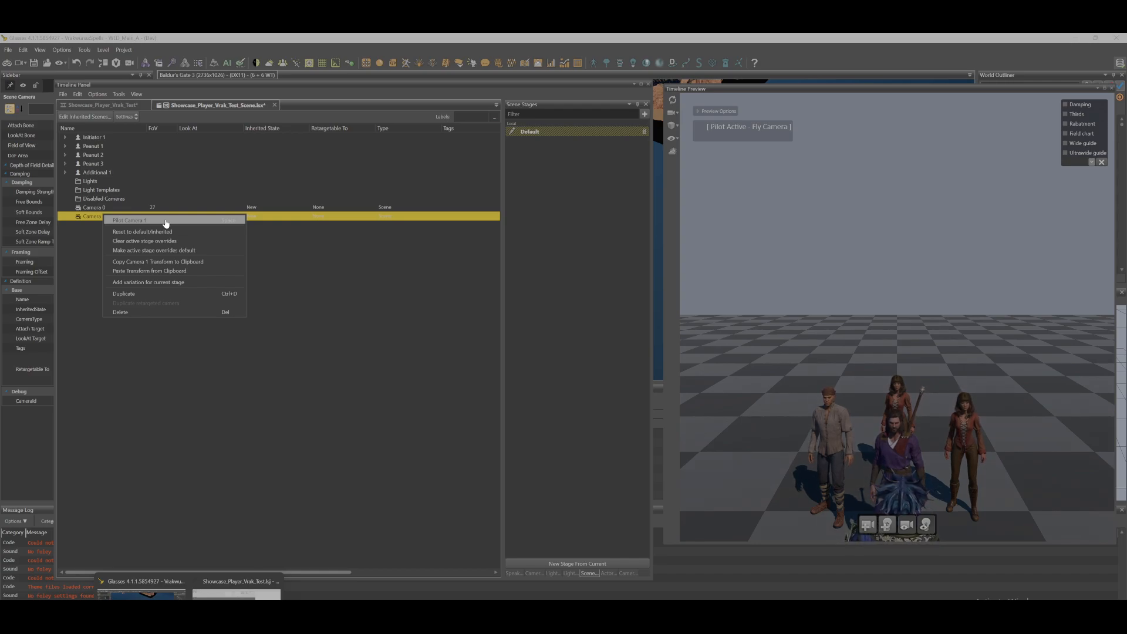
{"action": "left_click", "coordinate": [292, 221]}
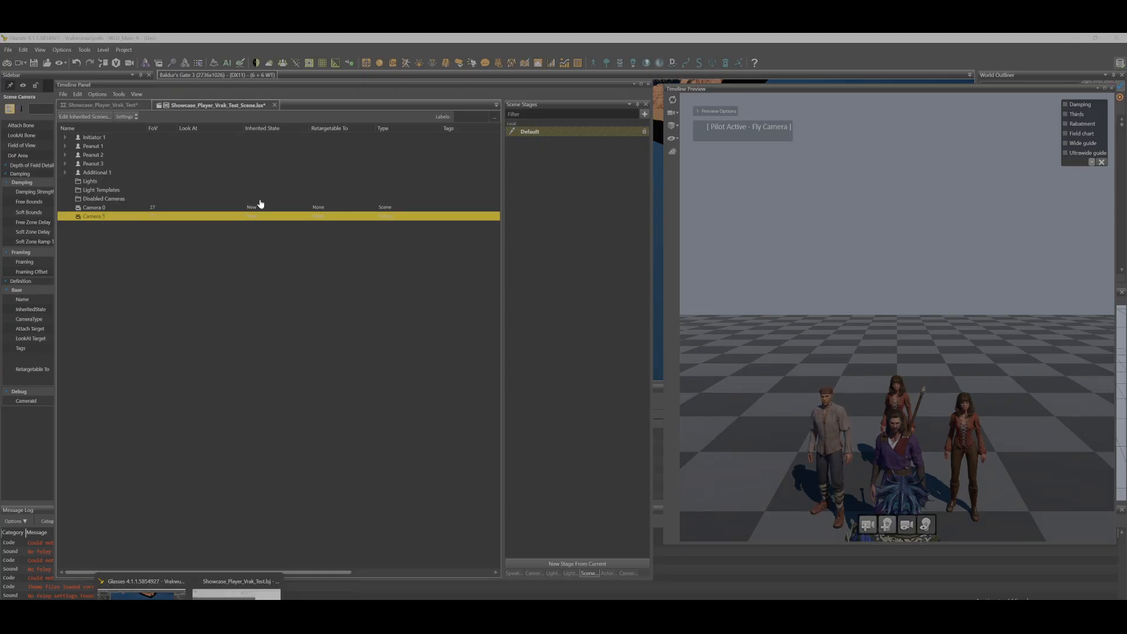
- Move the timeline playhead to about 4.35 s within the Camera 0 shot, and return to the scene
{"action": "left_click", "coordinate": [97, 105]}
{"action": "left_click_drag", "start_coordinate": [282, 145], "coordinate": [389, 144]}
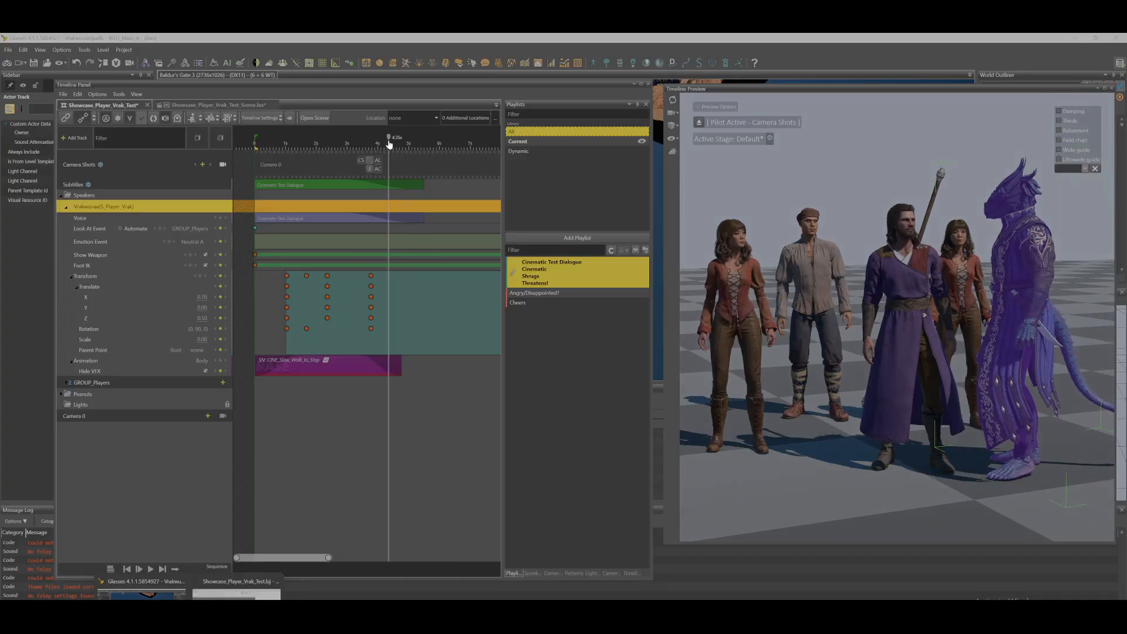
{"action": "left_click", "coordinate": [212, 105]}
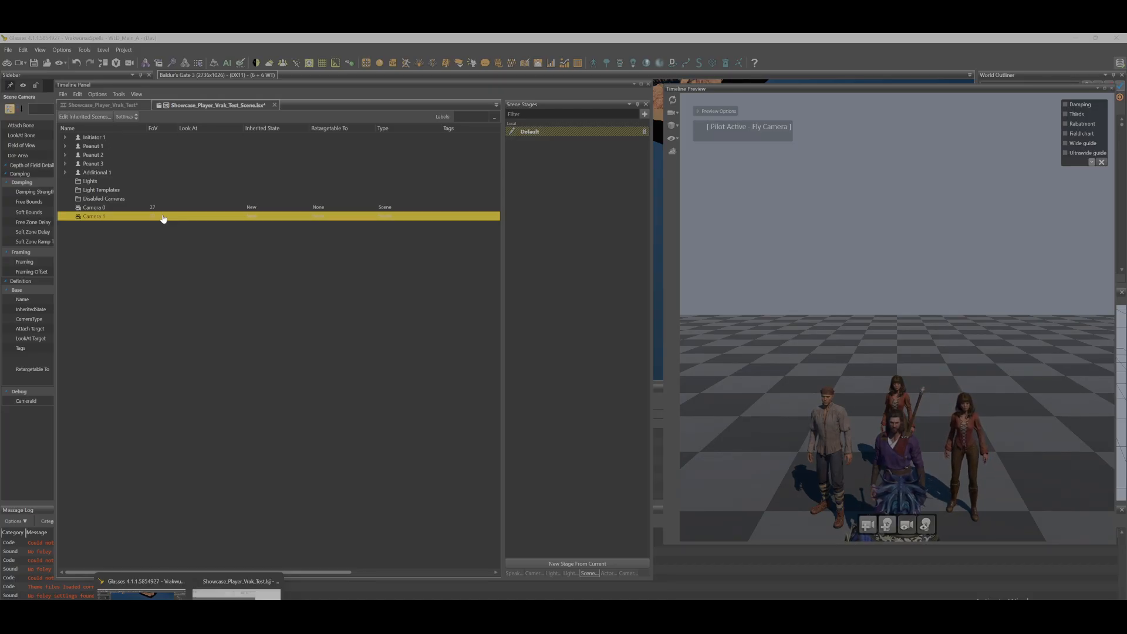
- Pilot Camera 1 and frame it as a closer view of the man in the purple robe with the woman behind him
{"action": "right_click", "coordinate": [194, 217]}
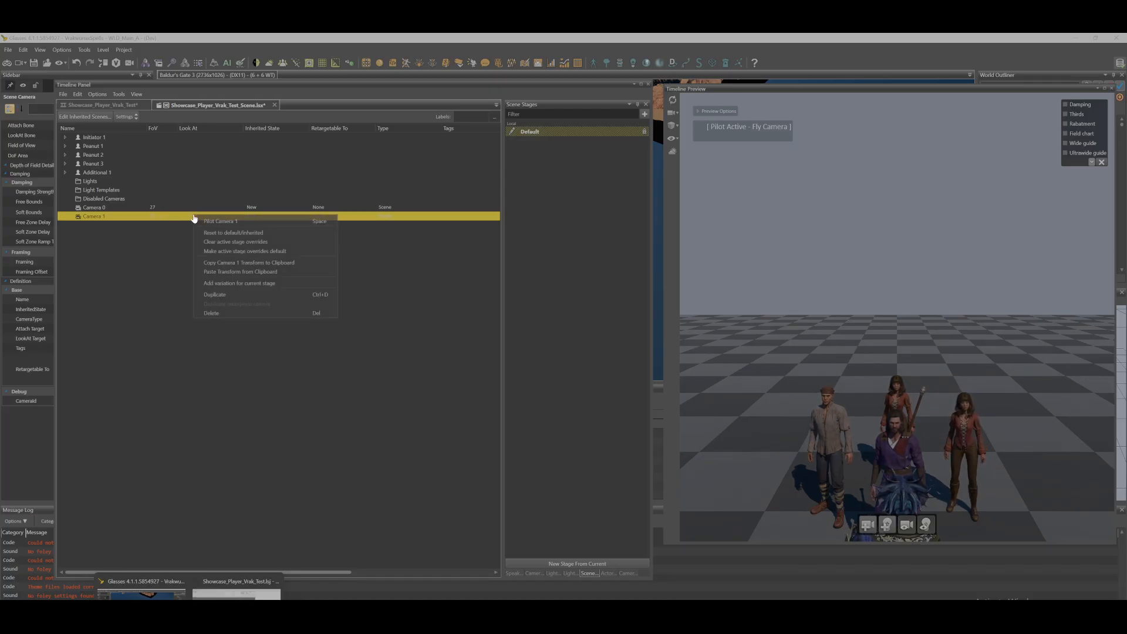
{"action": "left_click", "coordinate": [211, 221]}
{"action": "right_click_drag", "start_coordinate": [822, 234], "coordinate": [856, 247]}
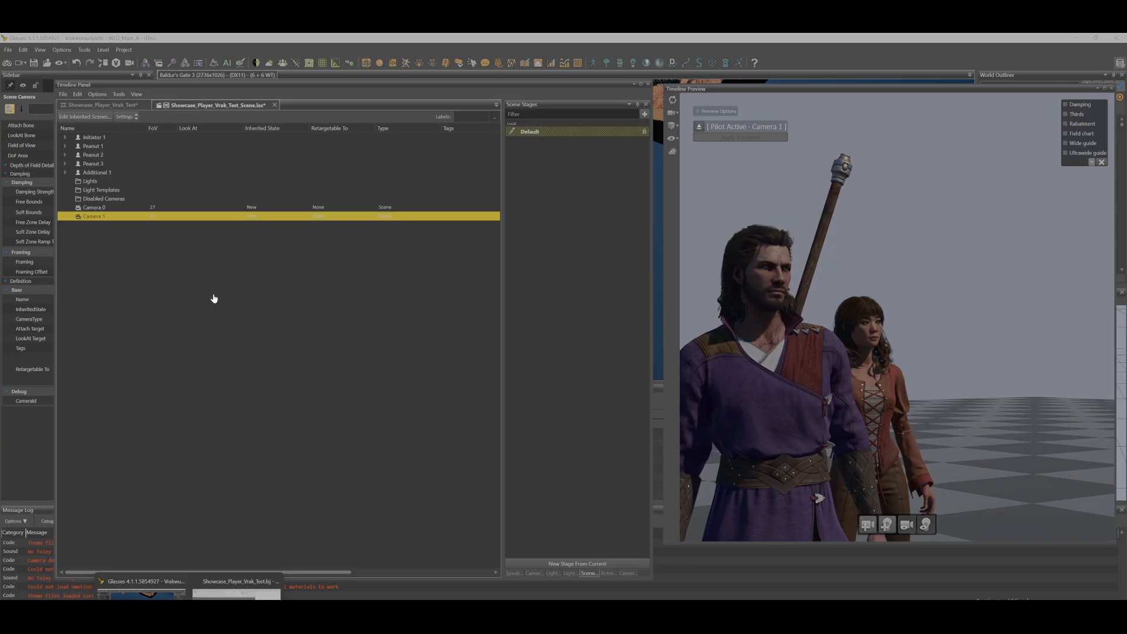
- Return to the timeline and add a camera shot from the scene at the playhead, using the custom shot Camera 1
{"action": "left_click", "coordinate": [113, 107]}
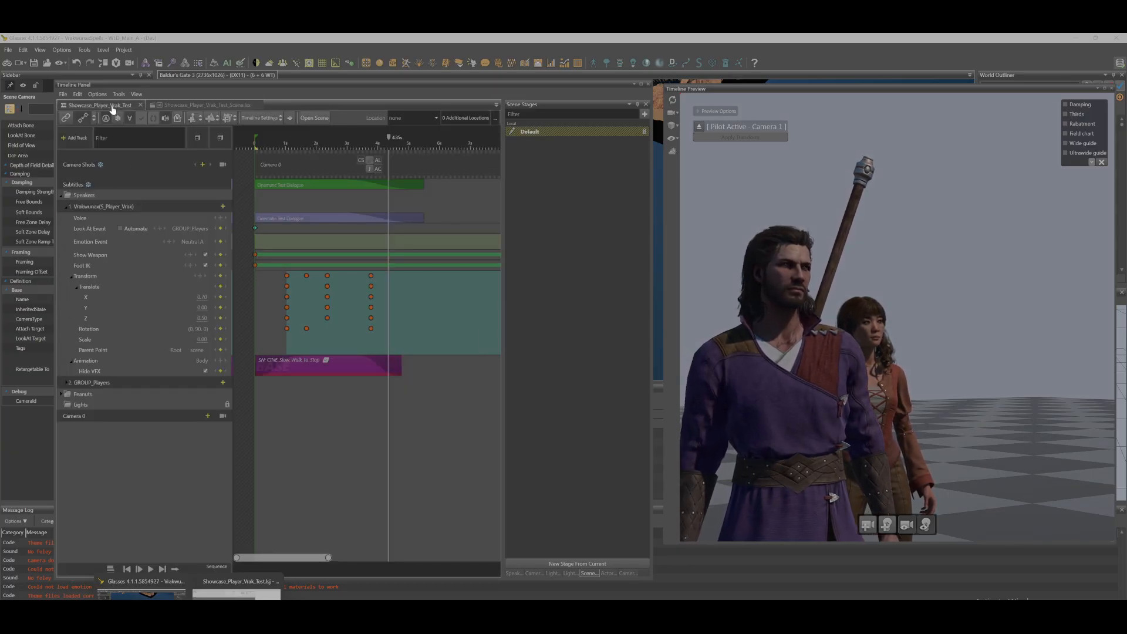
{"action": "left_click", "coordinate": [593, 374]}
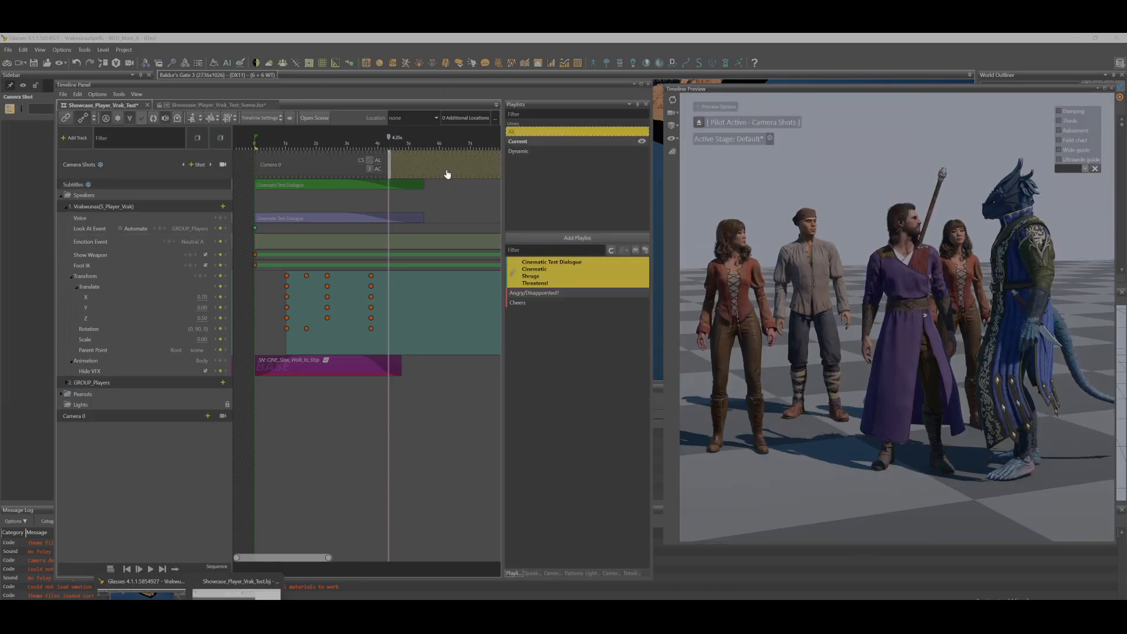
{"action": "left_click", "coordinate": [198, 165]}
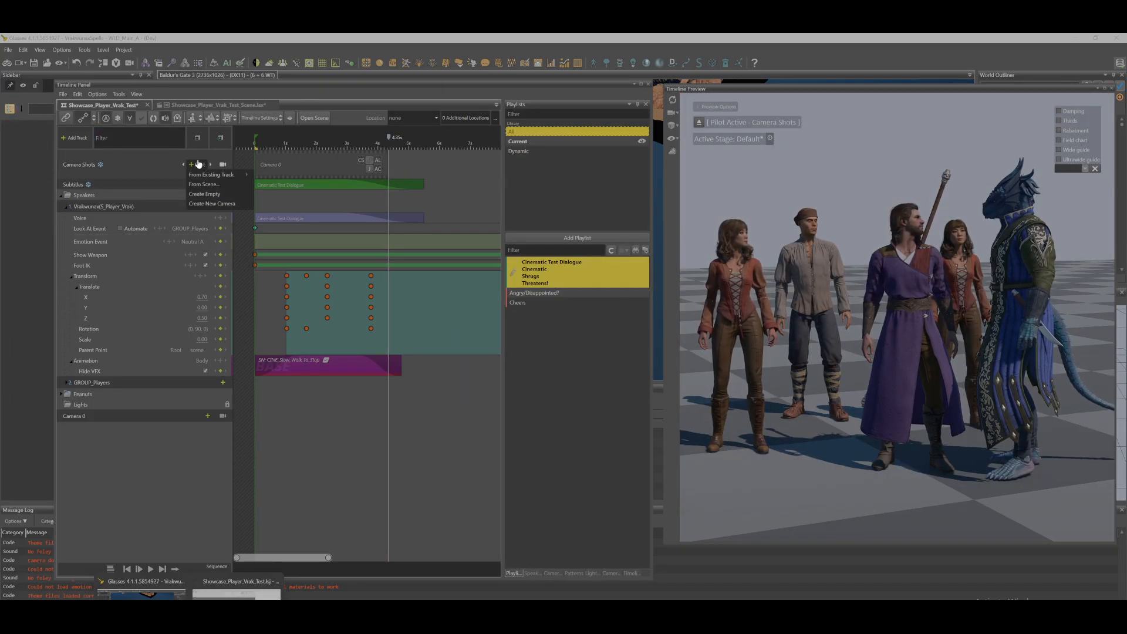
{"action": "left_click", "coordinate": [206, 185]}
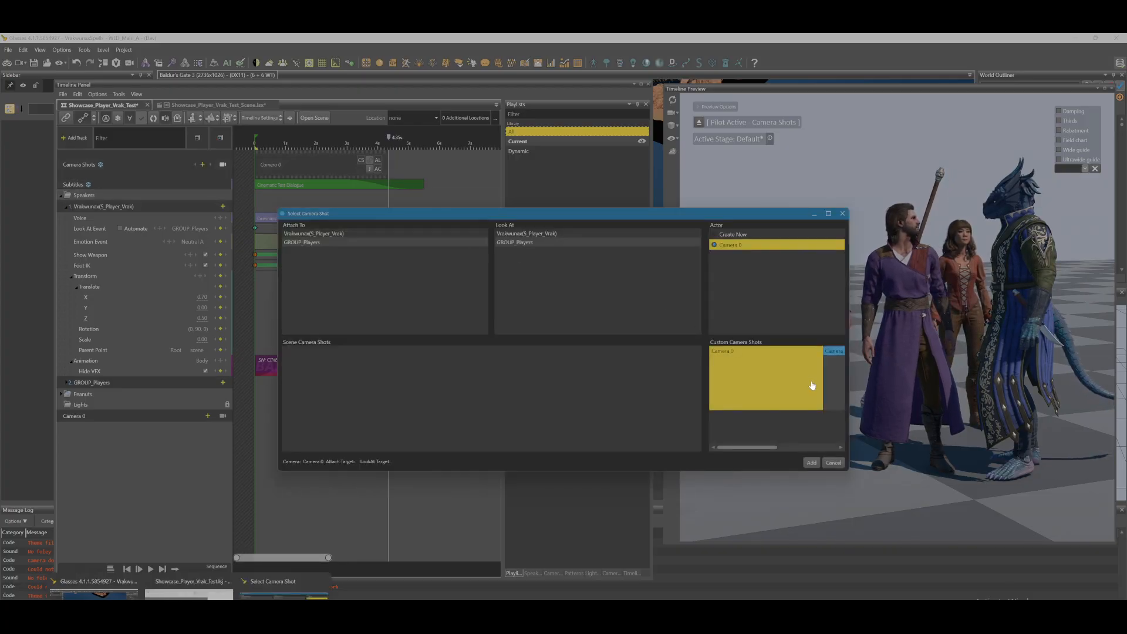
{"action": "left_click_drag", "start_coordinate": [777, 449], "coordinate": [821, 452]}
{"action": "left_click", "coordinate": [769, 392]}
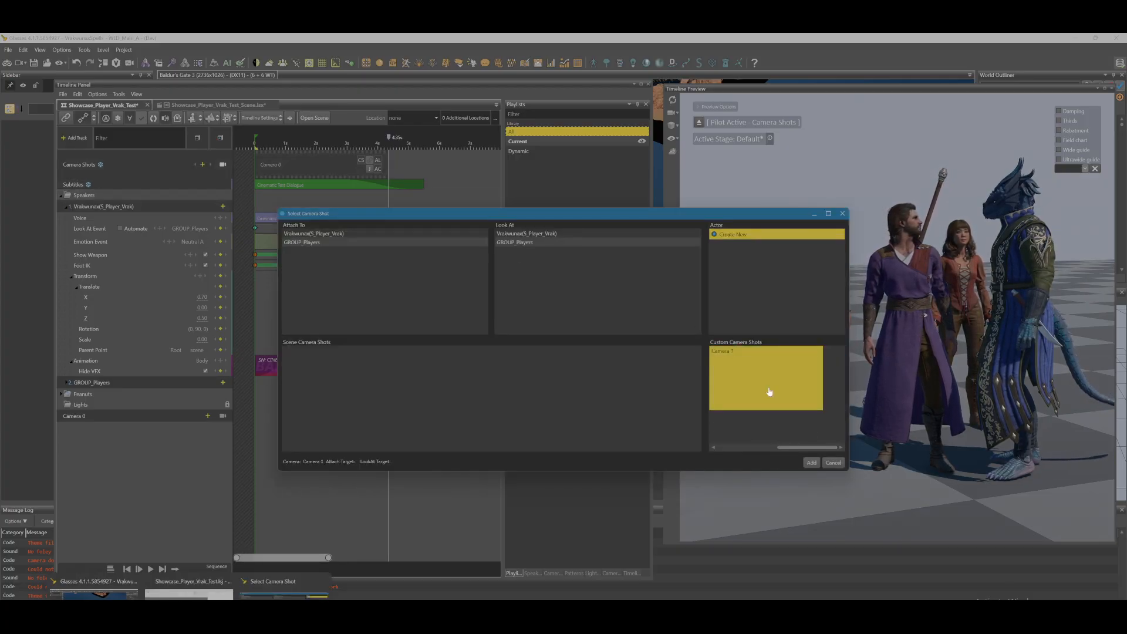
{"action": "left_click", "coordinate": [809, 464]}
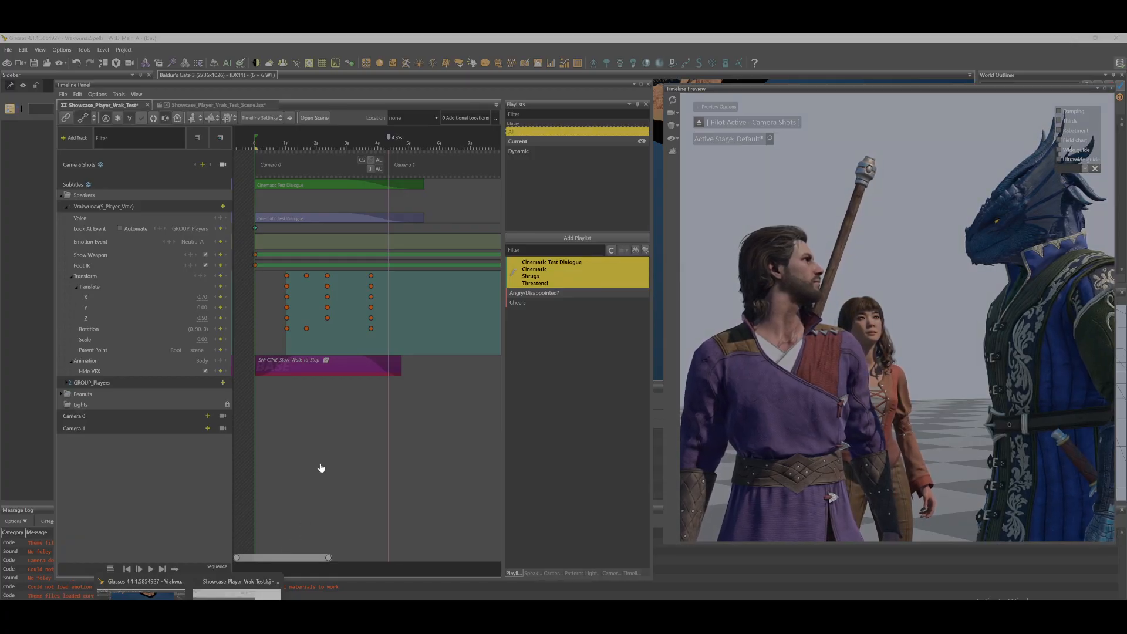
- Move the playhead to about 5 s and add the SCENE_UND_GnomeForeman_GutPunch_Gnome_PLYR animation to the first speaker's Animation track
{"action": "left_click_drag", "start_coordinate": [405, 141], "coordinate": [409, 149]}
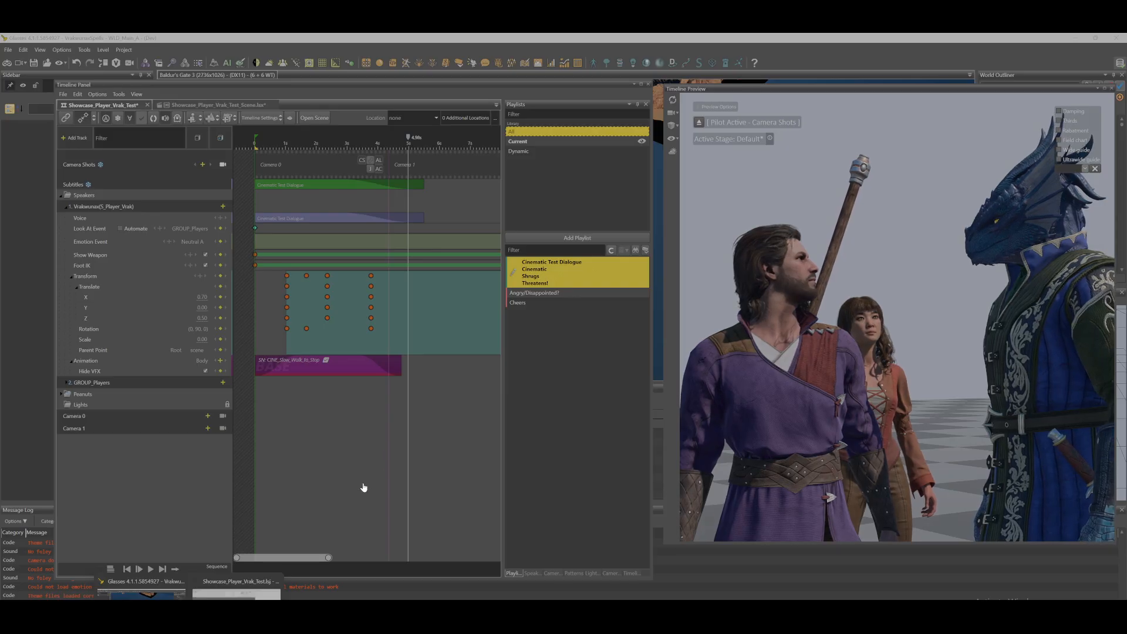
{"action": "left_click", "coordinate": [223, 362]}
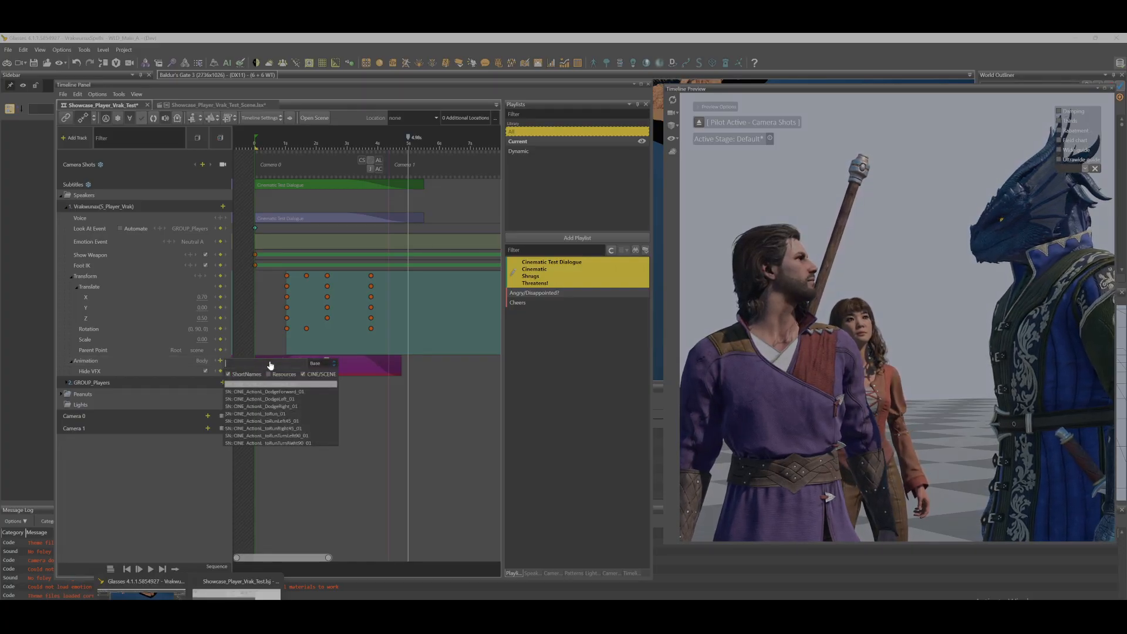
{"action": "type", "text": "punch"}
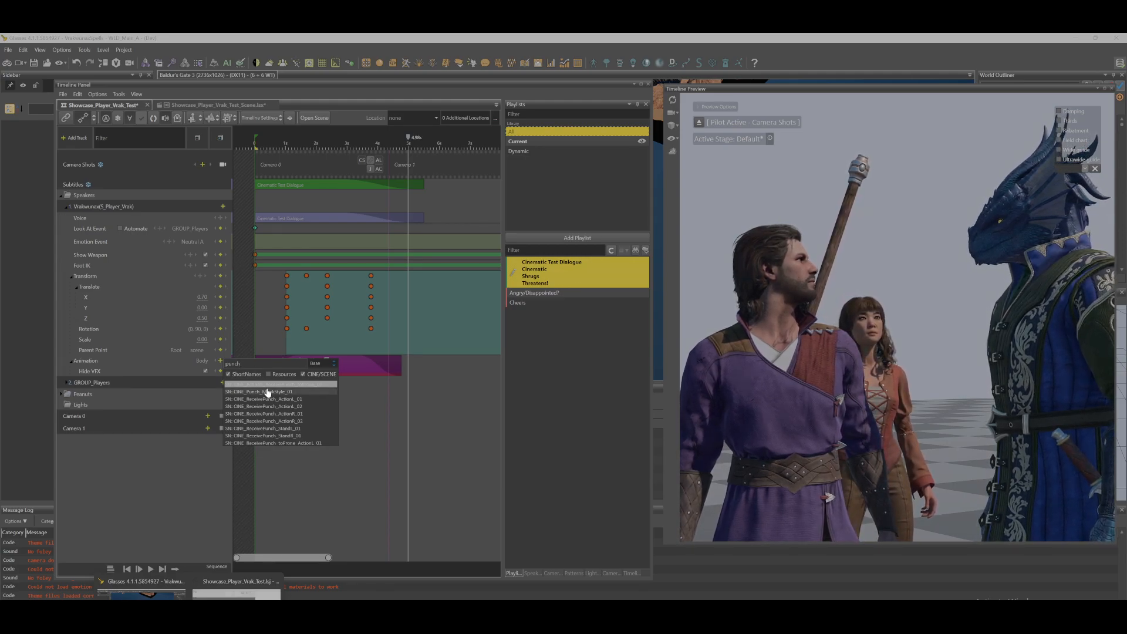
{"action": "scroll", "coordinate": [276, 406], "scroll_direction": "down", "scroll_amount": 3}
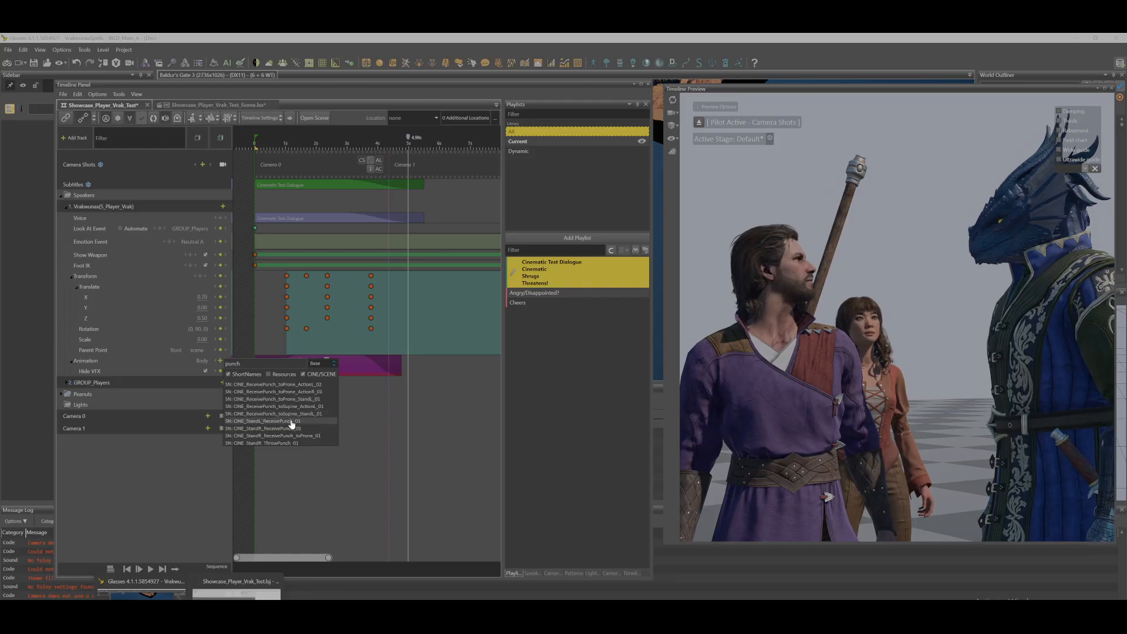
{"action": "scroll", "coordinate": [310, 411], "scroll_direction": "down", "scroll_amount": 1}
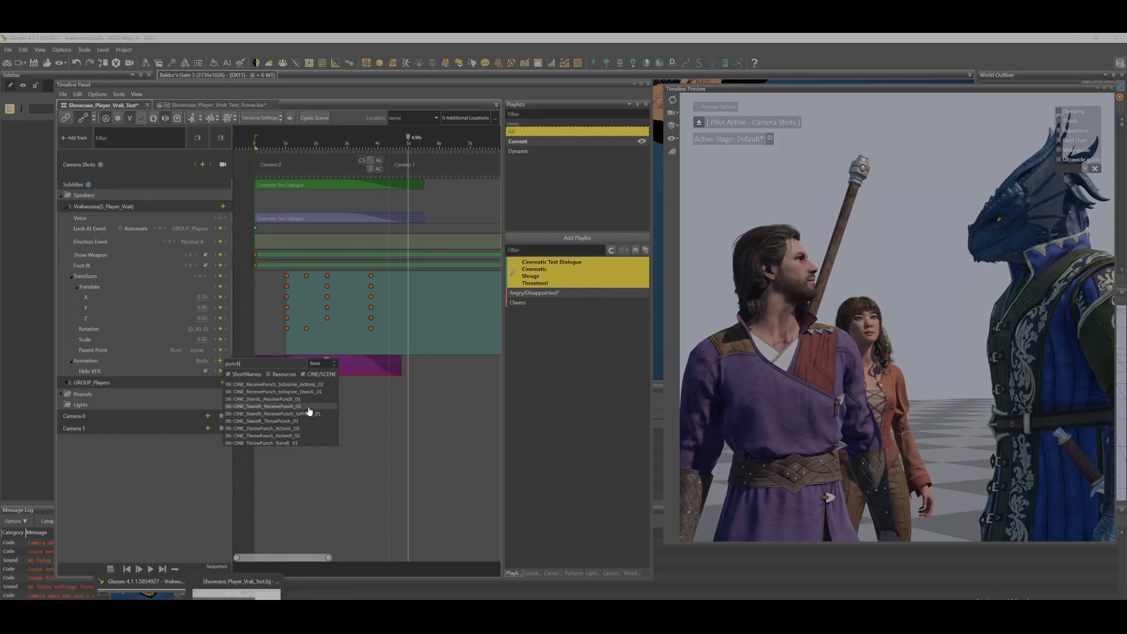
{"action": "scroll", "coordinate": [310, 411], "scroll_direction": "down", "scroll_amount": 3}
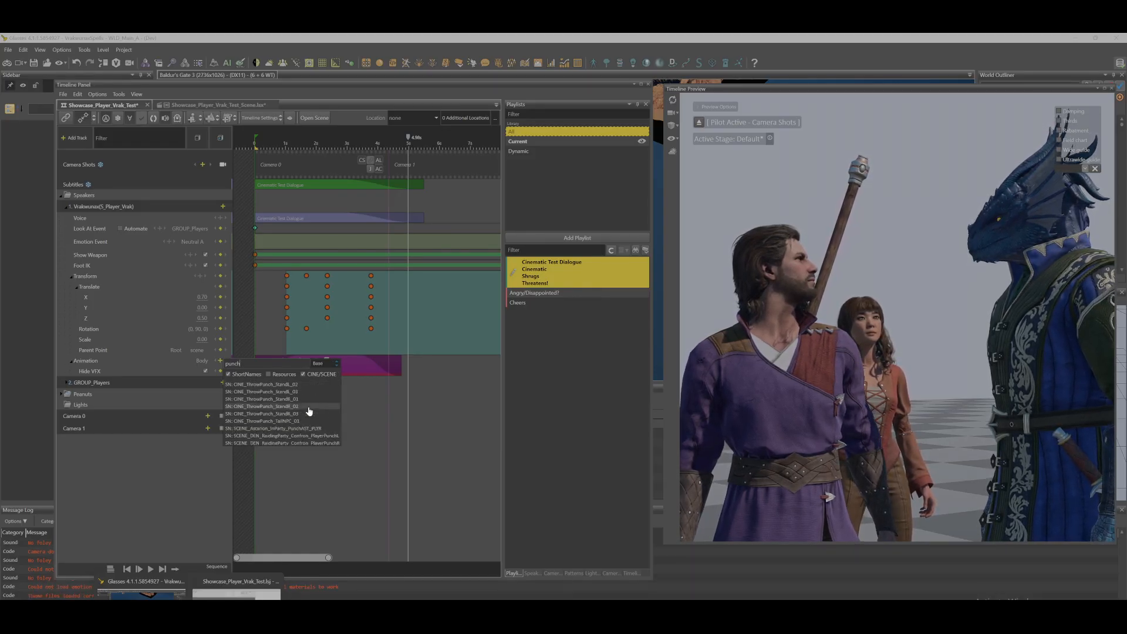
{"action": "scroll", "coordinate": [310, 411], "scroll_direction": "down", "scroll_amount": 1}
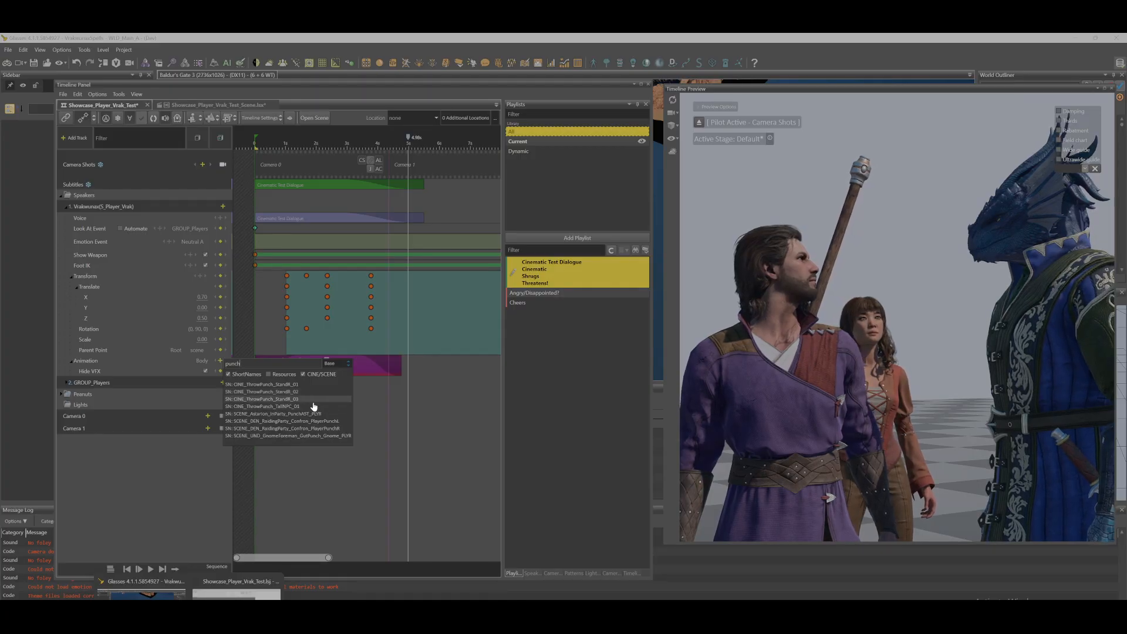
{"action": "left_click", "coordinate": [300, 436]}
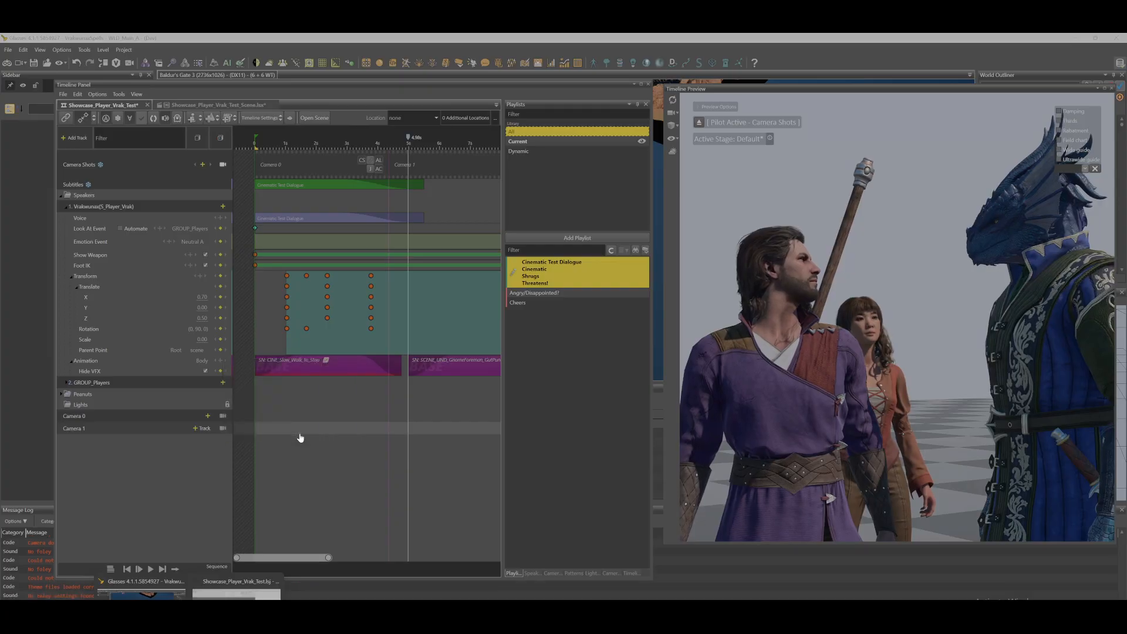
- Play the gut-punch animation from its start and delete its clip from the Animation track
{"action": "left_click", "coordinate": [409, 137]}
{"action": "key", "text": "space"}
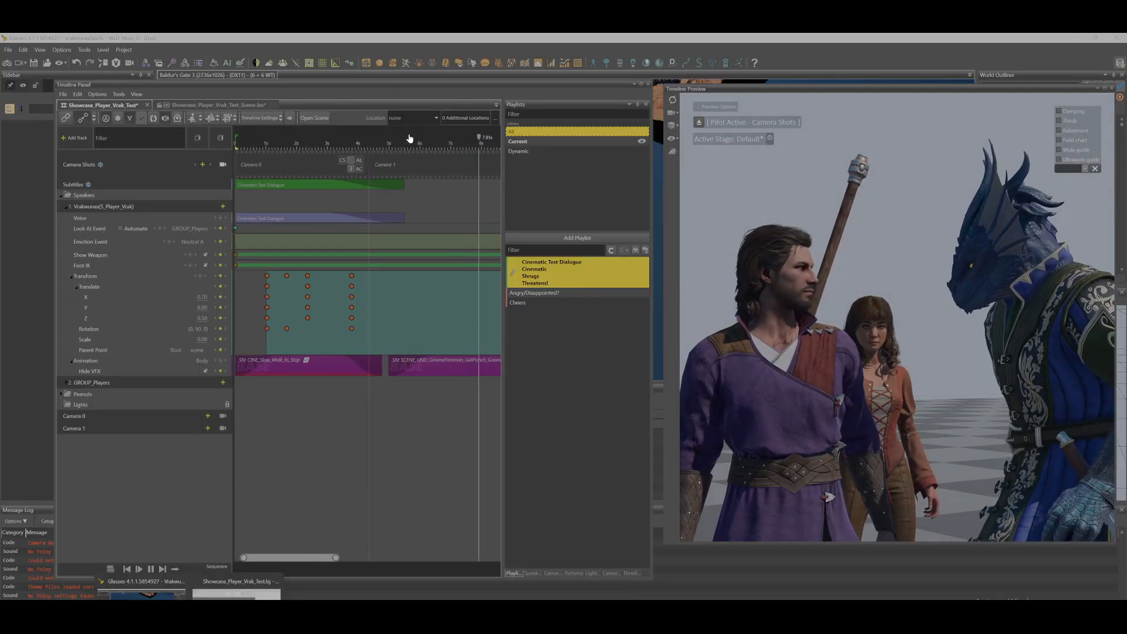
{"action": "left_click", "coordinate": [442, 373]}
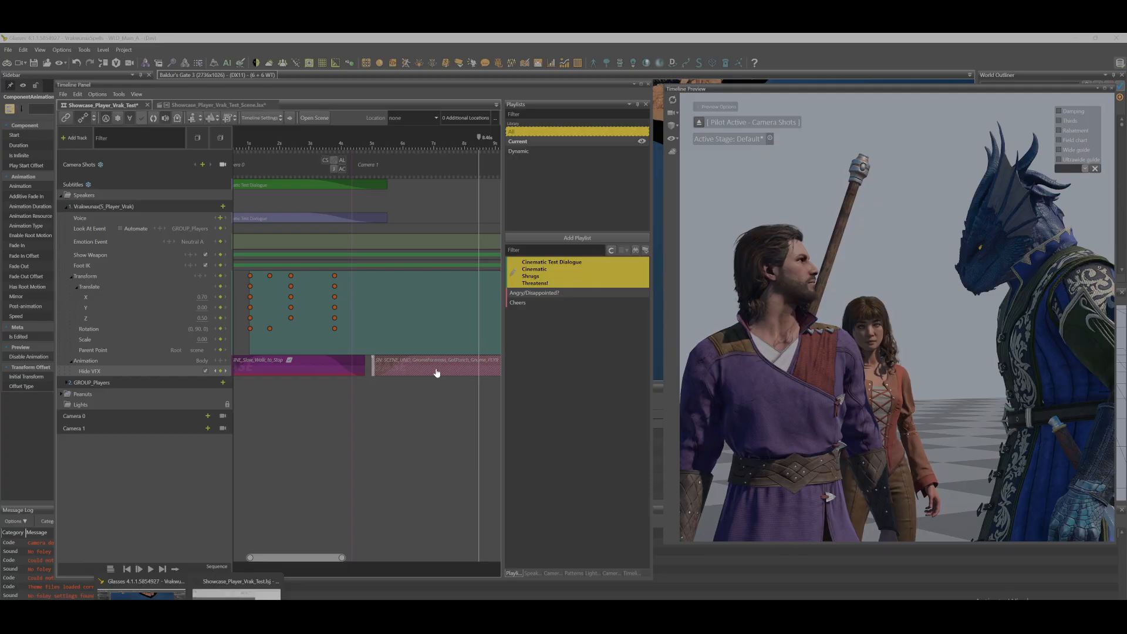
{"action": "key", "text": "Delete"}
- Add the CINE_ThrowPunch_ActionL_01 animation to the first speaker's Animation track at about 5.3 s, and play it from there
{"action": "left_click_drag", "start_coordinate": [482, 141], "coordinate": [379, 153]}
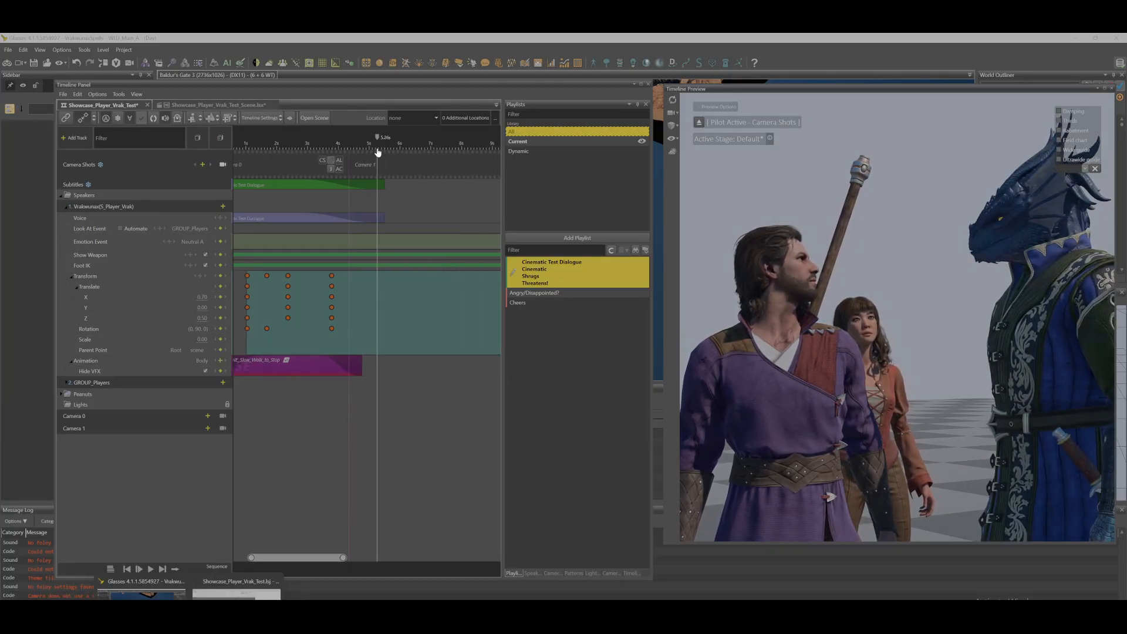
{"action": "left_click", "coordinate": [217, 363]}
{"action": "left_click", "coordinate": [218, 364]}
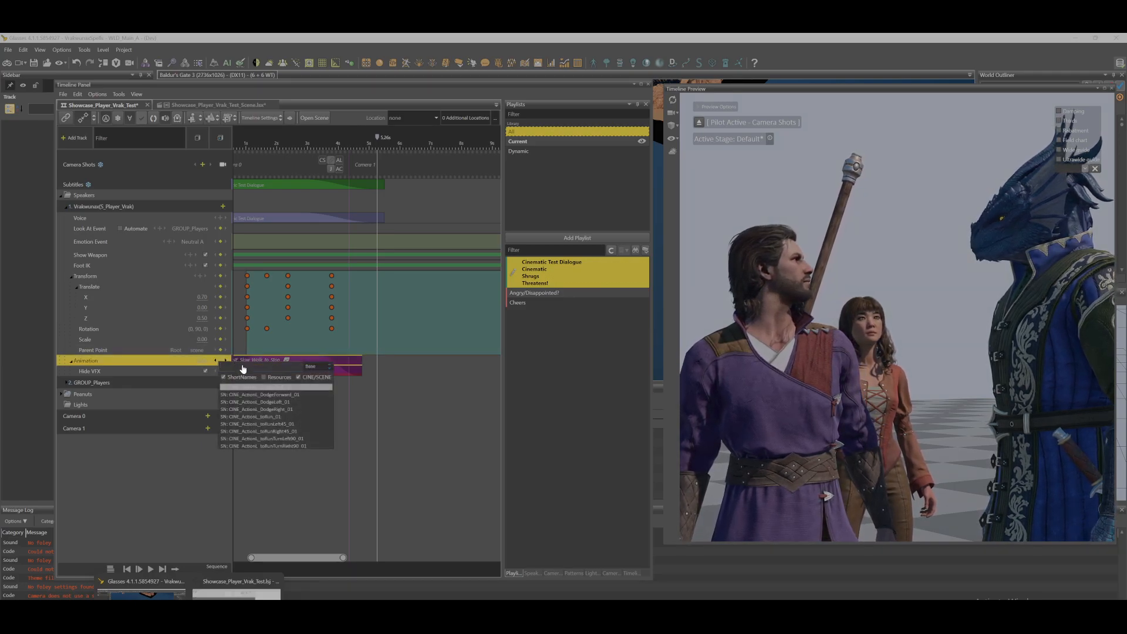
{"action": "type", "text": "punch"}
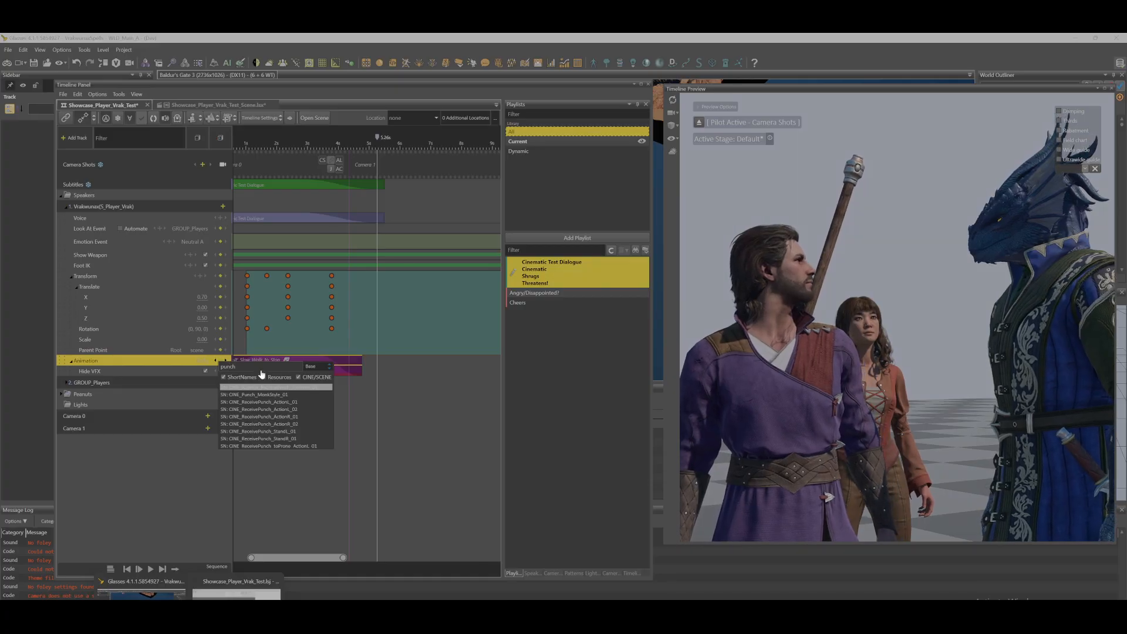
{"action": "scroll", "coordinate": [276, 420], "scroll_direction": "down", "scroll_amount": 4}
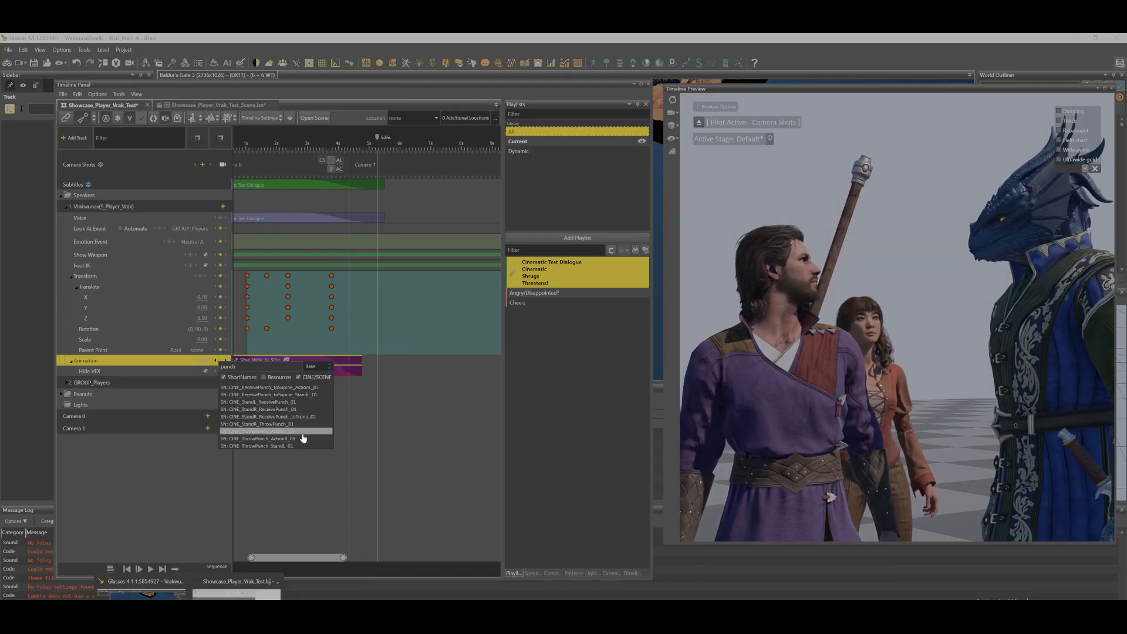
{"action": "left_click", "coordinate": [302, 432]}
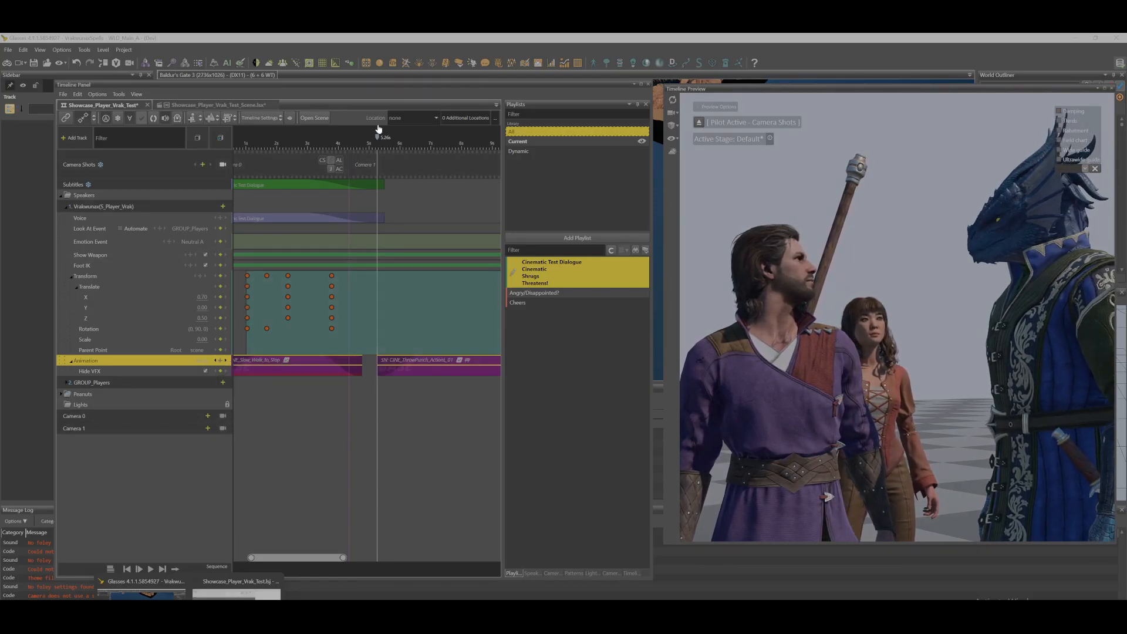
{"action": "left_click_drag", "start_coordinate": [378, 136], "coordinate": [381, 142]}
{"action": "key", "text": "space"}
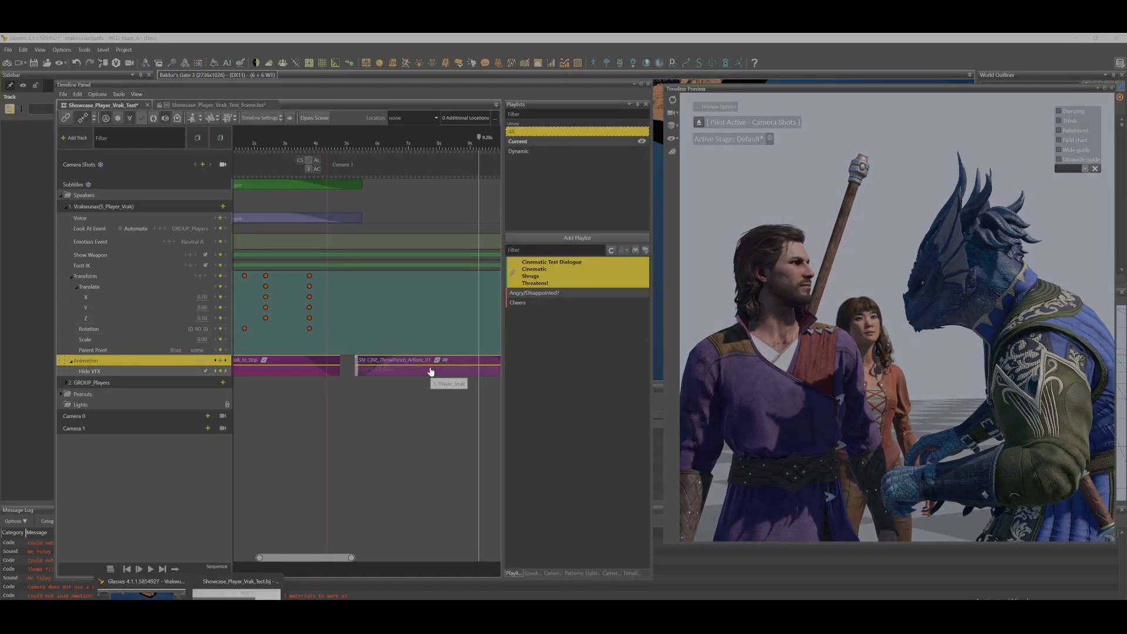
- Enable Mirror and set Post-animation to None in the properties of the CINE_ThrowPunch_ActionL_01 clip
{"action": "left_click", "coordinate": [430, 372]}
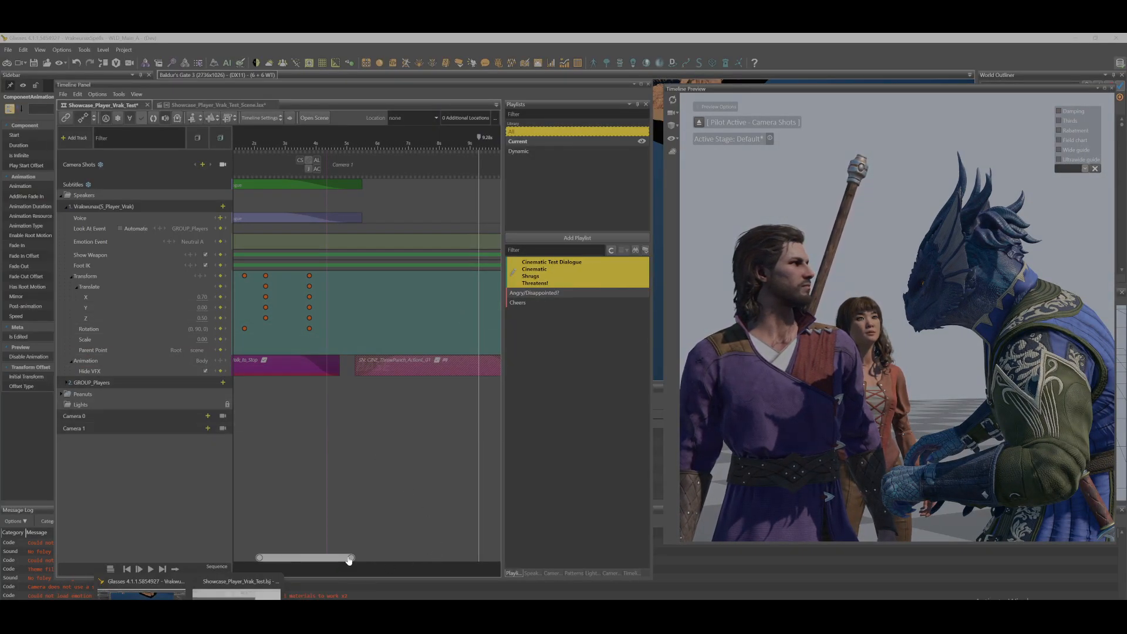
{"action": "left_click_drag", "start_coordinate": [345, 558], "coordinate": [340, 558]}
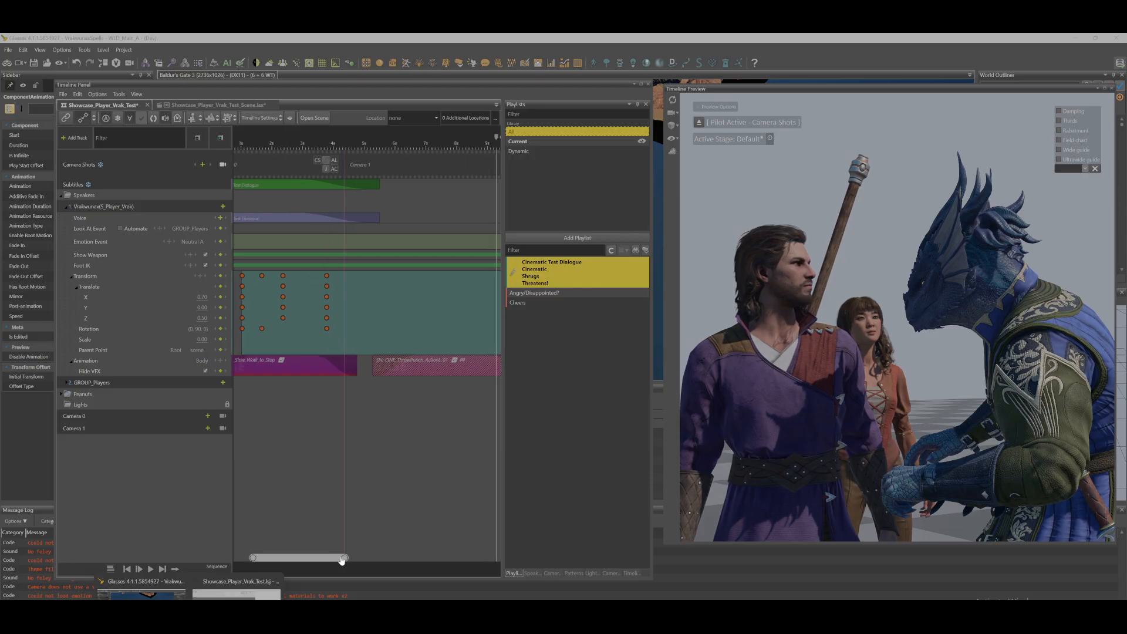
{"action": "right_click", "coordinate": [423, 374]}
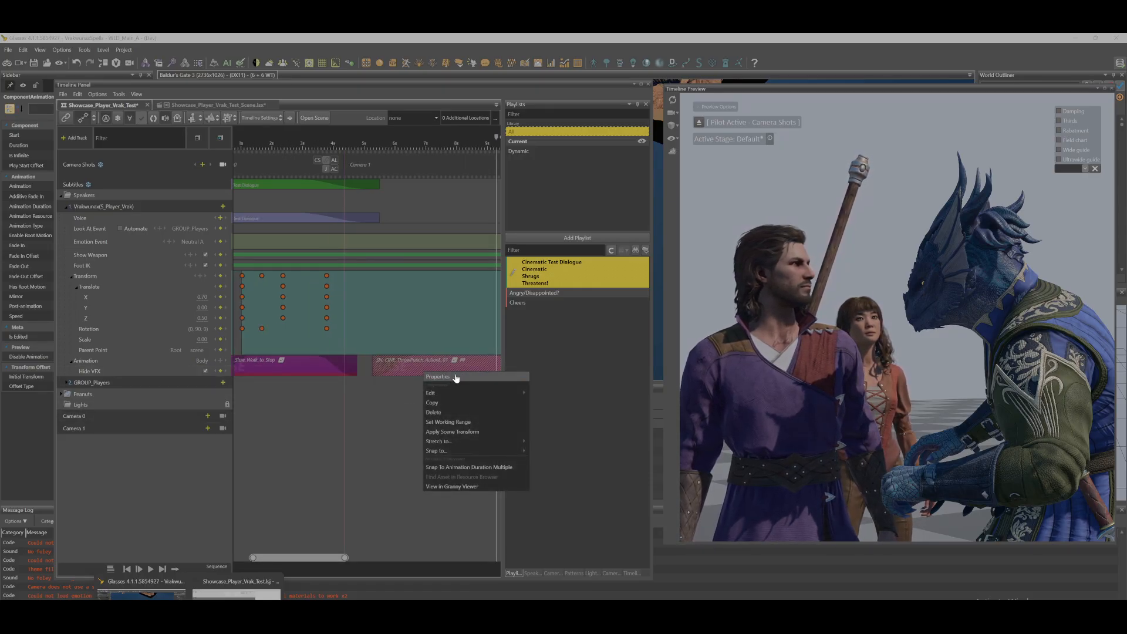
{"action": "scroll", "coordinate": [621, 472], "scroll_direction": "down", "scroll_amount": 2}
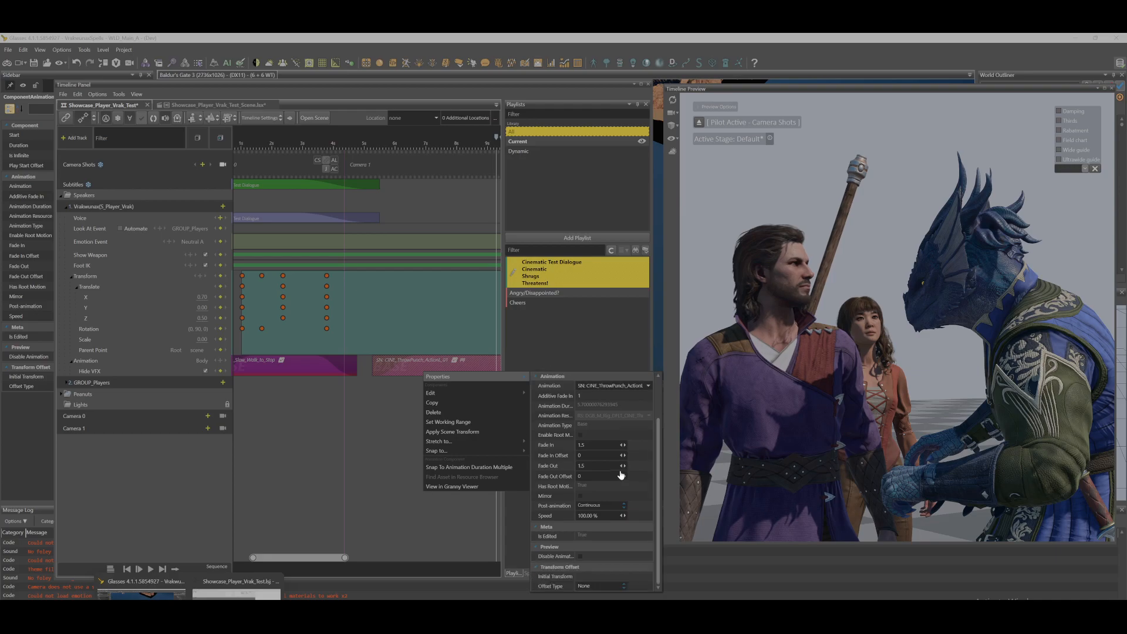
{"action": "left_click", "coordinate": [581, 497]}
{"action": "left_click", "coordinate": [595, 506]}
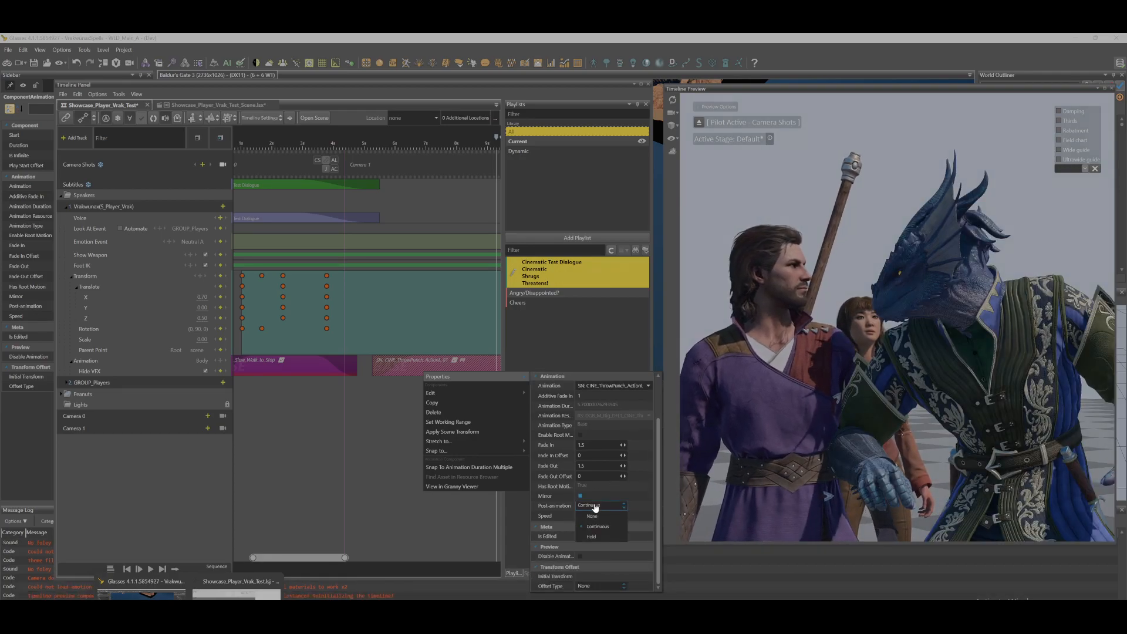
{"action": "left_click", "coordinate": [601, 515]}
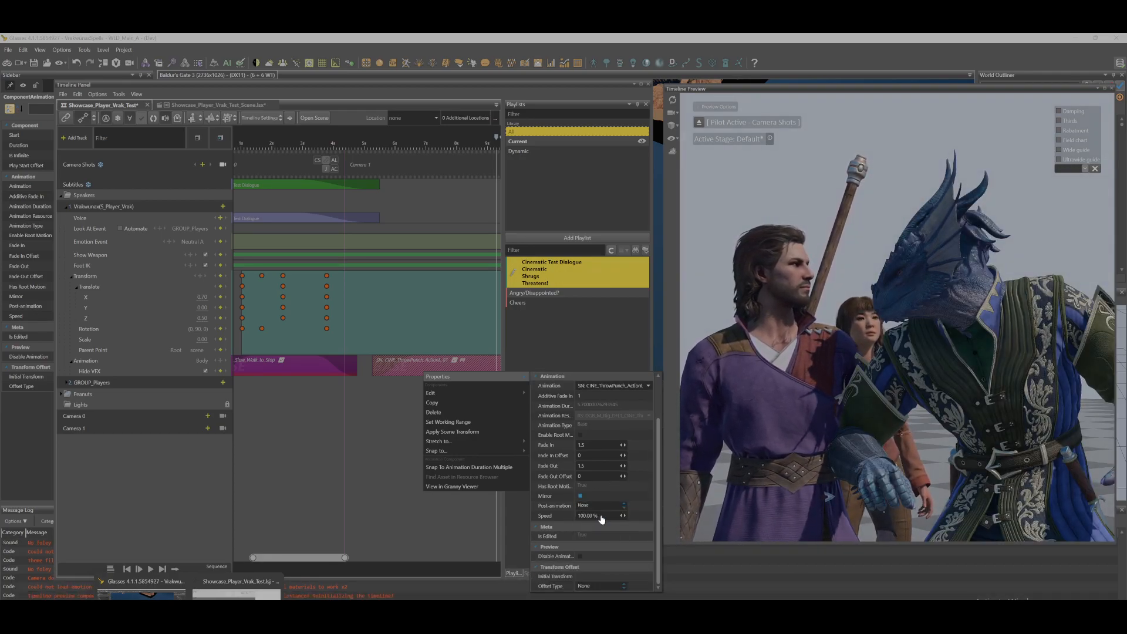
{"action": "left_click", "coordinate": [382, 292]}
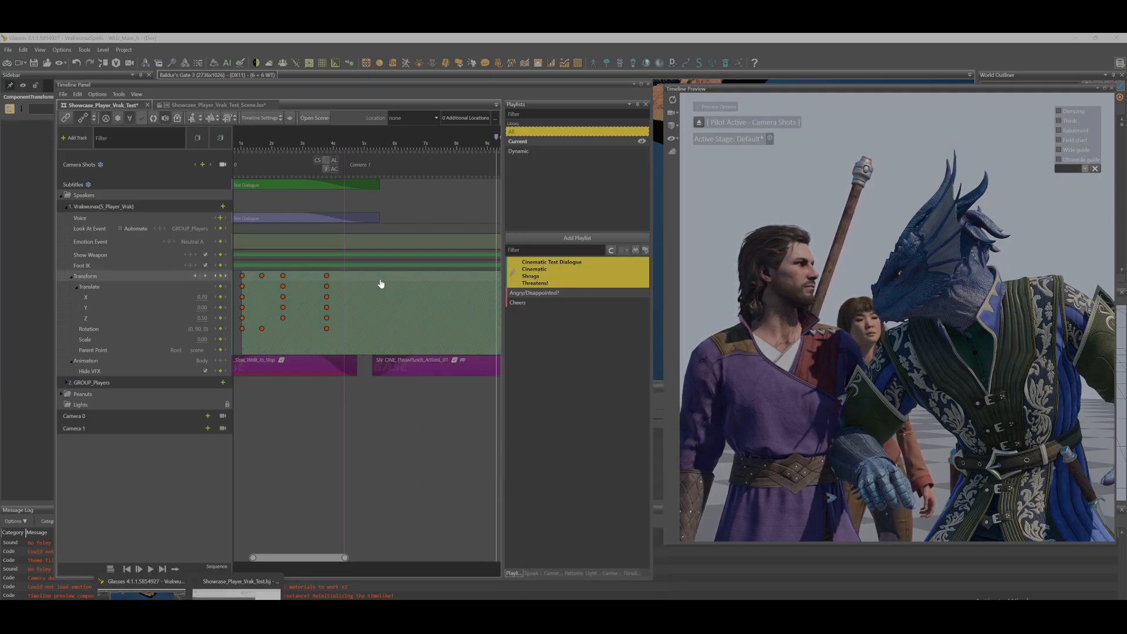
- Play the mirrored throw-punch animation from before its start and delete its clip from the first speaker's Animation track
{"action": "left_click_drag", "start_coordinate": [360, 146], "coordinate": [346, 154]}
{"action": "key", "text": "space"}
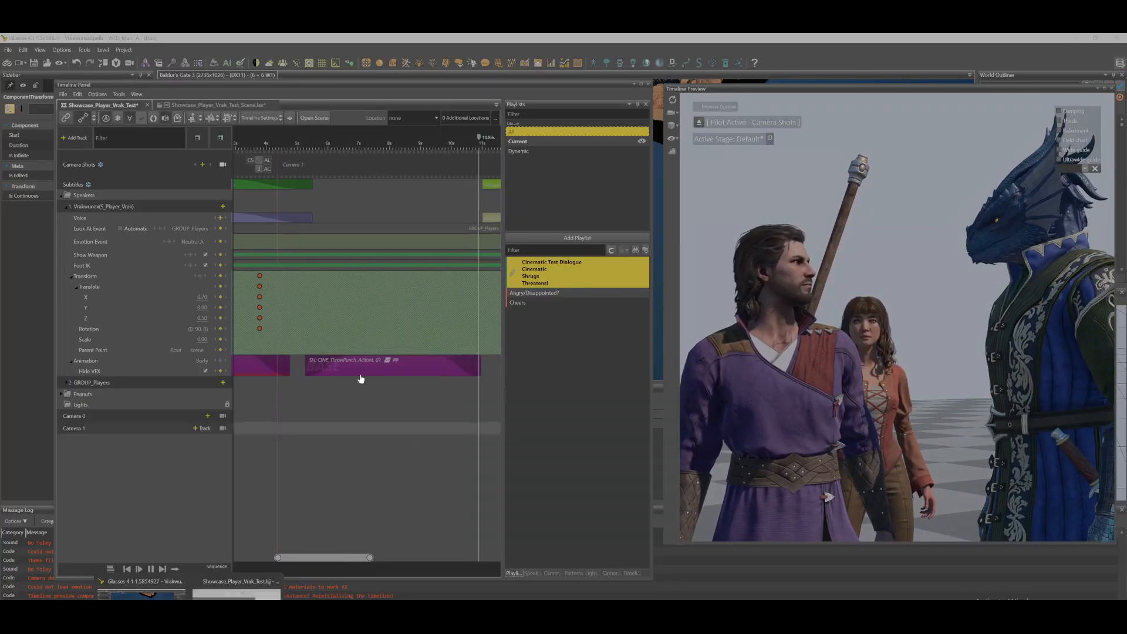
{"action": "left_click", "coordinate": [262, 147]}
{"action": "key", "text": "space"}
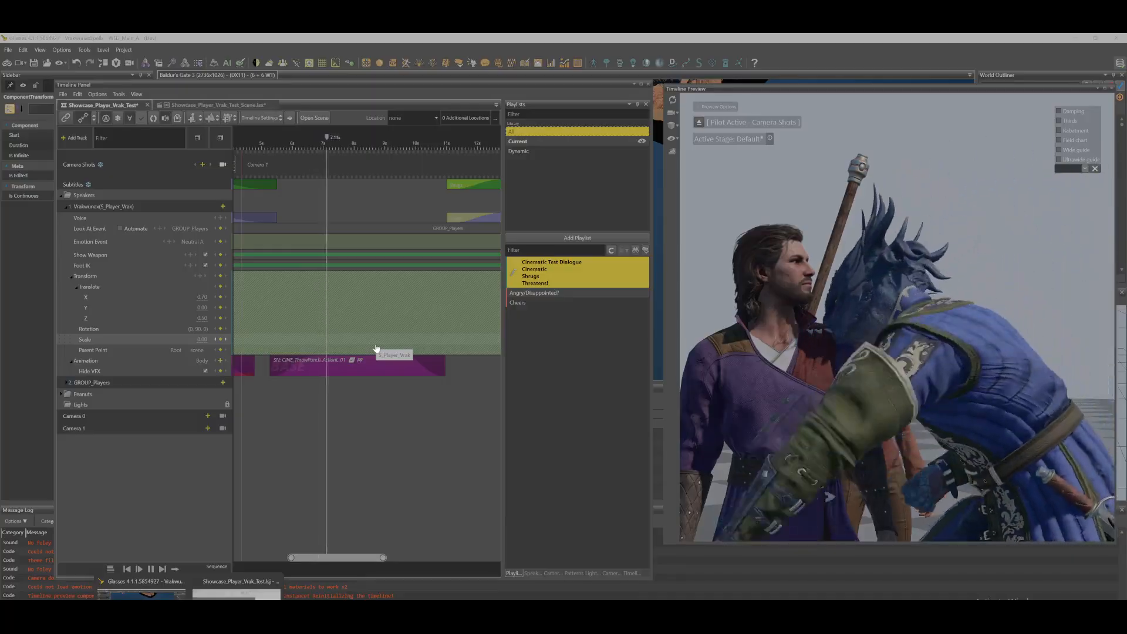
{"action": "key", "text": "space"}
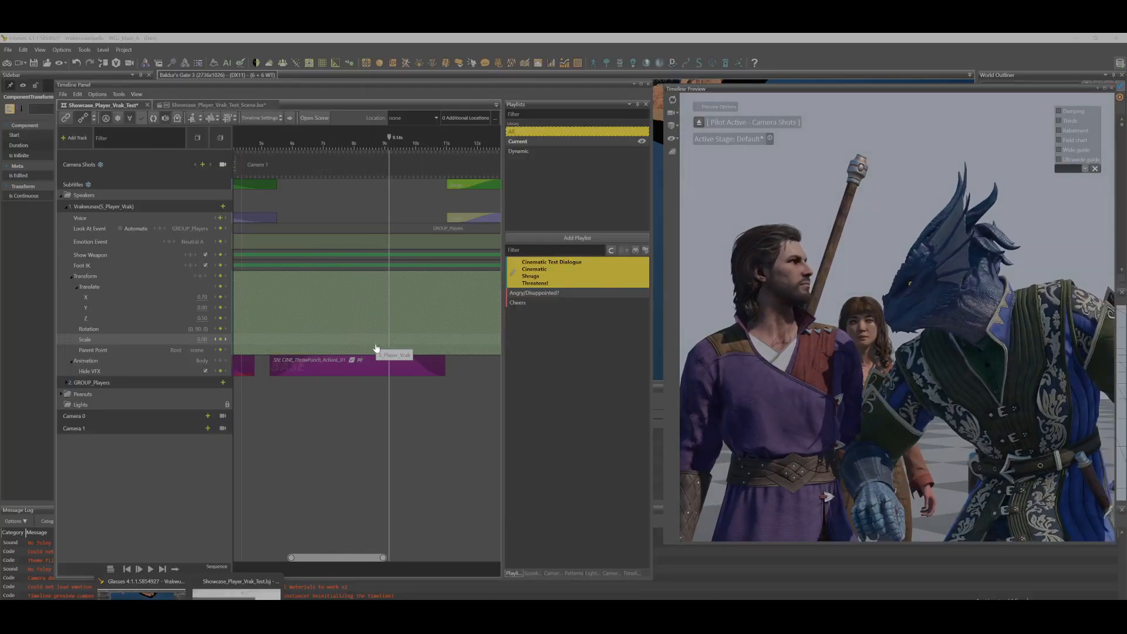
{"action": "left_click_drag", "start_coordinate": [329, 559], "coordinate": [311, 560]}
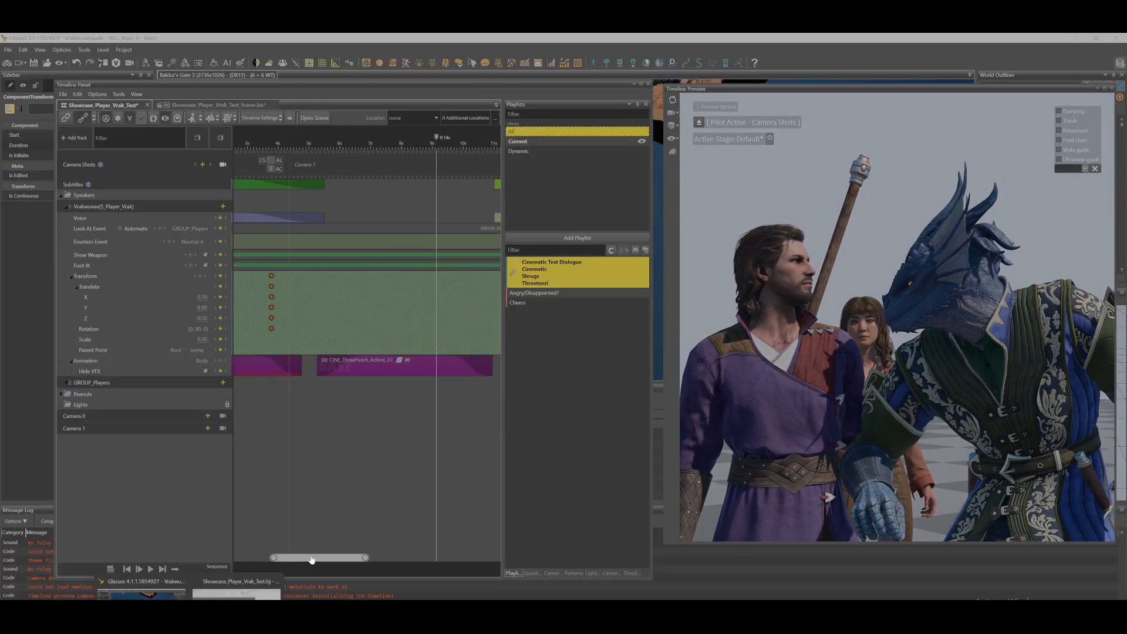
{"action": "left_click", "coordinate": [391, 370]}
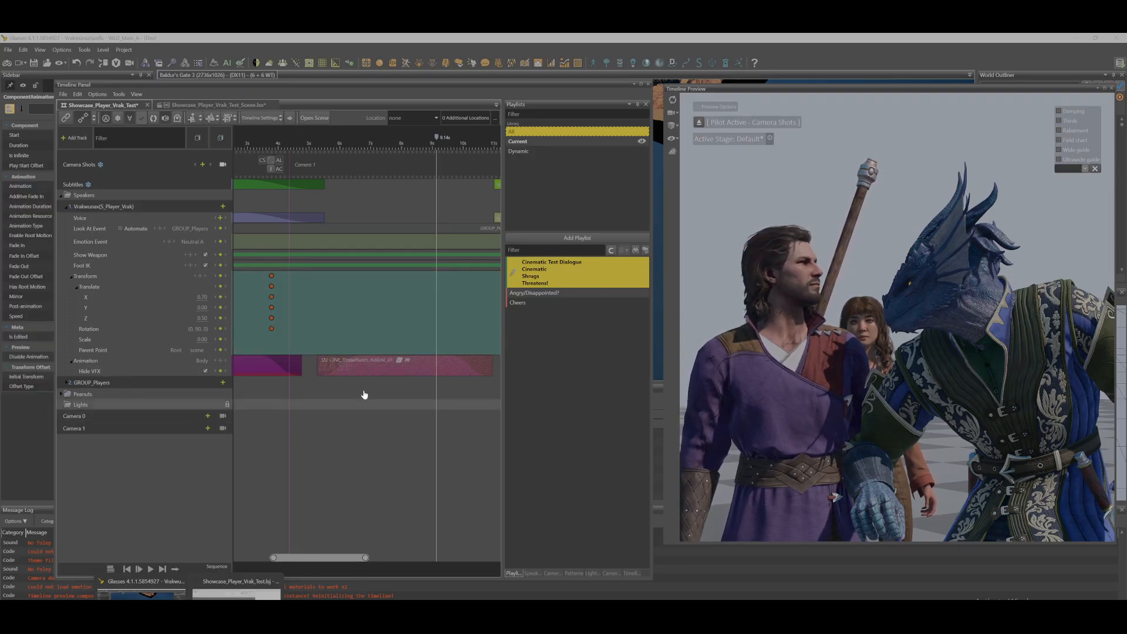
{"action": "key", "text": "Delete"}
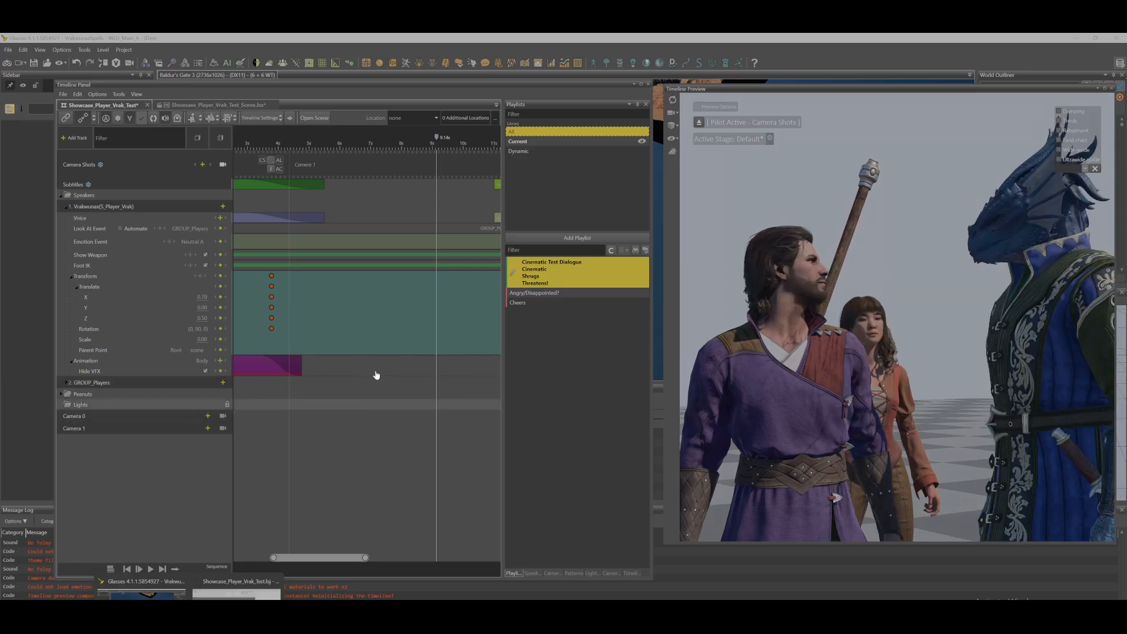
- Add the CINE_Punch_MonkStyle_01 animation to the first speaker's Animation track at about 5.2 s, and play it from there
{"action": "left_click_drag", "start_coordinate": [330, 154], "coordinate": [316, 157]}
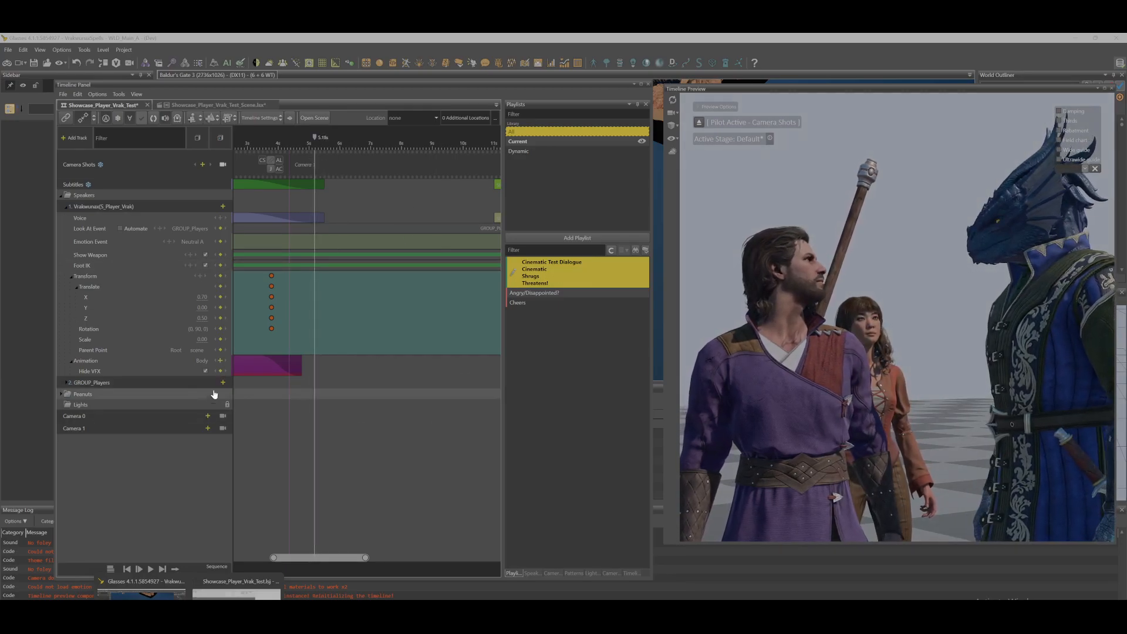
{"action": "left_click", "coordinate": [221, 361]}
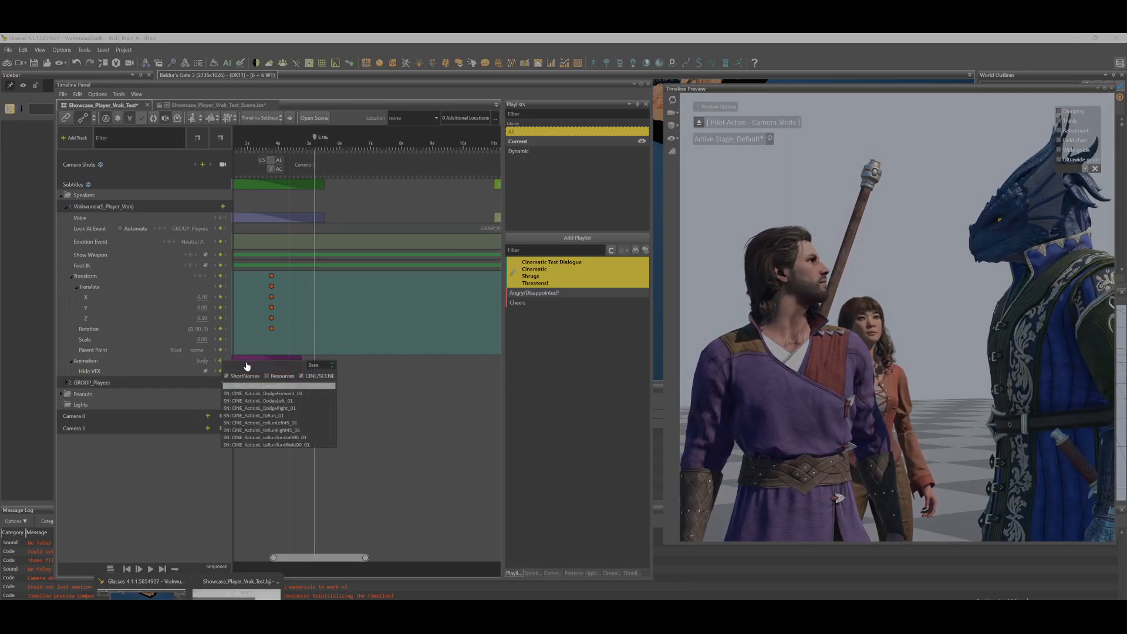
{"action": "type", "text": "punch"}
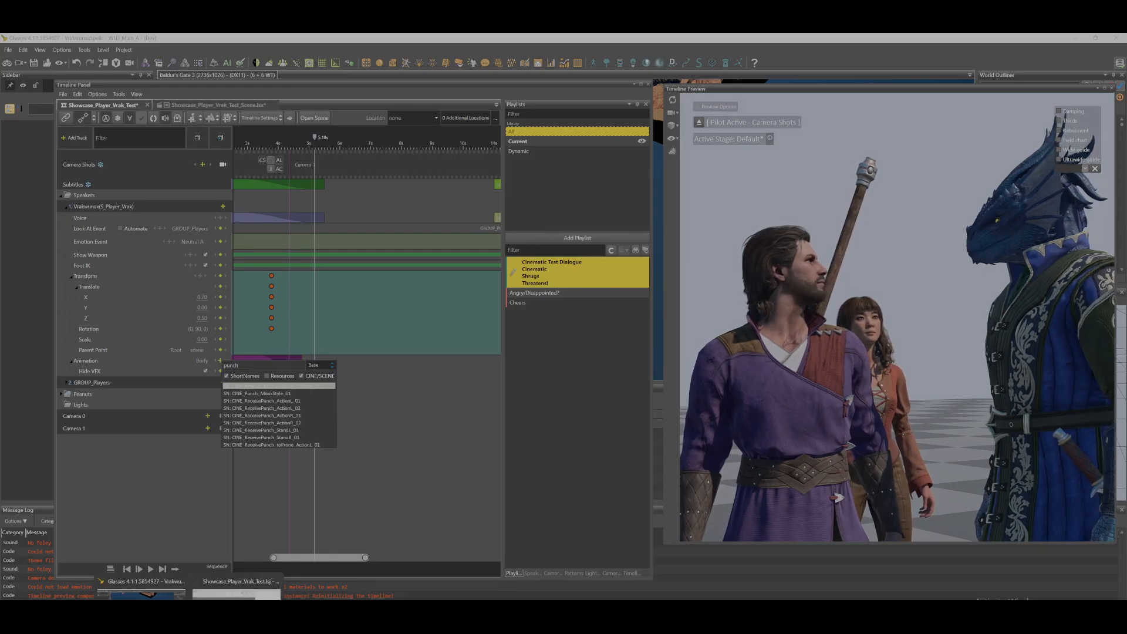
{"action": "double_click", "coordinate": [319, 393]}
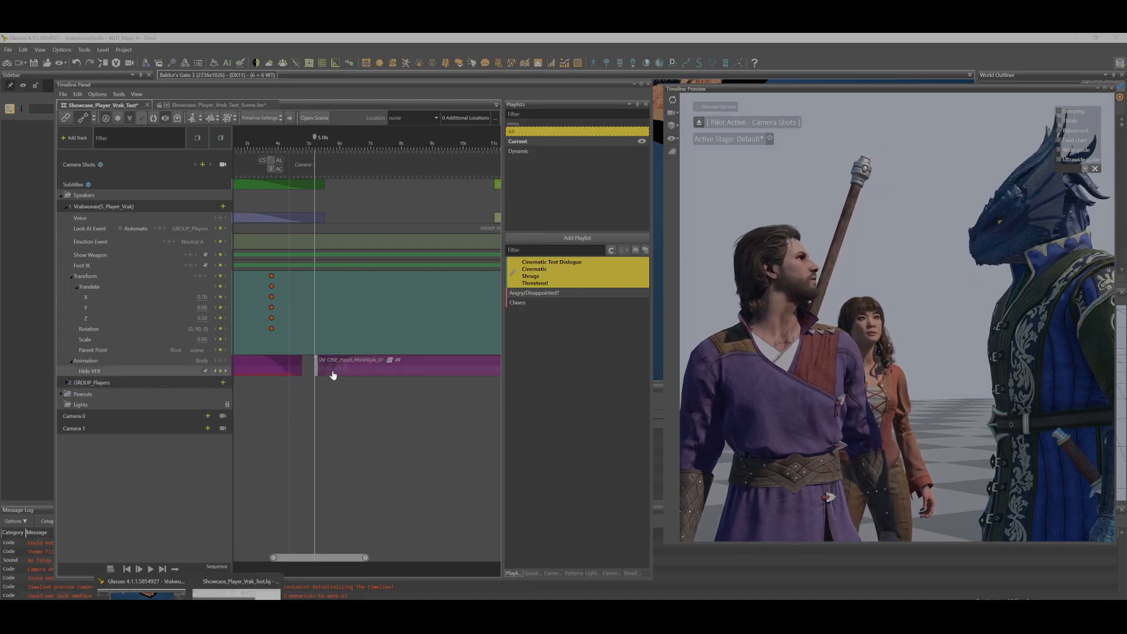
{"action": "key", "text": "space"}
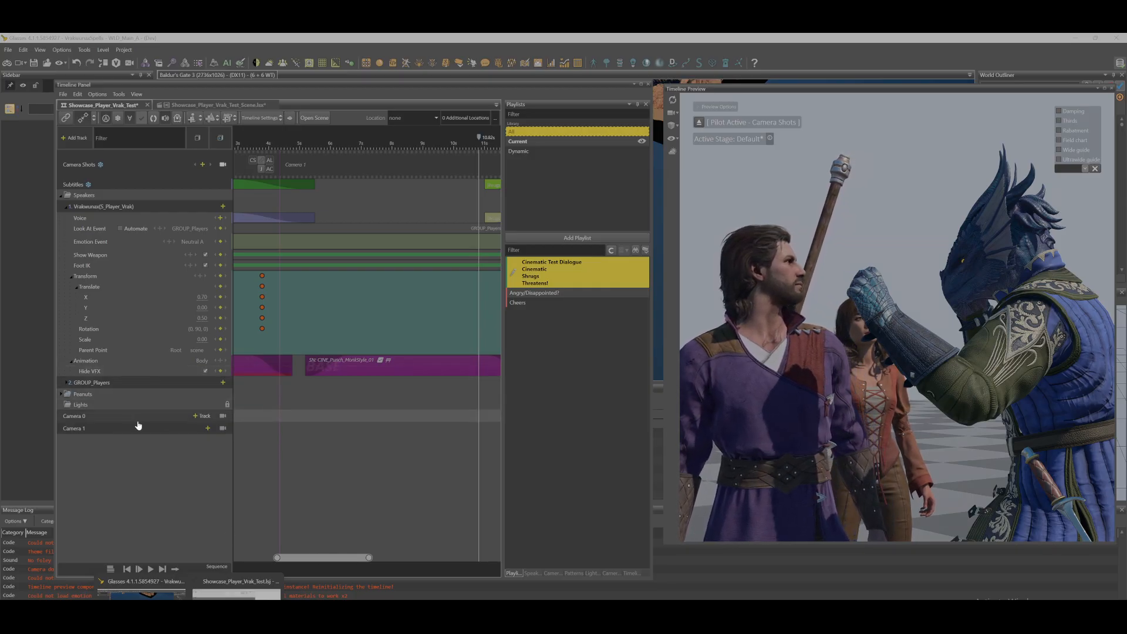
- Expand the GROUP_Players speaker, add an Animation track to it, and expand the new track
{"action": "left_click", "coordinate": [69, 384]}
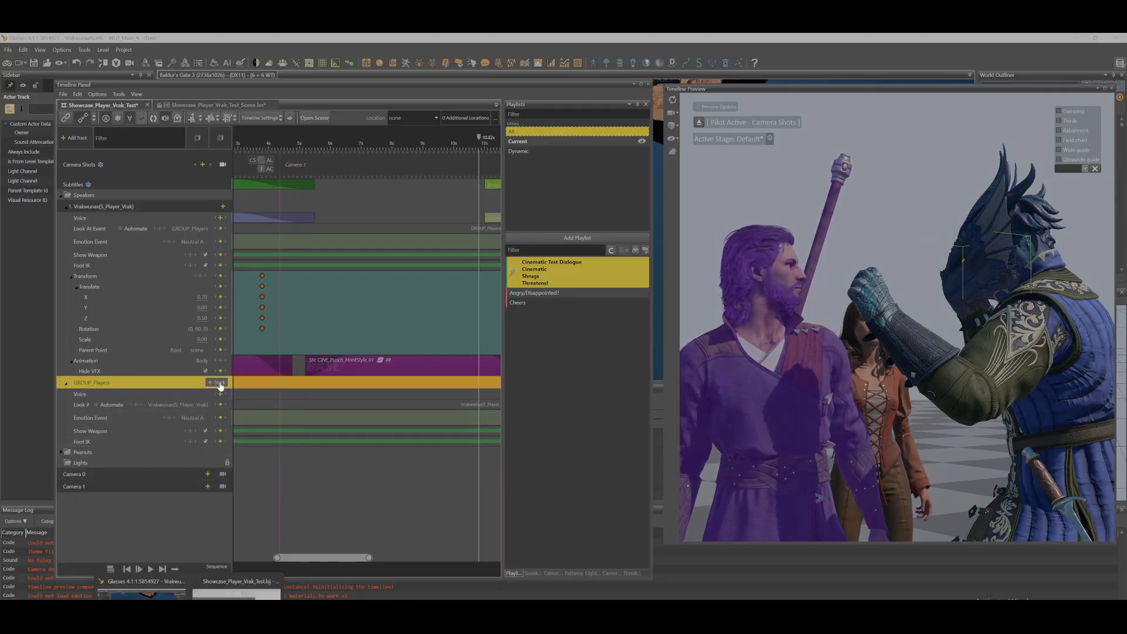
{"action": "left_click", "coordinate": [219, 383]}
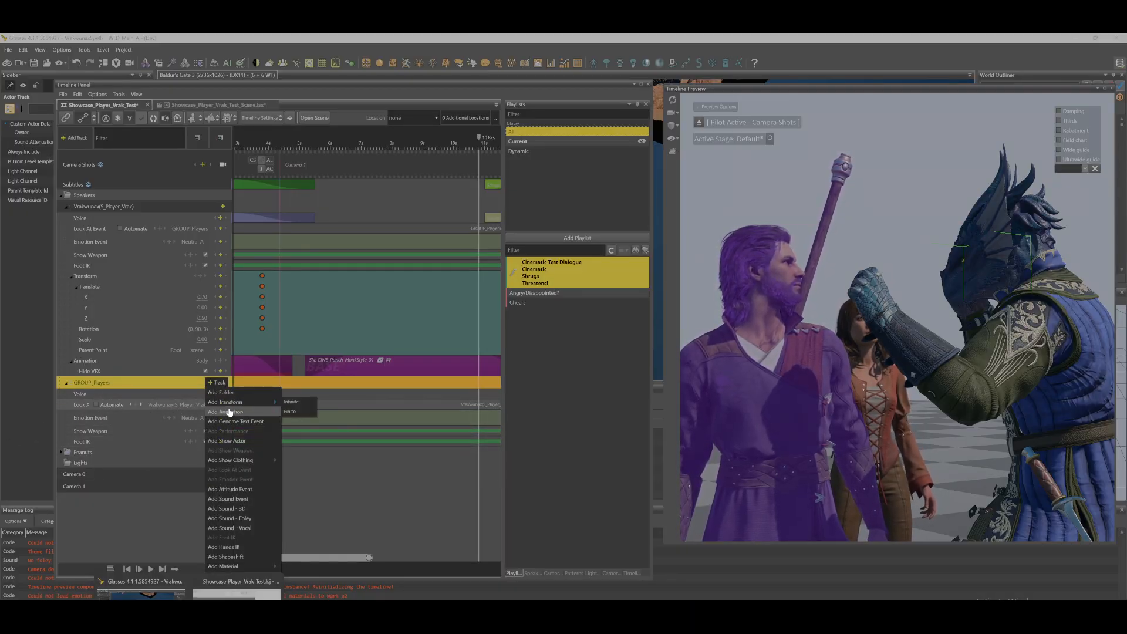
{"action": "mouse_move", "coordinate": [229, 413]}
{"action": "left_click", "coordinate": [290, 412]}
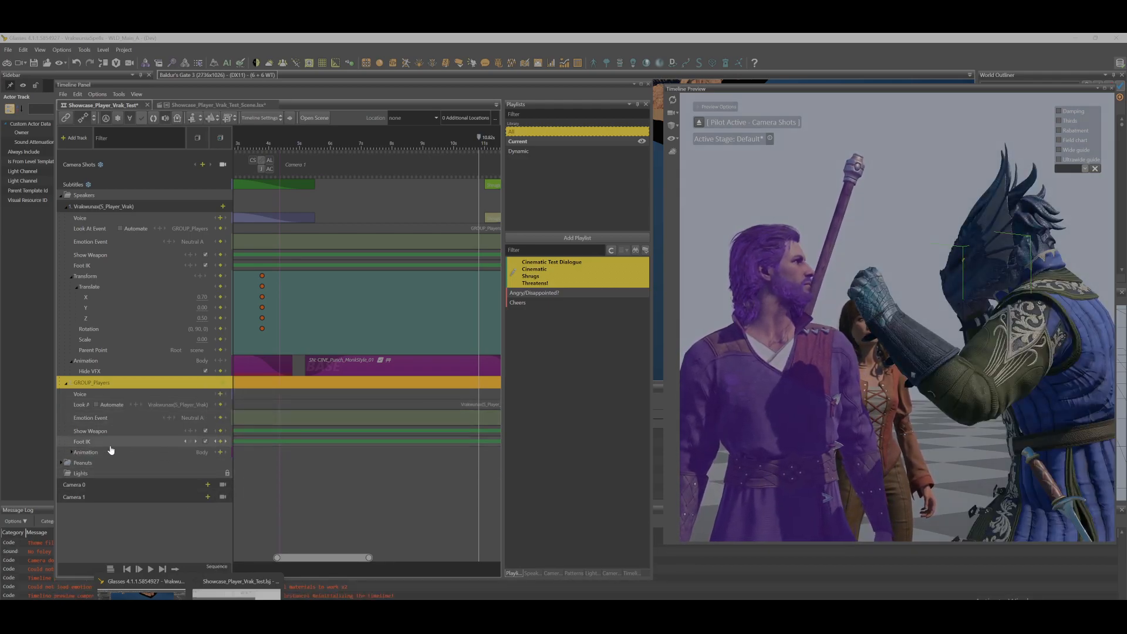
{"action": "left_click", "coordinate": [71, 453]}
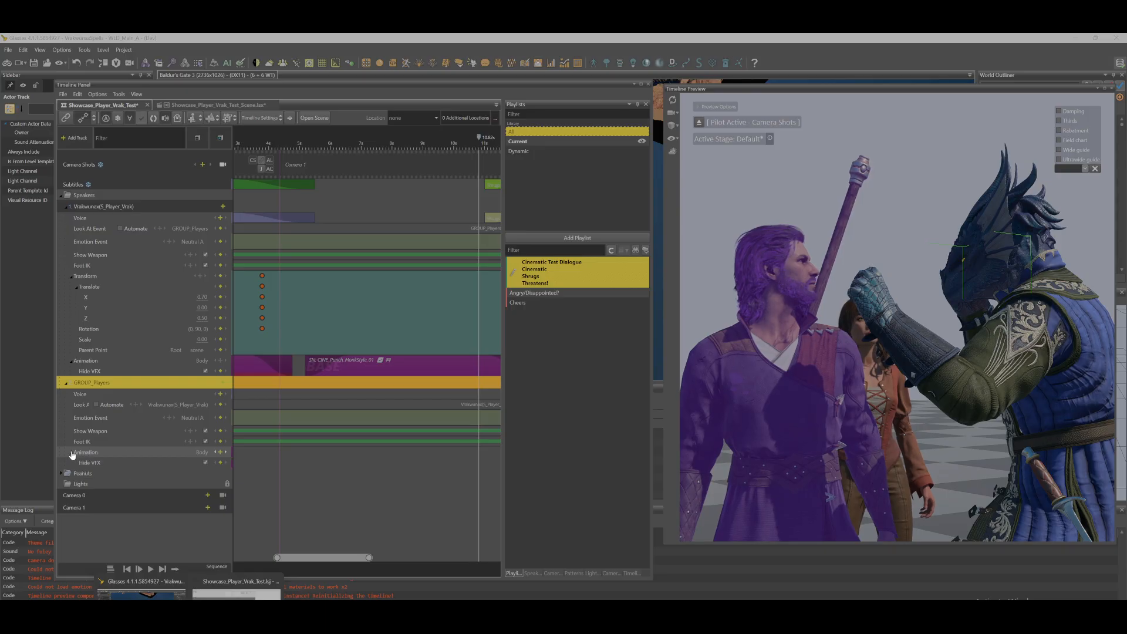
- Add the CINE_ReceivePunch_toProne_ActionL_01 animation to the GROUP_Players Animation track, place its clip at about 8 s, and play the exchange
{"action": "left_click", "coordinate": [220, 453]}
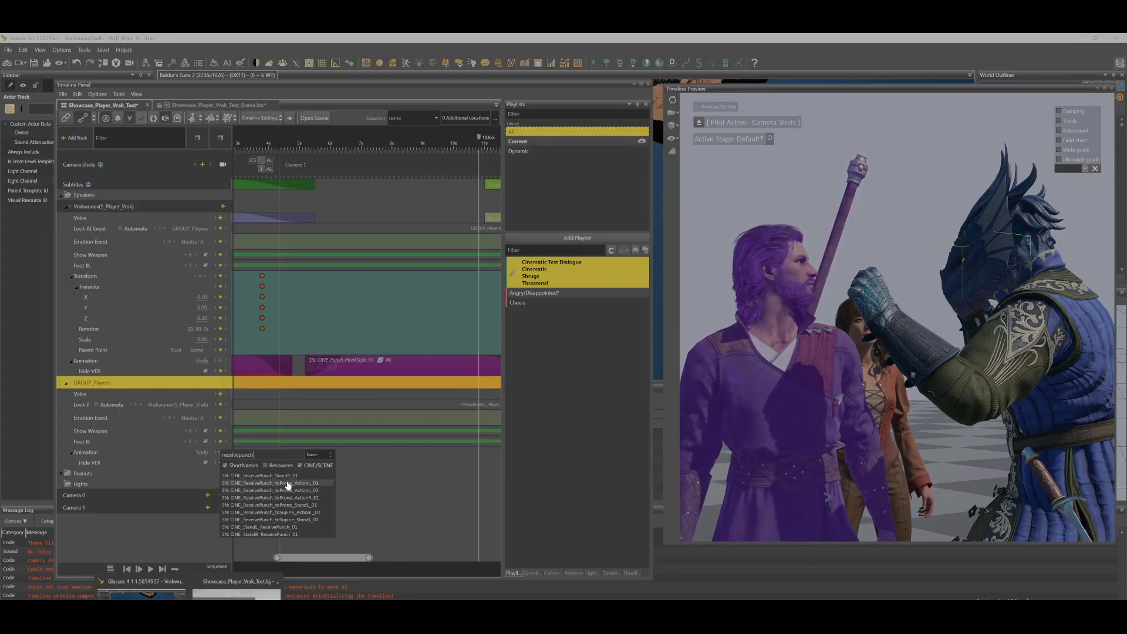
{"action": "left_click", "coordinate": [288, 483]}
{"action": "left_click_drag", "start_coordinate": [491, 459], "coordinate": [394, 462]}
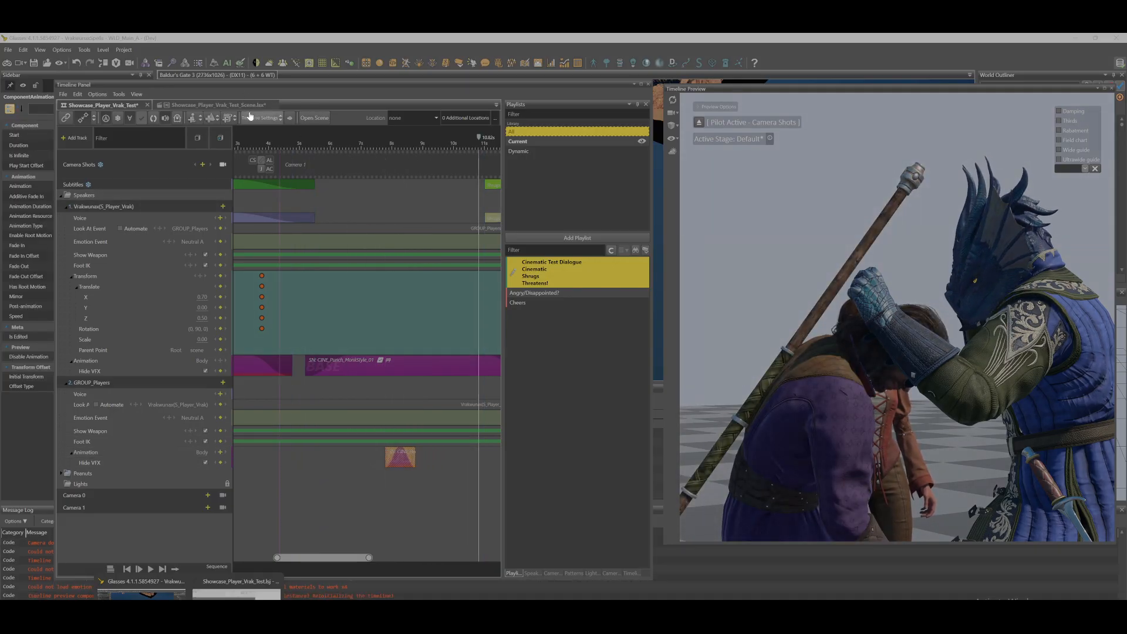
{"action": "left_click", "coordinate": [290, 136]}
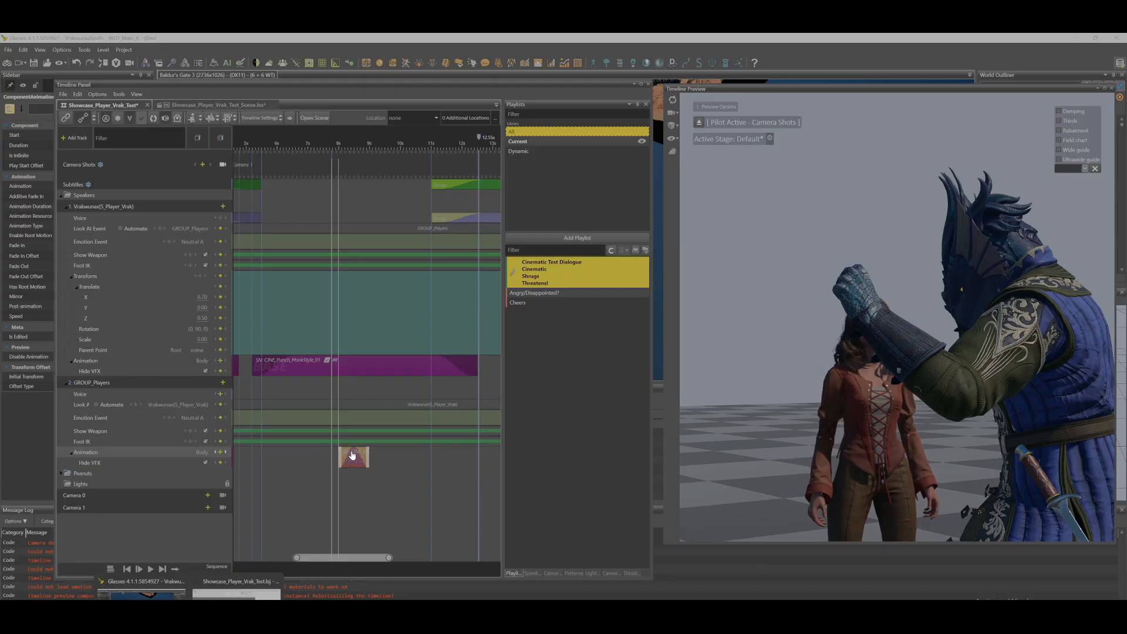
{"action": "left_click", "coordinate": [327, 147]}
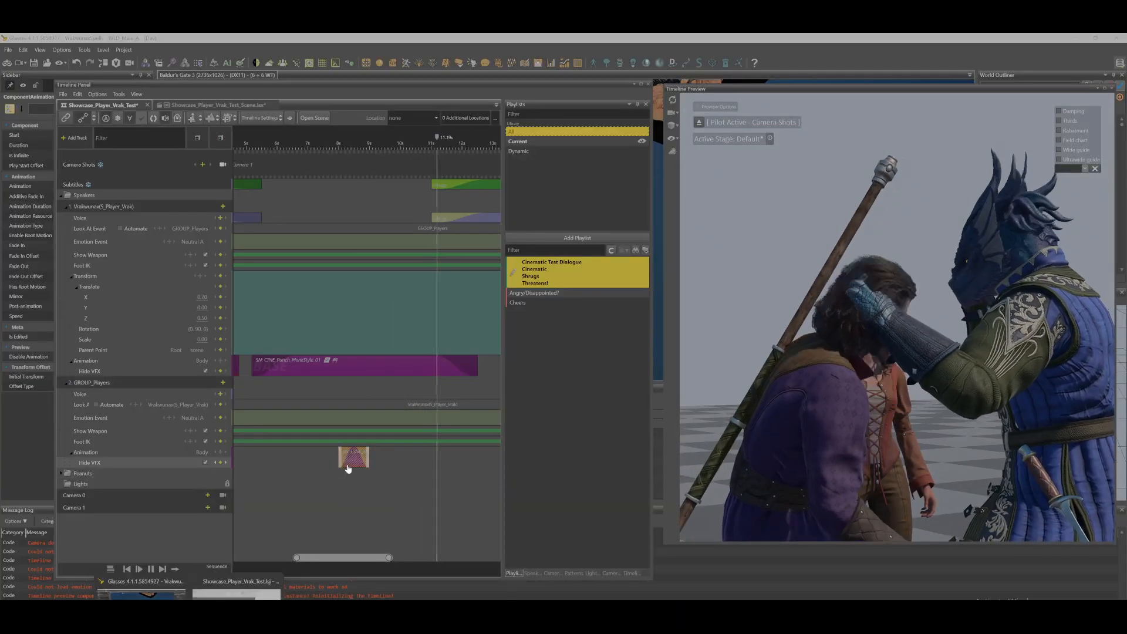
- Move the receive-punch clip to start at about 8.5 s and play the punch to check the timing
{"action": "left_click_drag", "start_coordinate": [356, 460], "coordinate": [373, 465]}
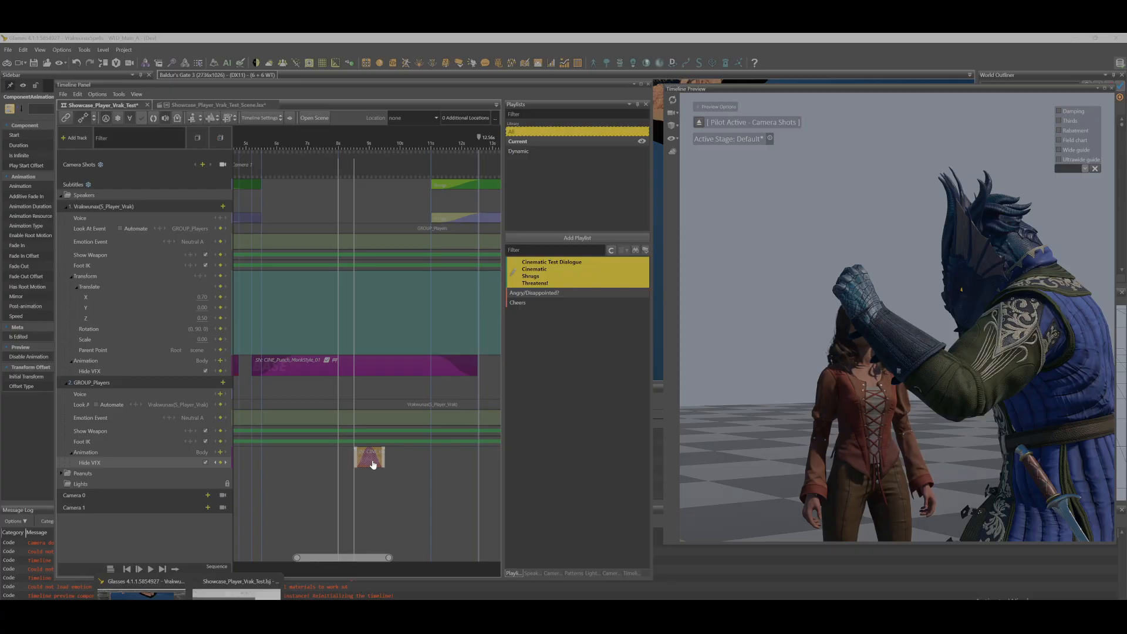
{"action": "left_click", "coordinate": [312, 143]}
{"action": "key", "text": "space"}
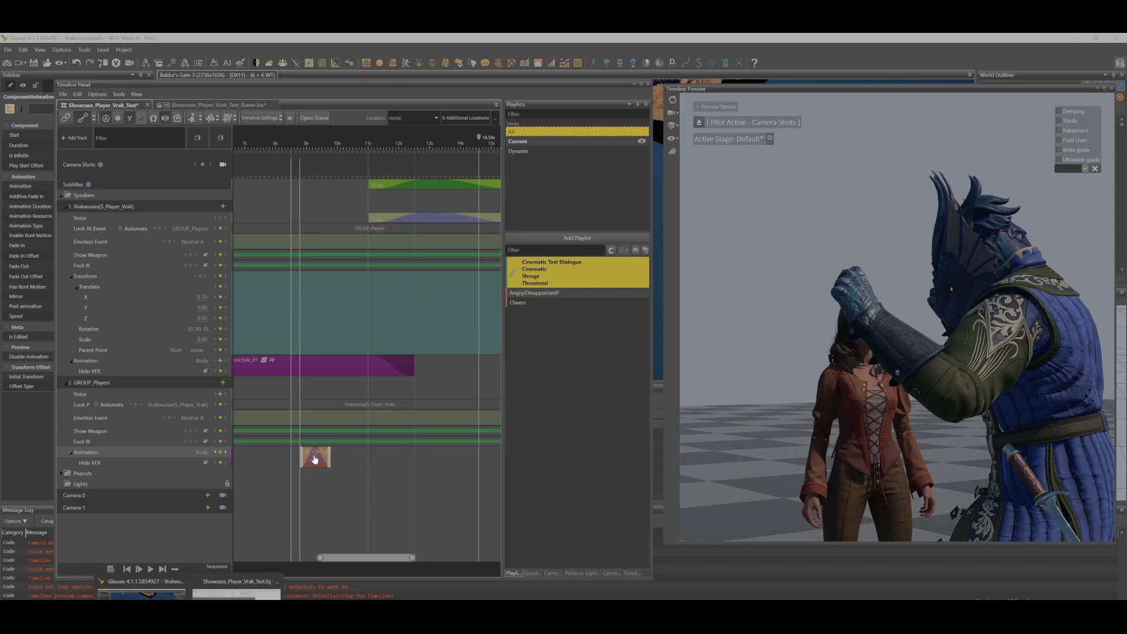
{"action": "left_click", "coordinate": [272, 144]}
{"action": "key", "text": "space"}
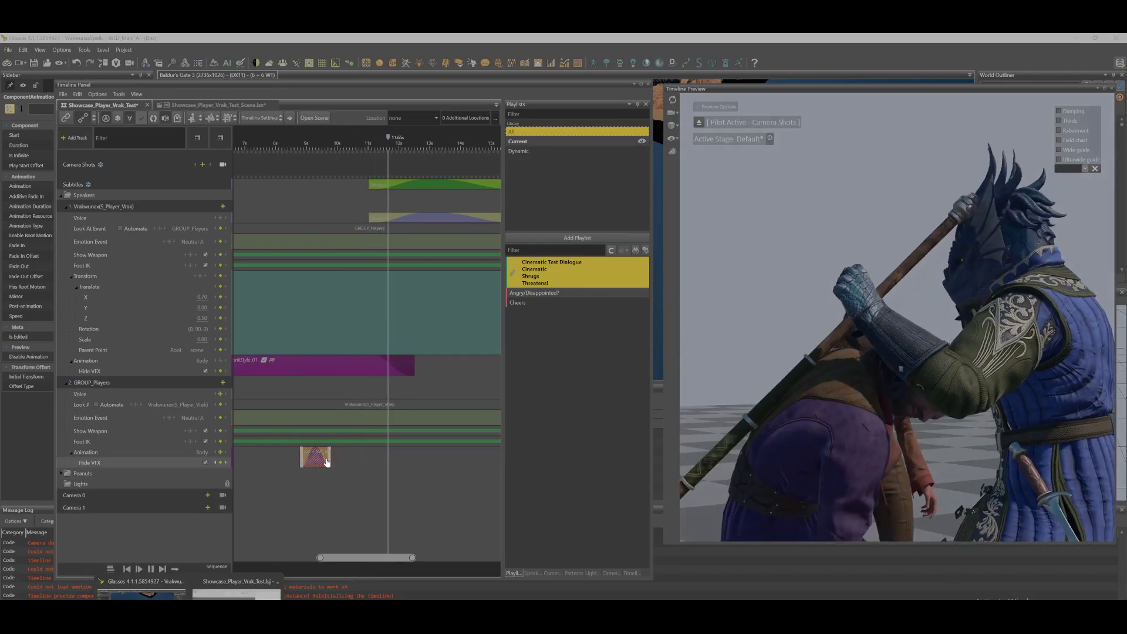
- Move the receive-punch clip to start at about 9.5 s and replay the scene from before the punch
{"action": "left_click_drag", "start_coordinate": [320, 463], "coordinate": [339, 463]}
{"action": "left_click_drag", "start_coordinate": [357, 557], "coordinate": [346, 557]}
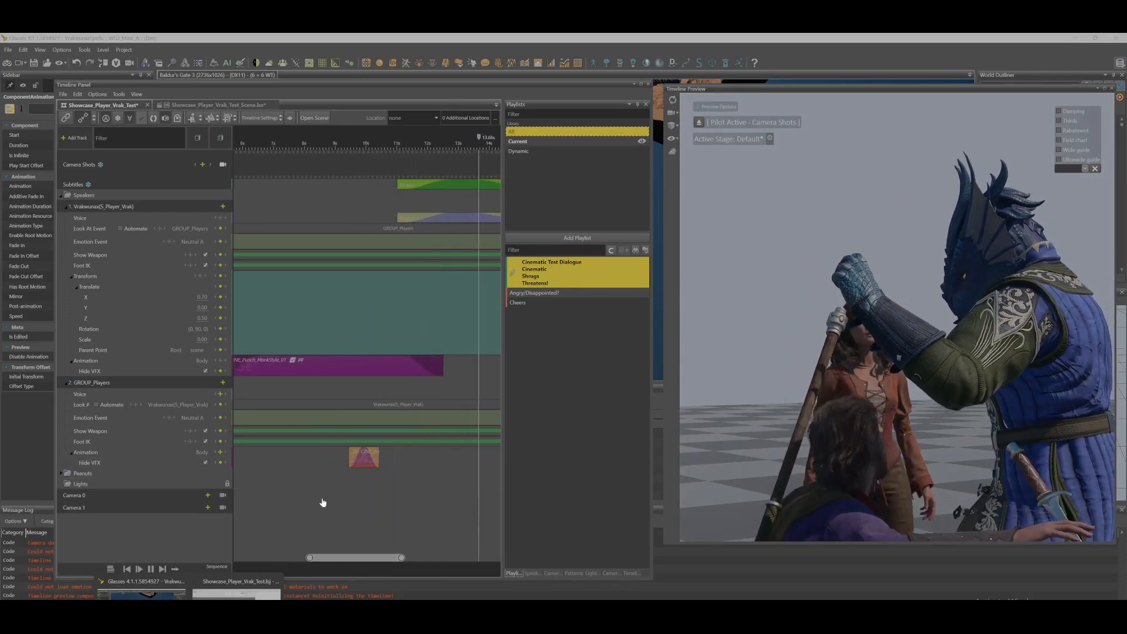
{"action": "left_click", "coordinate": [254, 148]}
{"action": "key", "text": "space"}
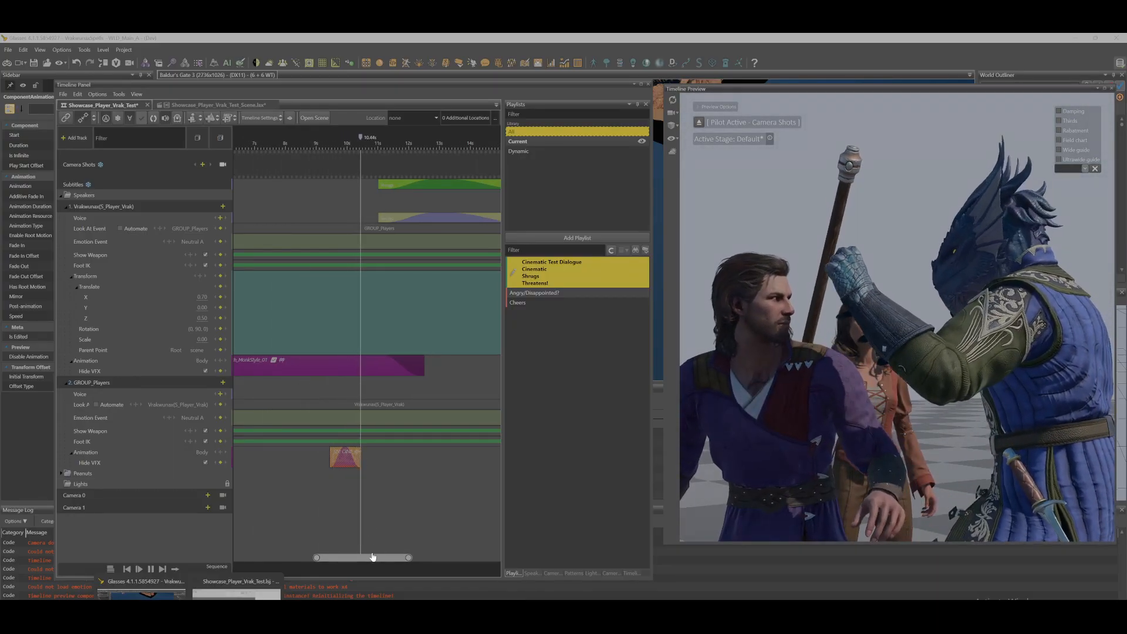
{"action": "left_click_drag", "start_coordinate": [345, 557], "coordinate": [328, 559]}
{"action": "left_click", "coordinate": [240, 151]}
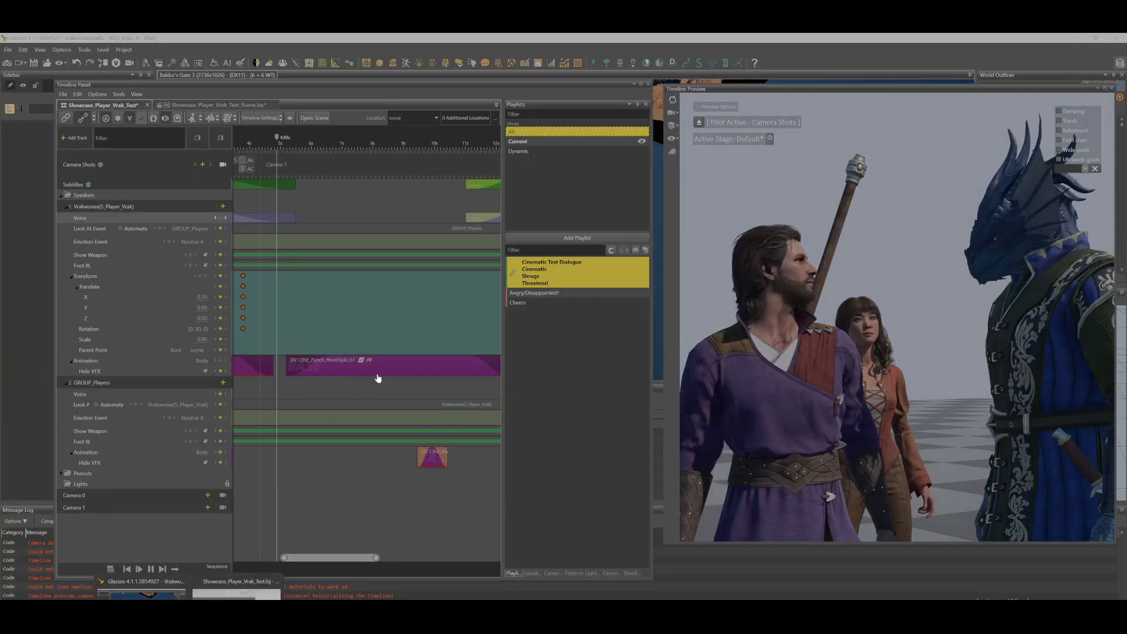
{"action": "key", "text": "space"}
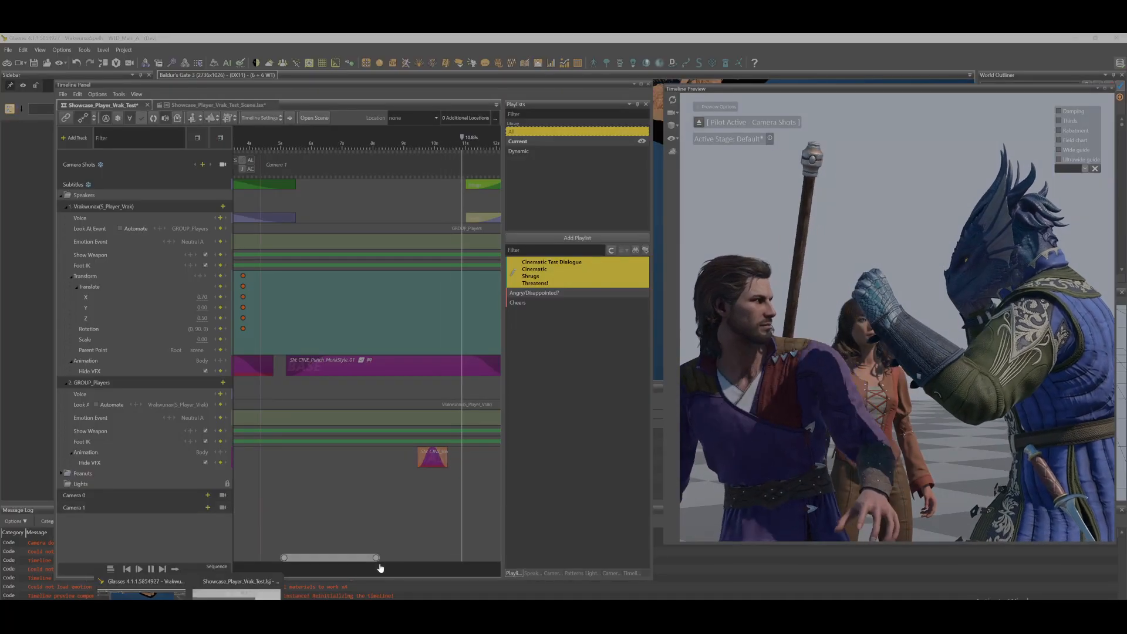
- Move the receive-punch clip to start at about 7.5 s and play the punch from its beginning
{"action": "left_click_drag", "start_coordinate": [407, 459], "coordinate": [346, 459]}
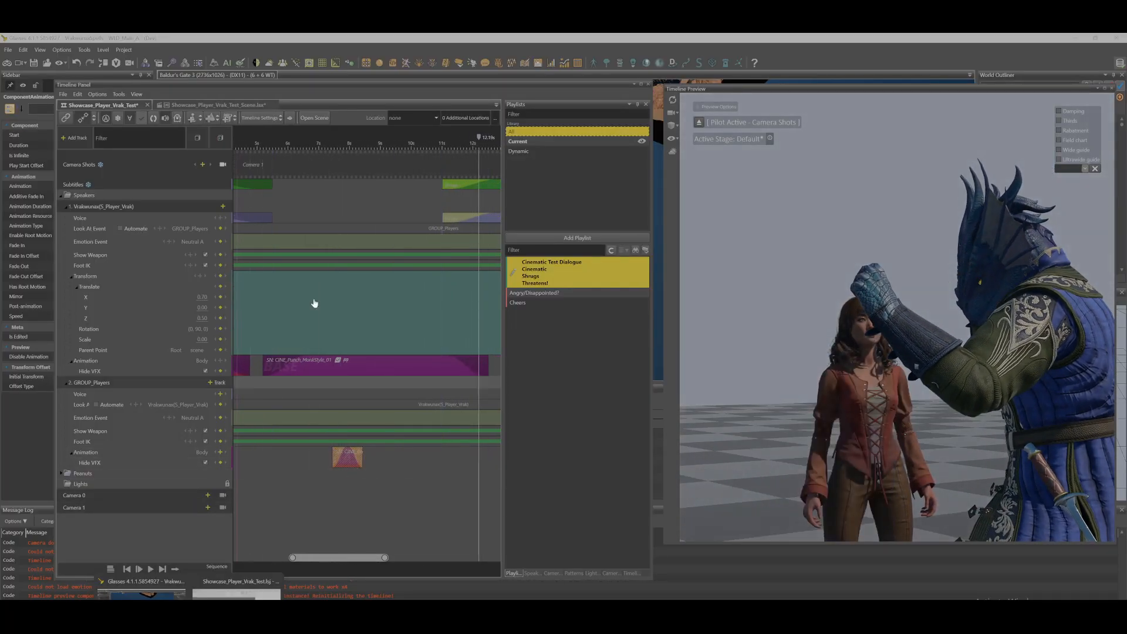
{"action": "left_click", "coordinate": [245, 135]}
{"action": "left_click", "coordinate": [260, 134]}
{"action": "key", "text": "space"}
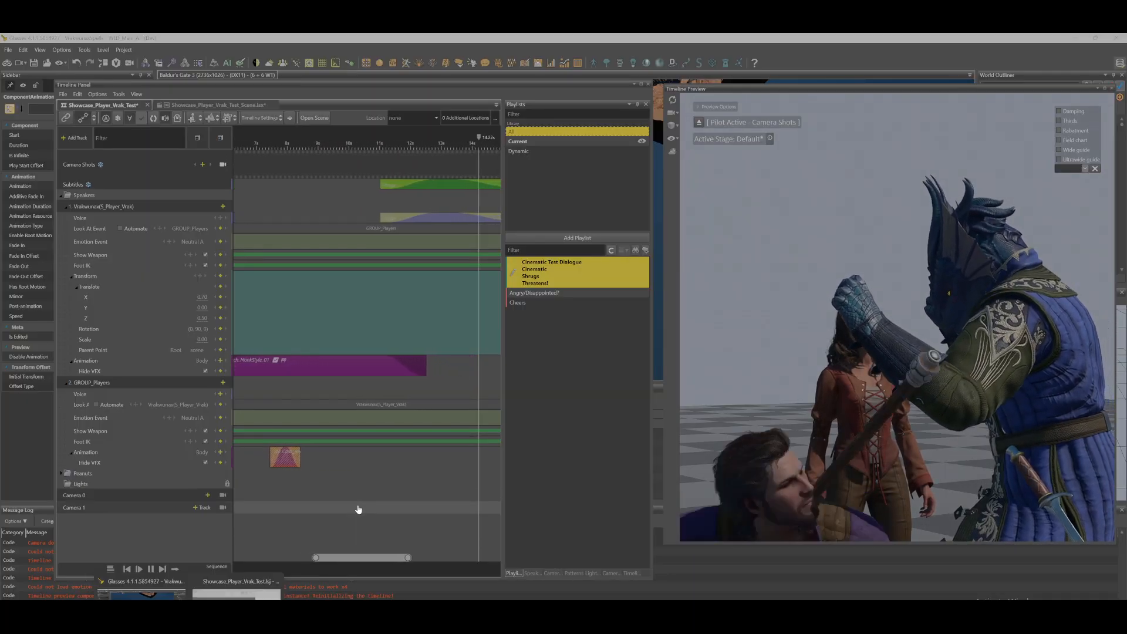
- Set the Post-animation of the receive-punch clip on the GROUP_Players Animation track to Hold
{"action": "key", "text": "space"}
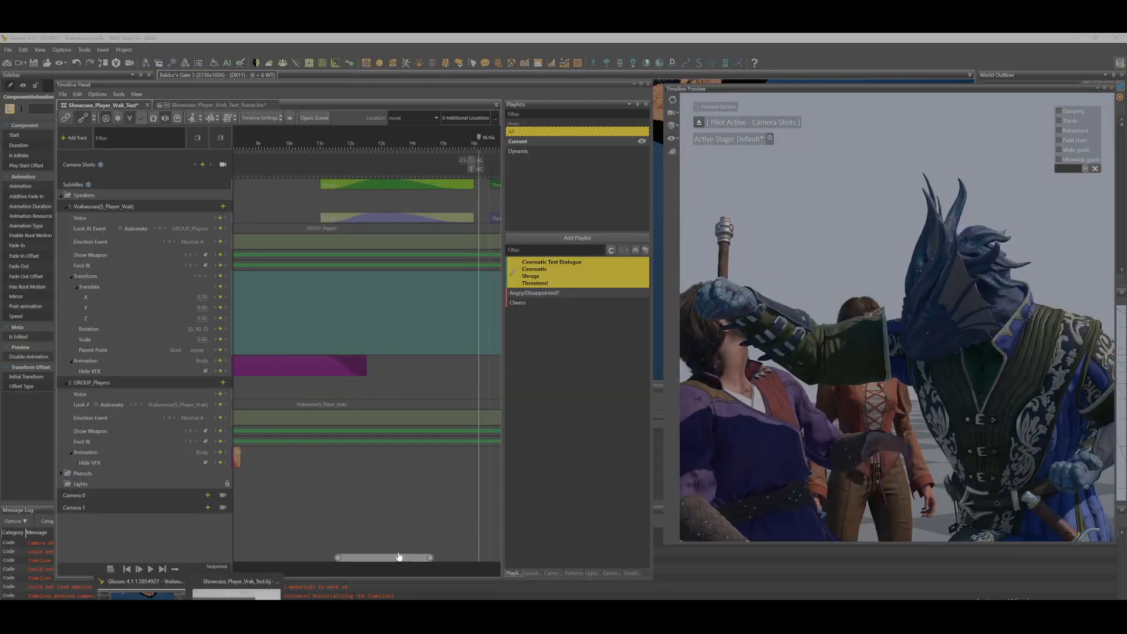
{"action": "left_click_drag", "start_coordinate": [385, 559], "coordinate": [348, 550]}
{"action": "right_click", "coordinate": [323, 451]}
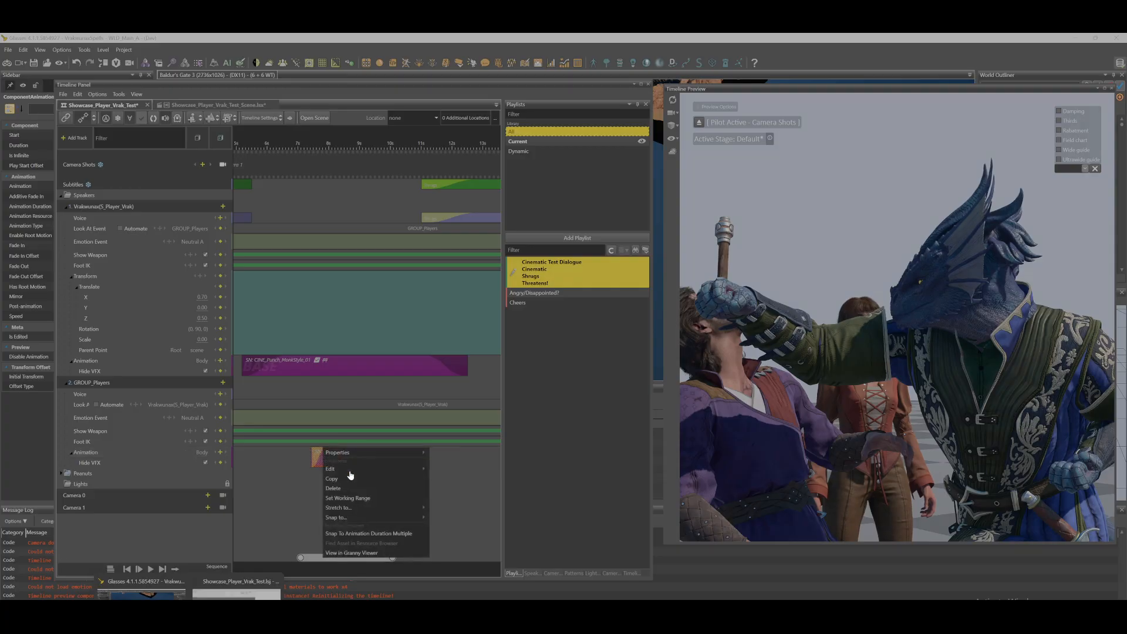
{"action": "mouse_move", "coordinate": [385, 456]}
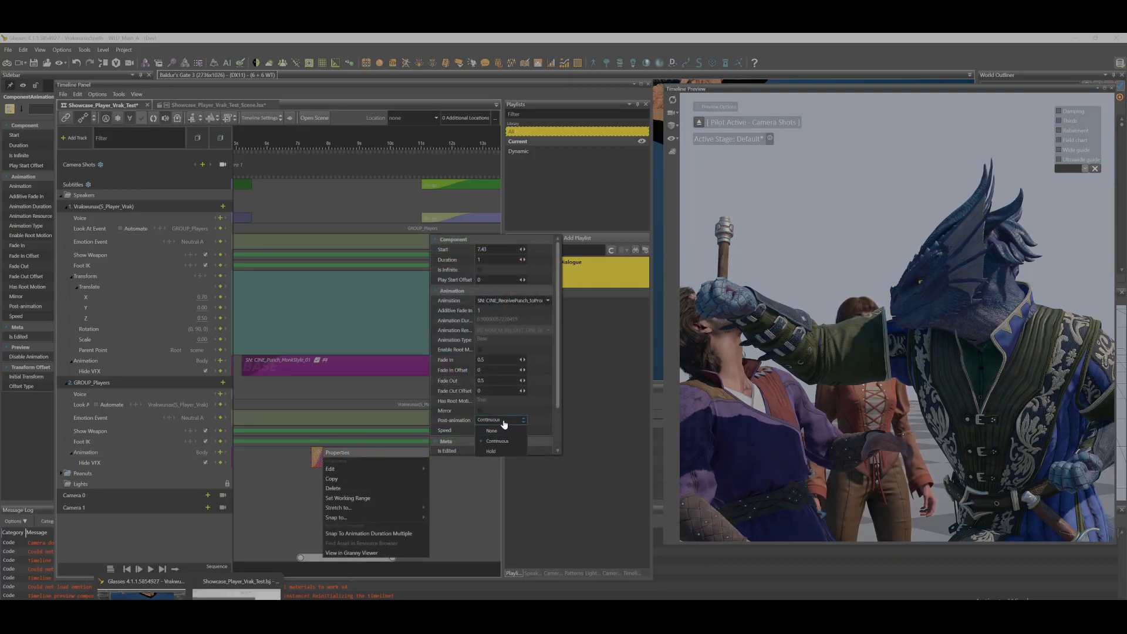
{"action": "left_click", "coordinate": [490, 451]}
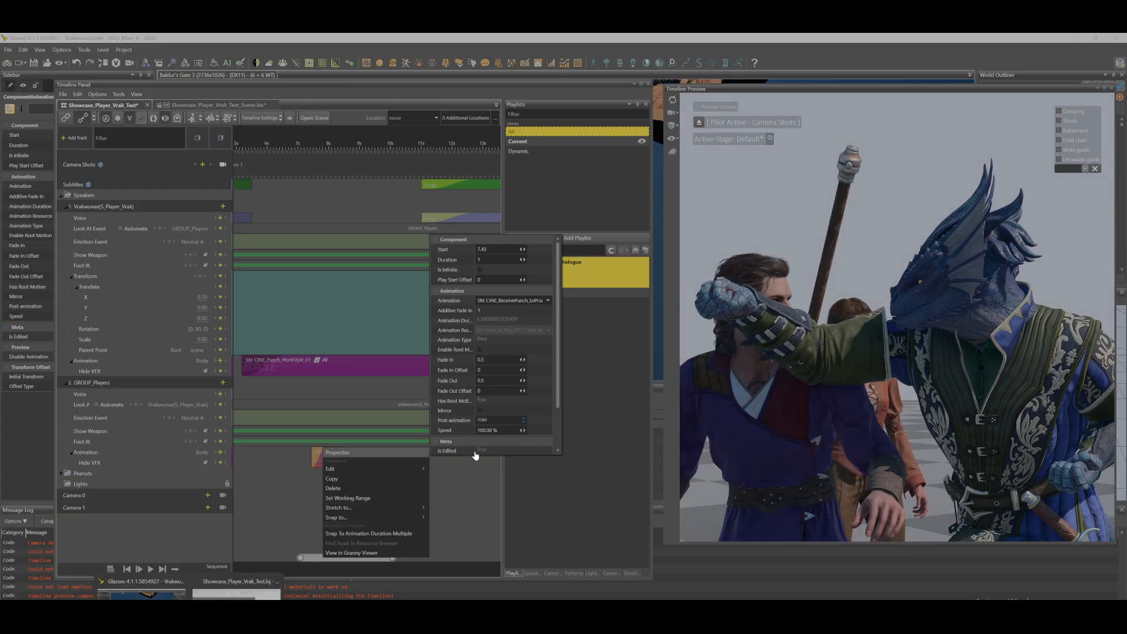
{"action": "left_click", "coordinate": [466, 514]}
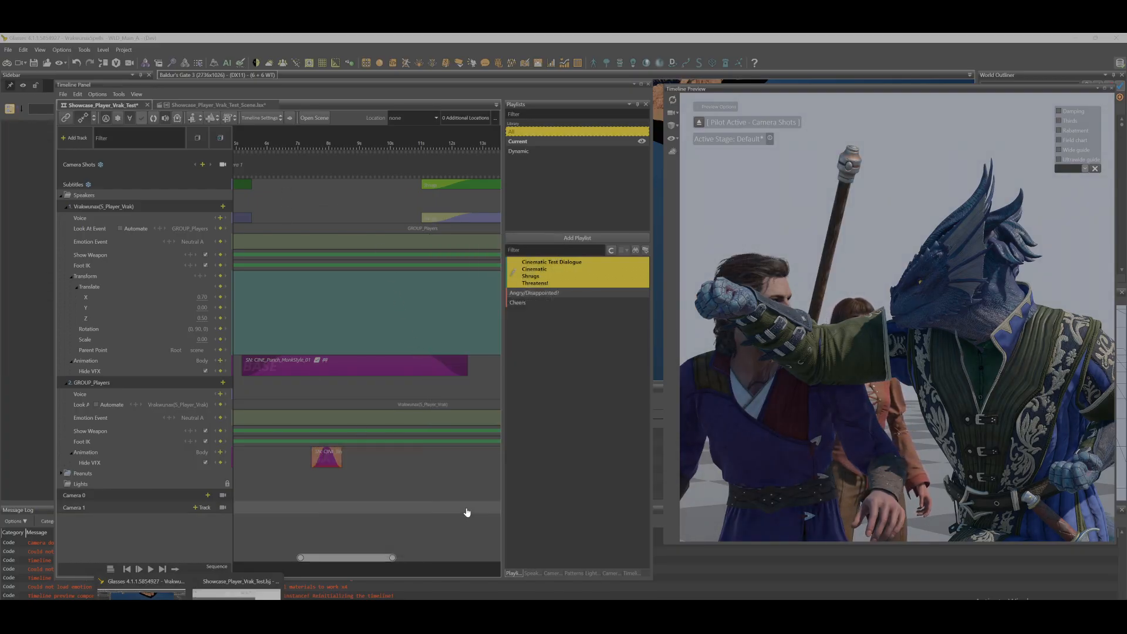
- Replay the exchange from before the punch and place the playhead at 8.45 s, the end of the receive-punch clip
{"action": "left_click_drag", "start_coordinate": [378, 561], "coordinate": [340, 558]}
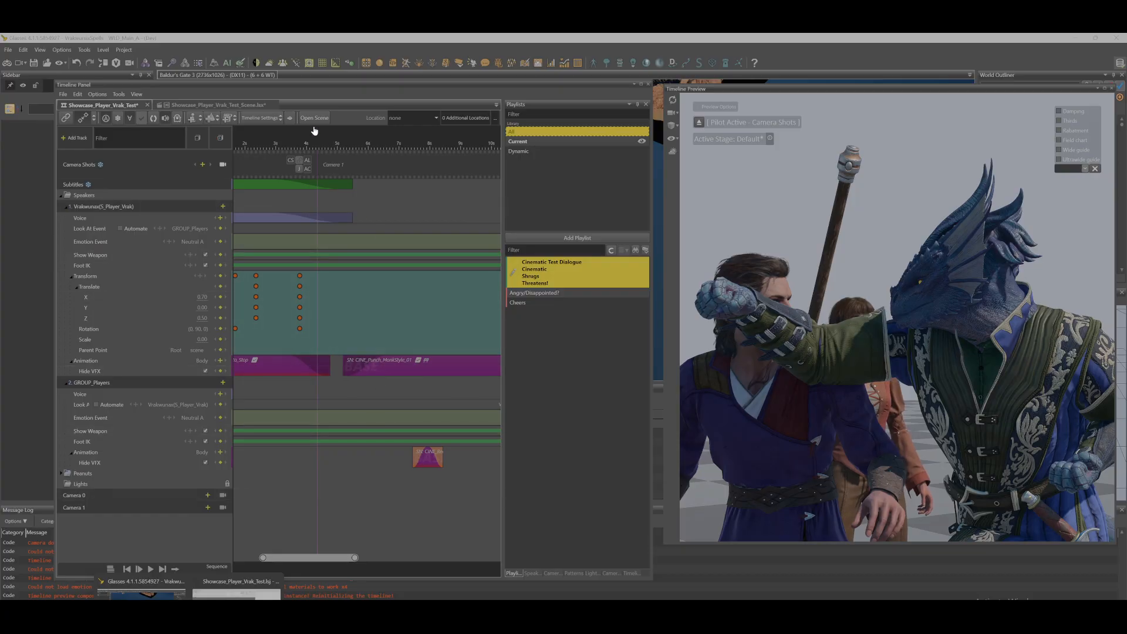
{"action": "key", "text": "space"}
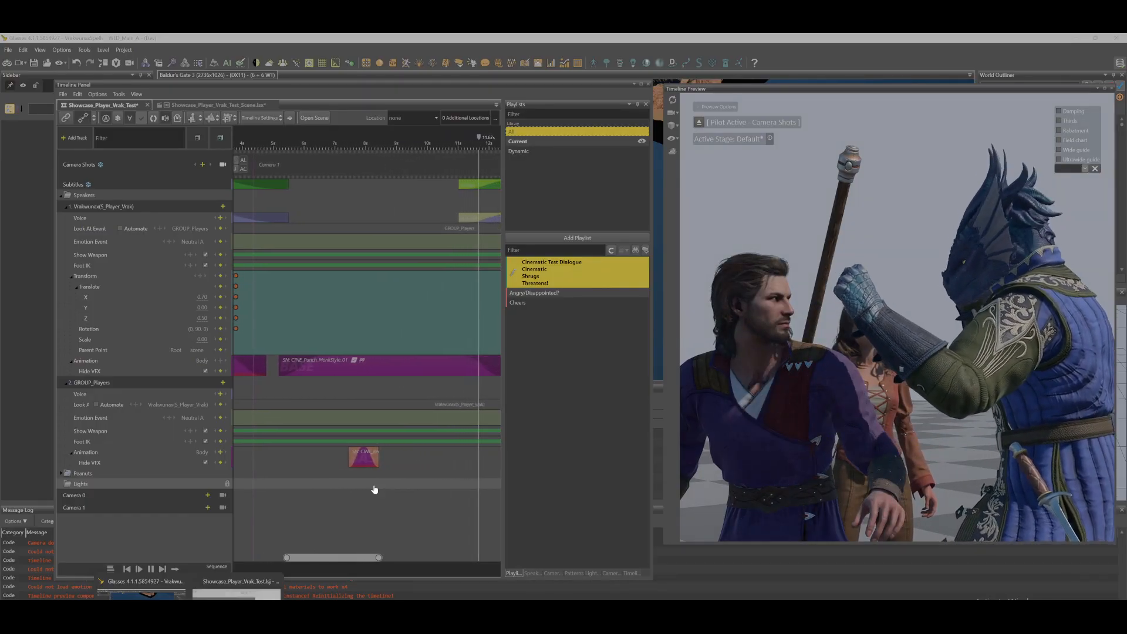
{"action": "mouse_move", "coordinate": [350, 559]}
{"action": "left_mouse_down"}
{"action": "mouse_move", "coordinate": [376, 558]}
{"action": "mouse_move", "coordinate": [347, 558]}
{"action": "left_mouse_up"}
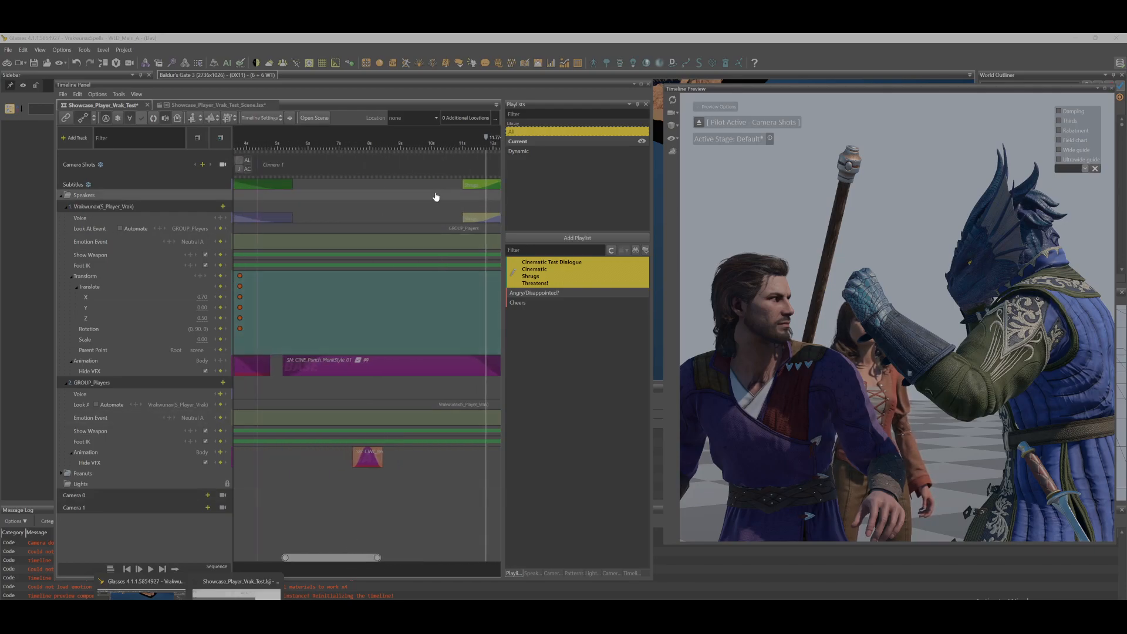
{"action": "left_click", "coordinate": [382, 153]}
{"action": "left_click_drag", "start_coordinate": [382, 155], "coordinate": [384, 158]}
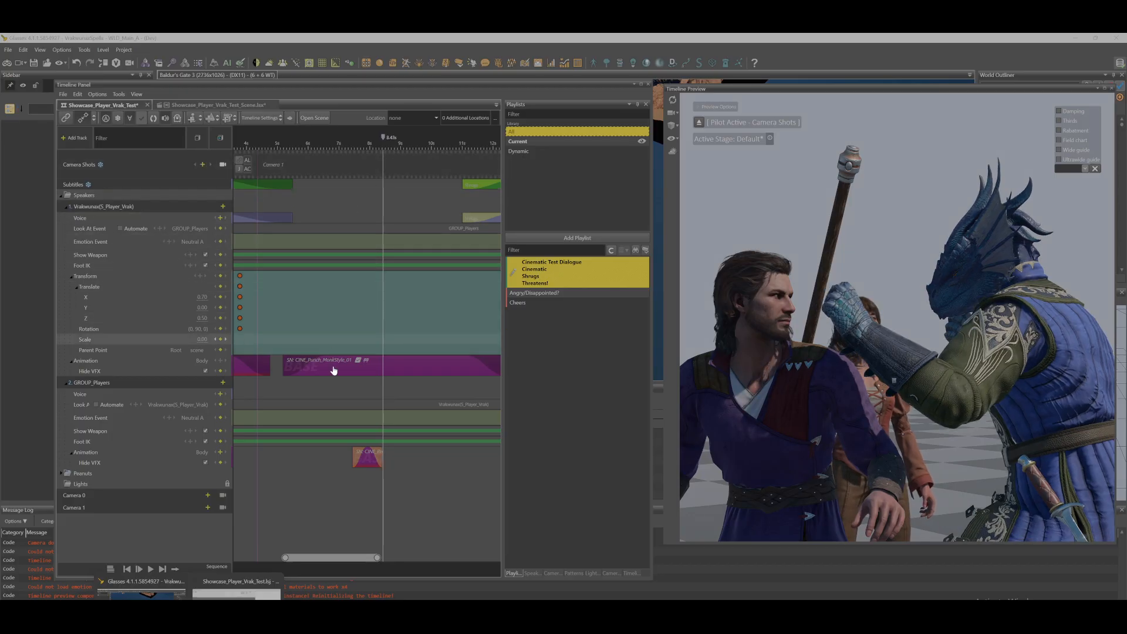
- Search the animations available for the GROUP_Players Animation track for "fall" and browse the matches
{"action": "left_click", "coordinate": [221, 453]}
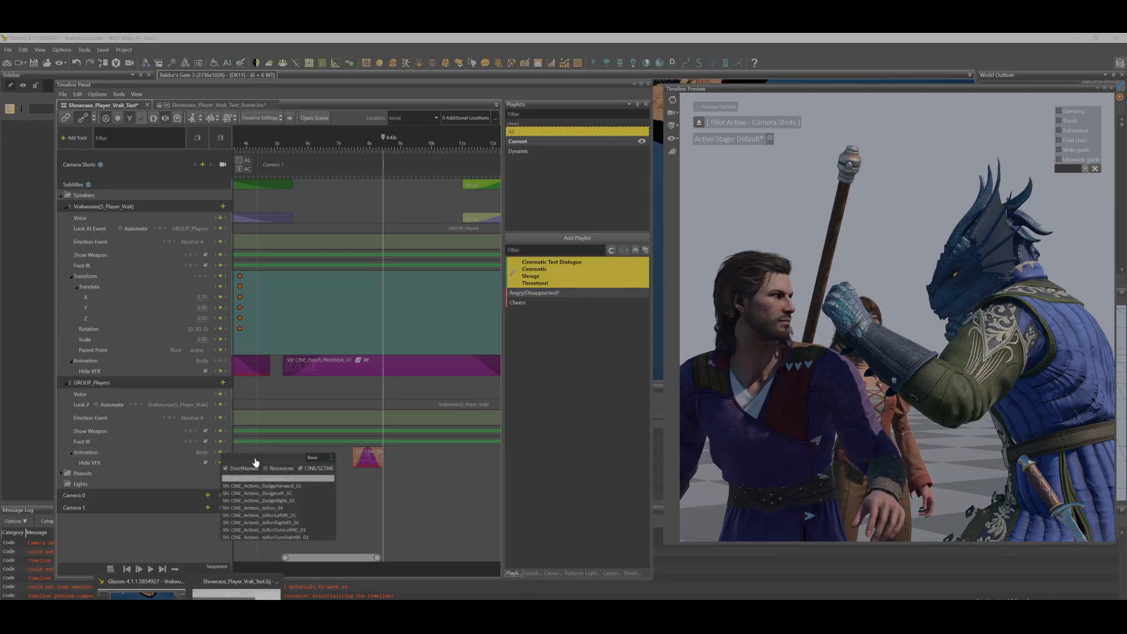
{"action": "type", "text": "fall"}
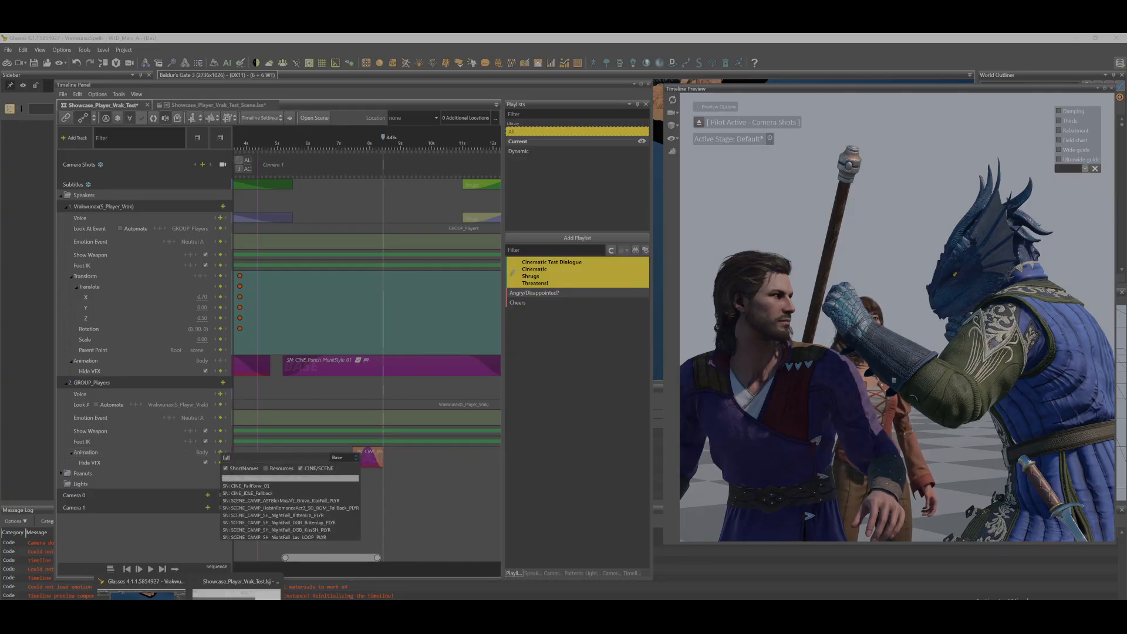
{"action": "scroll", "coordinate": [318, 485], "scroll_direction": "down", "scroll_amount": 5}
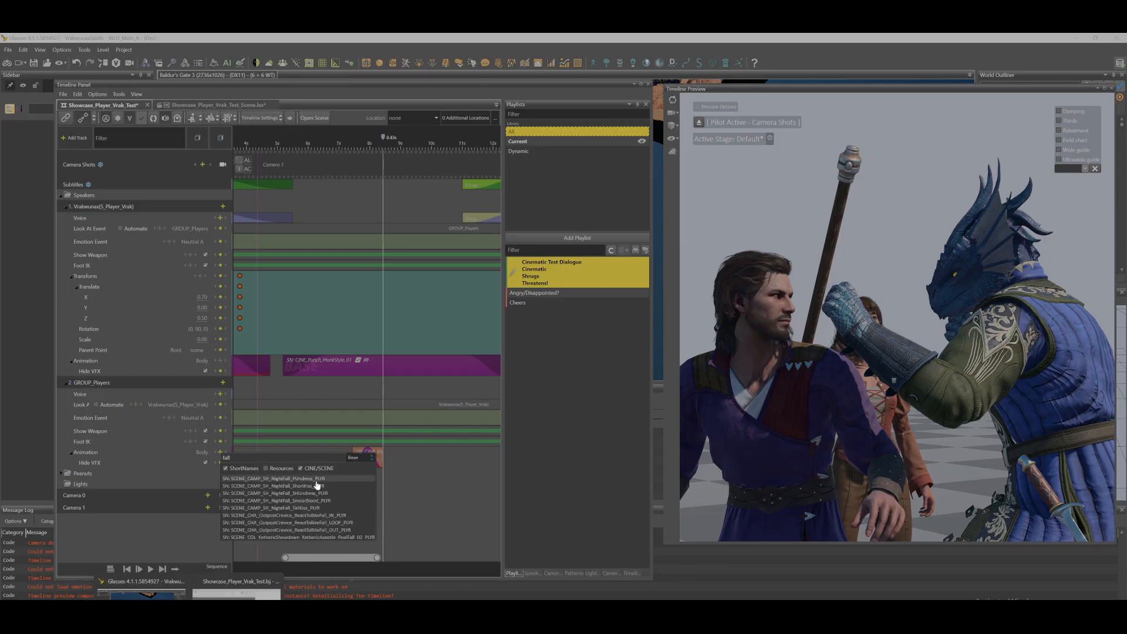
{"action": "scroll", "coordinate": [317, 485], "scroll_direction": "down", "scroll_amount": 2}
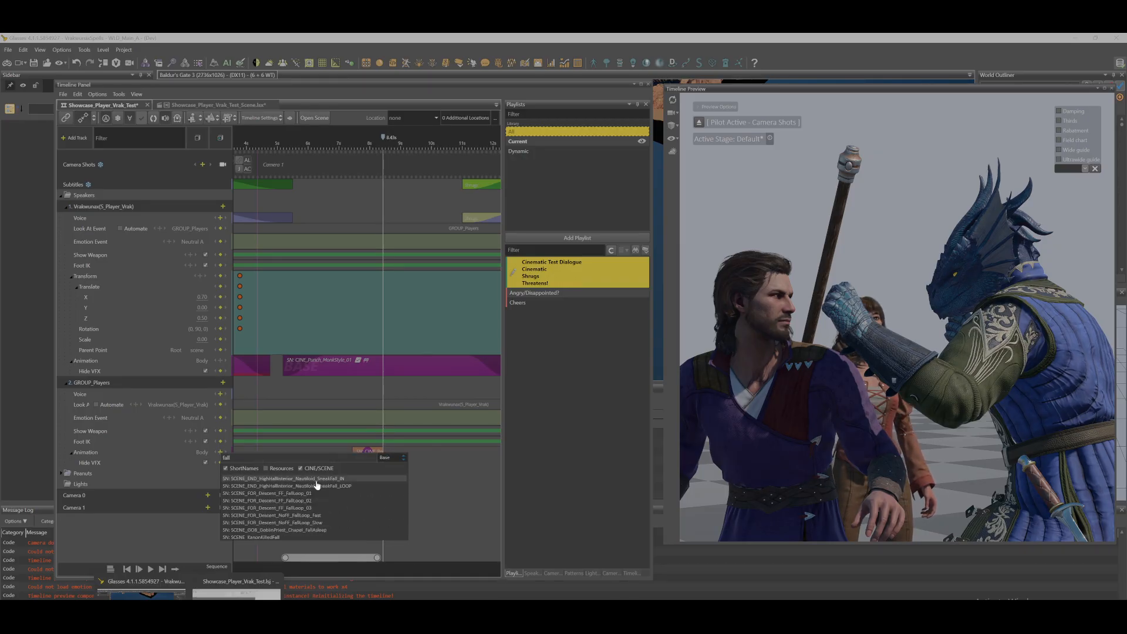
{"action": "left_click", "coordinate": [481, 478]}
- Select the receive-punch clip on the GROUP_Players Animation track and examine its properties
{"action": "left_click", "coordinate": [369, 457]}
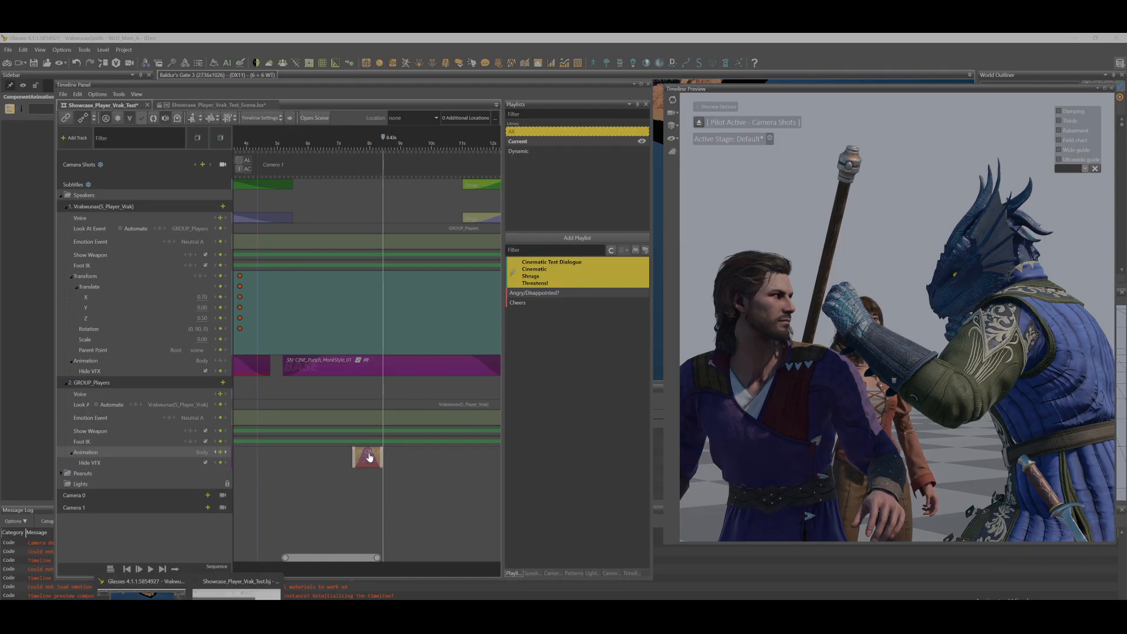
{"action": "mouse_move", "coordinate": [383, 458]}
{"action": "left_mouse_down"}
{"action": "mouse_move", "coordinate": [410, 460]}
{"action": "mouse_move", "coordinate": [386, 468]}
{"action": "left_mouse_up"}
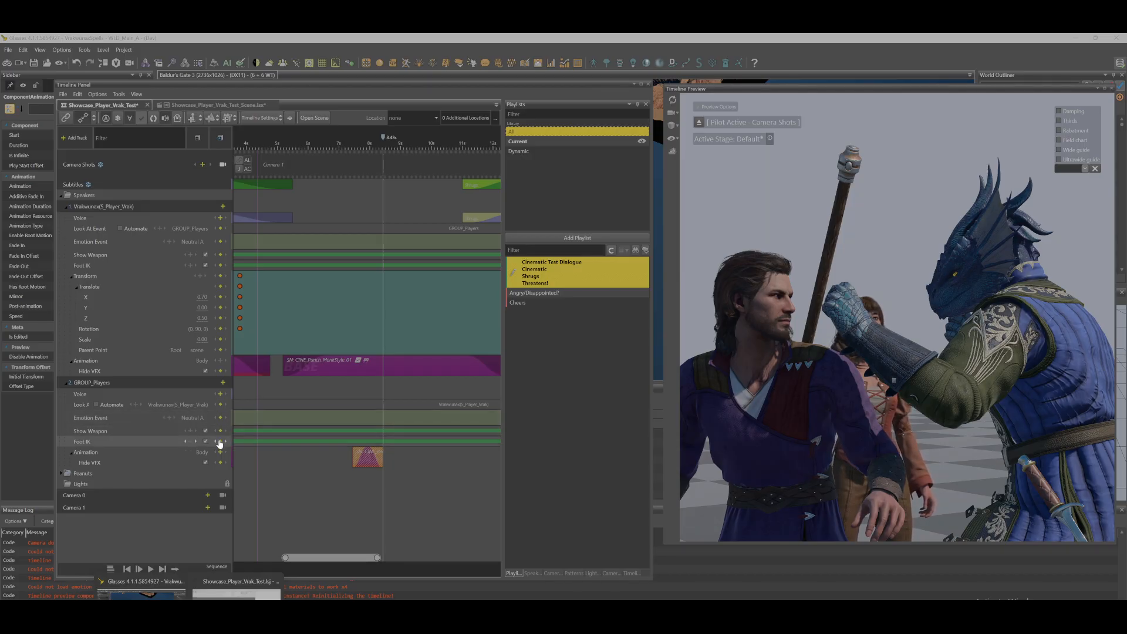
{"action": "right_click", "coordinate": [368, 455]}
{"action": "mouse_move", "coordinate": [386, 459]}
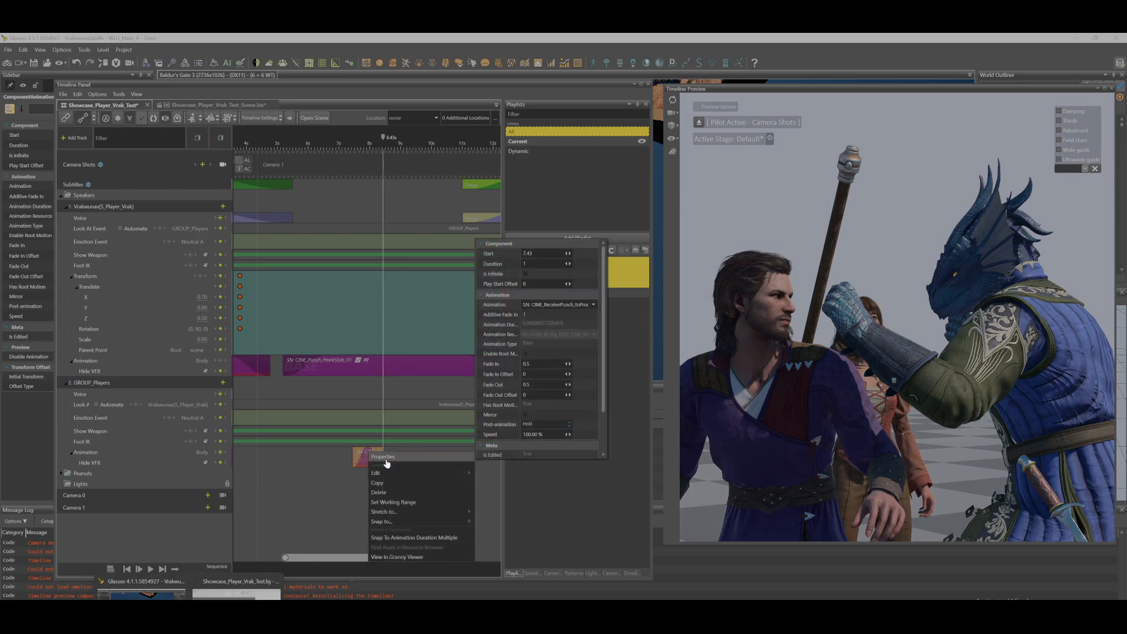
{"action": "left_click", "coordinate": [335, 501]}
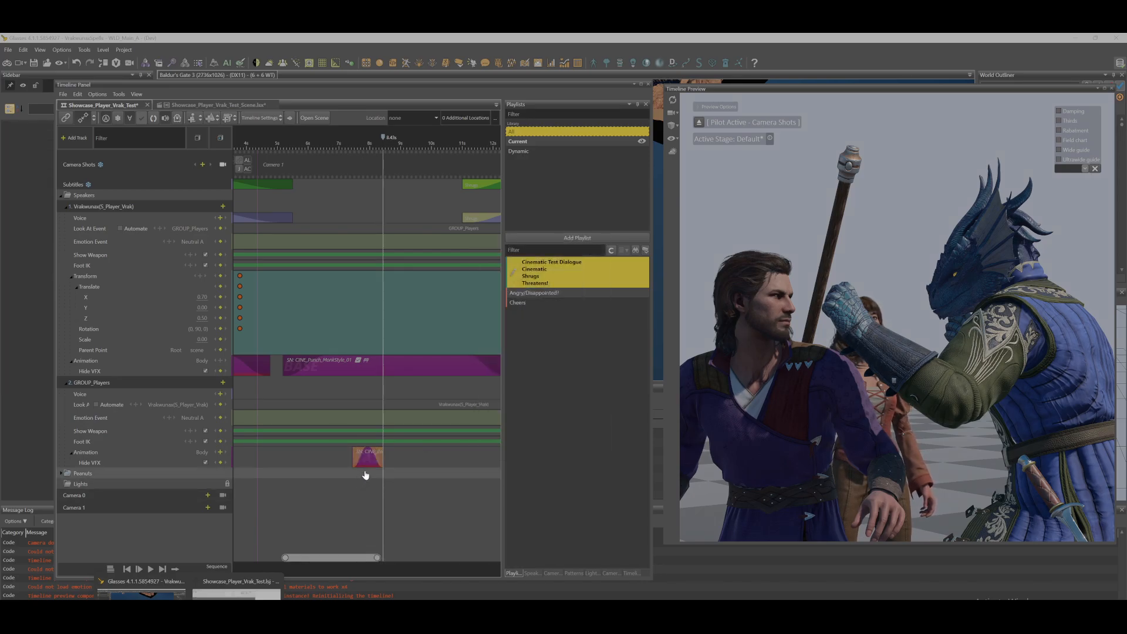
- Search for "prone", add CINE_Prone_Loop_01 to the GROUP_Players Animation track at 8.45 s, and play the punch exchange
{"action": "left_click", "coordinate": [221, 453]}
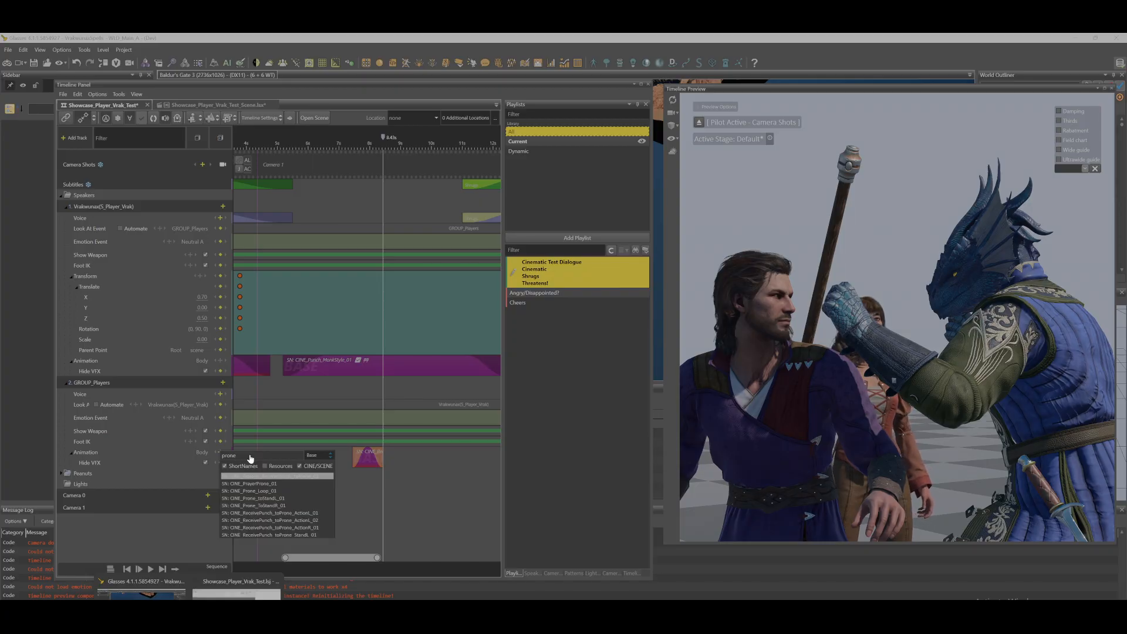
{"action": "scroll", "coordinate": [305, 483], "scroll_direction": "down", "scroll_amount": 2}
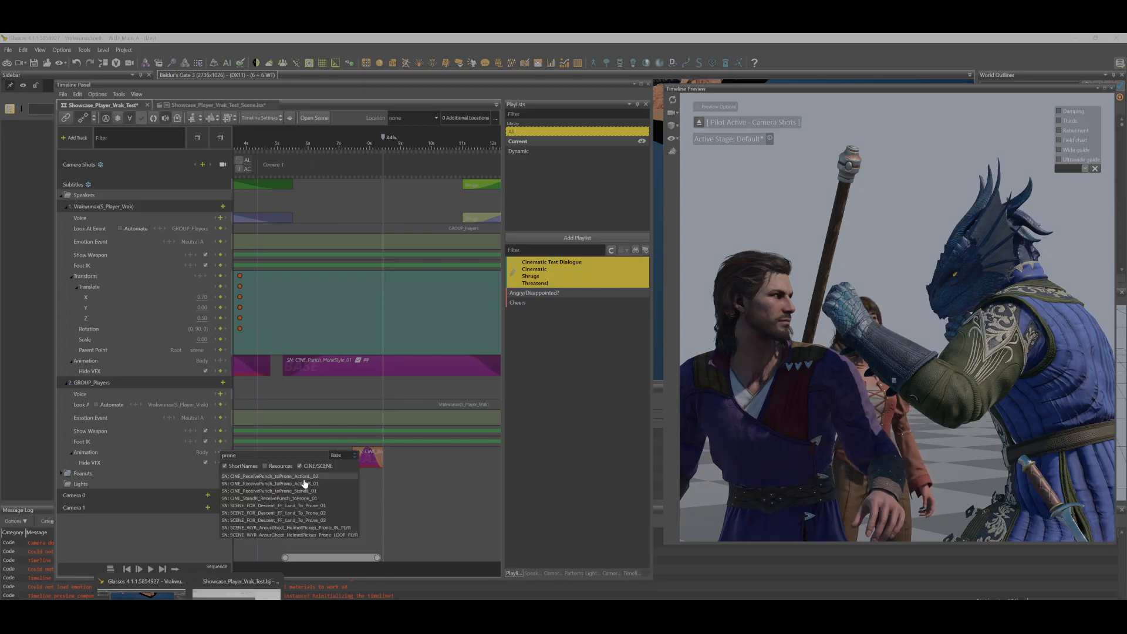
{"action": "scroll", "coordinate": [305, 484], "scroll_direction": "up", "scroll_amount": 2}
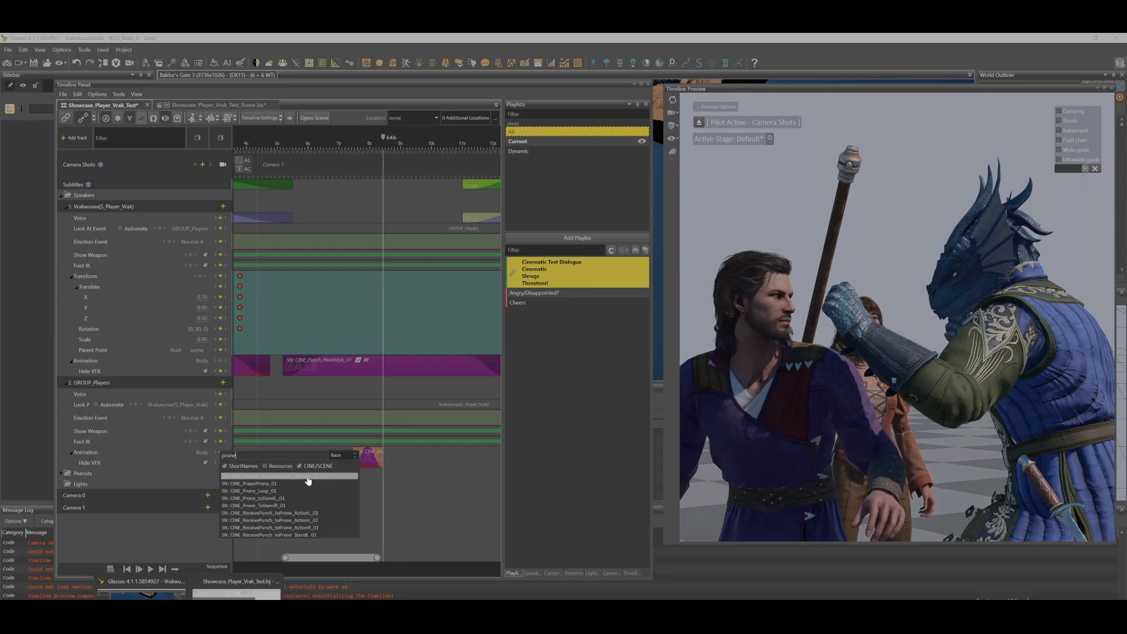
{"action": "left_click", "coordinate": [286, 492]}
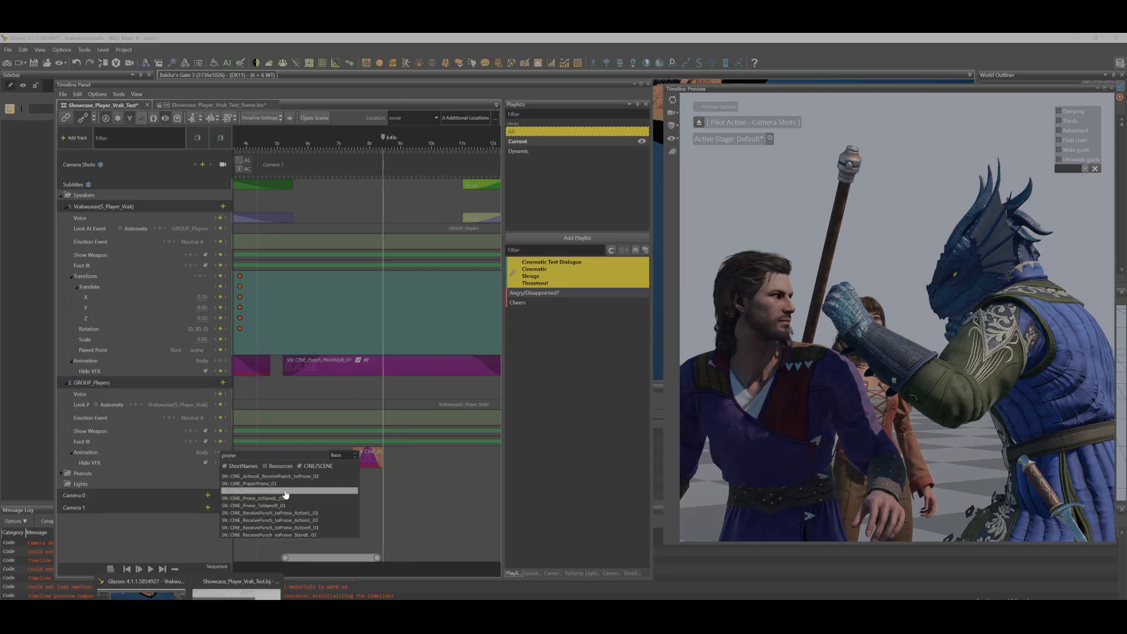
{"action": "scroll", "coordinate": [287, 493], "scroll_direction": "down", "scroll_amount": 1}
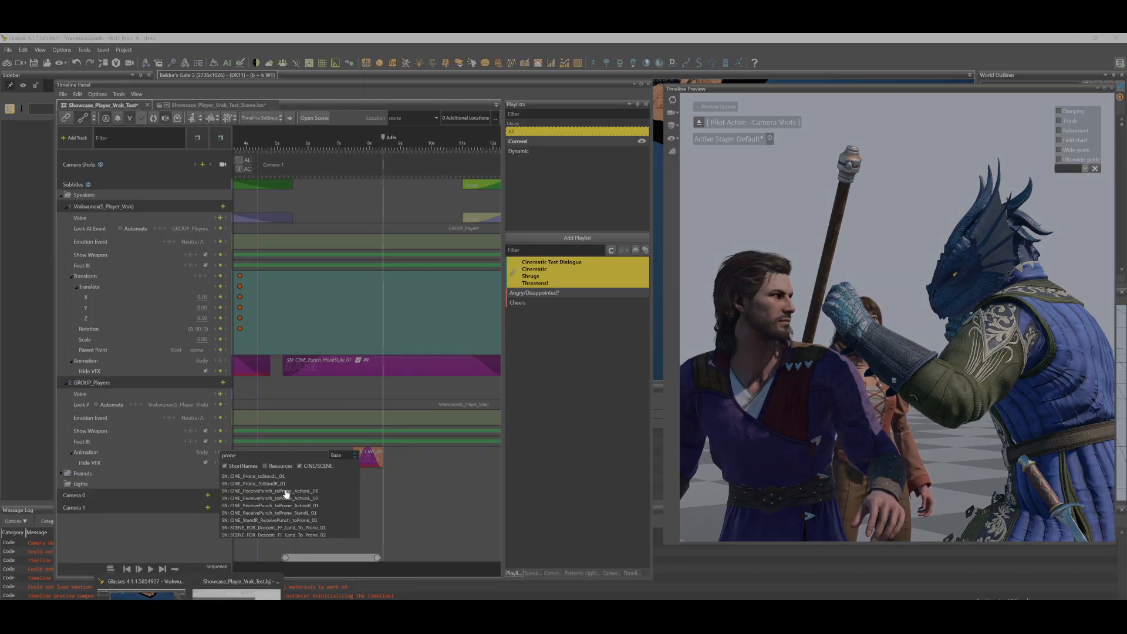
{"action": "scroll", "coordinate": [301, 488], "scroll_direction": "up", "scroll_amount": 2}
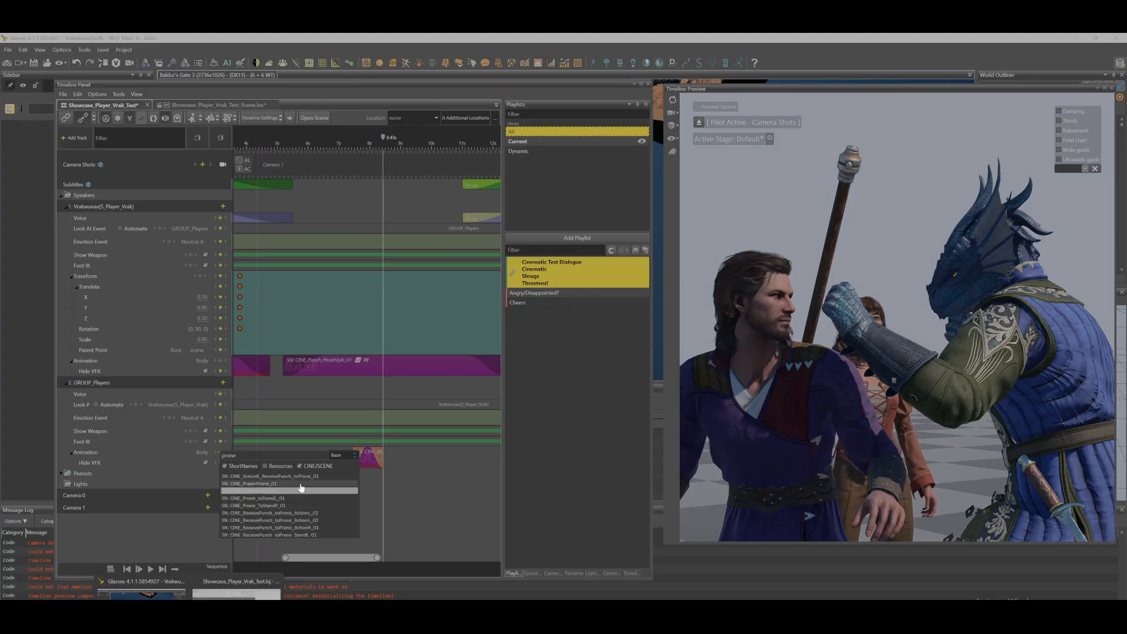
{"action": "double_click", "coordinate": [286, 492]}
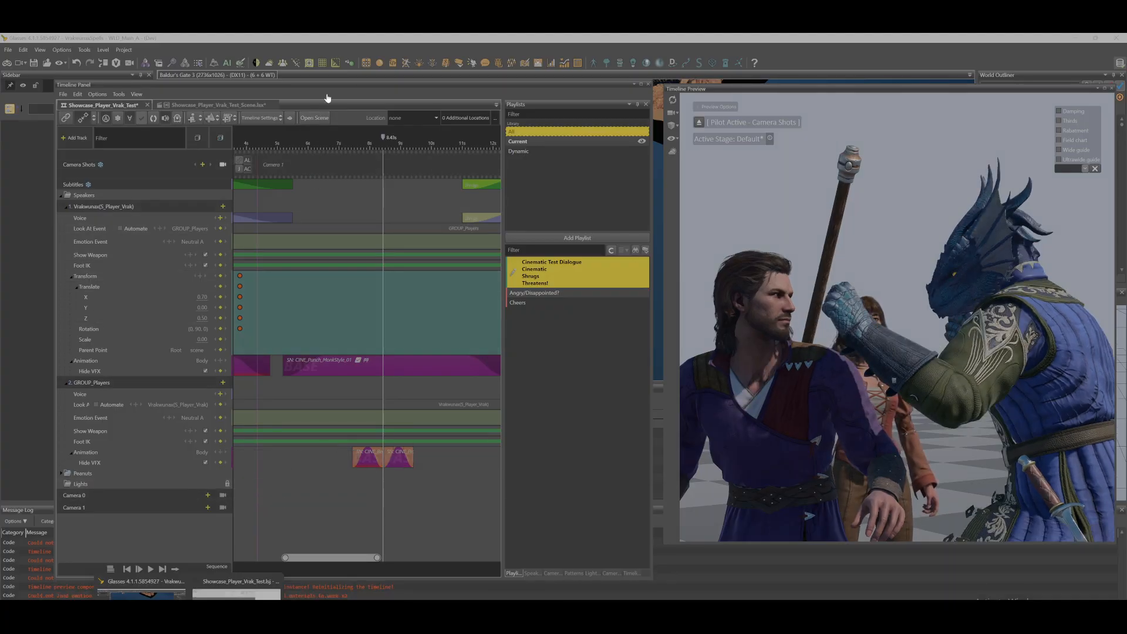
{"action": "left_click", "coordinate": [321, 142]}
{"action": "key", "text": "space"}
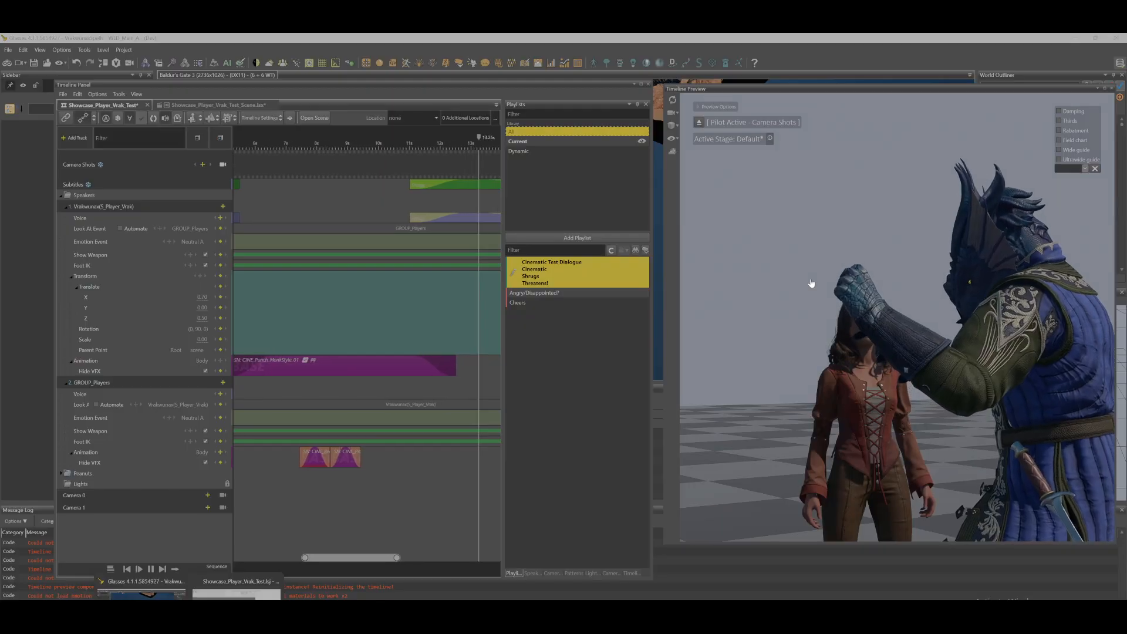
- Set the Post-animation of the speaker's CINE_Punch_MonkStyle_01 clip to None
{"action": "right_click", "coordinate": [337, 366]}
{"action": "mouse_move", "coordinate": [387, 369]}
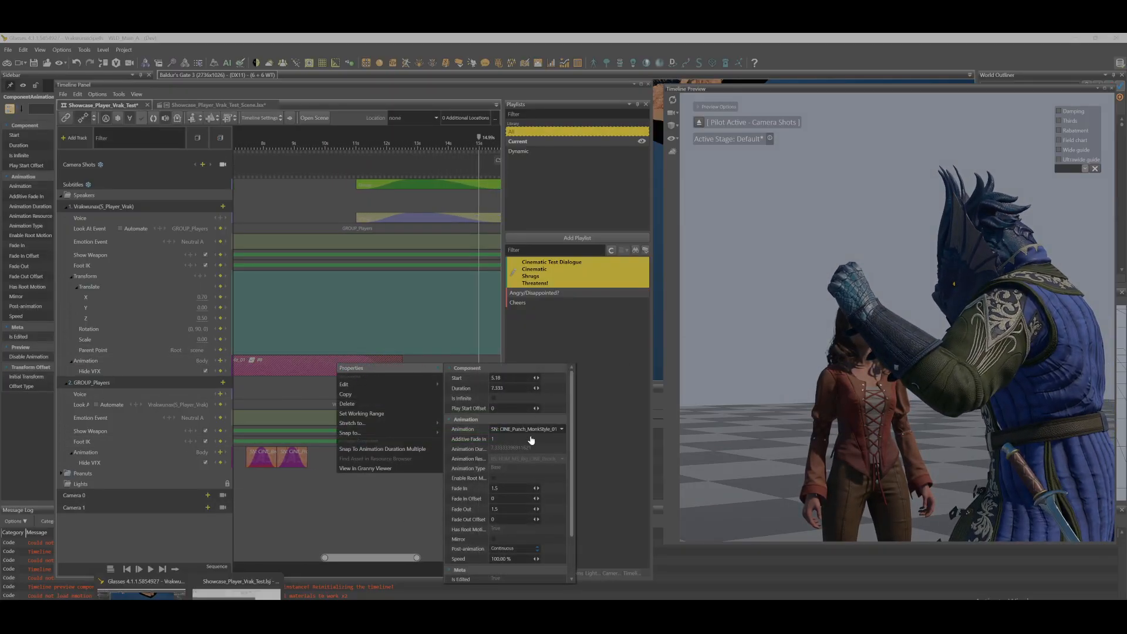
{"action": "left_click", "coordinate": [507, 548]}
{"action": "left_click", "coordinate": [508, 562]}
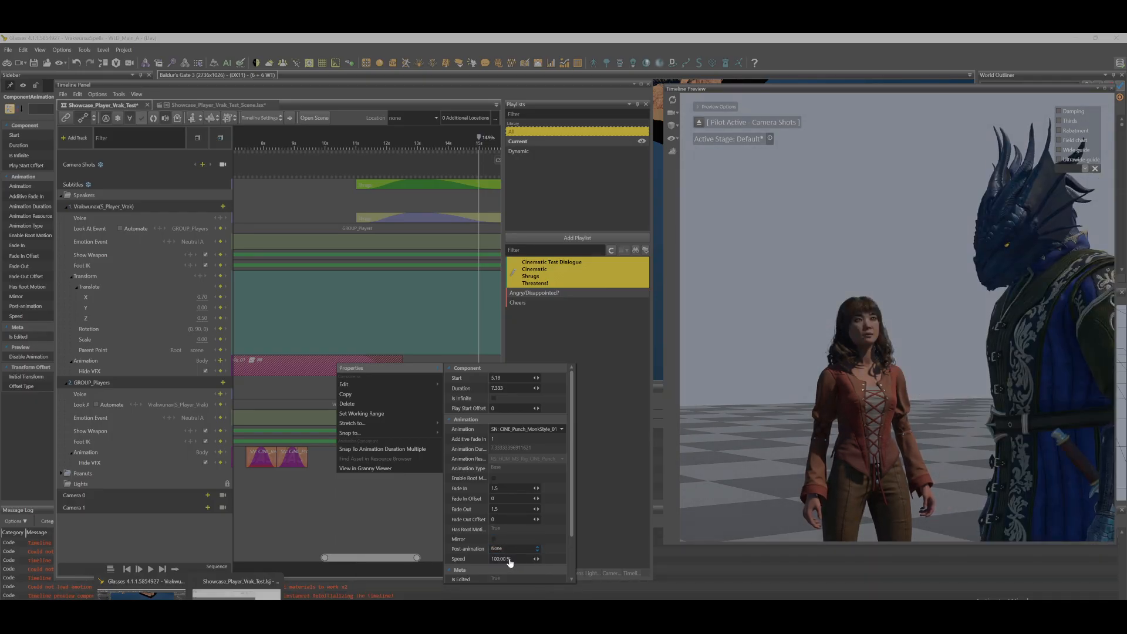
{"action": "left_click", "coordinate": [377, 515]}
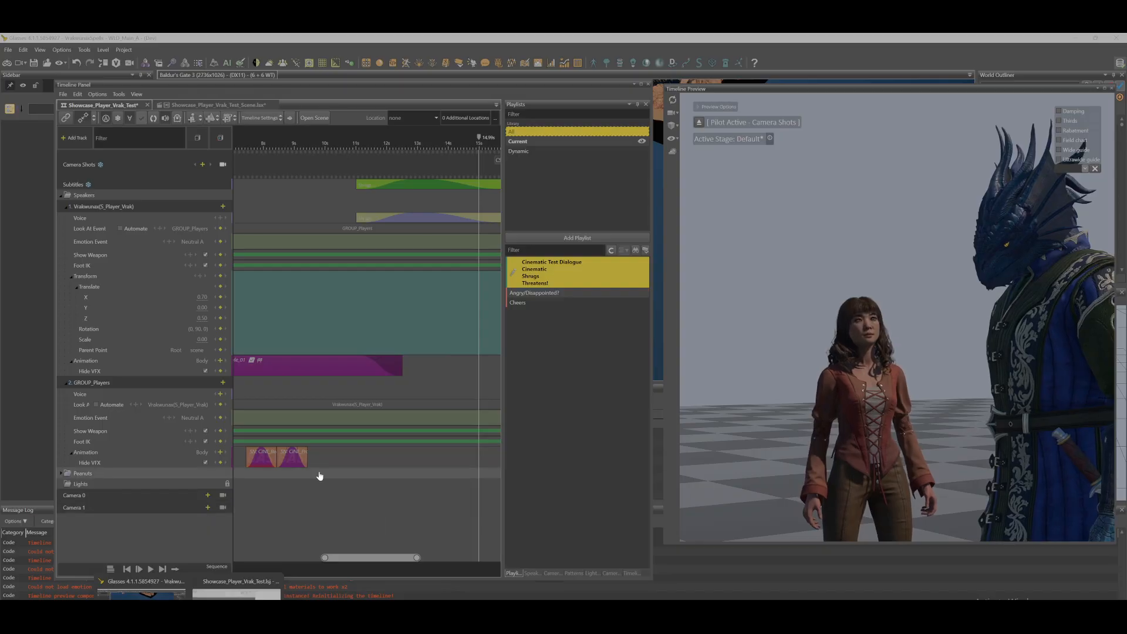
- Replay the scene from about 4.4 s, before the punch clip, to check both characters' animations
{"action": "left_click_drag", "start_coordinate": [384, 561], "coordinate": [352, 562]}
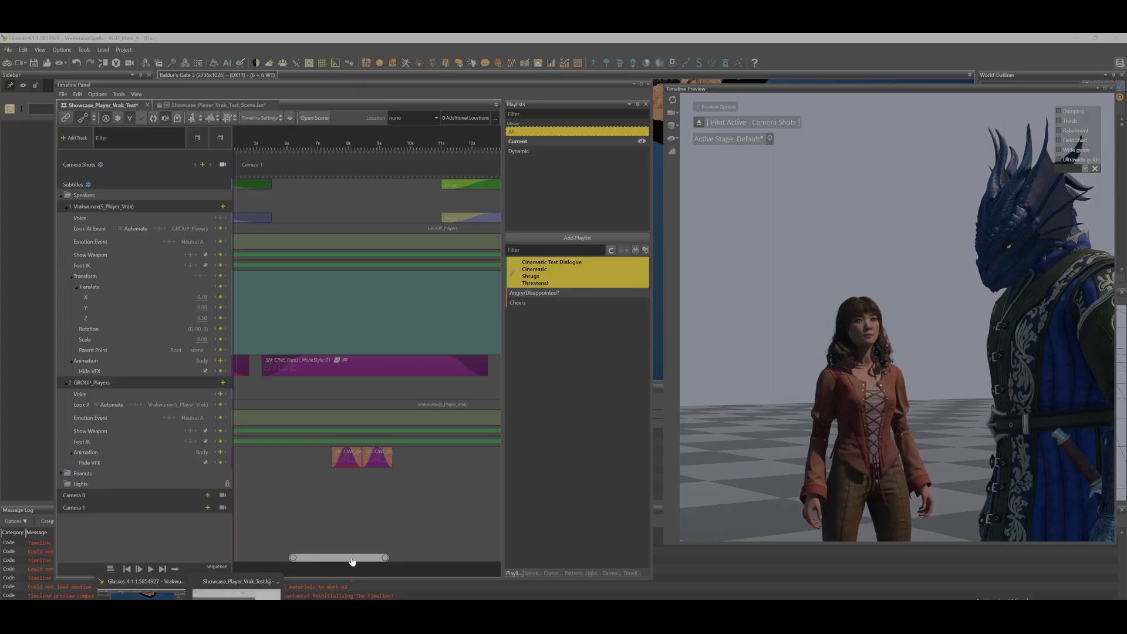
{"action": "left_click_drag", "start_coordinate": [355, 562], "coordinate": [336, 561]}
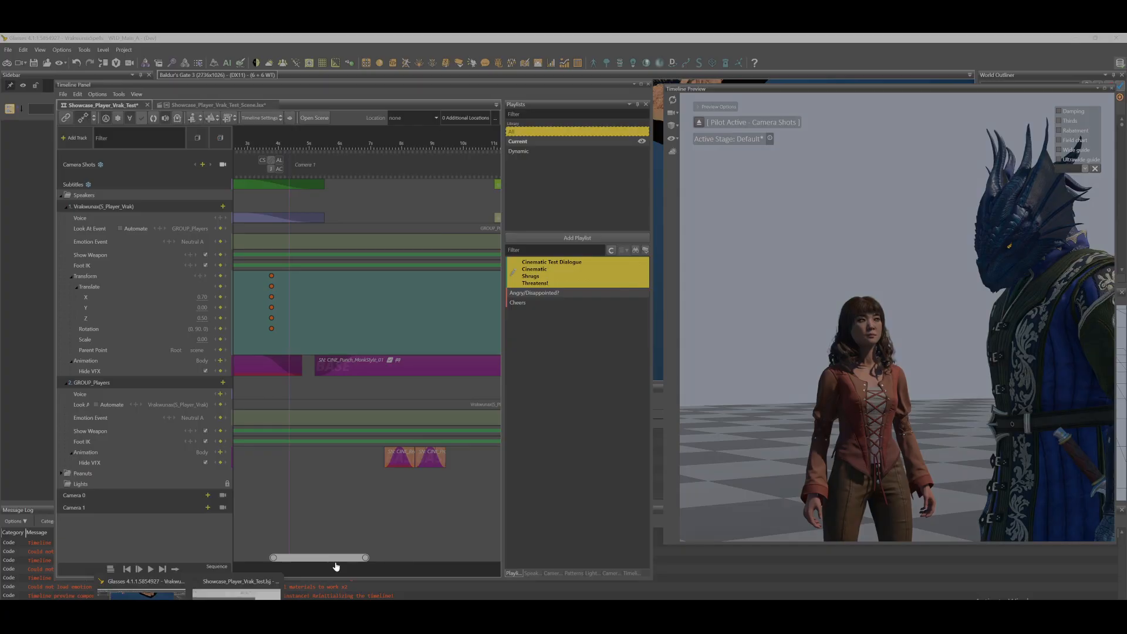
{"action": "left_click", "coordinate": [291, 140]}
{"action": "key", "text": "space"}
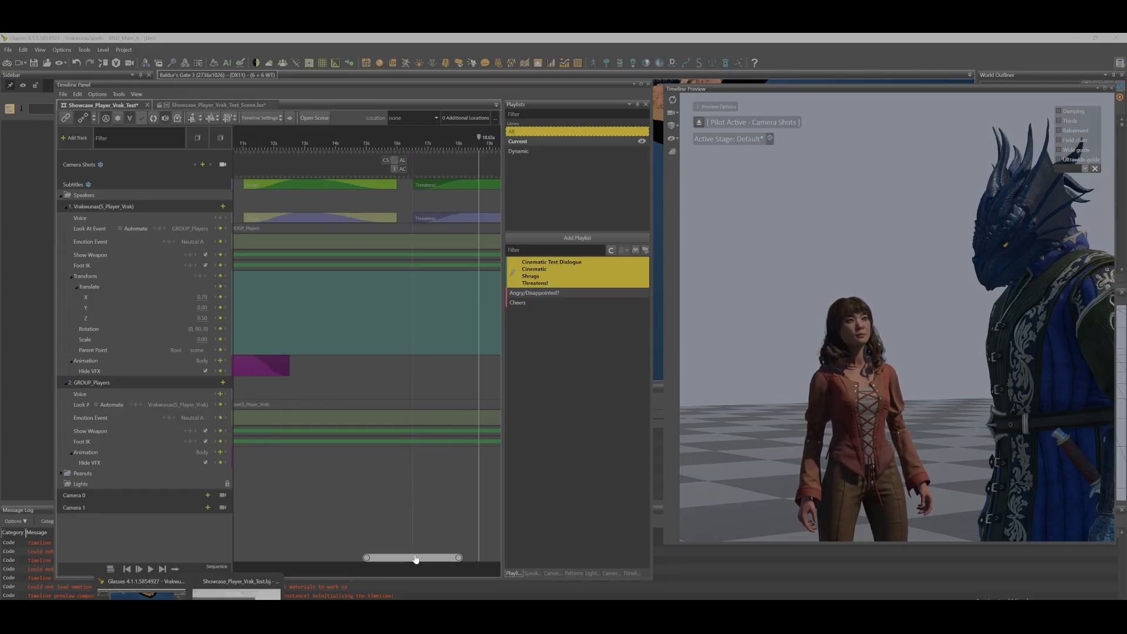
- Place the playhead at about 8.7 s, during the punch, and add a Sound Event track to the timeline
{"action": "left_click_drag", "start_coordinate": [421, 562], "coordinate": [349, 562]}
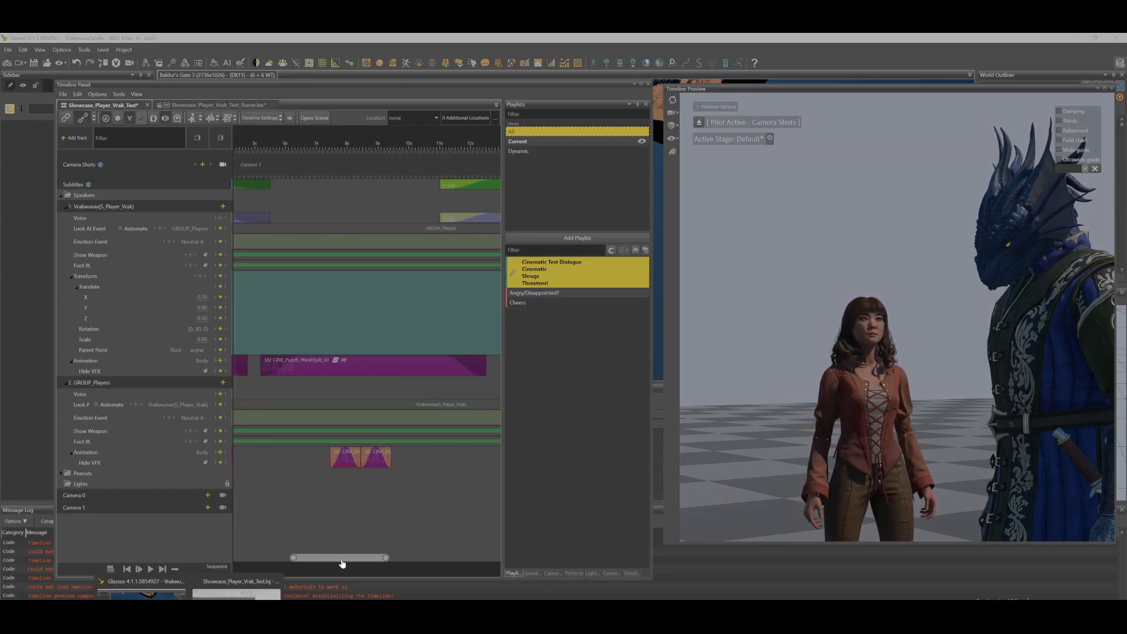
{"action": "left_click_drag", "start_coordinate": [330, 170], "coordinate": [368, 186]}
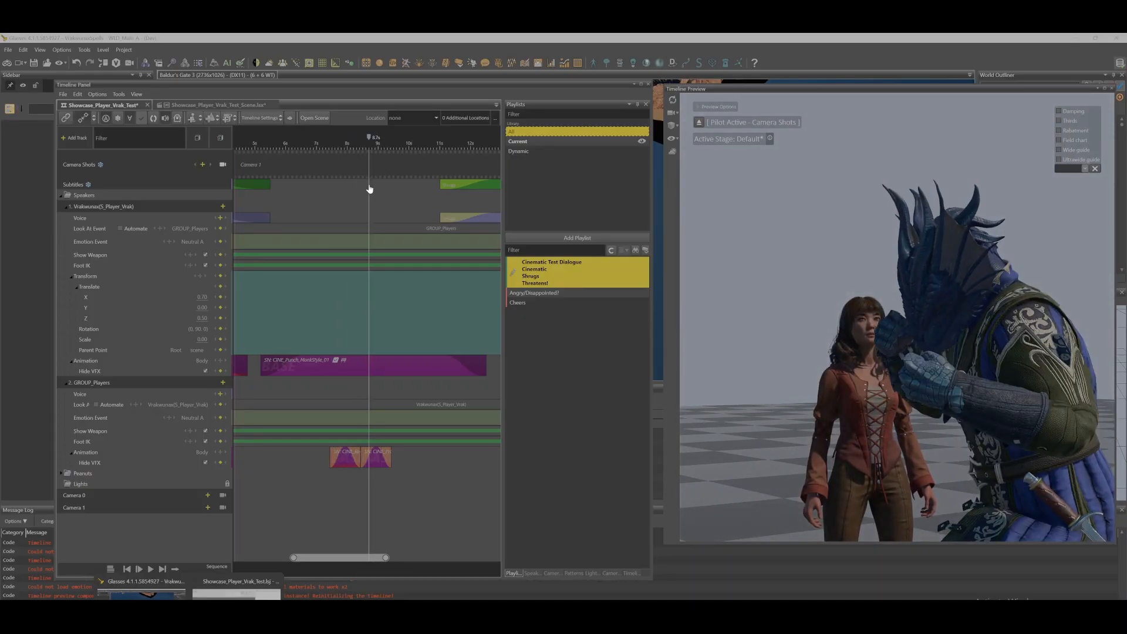
{"action": "left_click", "coordinate": [80, 140]}
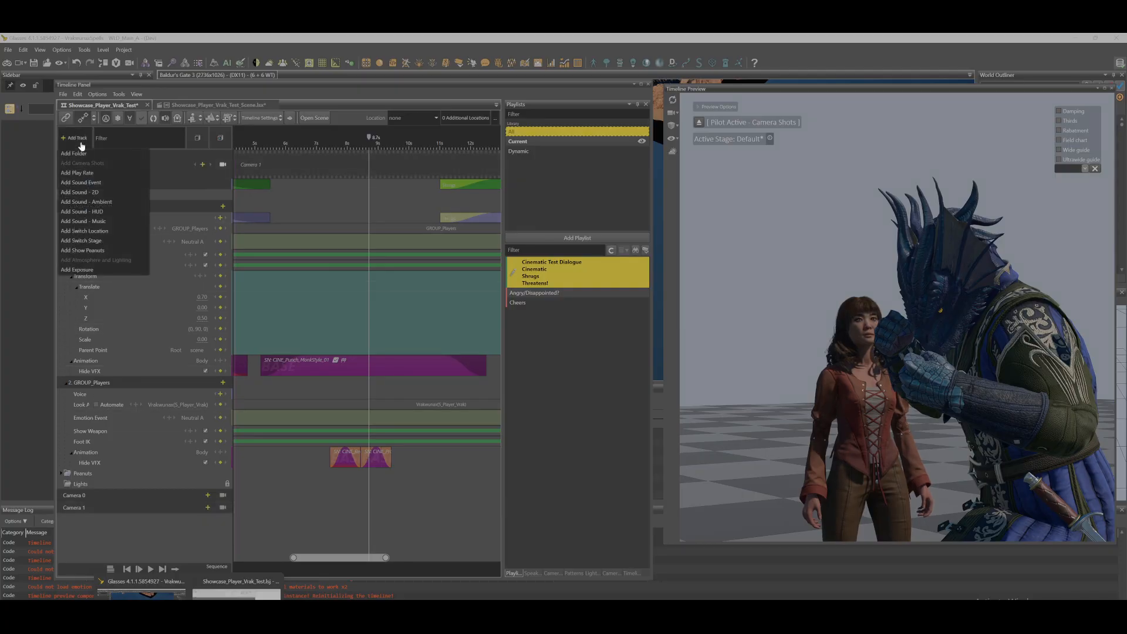
{"action": "left_click", "coordinate": [109, 183]}
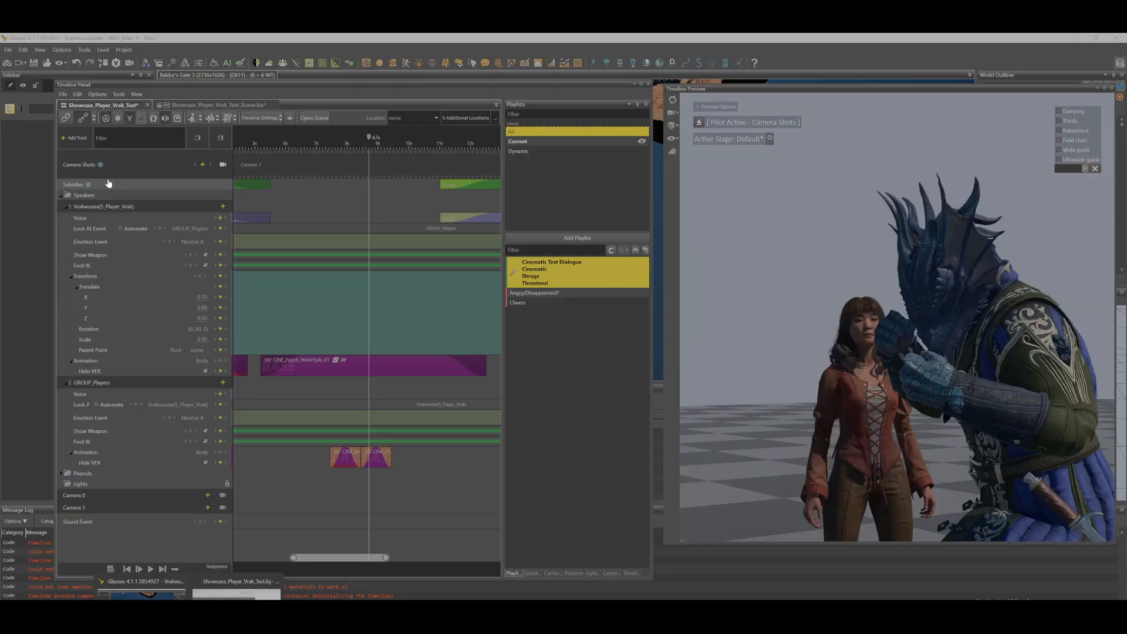
- Add a key at 8.7 s on the Sound Event track and set its Sound Type to Vocal
{"action": "left_click", "coordinate": [221, 522]}
{"action": "left_click", "coordinate": [369, 522]}
{"action": "right_click", "coordinate": [369, 522]}
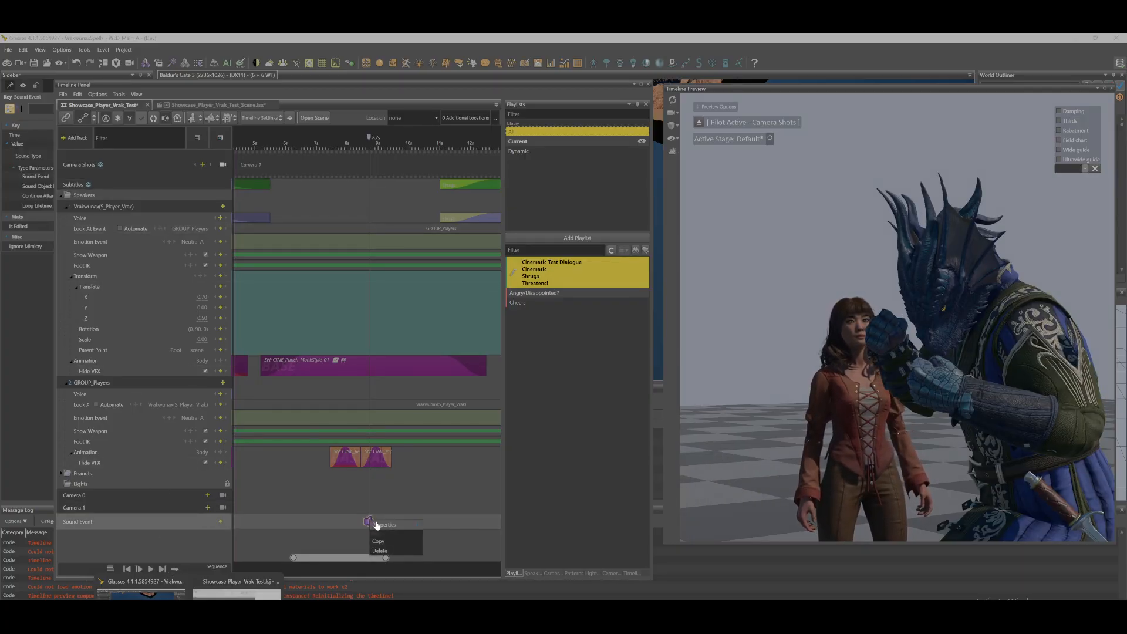
{"action": "mouse_move", "coordinate": [377, 524]}
{"action": "left_click", "coordinate": [504, 554]}
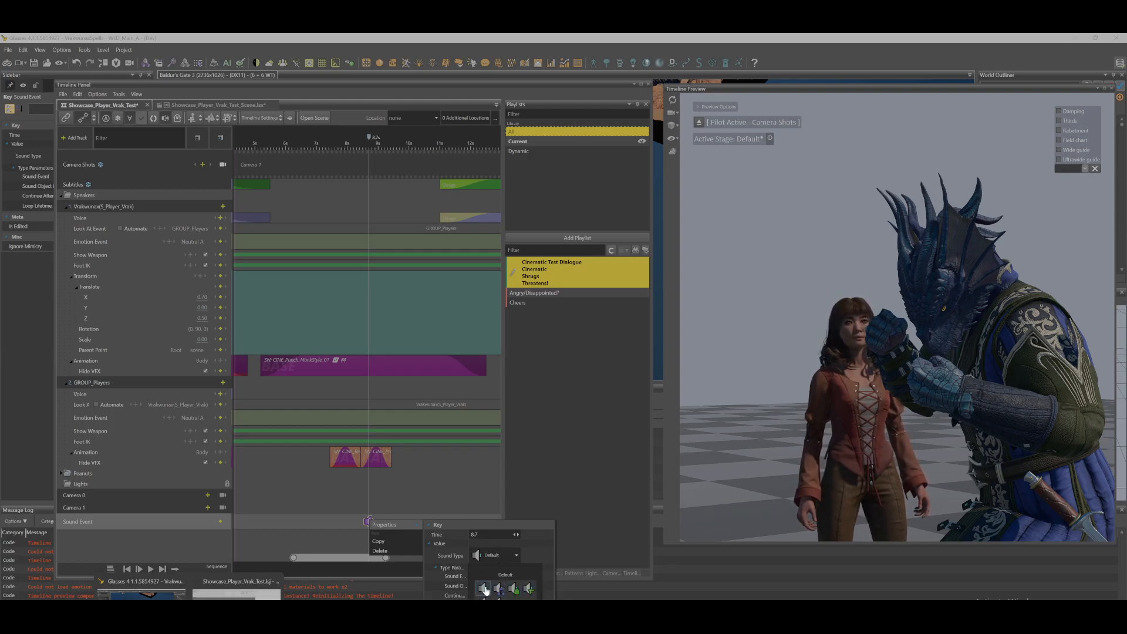
{"action": "left_click", "coordinate": [499, 600]}
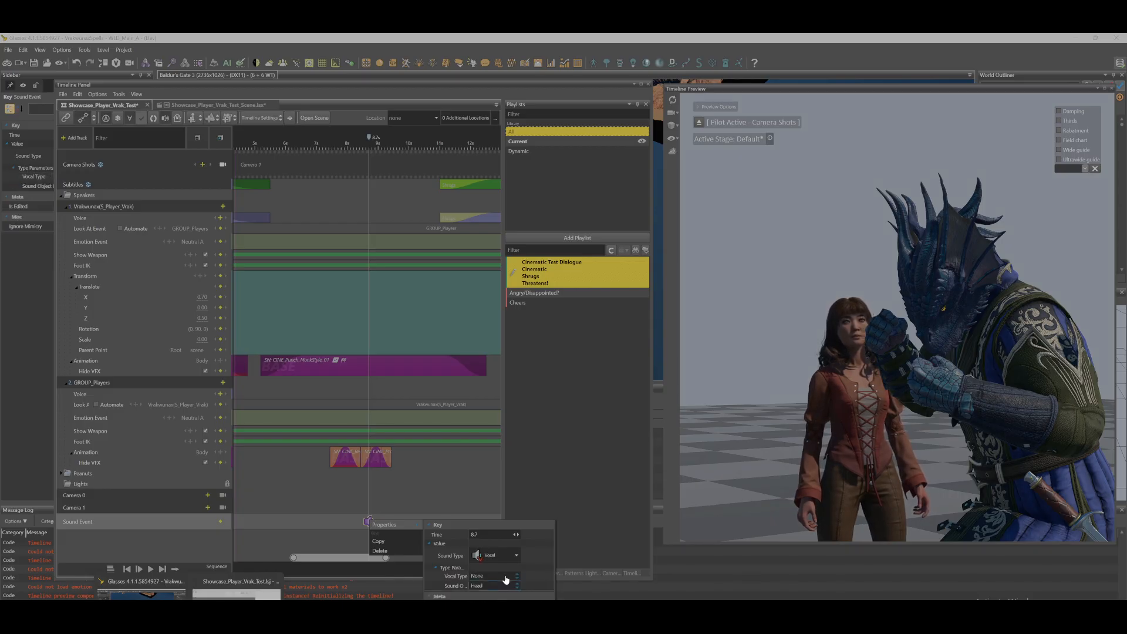
{"action": "left_click", "coordinate": [503, 579]}
- Browse the vocal types for the Sound Event key at 8.7 s and choose Pain
{"action": "right_click", "coordinate": [375, 524]}
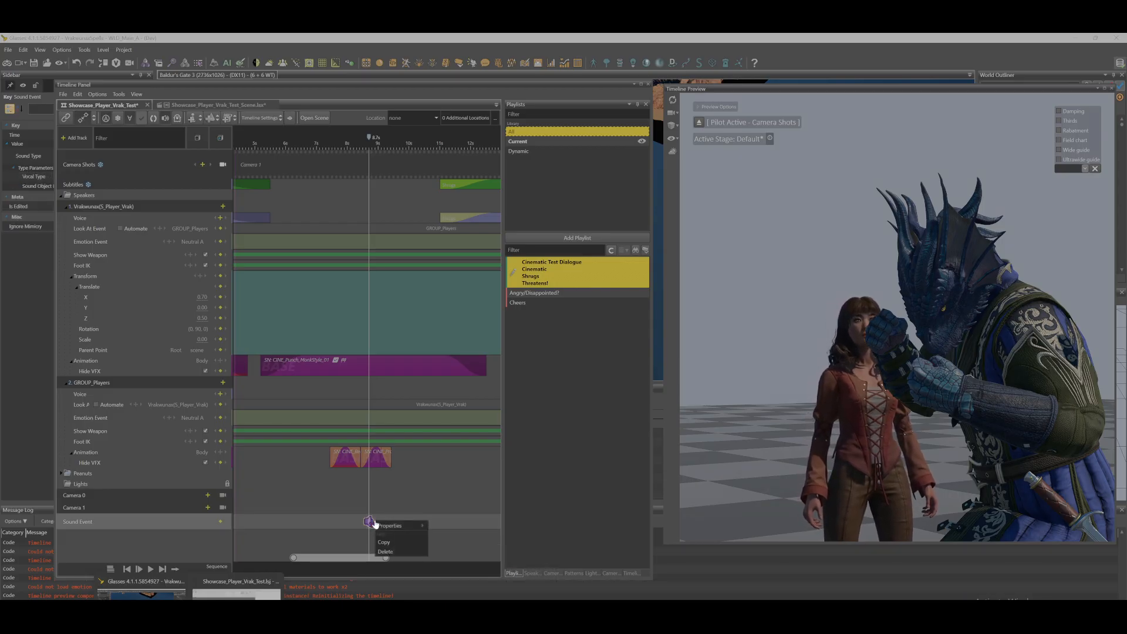
{"action": "right_click", "coordinate": [371, 524]}
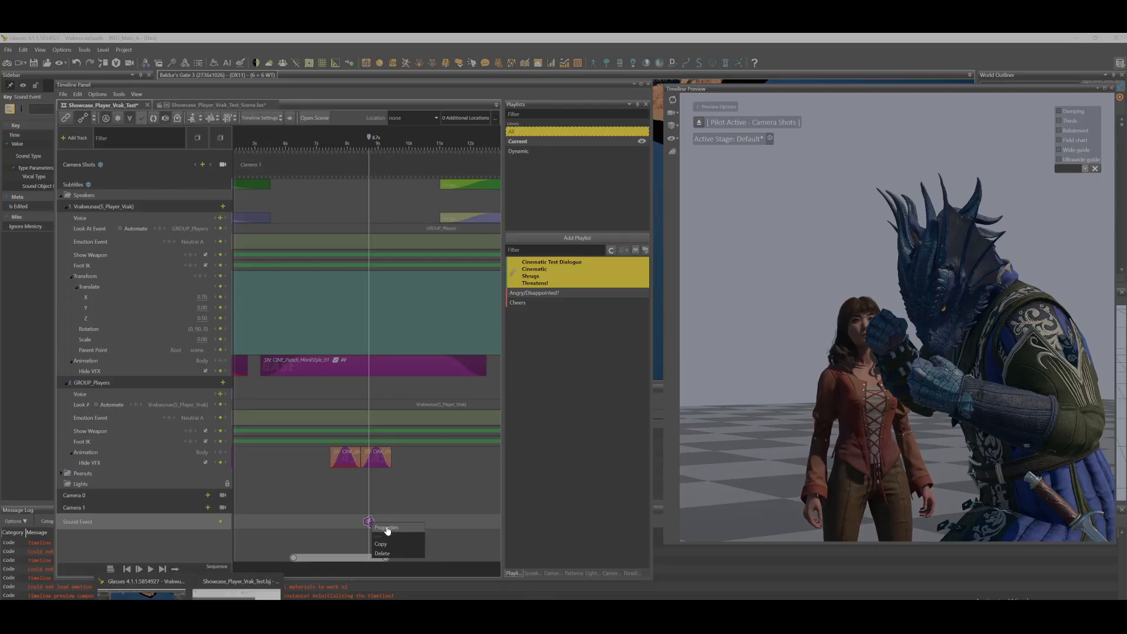
{"action": "mouse_move", "coordinate": [387, 530]}
{"action": "left_click", "coordinate": [499, 579]}
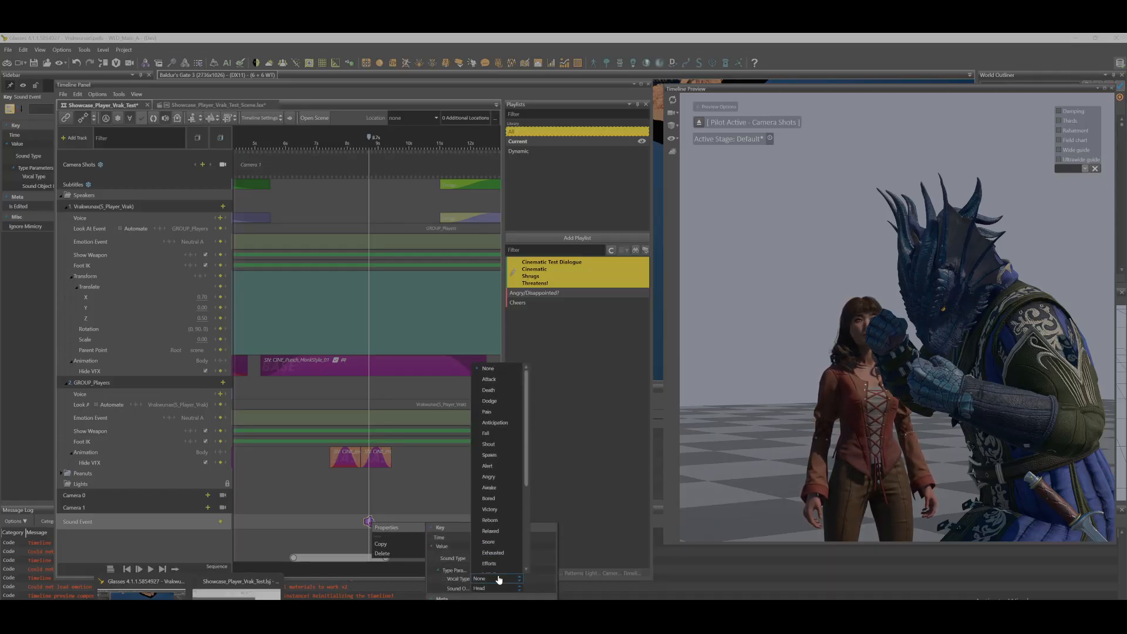
{"action": "scroll", "coordinate": [513, 465], "scroll_direction": "down", "scroll_amount": 4}
{"action": "scroll", "coordinate": [513, 465], "scroll_direction": "up", "scroll_amount": 4}
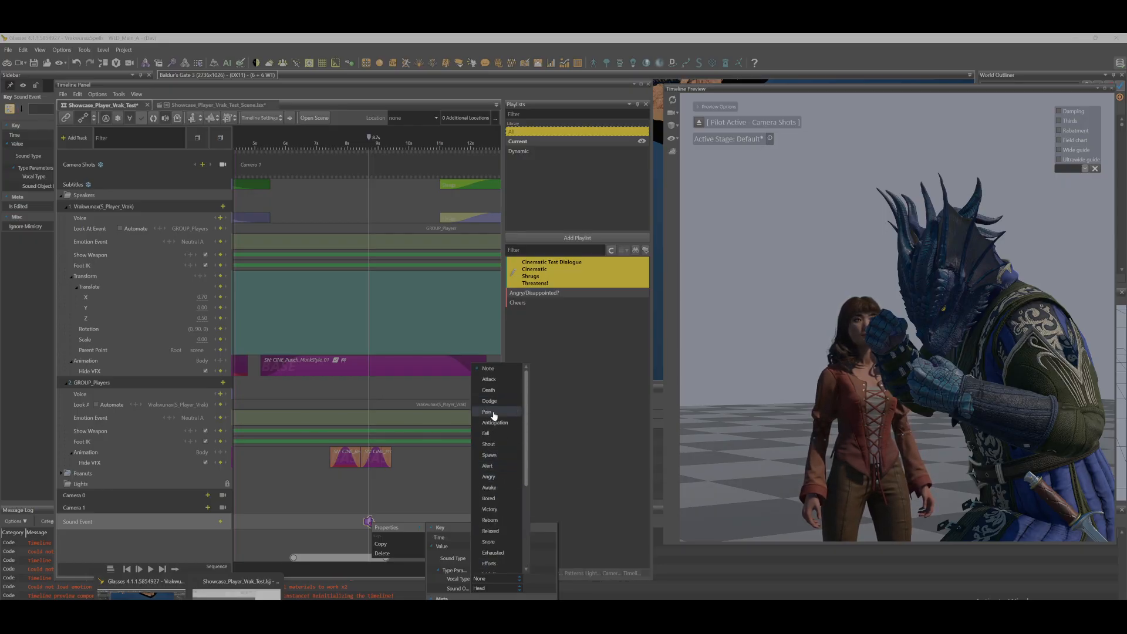
{"action": "left_click", "coordinate": [494, 413]}
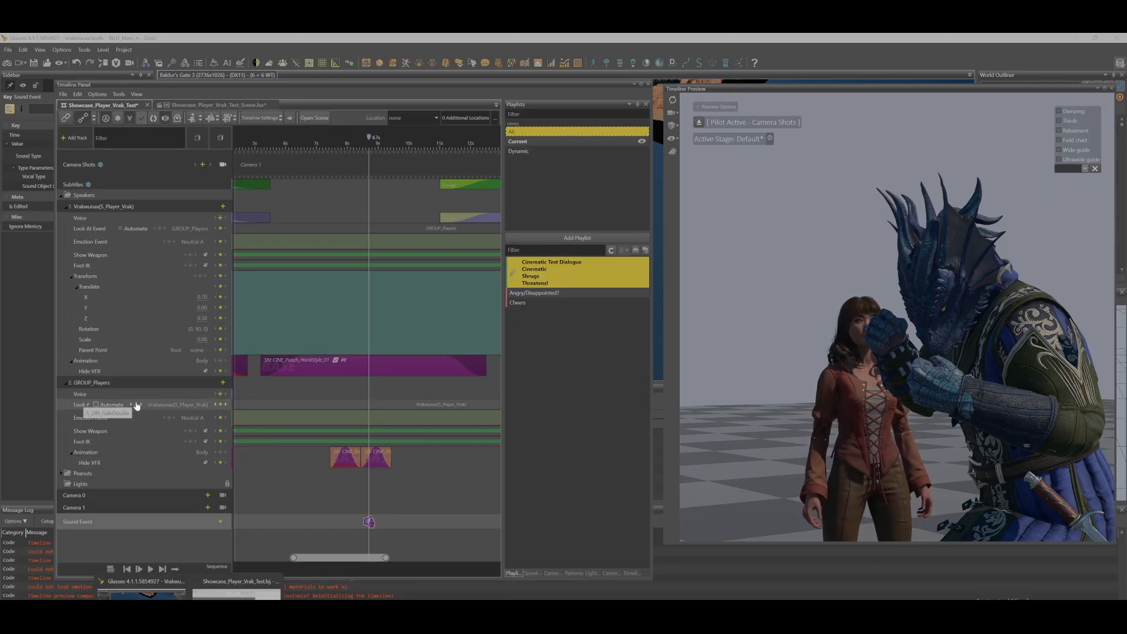
- Add a Sound - Vocal track with a key at 8.7 s to GROUP_Players and remove the Sound Event track's key
{"action": "left_click", "coordinate": [215, 384]}
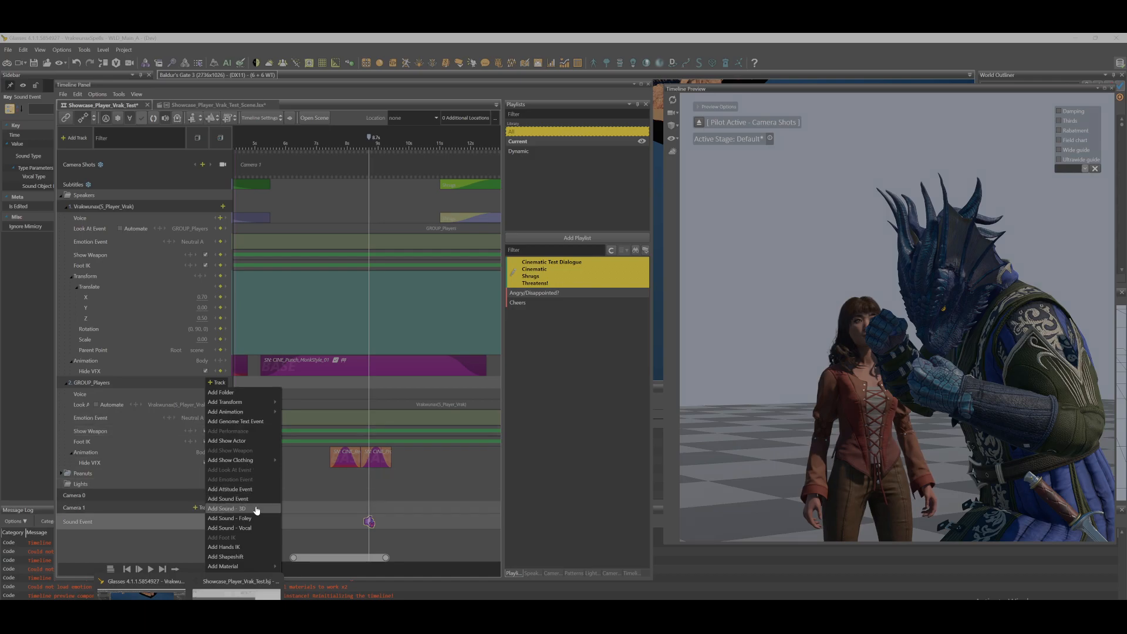
{"action": "left_click", "coordinate": [250, 529]}
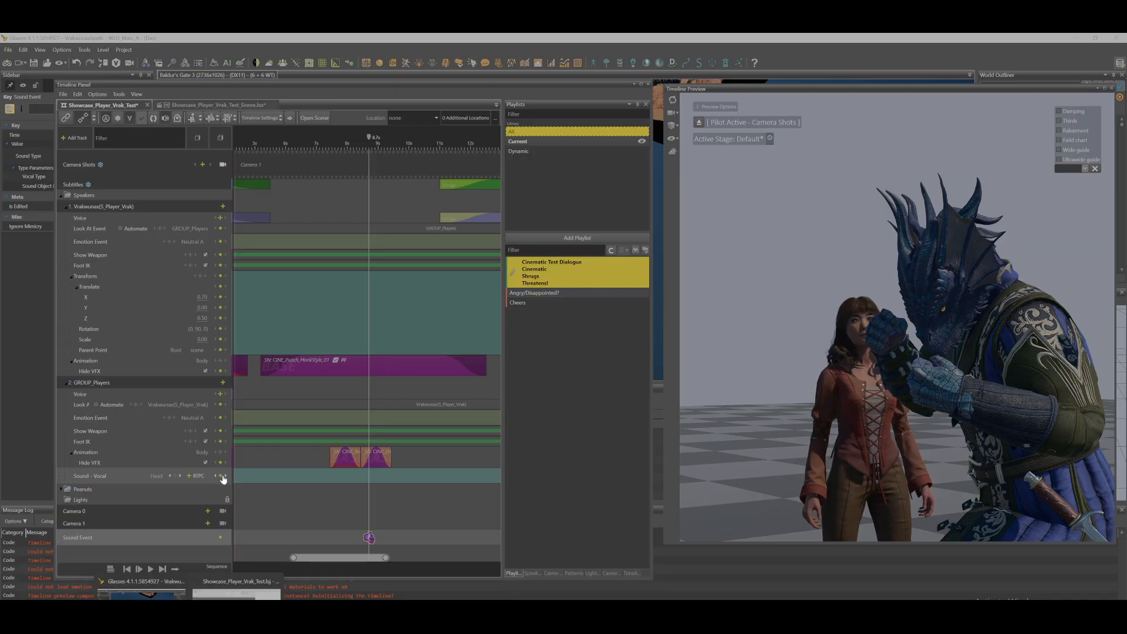
{"action": "left_click", "coordinate": [221, 476]}
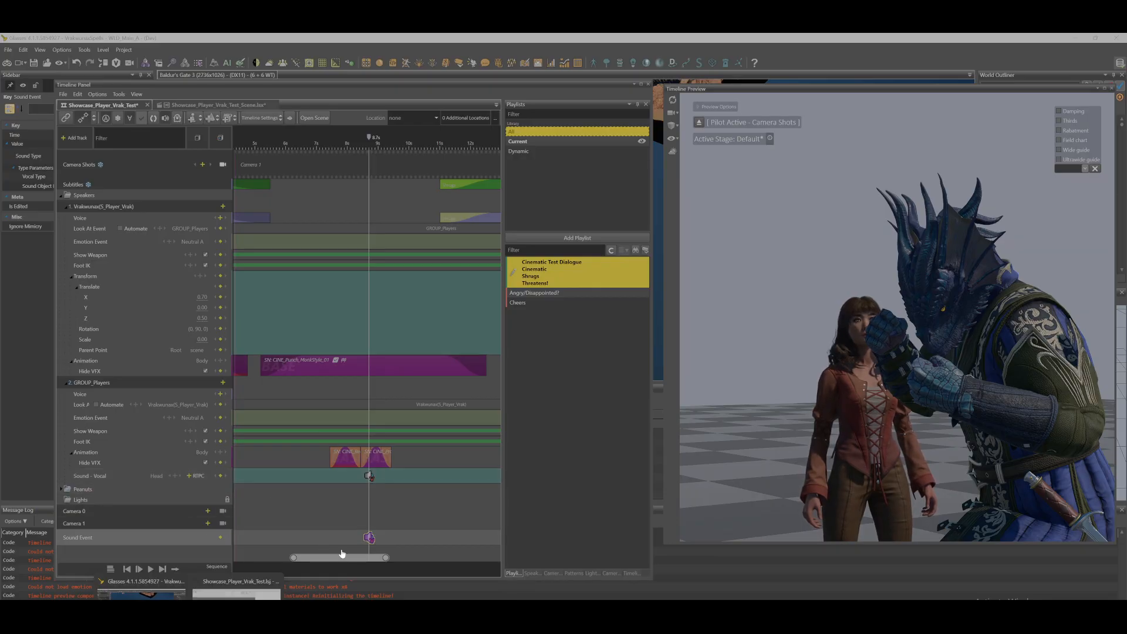
{"action": "left_click", "coordinate": [382, 482]}
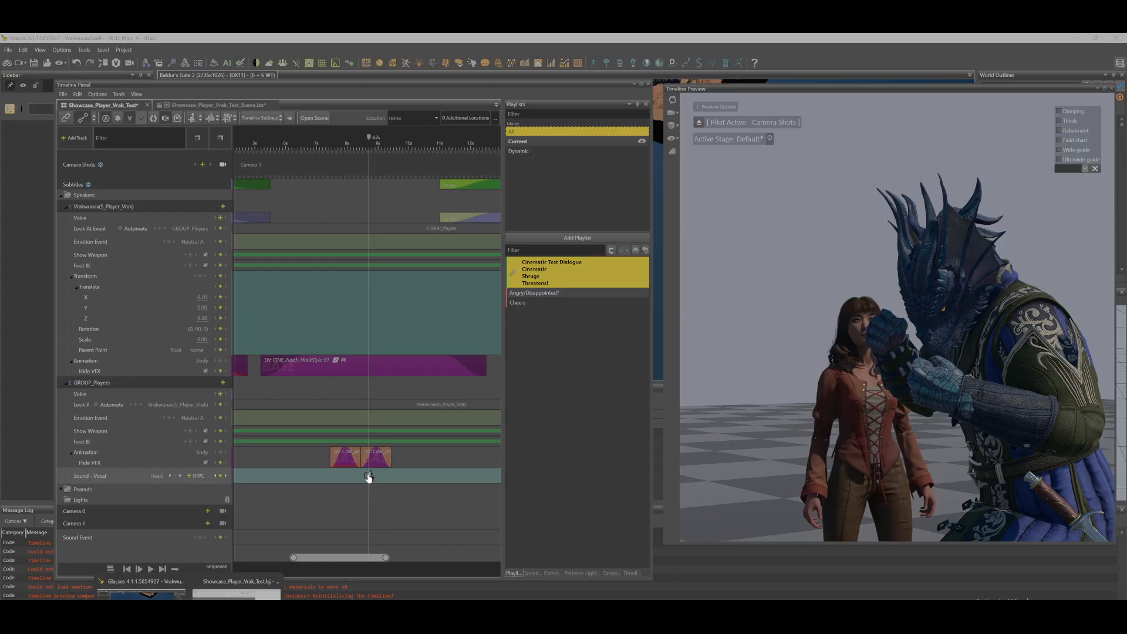
- Set the Vocal Type of the GROUP_Players vocal key to Fall after trying Pain
{"action": "right_click", "coordinate": [370, 478]}
{"action": "mouse_move", "coordinate": [380, 489]}
{"action": "left_click", "coordinate": [496, 520]}
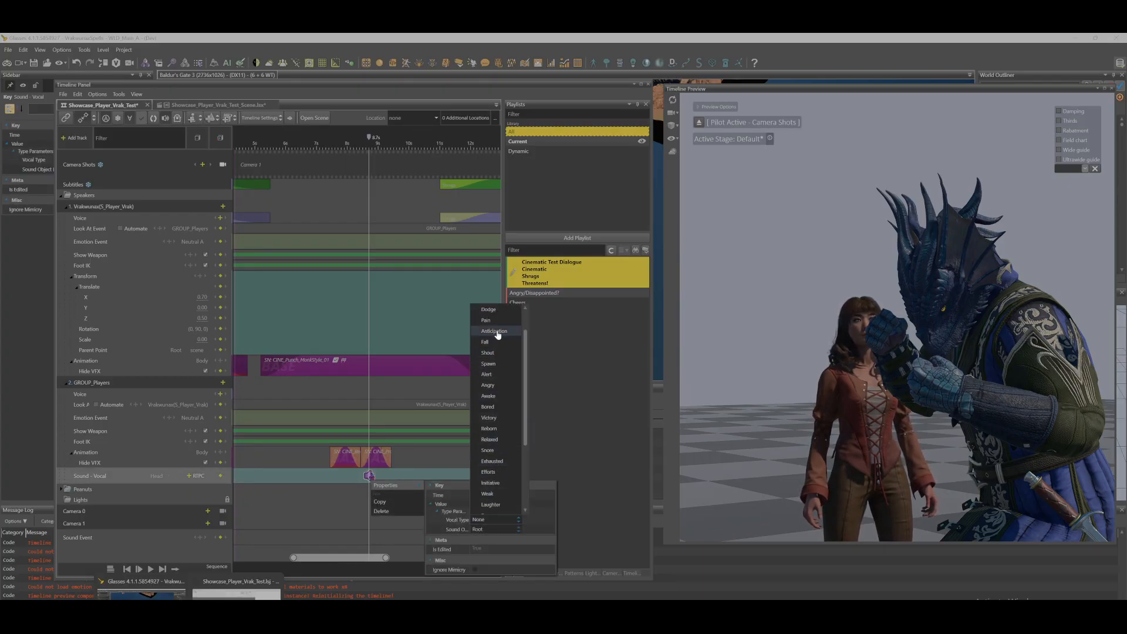
{"action": "left_click", "coordinate": [499, 320]}
{"action": "left_click", "coordinate": [502, 521]}
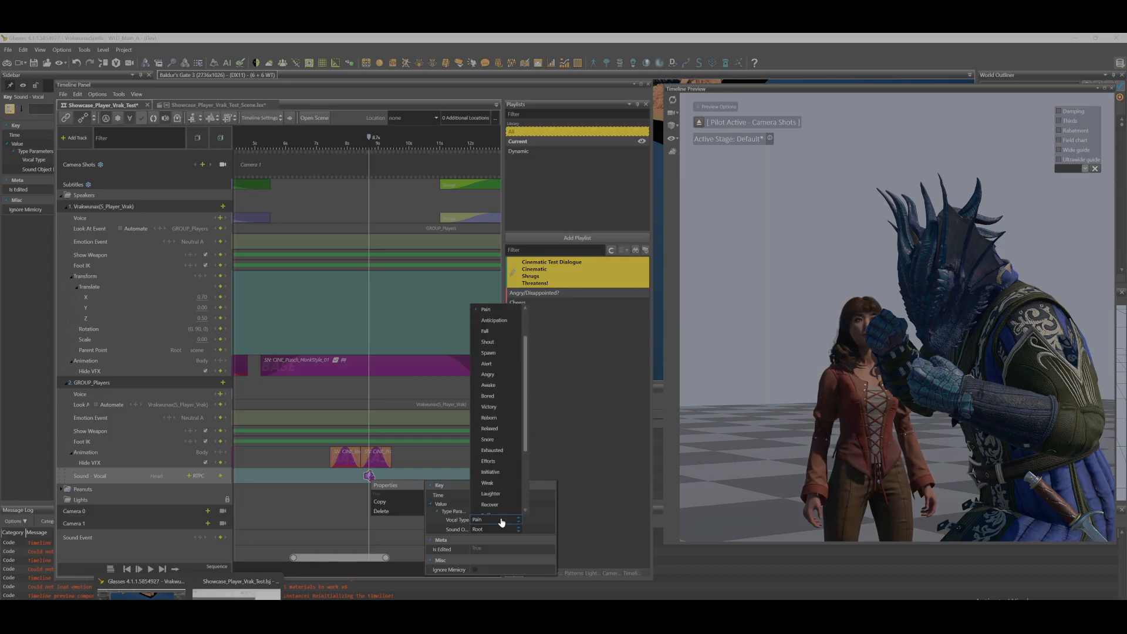
{"action": "left_click", "coordinate": [508, 327]}
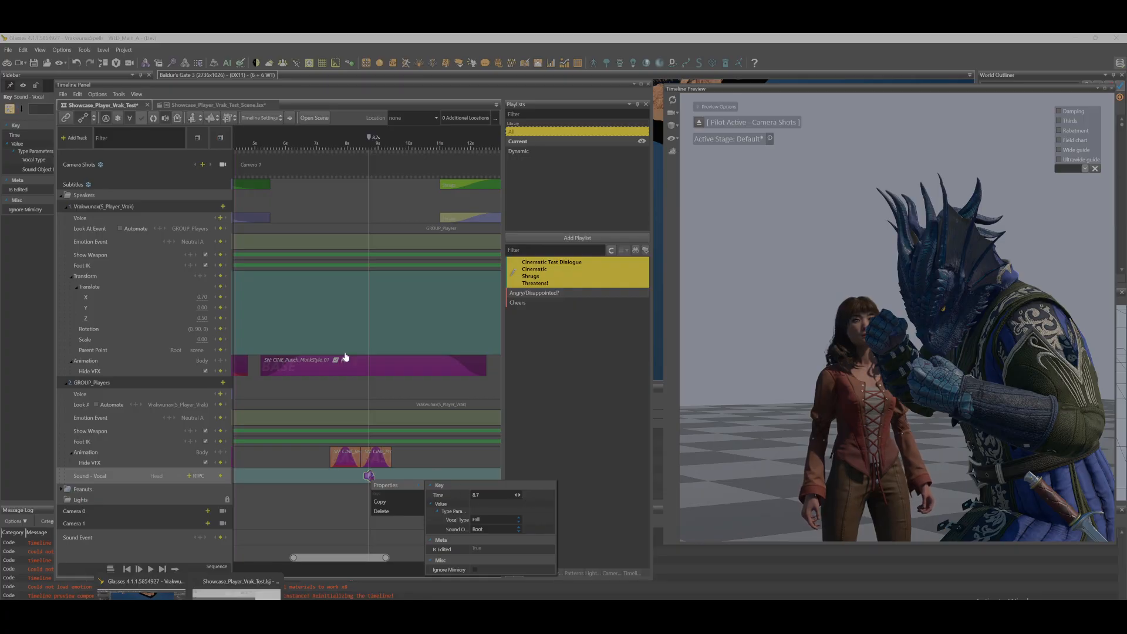
- Play the punch exchange to check the vocal sound, and scrub back to about 8.6 s
{"action": "left_click_drag", "start_coordinate": [351, 139], "coordinate": [263, 141]}
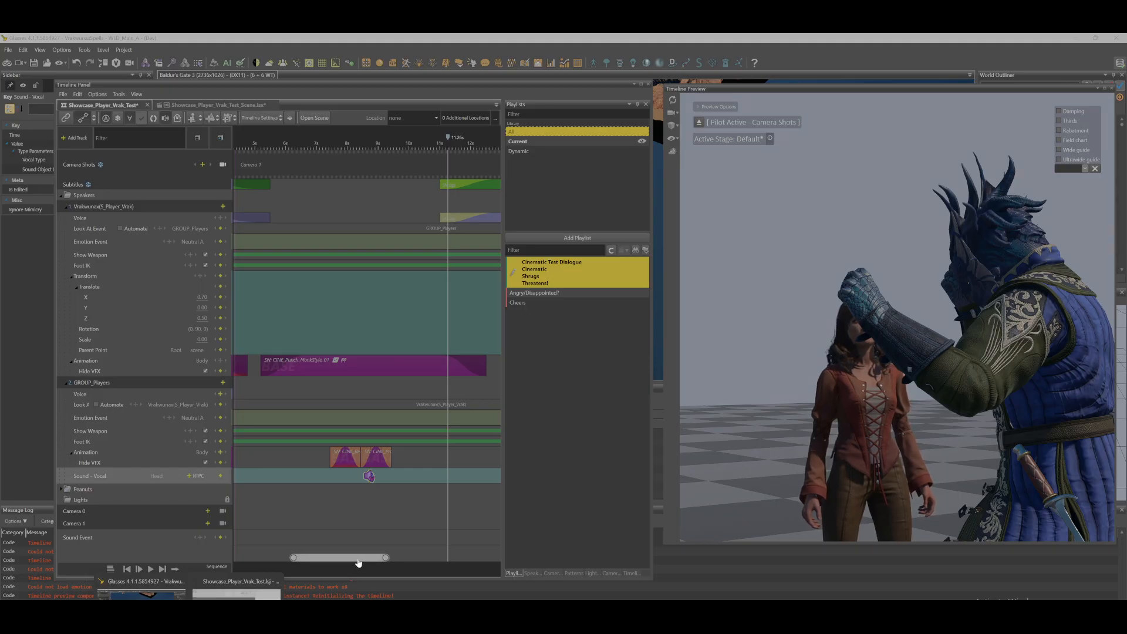
{"action": "left_click", "coordinate": [440, 151]}
{"action": "left_click_drag", "start_coordinate": [435, 156], "coordinate": [366, 230]}
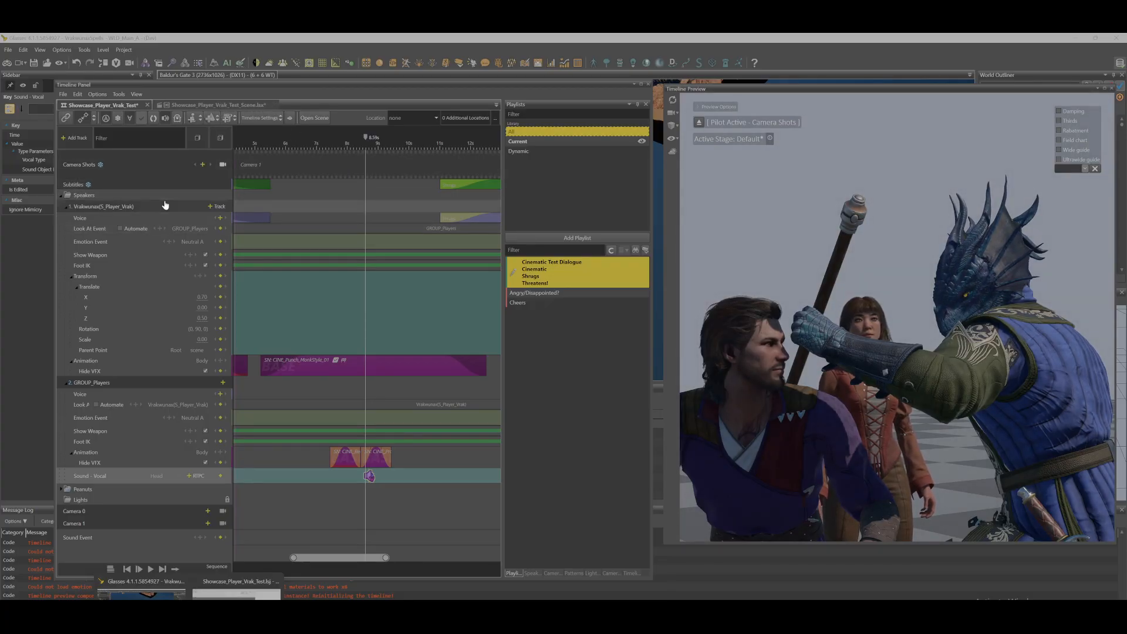
- Search the effect resources for "fire" and preview the two Flaming Sphere effects under Cast, Damage, Fire
{"action": "left_click", "coordinate": [224, 119]}
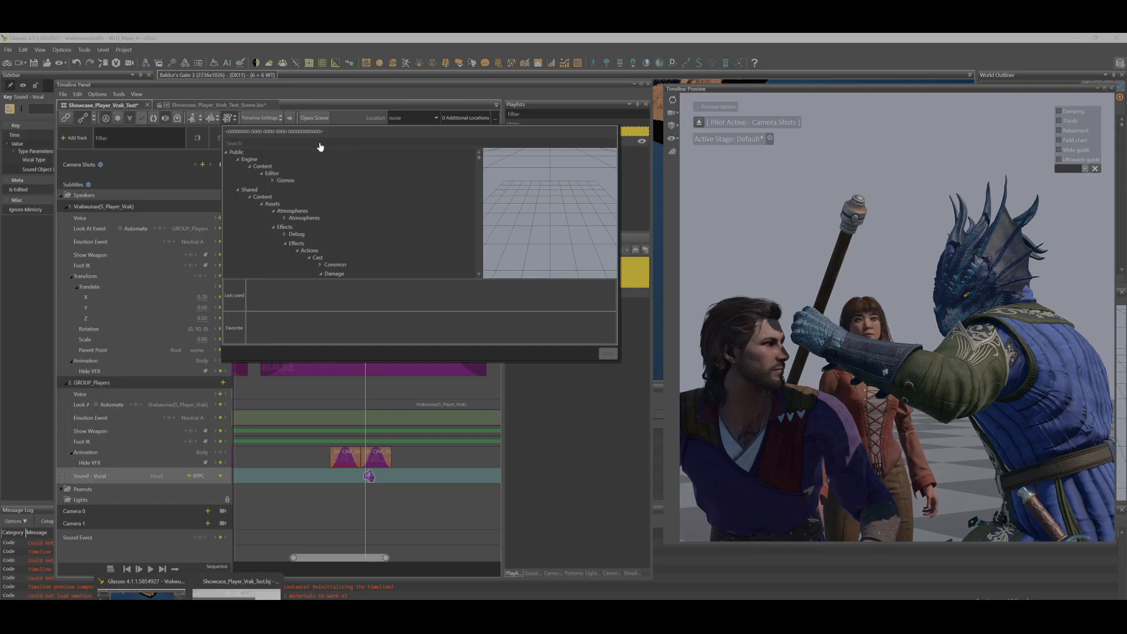
{"action": "type", "text": "fire"}
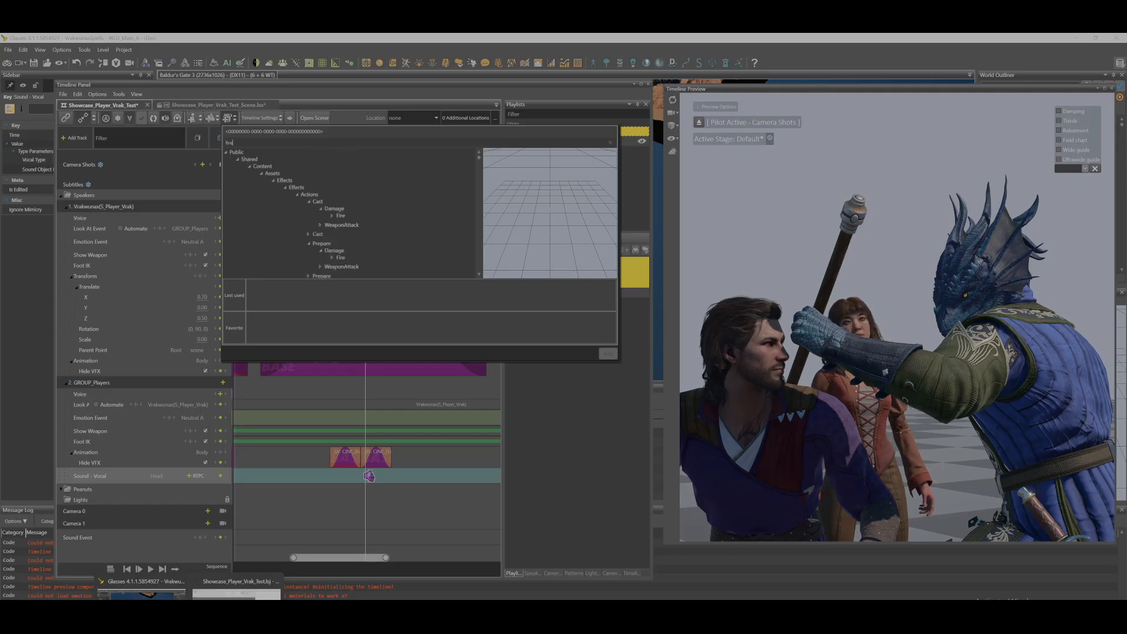
{"action": "left_click", "coordinate": [349, 216]}
{"action": "left_click", "coordinate": [332, 216]}
{"action": "left_click", "coordinate": [393, 224]}
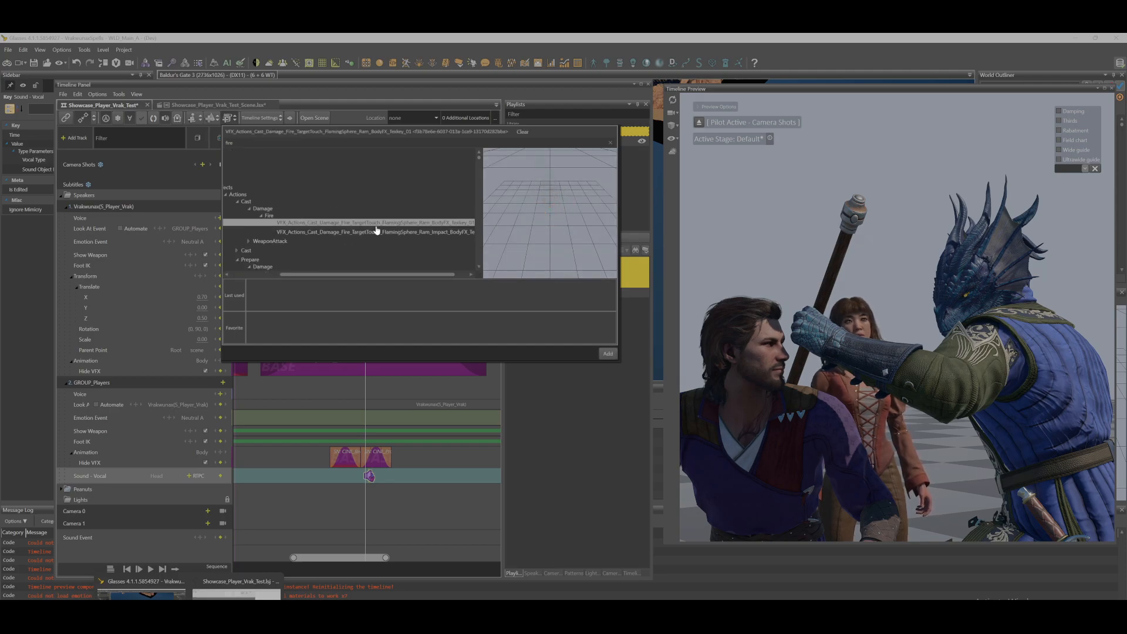
{"action": "left_click", "coordinate": [379, 232]}
{"action": "left_click_drag", "start_coordinate": [373, 275], "coordinate": [297, 276]}
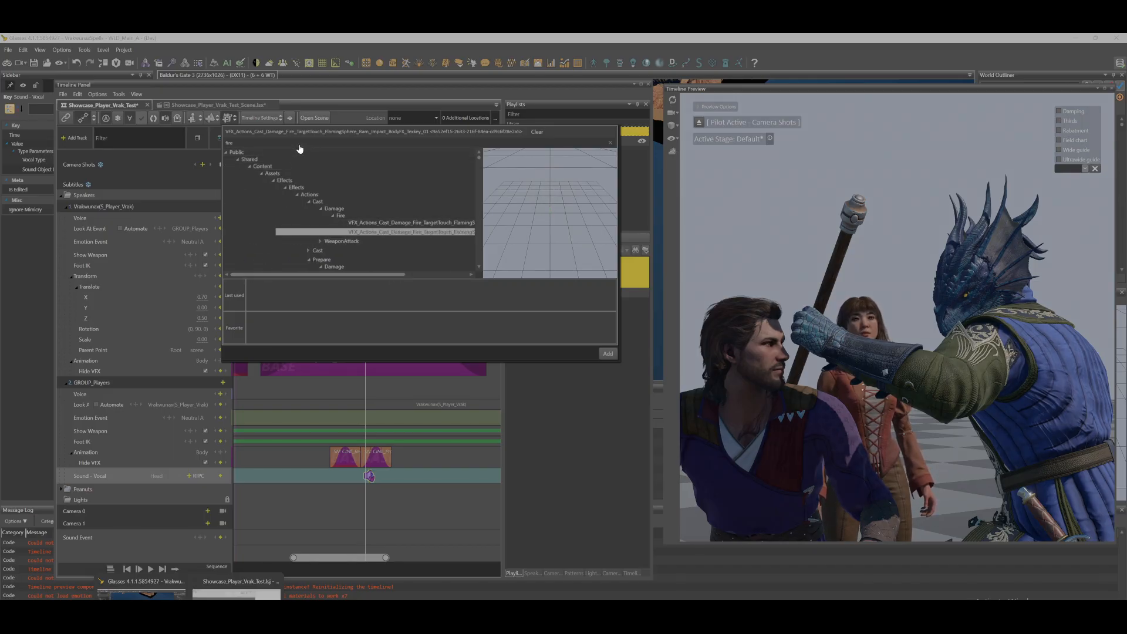
- Search the effects for "lightning" and add the VFX_Actions_Cast_WeaponAttack_Projectile_Arrow_Lightning effect to the timeline
{"action": "key", "text": "shift+Home"}
{"action": "type", "text": "lig"}
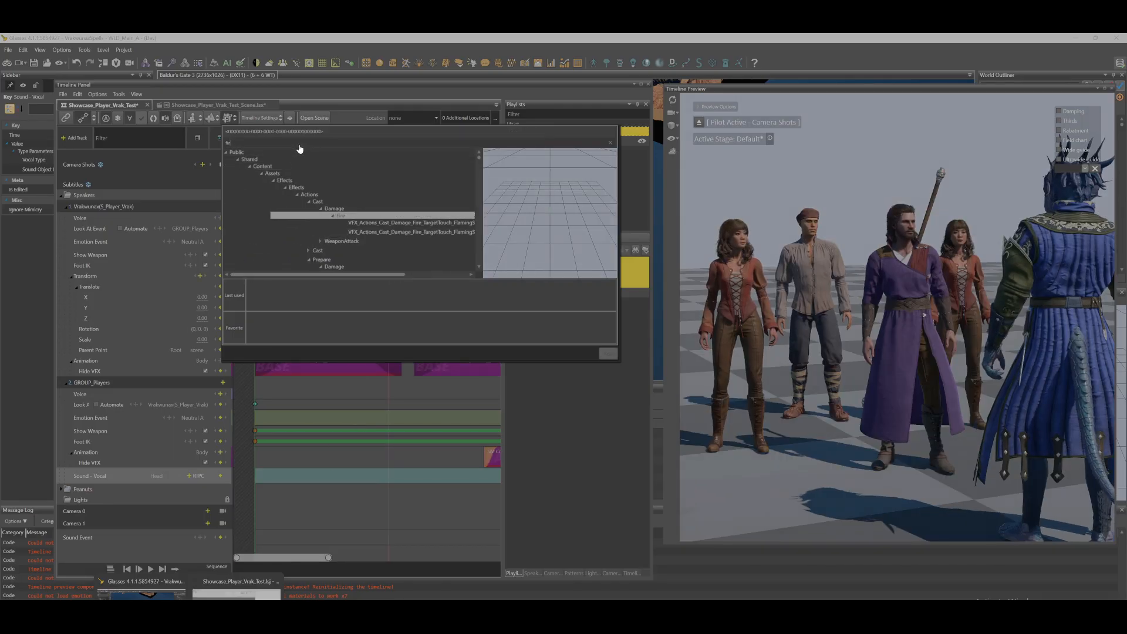
{"action": "type", "text": "htning"}
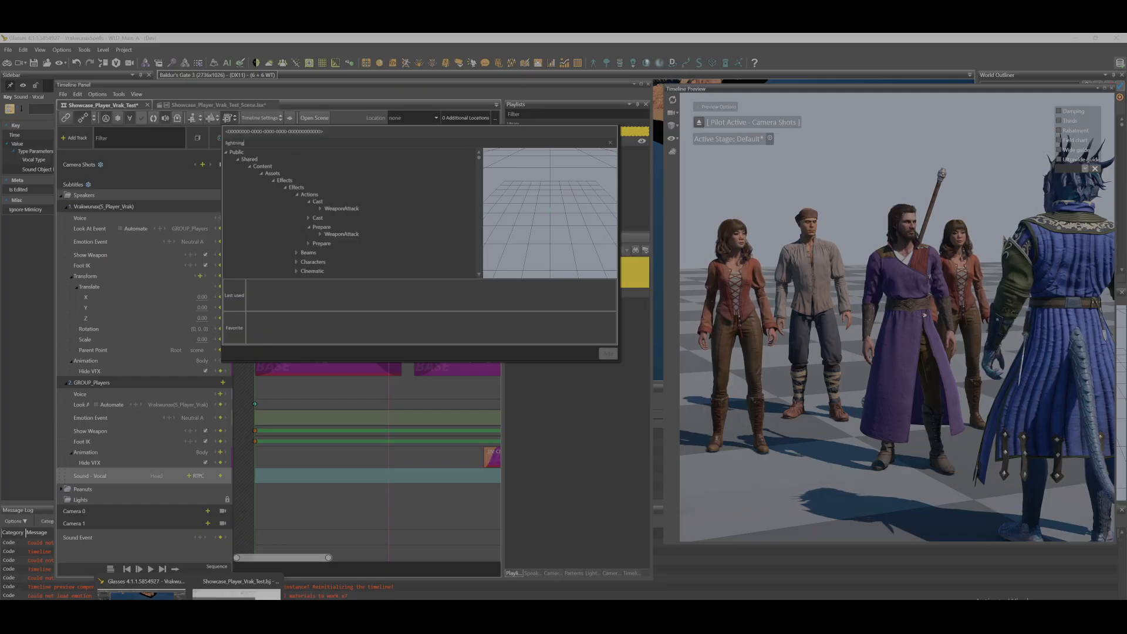
{"action": "left_click", "coordinate": [320, 208]}
{"action": "left_click", "coordinate": [352, 216]}
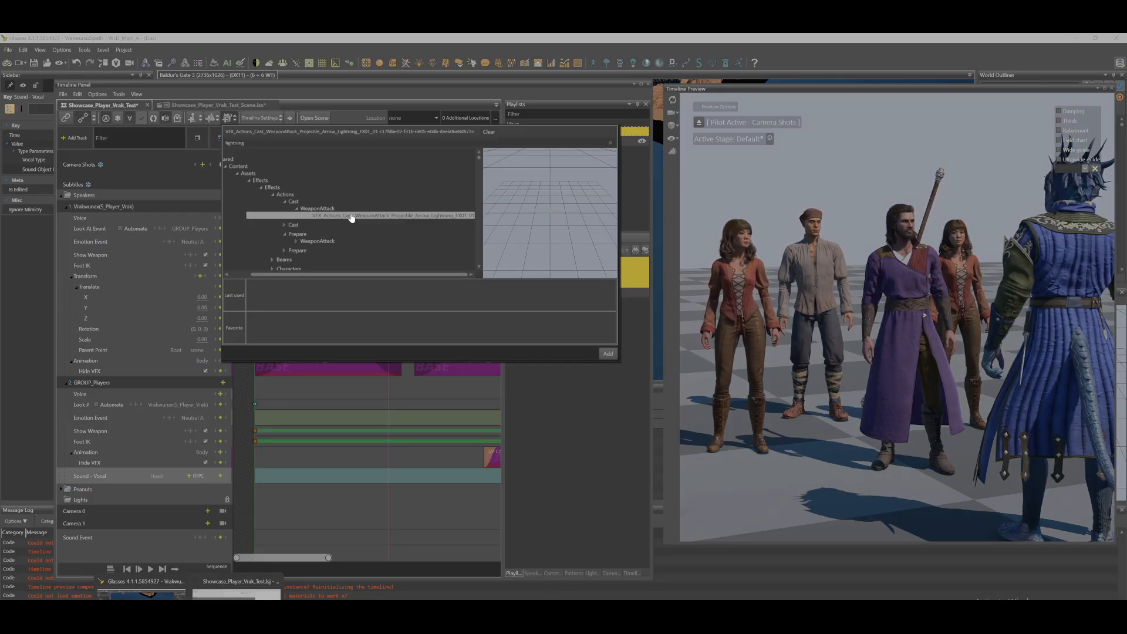
{"action": "left_click", "coordinate": [598, 353]}
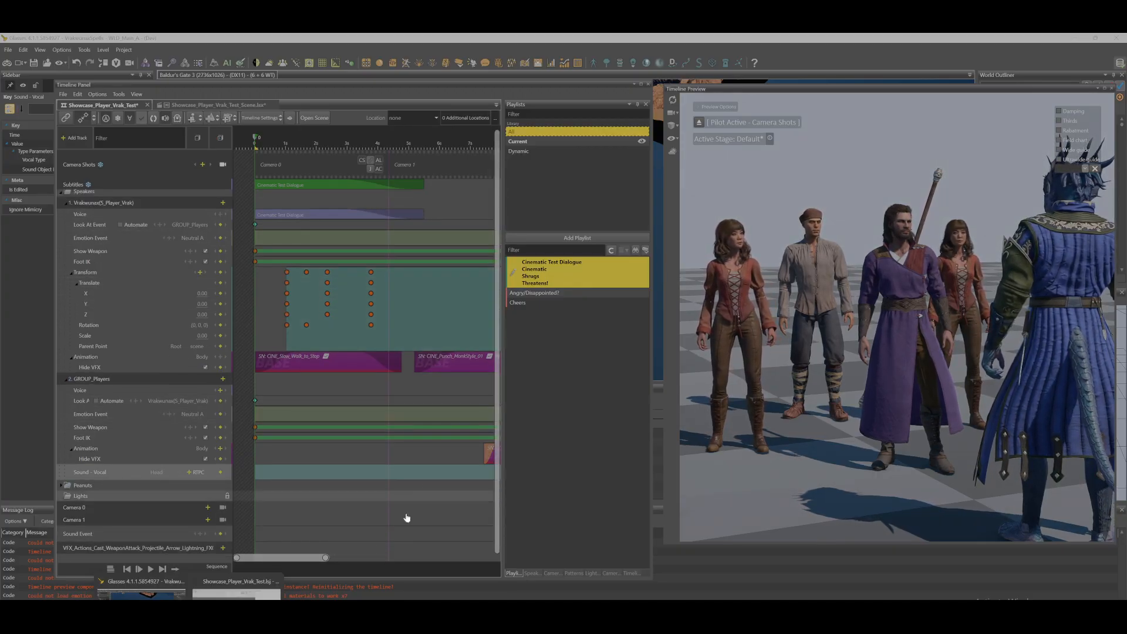
- Place the playhead at about 8.76 s, and raise and heighten the timeline panel to make room below the lightning effect
{"action": "left_click_drag", "start_coordinate": [287, 559], "coordinate": [341, 563]}
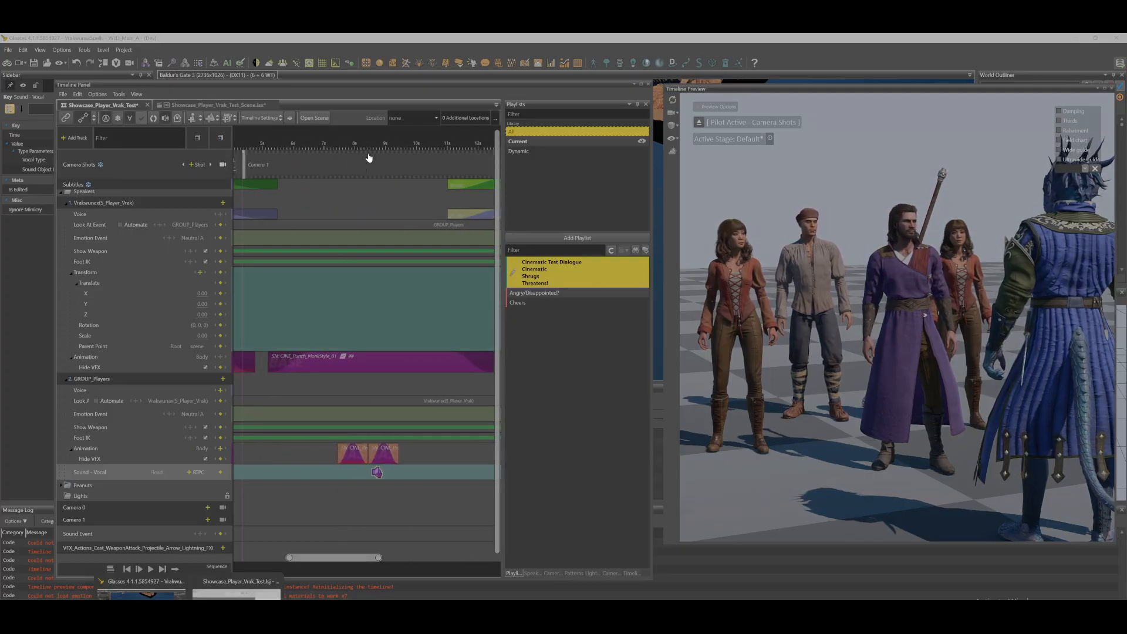
{"action": "left_click", "coordinate": [374, 145]}
{"action": "left_click_drag", "start_coordinate": [374, 146], "coordinate": [380, 178]}
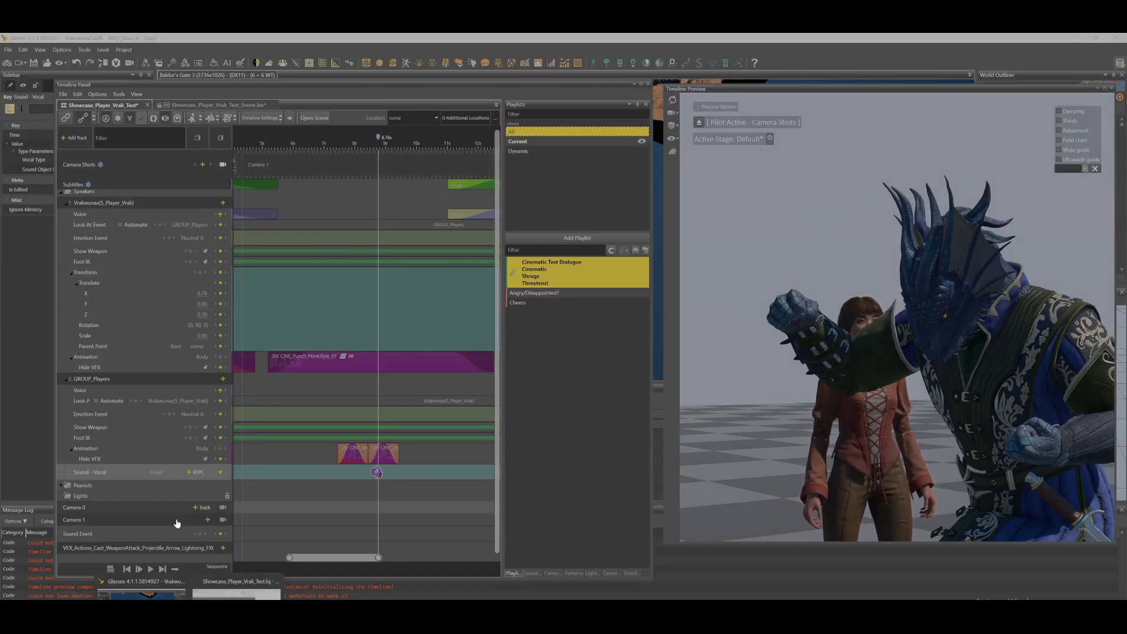
{"action": "left_click", "coordinate": [218, 550]}
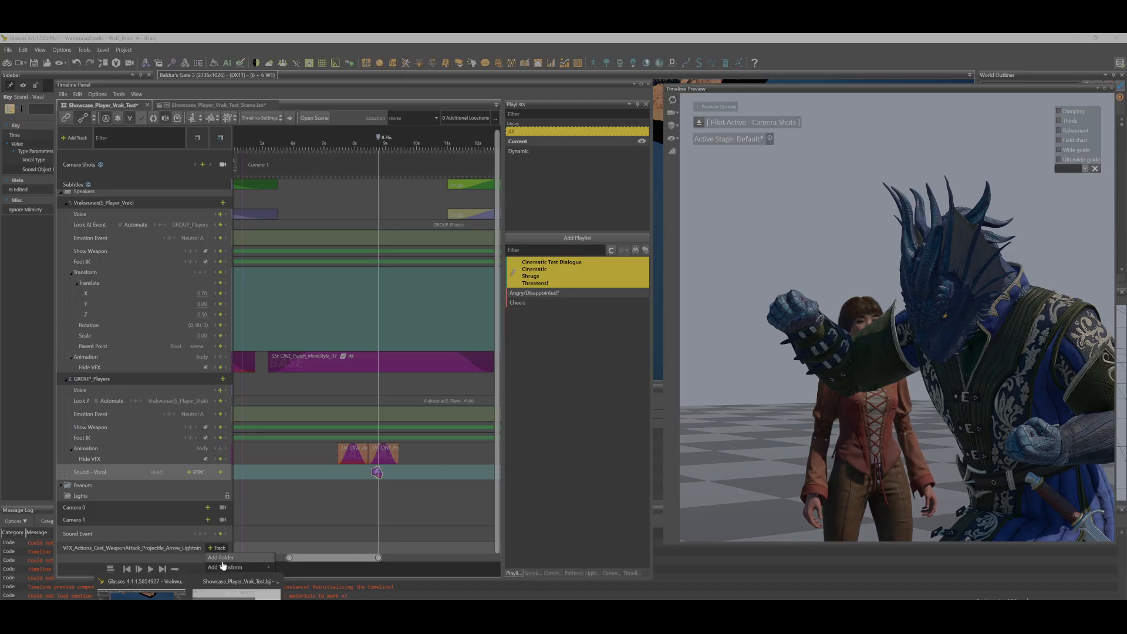
{"action": "left_click", "coordinate": [161, 549]}
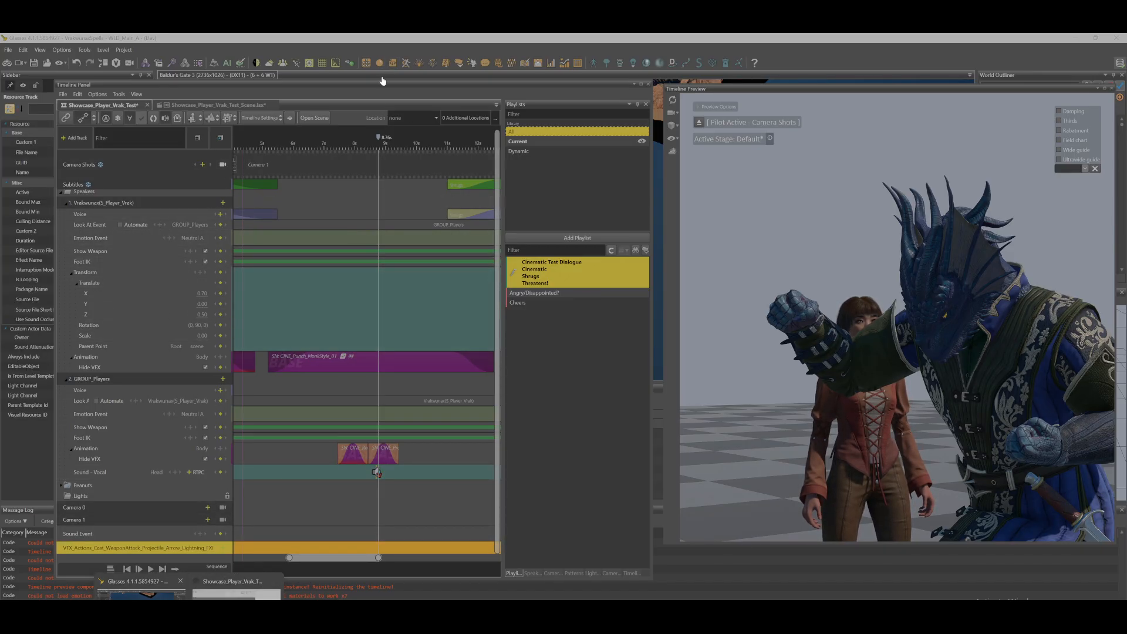
{"action": "left_click_drag", "start_coordinate": [346, 89], "coordinate": [353, 57]}
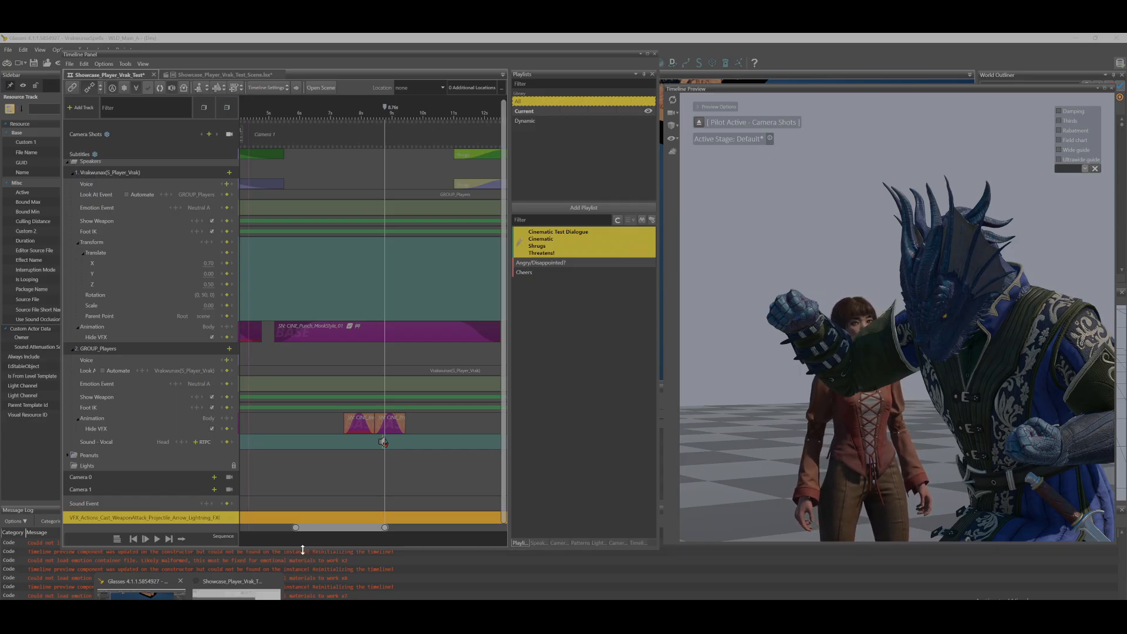
{"action": "left_click_drag", "start_coordinate": [303, 550], "coordinate": [303, 599]}
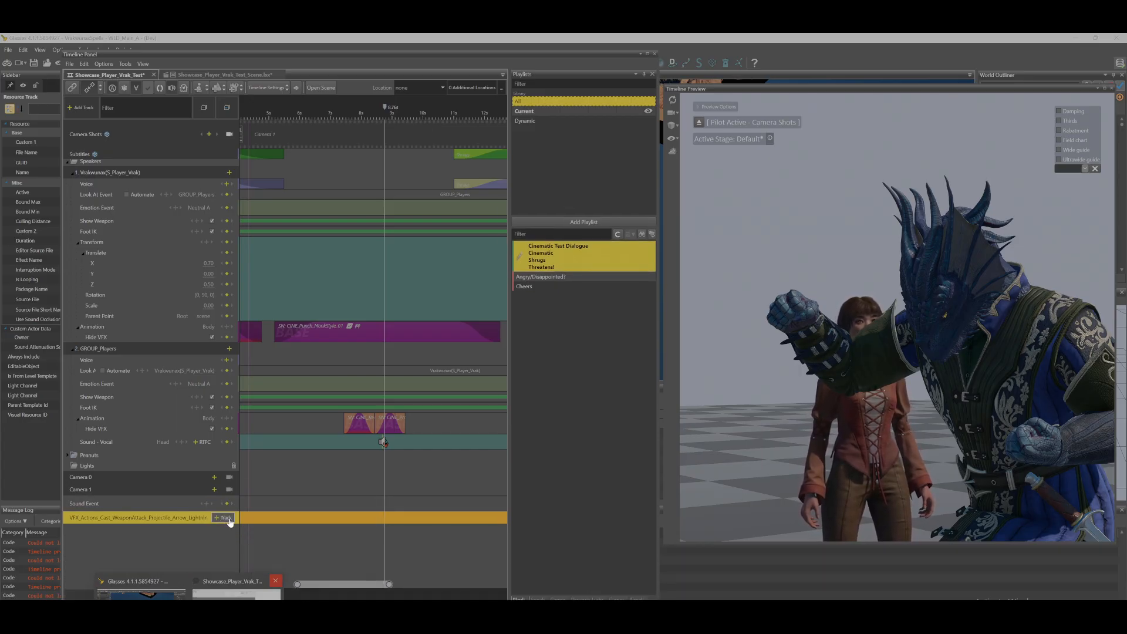
- Add a Play Effect track to the lightning effect, key it at 8.76 s, and check the key's properties
{"action": "left_click", "coordinate": [226, 518]}
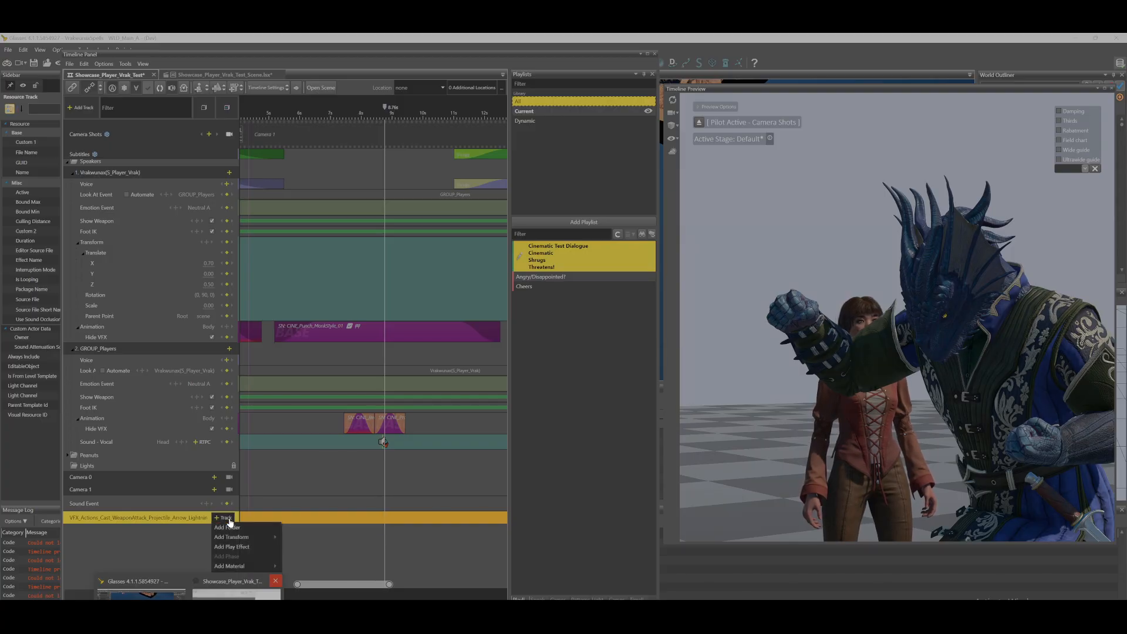
{"action": "left_click", "coordinate": [234, 547]}
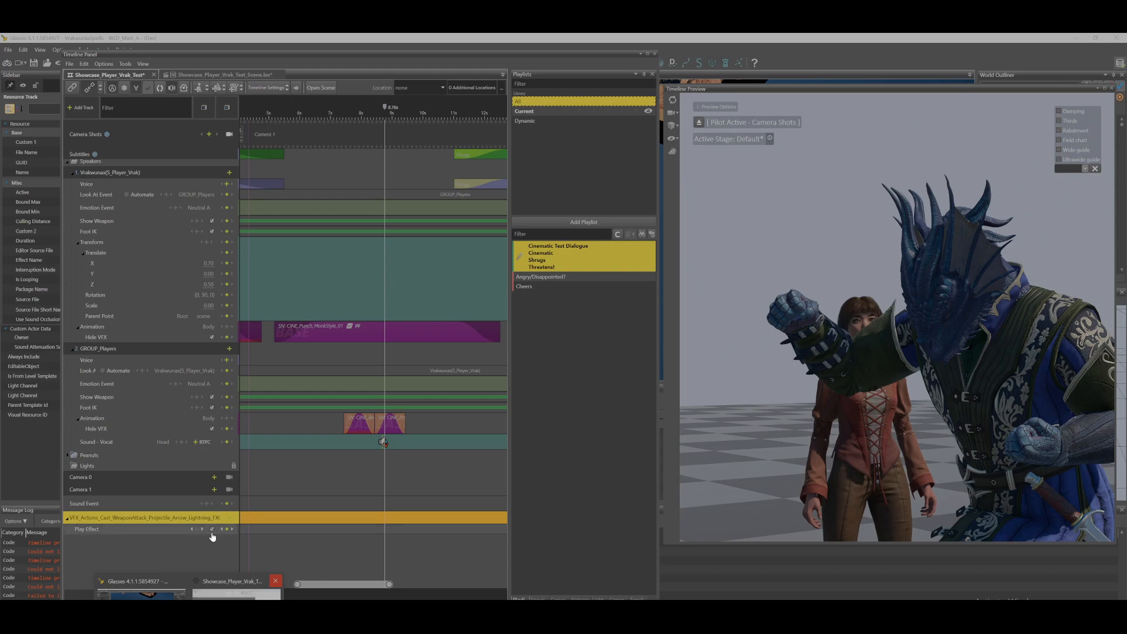
{"action": "left_click", "coordinate": [227, 530]}
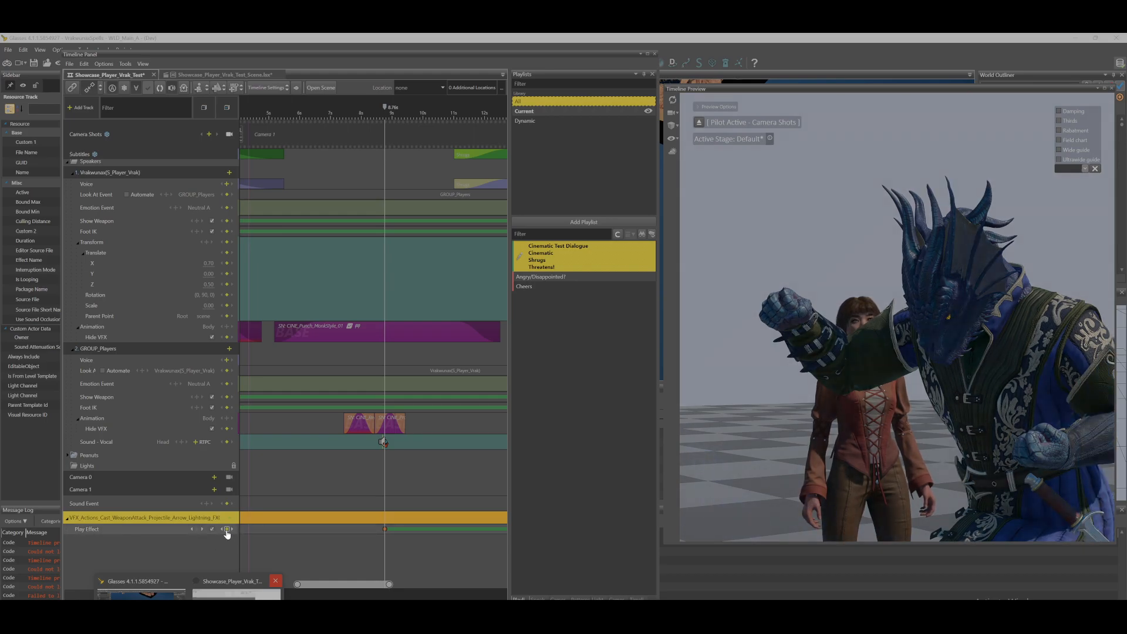
{"action": "left_click", "coordinate": [385, 531]}
{"action": "right_click", "coordinate": [384, 532]}
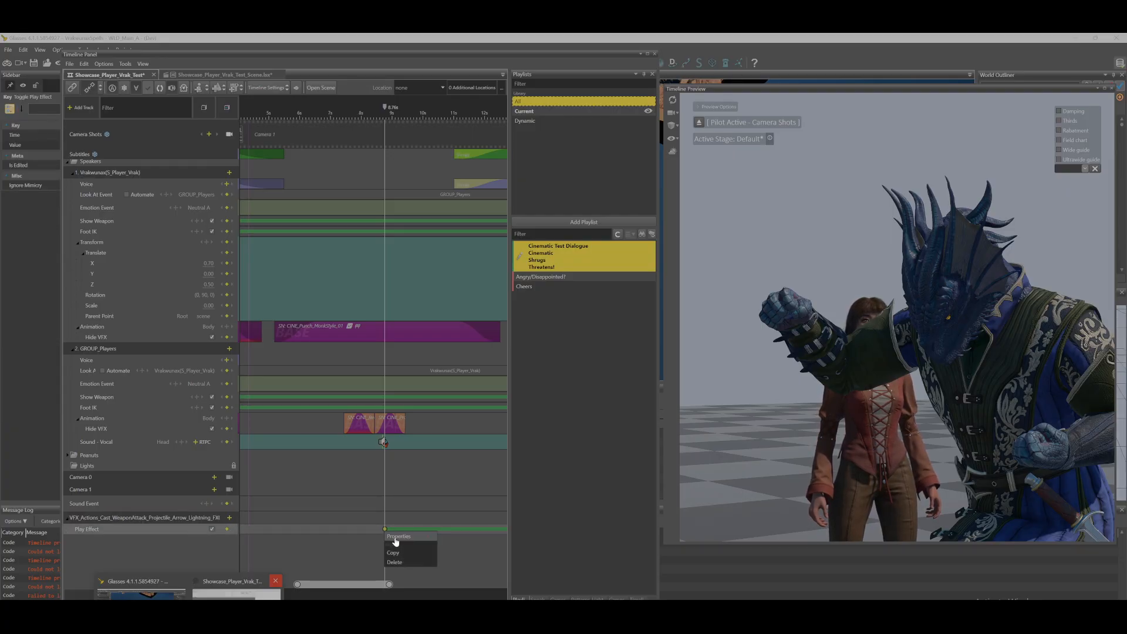
{"action": "mouse_move", "coordinate": [395, 540]}
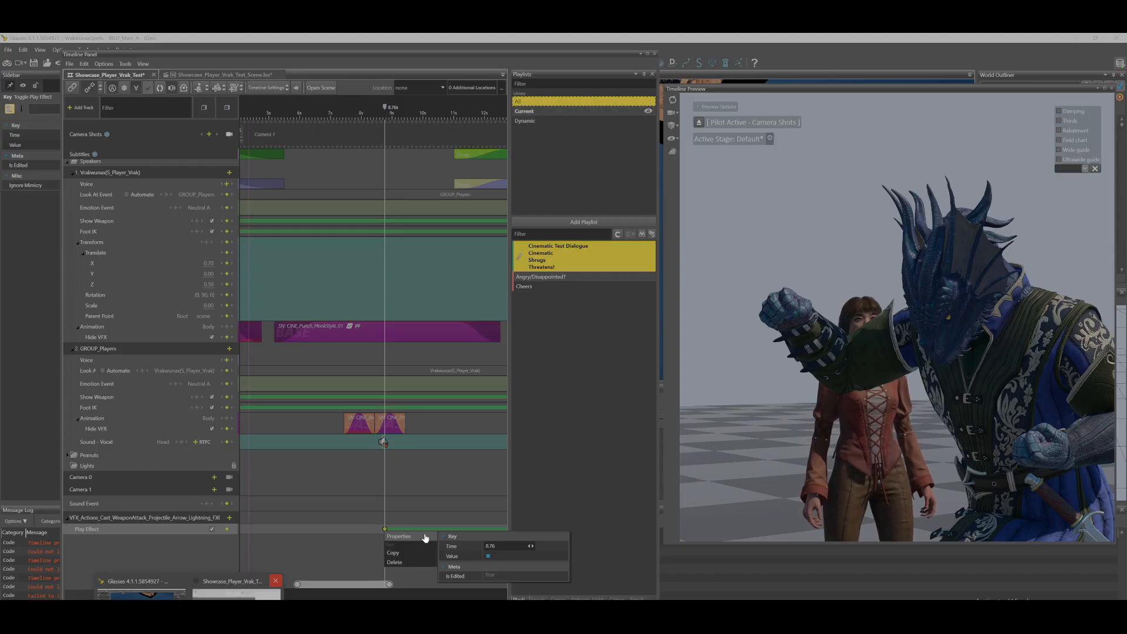
{"action": "left_click", "coordinate": [403, 508]}
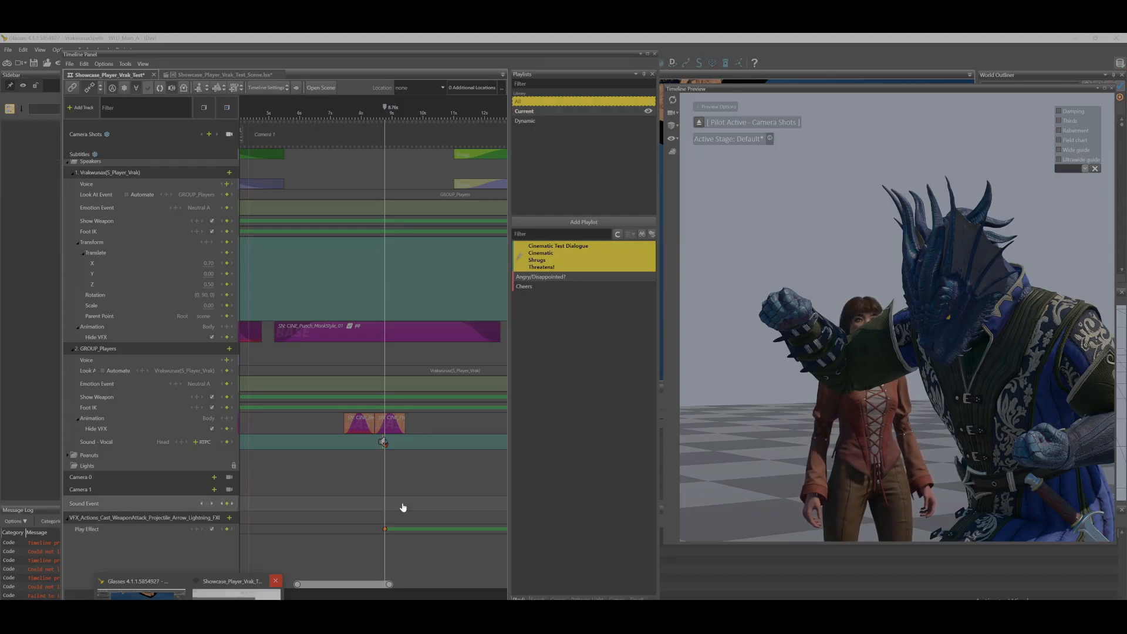
- Add a Transform track keyed at 8.76 s to the lightning effect, and delete its Play Effect track
{"action": "left_click", "coordinate": [229, 519]}
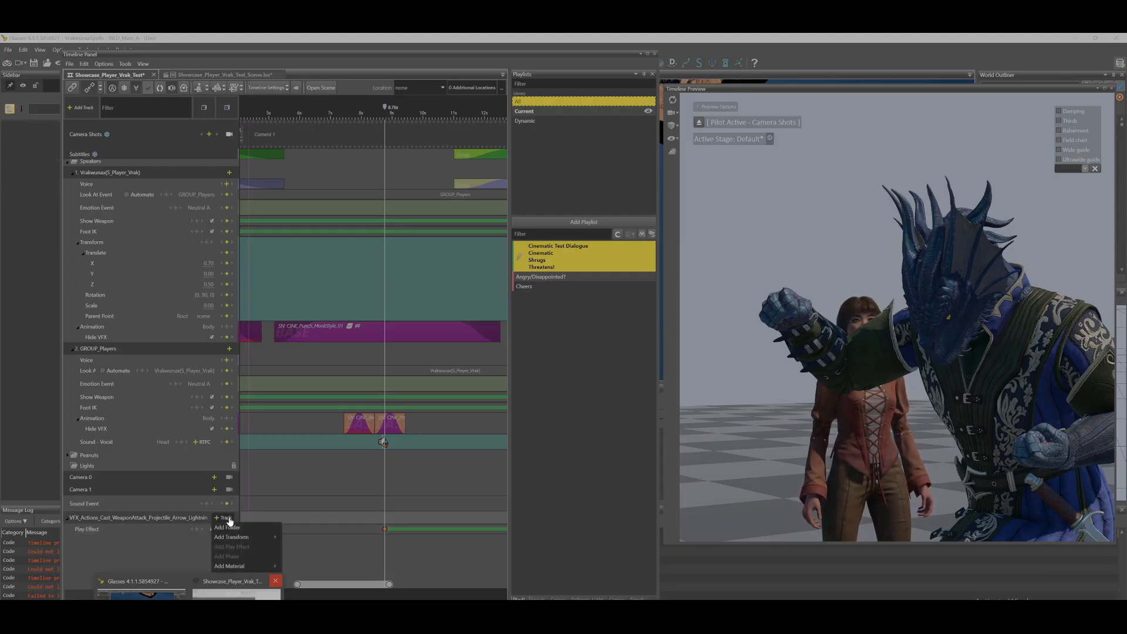
{"action": "left_click", "coordinate": [292, 547]}
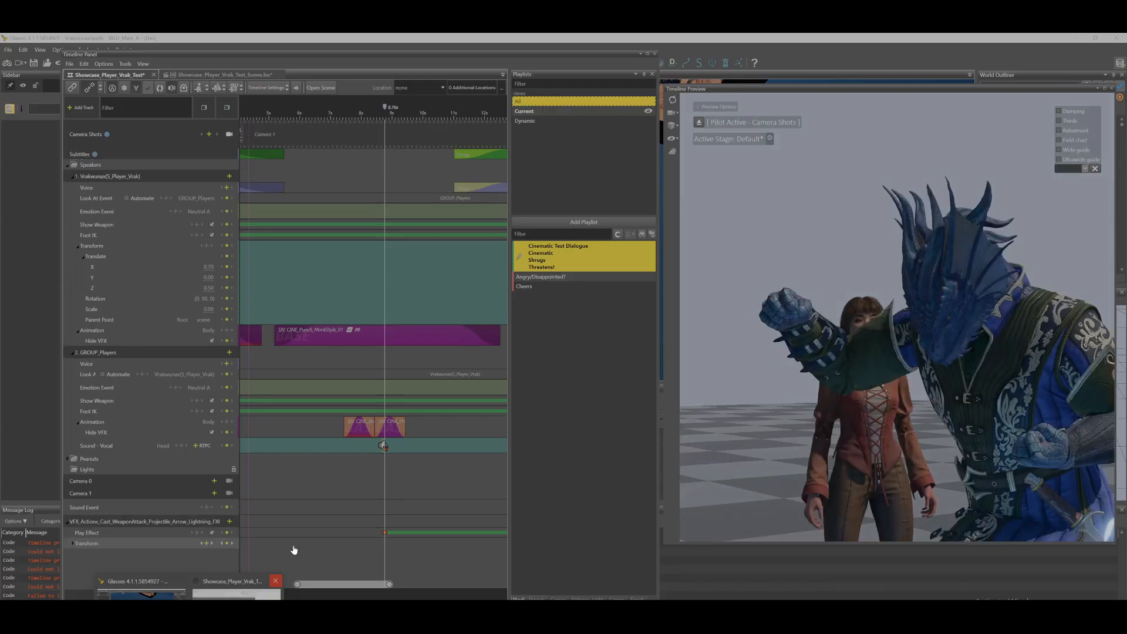
{"action": "left_click", "coordinate": [206, 544]}
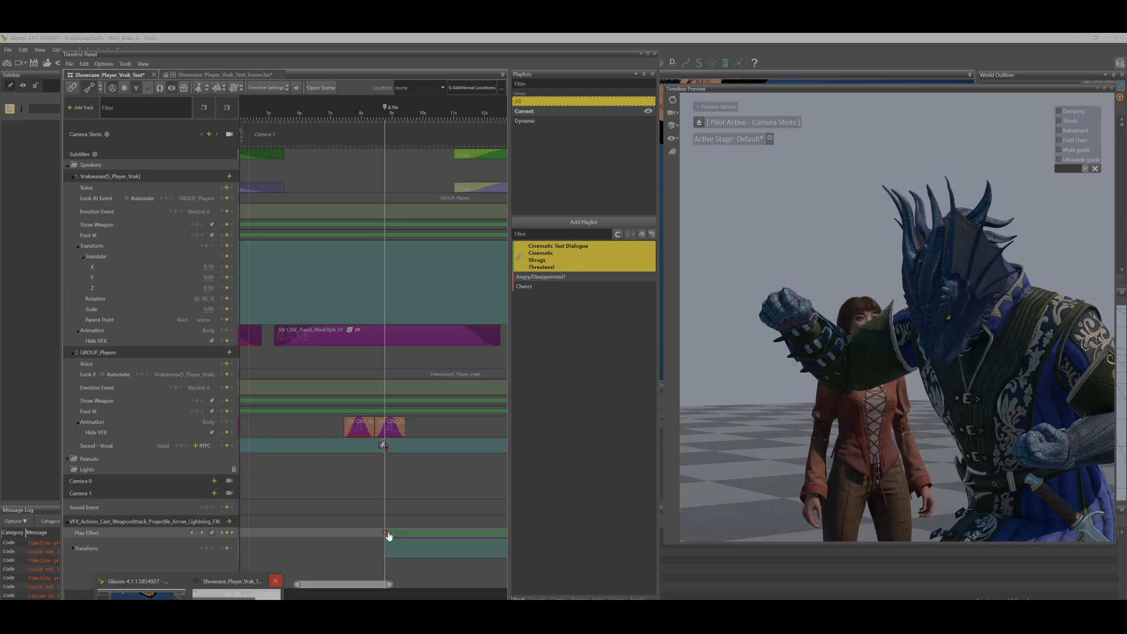
{"action": "left_click", "coordinate": [121, 532]}
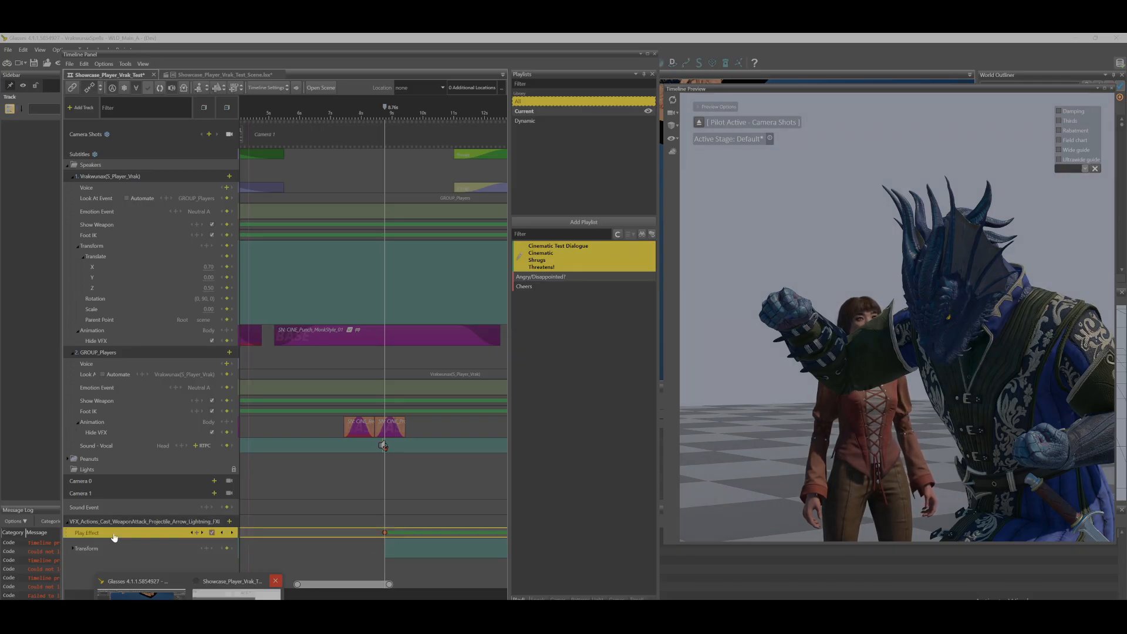
{"action": "key", "text": "Delete"}
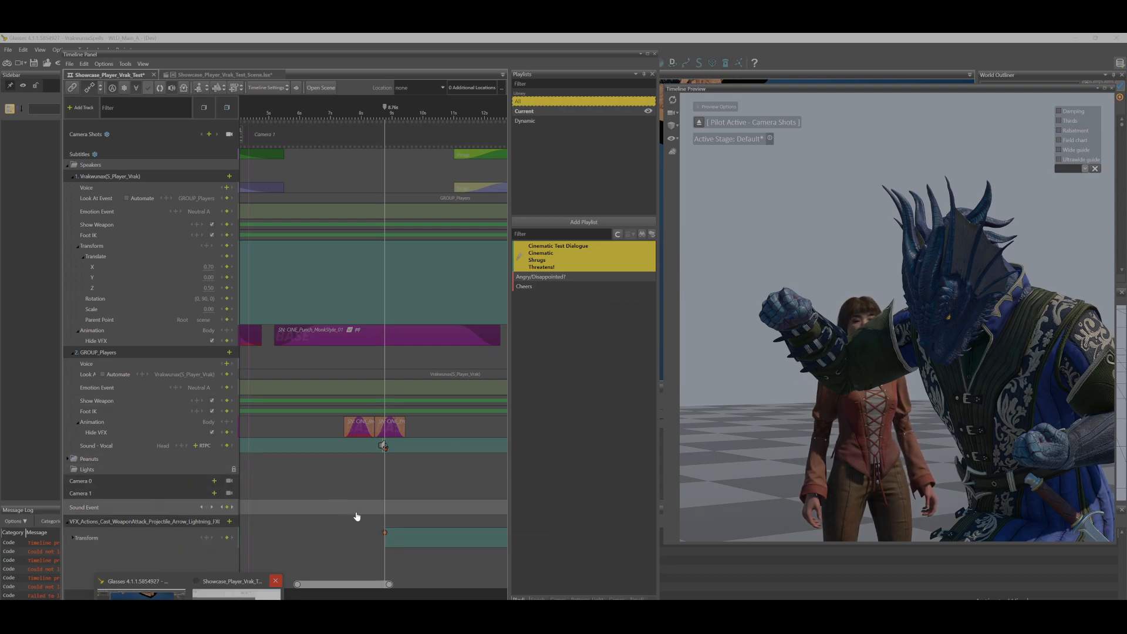
- Check the Transform key's properties, expand the track to its Parent Point, and cancel the prompt to save unsaved items
{"action": "right_click", "coordinate": [384, 534]}
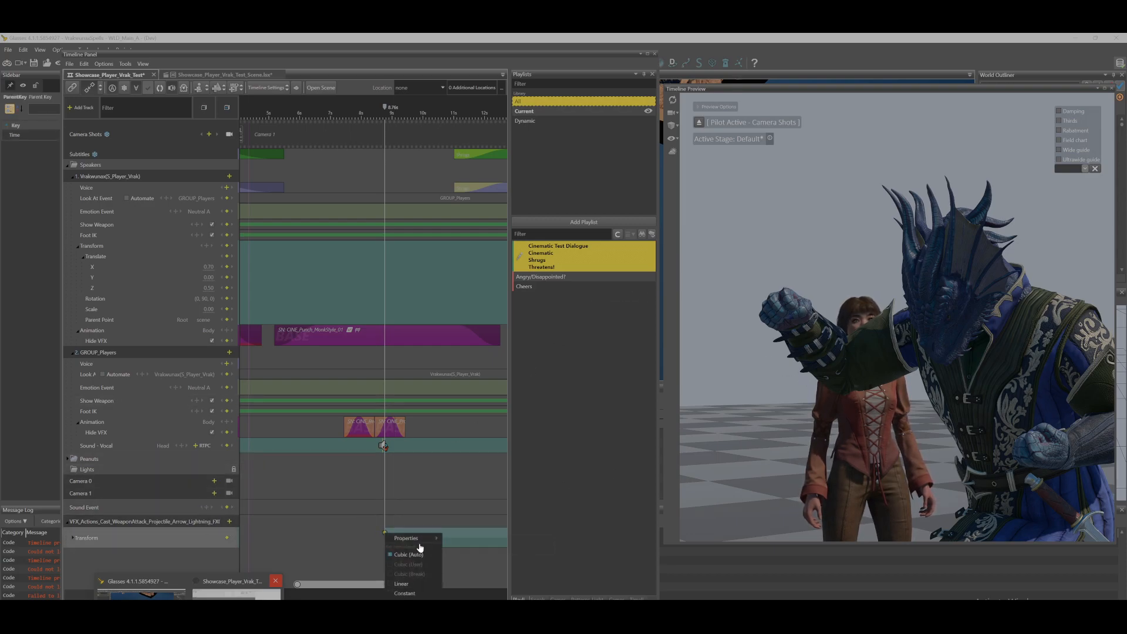
{"action": "mouse_move", "coordinate": [426, 539]}
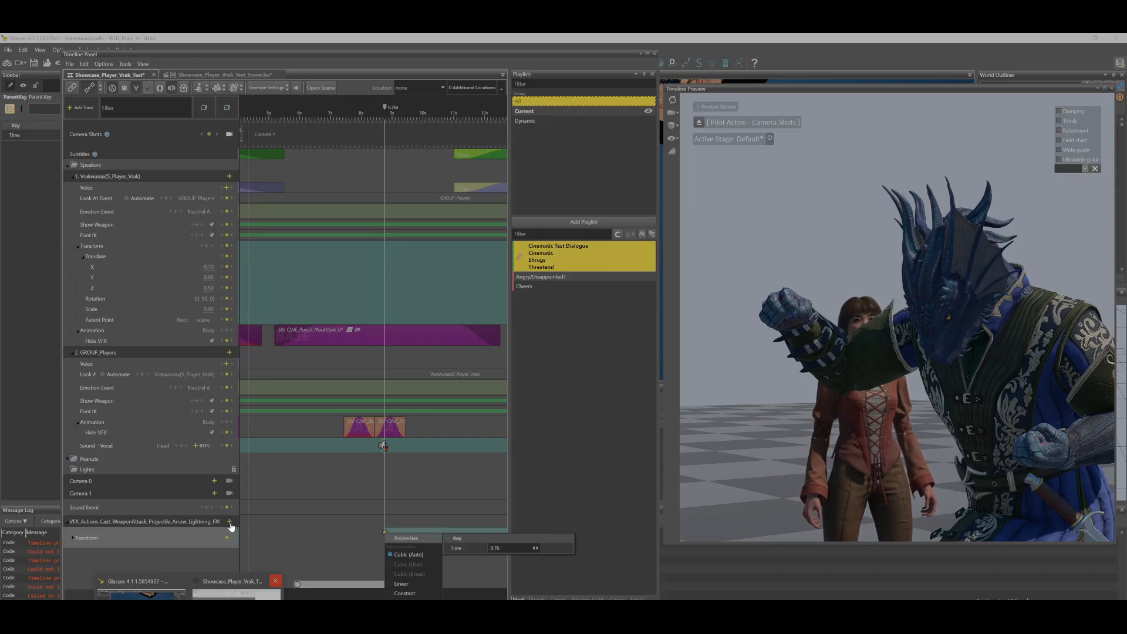
{"action": "left_click", "coordinate": [210, 540]}
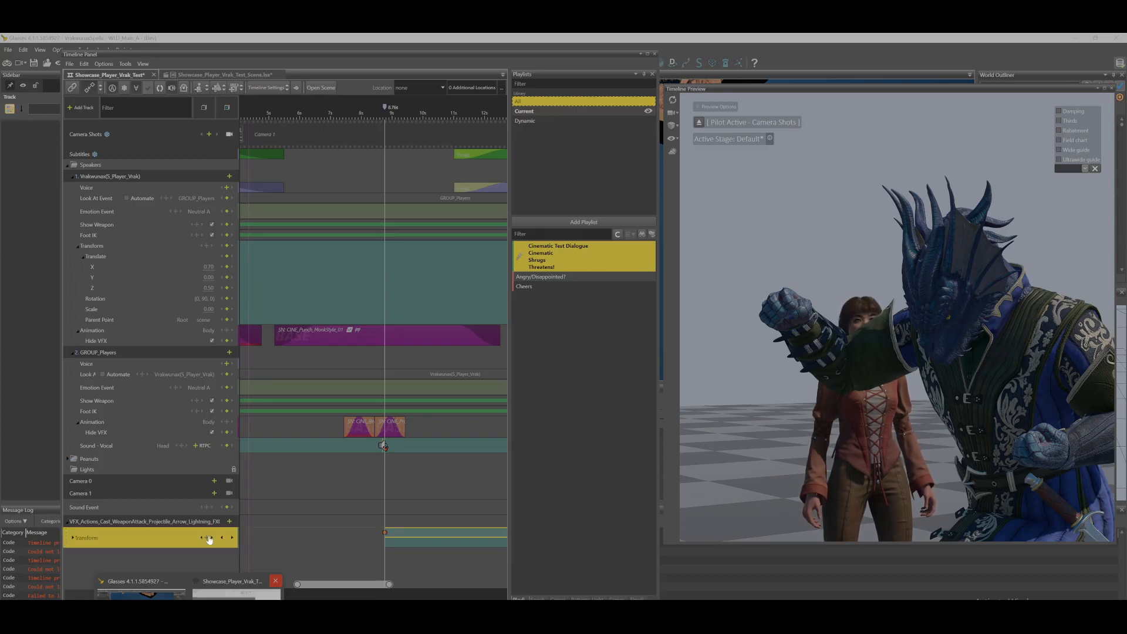
{"action": "left_click", "coordinate": [73, 538]}
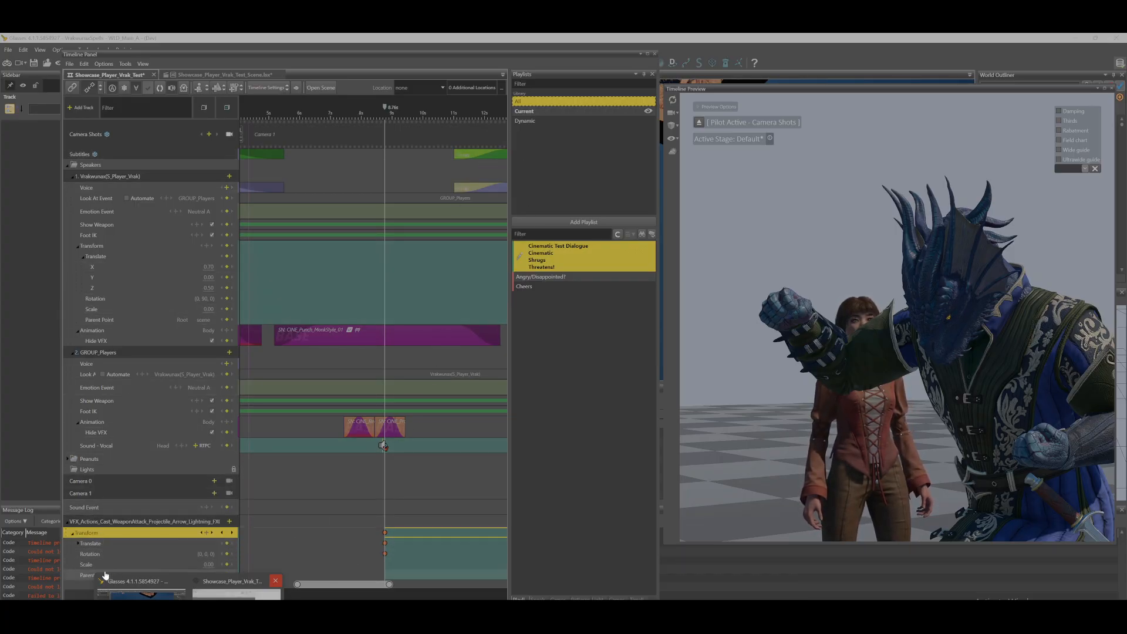
{"action": "left_click", "coordinate": [81, 577]}
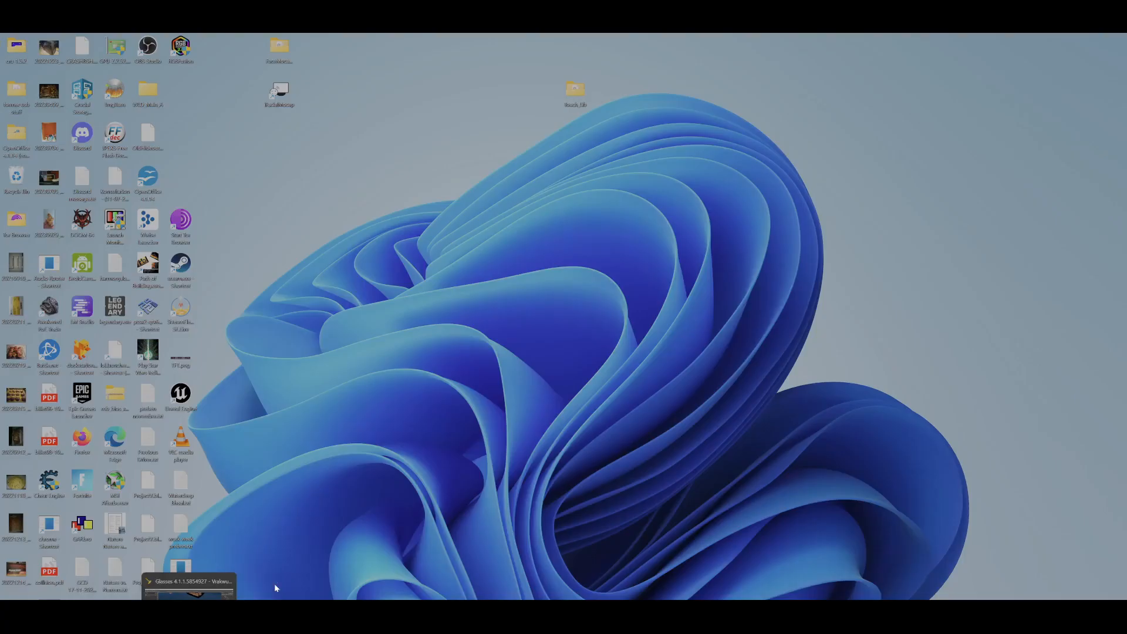
{"action": "left_click", "coordinate": [275, 581]}
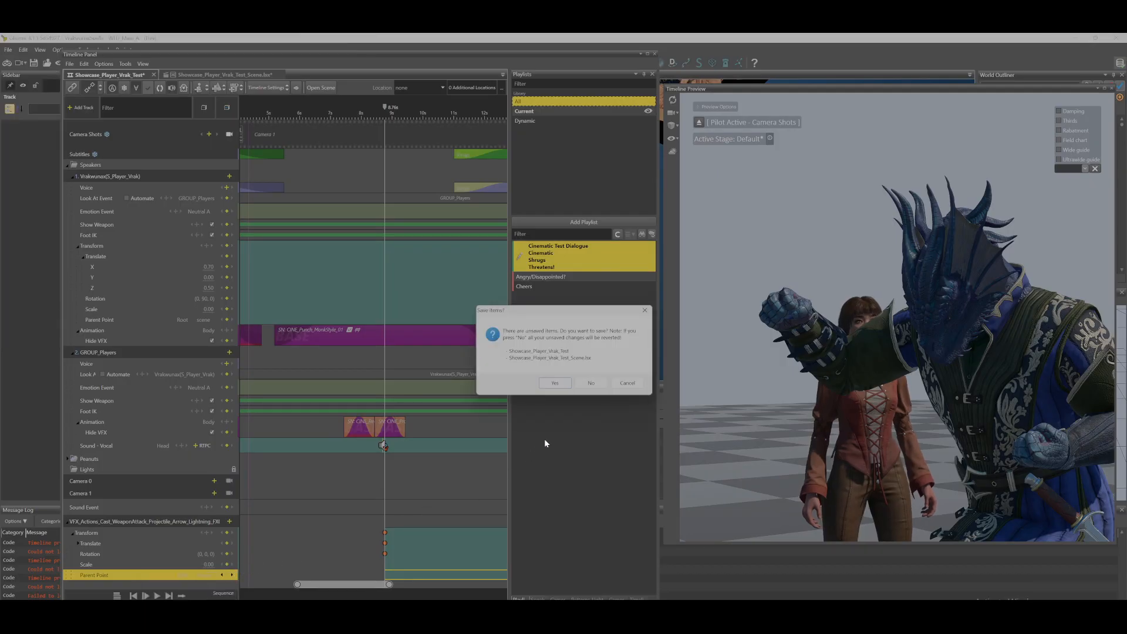
{"action": "left_click", "coordinate": [628, 383]}
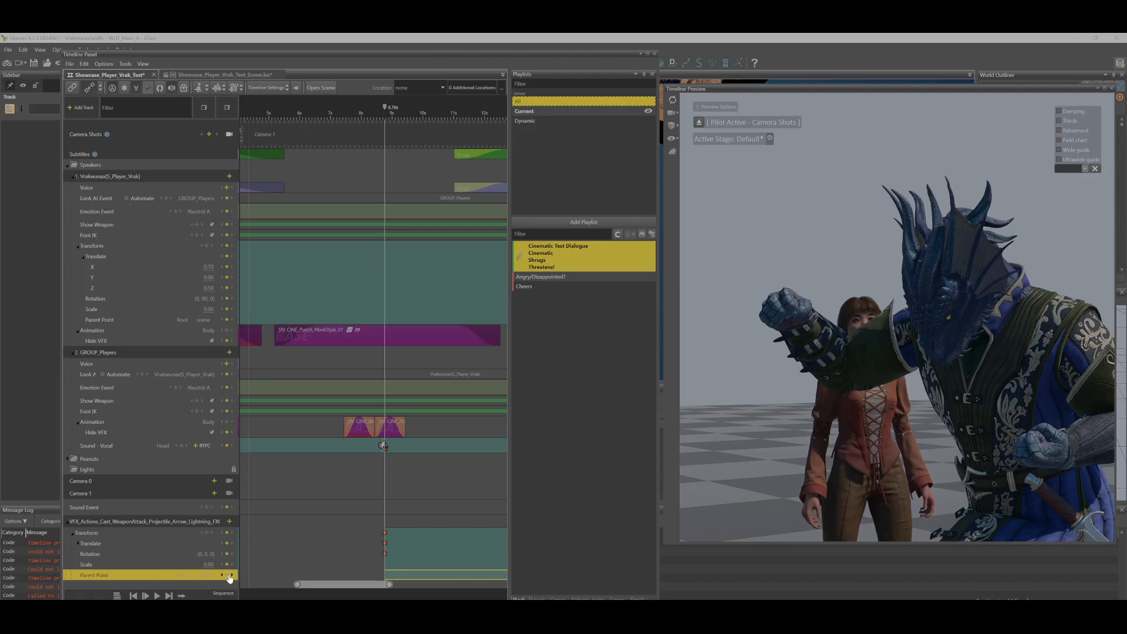
- Set the lightning effect's Parent Point key to target the S_Player_Vrak speaker with the target bone Dummy_R_HandFX
{"action": "right_click", "coordinate": [384, 576]}
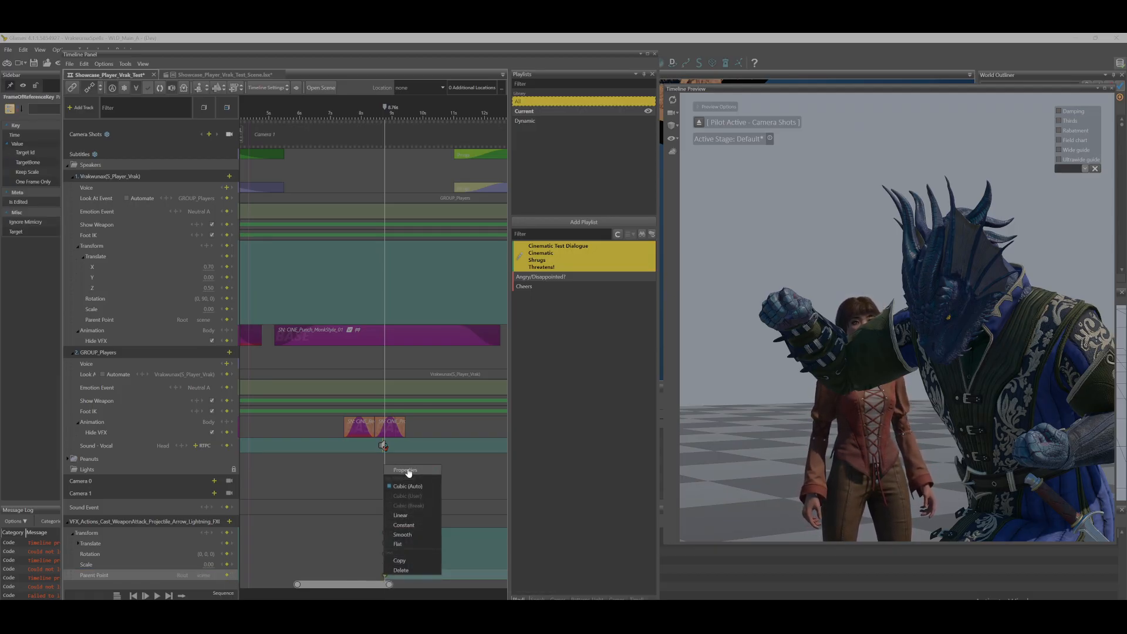
{"action": "mouse_move", "coordinate": [407, 471]}
{"action": "left_click", "coordinate": [534, 499]}
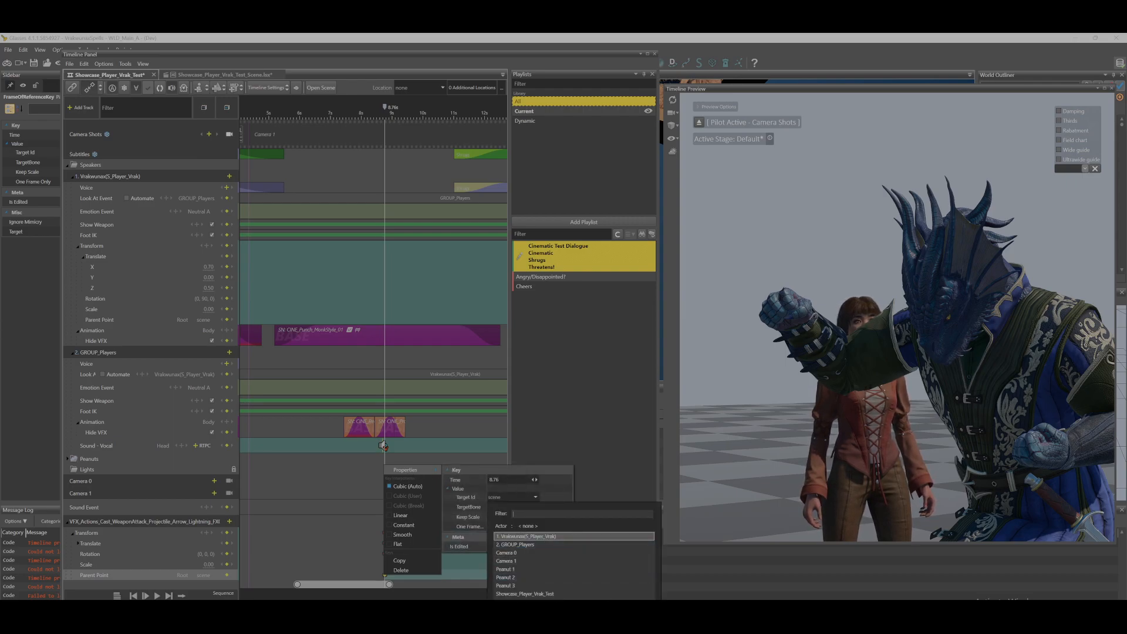
{"action": "left_click", "coordinate": [517, 536]}
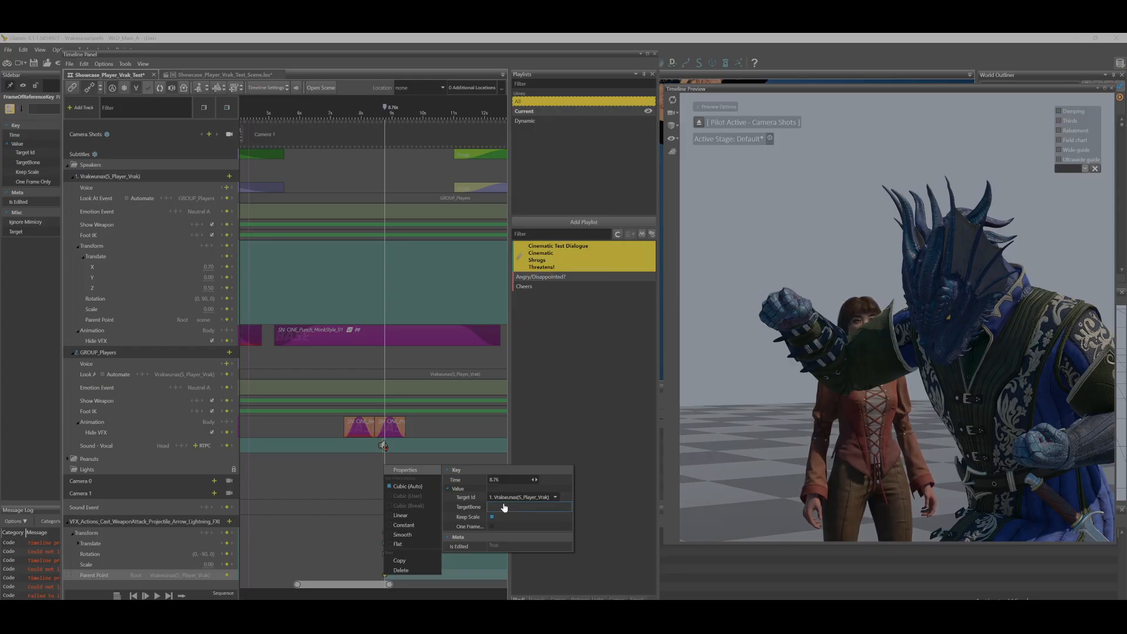
{"action": "left_click", "coordinate": [504, 508]}
{"action": "type", "text": "r"}
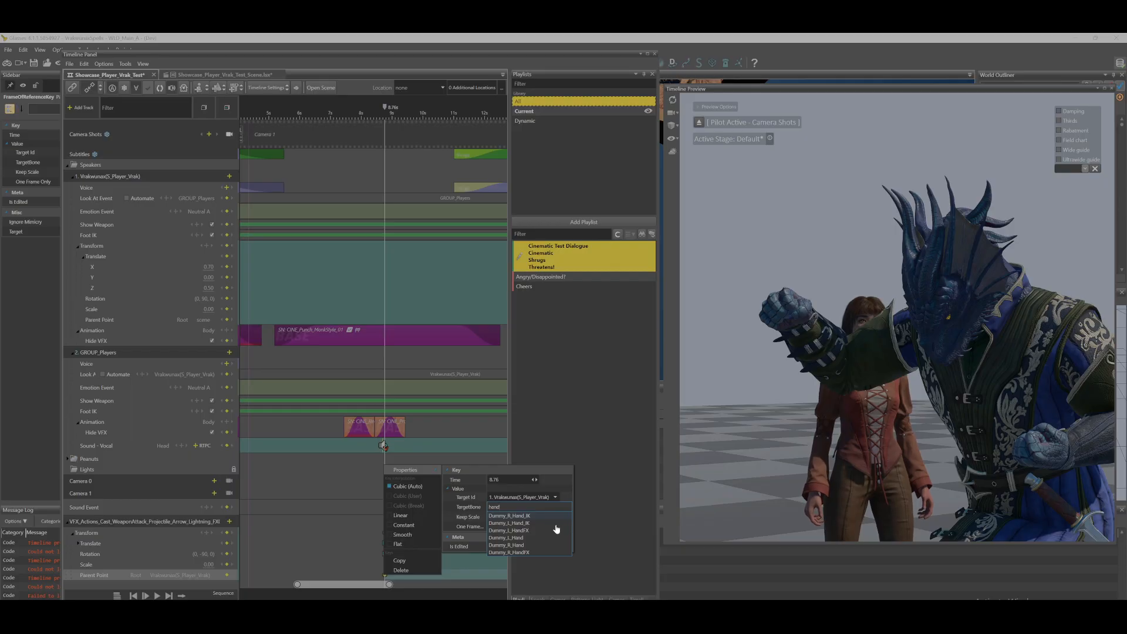
{"action": "left_click", "coordinate": [473, 517]}
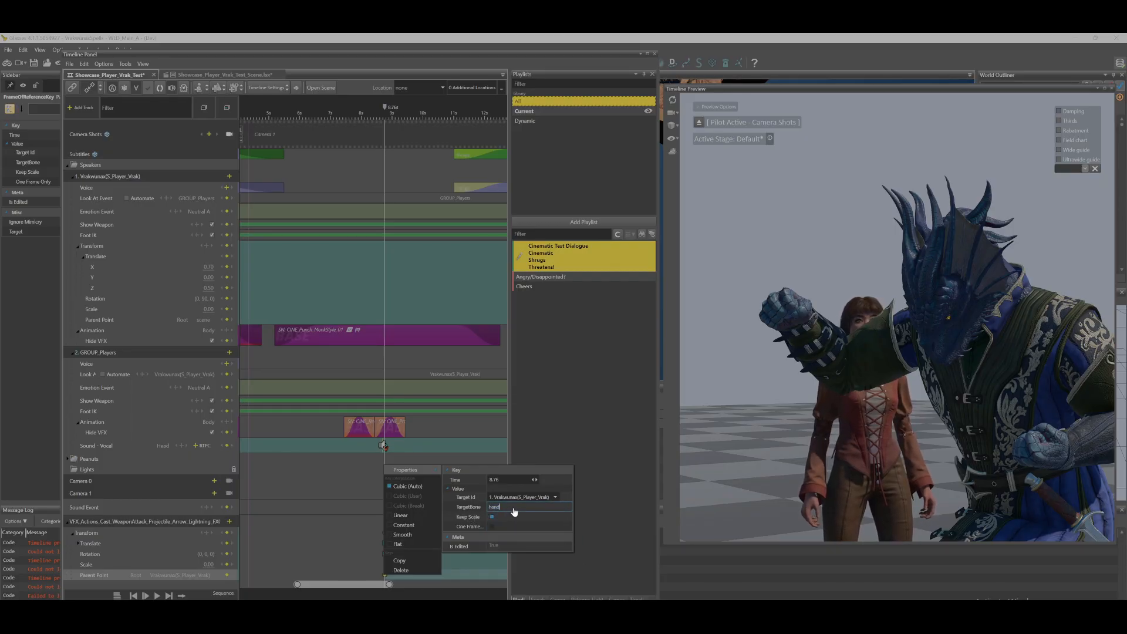
{"action": "key", "text": "BackSpace"}
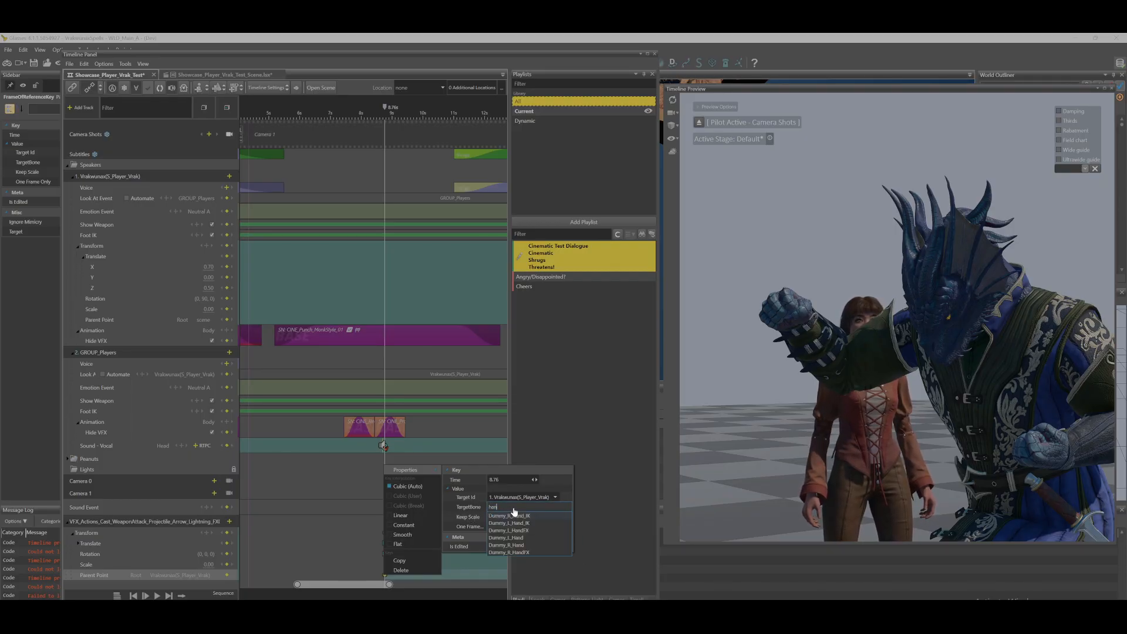
{"action": "left_click", "coordinate": [517, 553]}
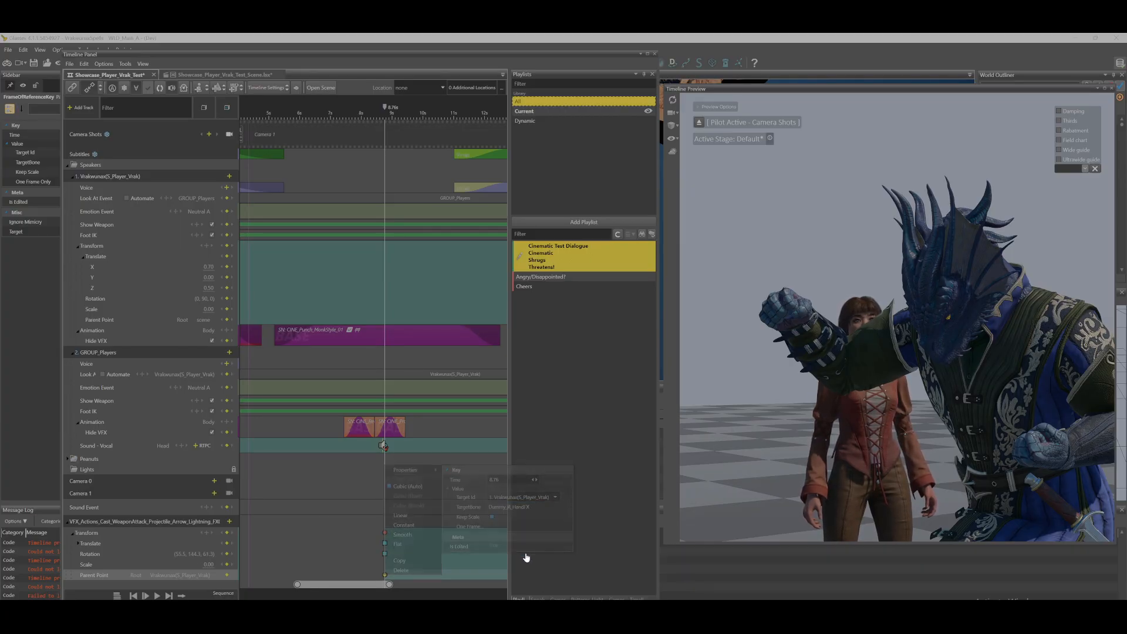
- Place the playhead at about 8.77 s, and add a Play Effect track keyed there to the lightning effect
{"action": "left_click_drag", "start_coordinate": [376, 112], "coordinate": [386, 188]}
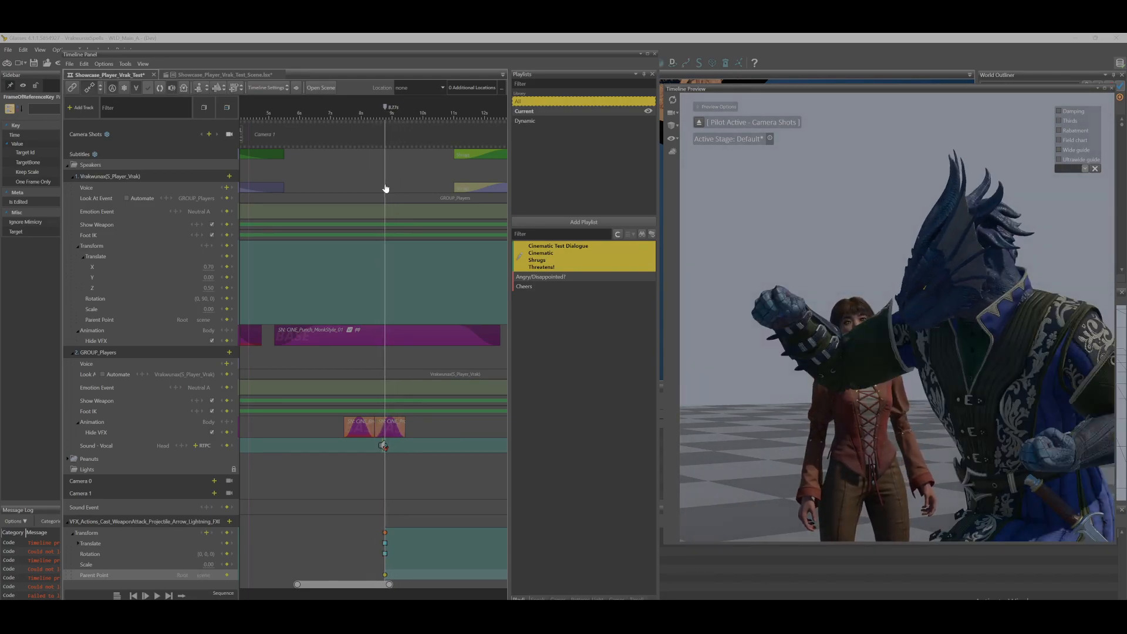
{"action": "left_click", "coordinate": [226, 521]}
{"action": "left_click", "coordinate": [253, 552]}
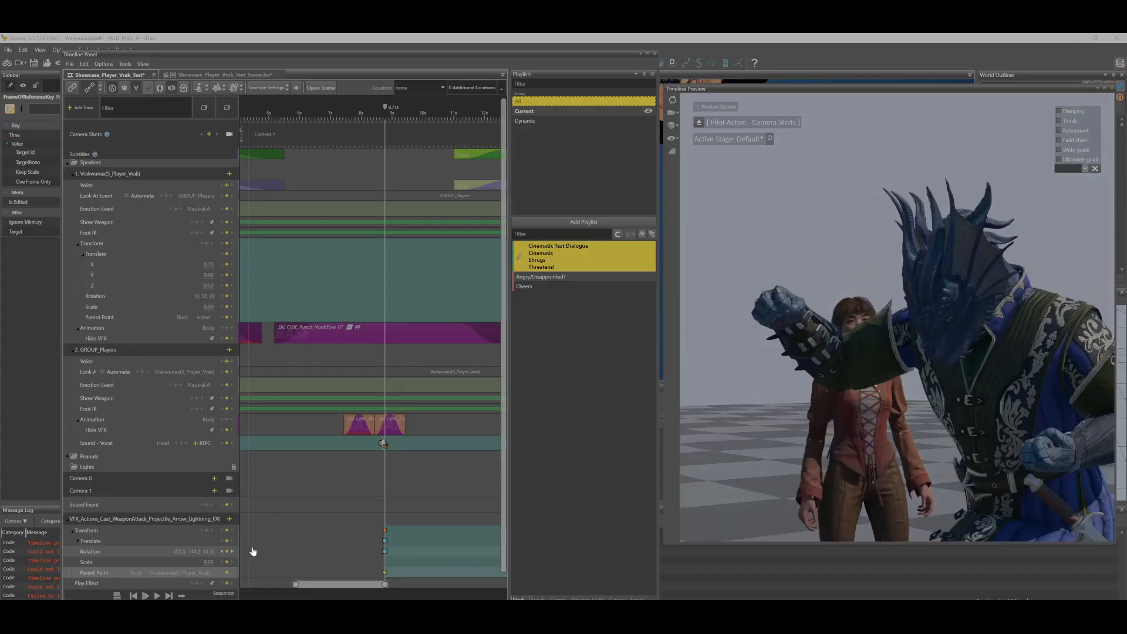
{"action": "scroll", "coordinate": [364, 437], "scroll_direction": "down", "scroll_amount": 1}
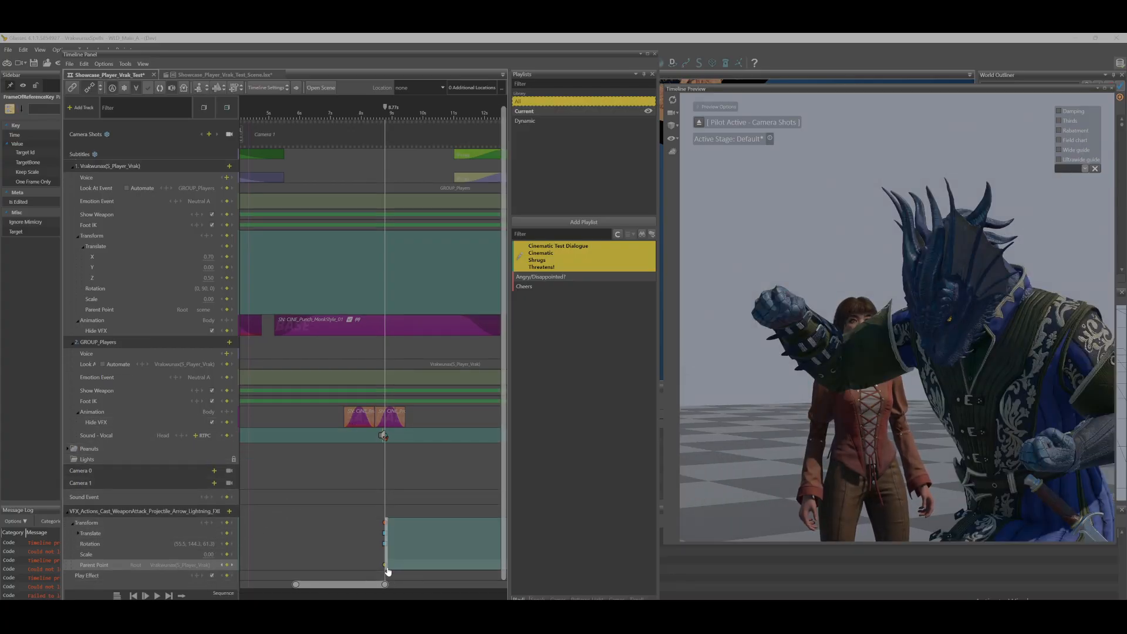
{"action": "left_click", "coordinate": [227, 576]}
- Stop piloting the camera shots, frame all the characters in the preview, and scrub the punch from about 8 s to 8.5 s
{"action": "left_click", "coordinate": [339, 120]}
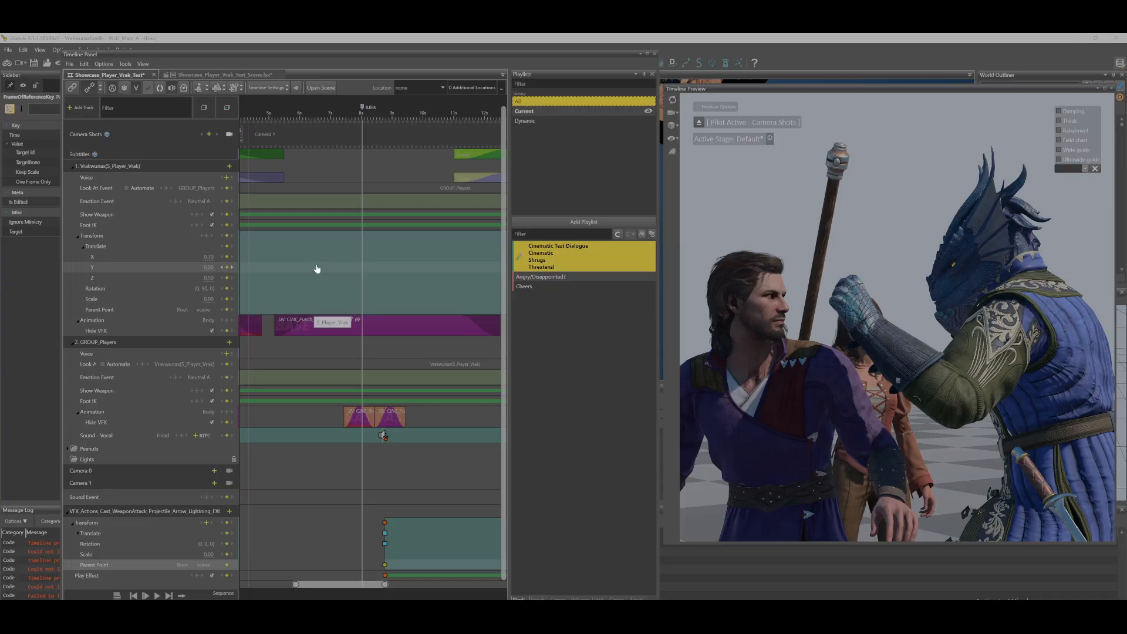
{"action": "left_click_drag", "start_coordinate": [354, 584], "coordinate": [386, 590]}
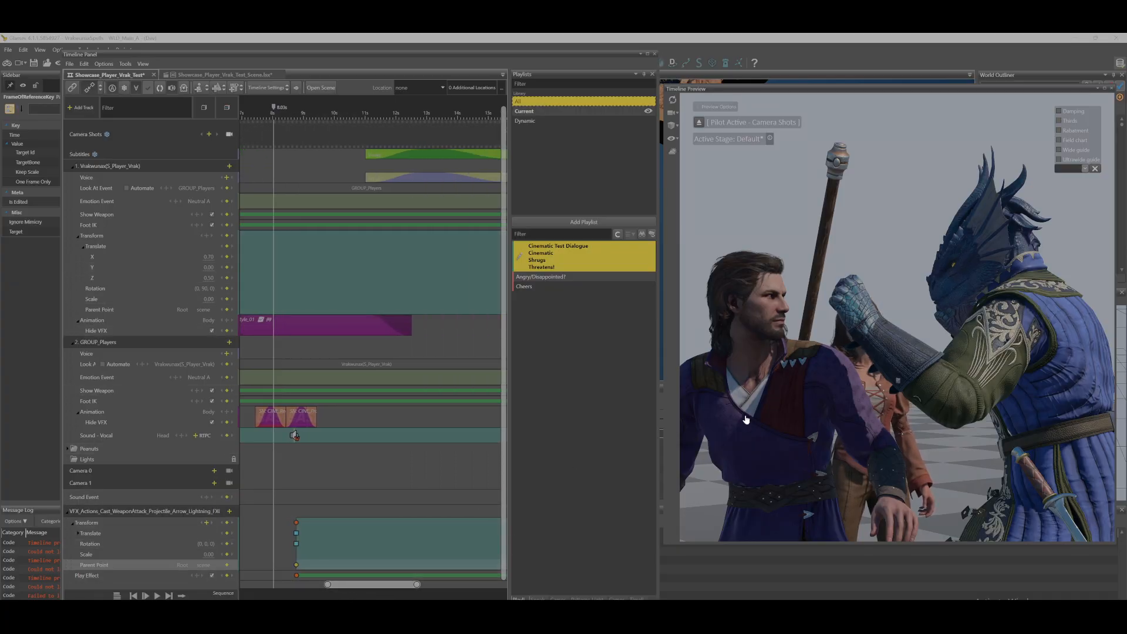
{"action": "left_click", "coordinate": [699, 123]}
{"action": "mouse_move", "coordinate": [848, 322]}
{"action": "right_mouse_down"}
{"action": "mouse_move", "coordinate": [851, 347]}
{"action": "mouse_move", "coordinate": [875, 346]}
{"action": "mouse_move", "coordinate": [904, 323]}
{"action": "mouse_move", "coordinate": [911, 338]}
{"action": "mouse_move", "coordinate": [895, 347]}
{"action": "mouse_move", "coordinate": [916, 337]}
{"action": "mouse_move", "coordinate": [844, 313]}
{"action": "right_mouse_up"}
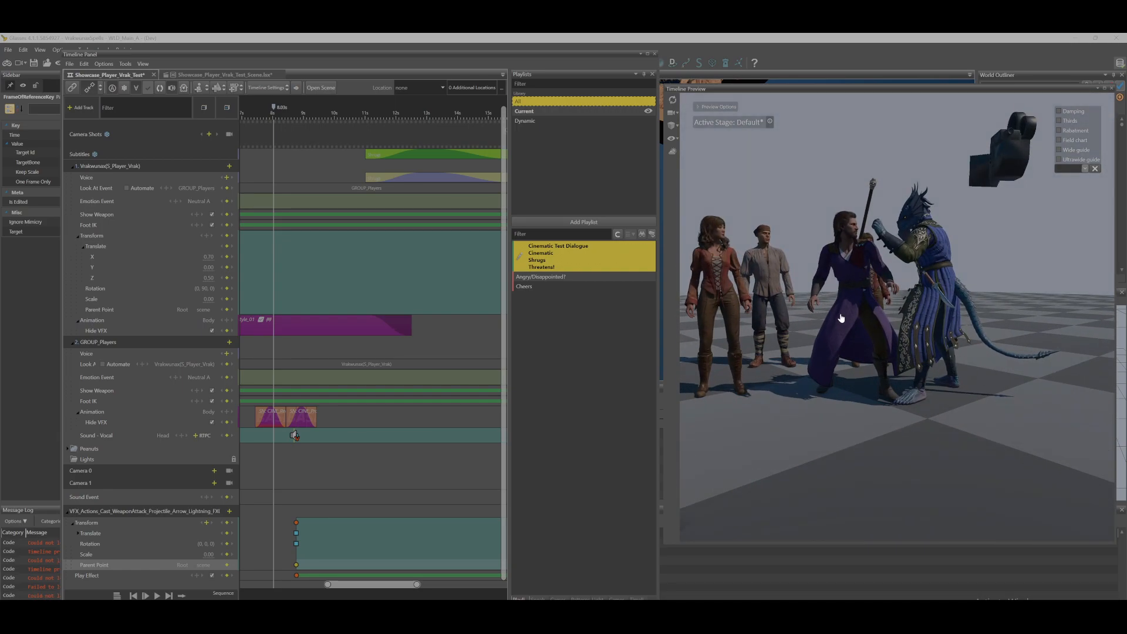
{"action": "left_click_drag", "start_coordinate": [274, 107], "coordinate": [289, 199]}
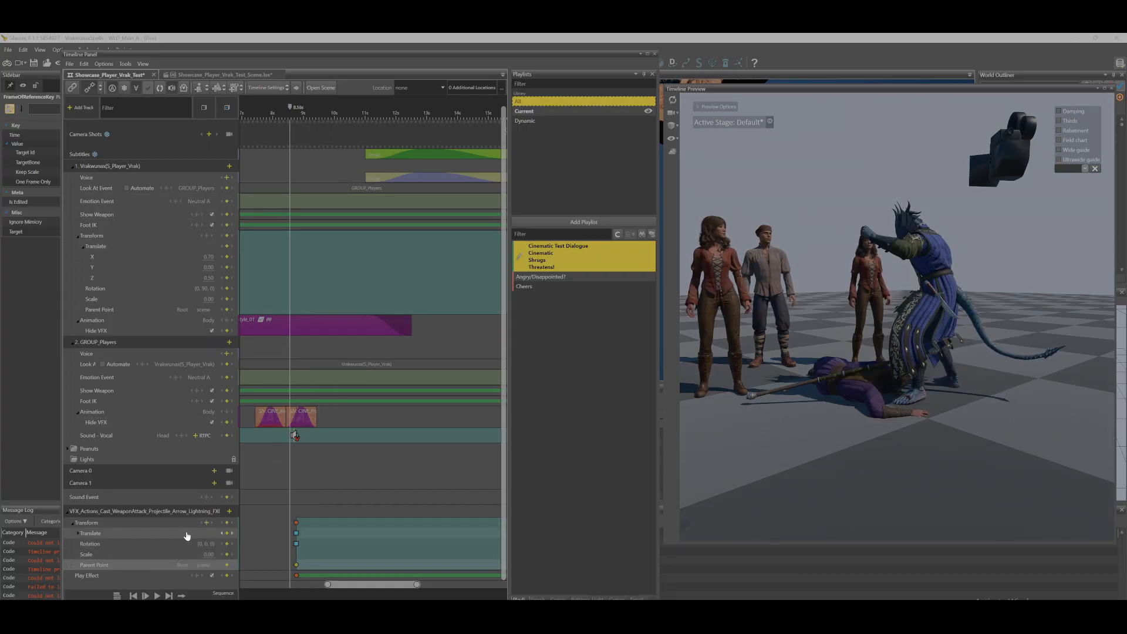
- Delete the lightning effect's Transform track, move the playhead to about 9 s, and select the Play Effect track
{"action": "left_click", "coordinate": [162, 525]}
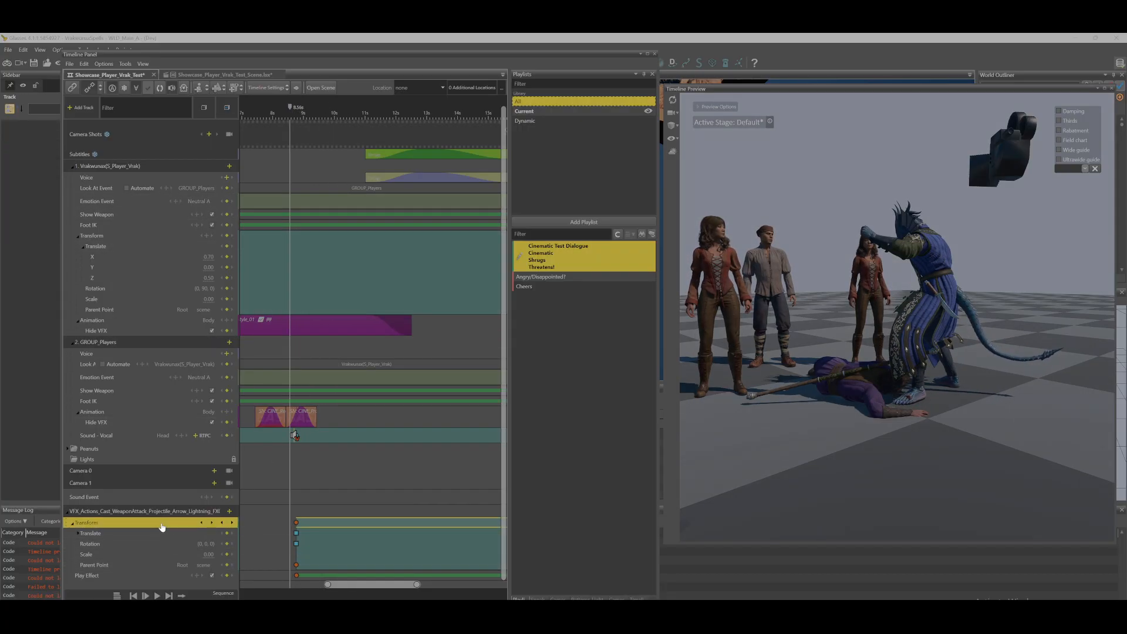
{"action": "key", "text": "Delete"}
{"action": "mouse_move", "coordinate": [305, 112]}
{"action": "left_mouse_down"}
{"action": "mouse_move", "coordinate": [259, 113]}
{"action": "mouse_move", "coordinate": [351, 112]}
{"action": "mouse_move", "coordinate": [308, 112]}
{"action": "left_mouse_up"}
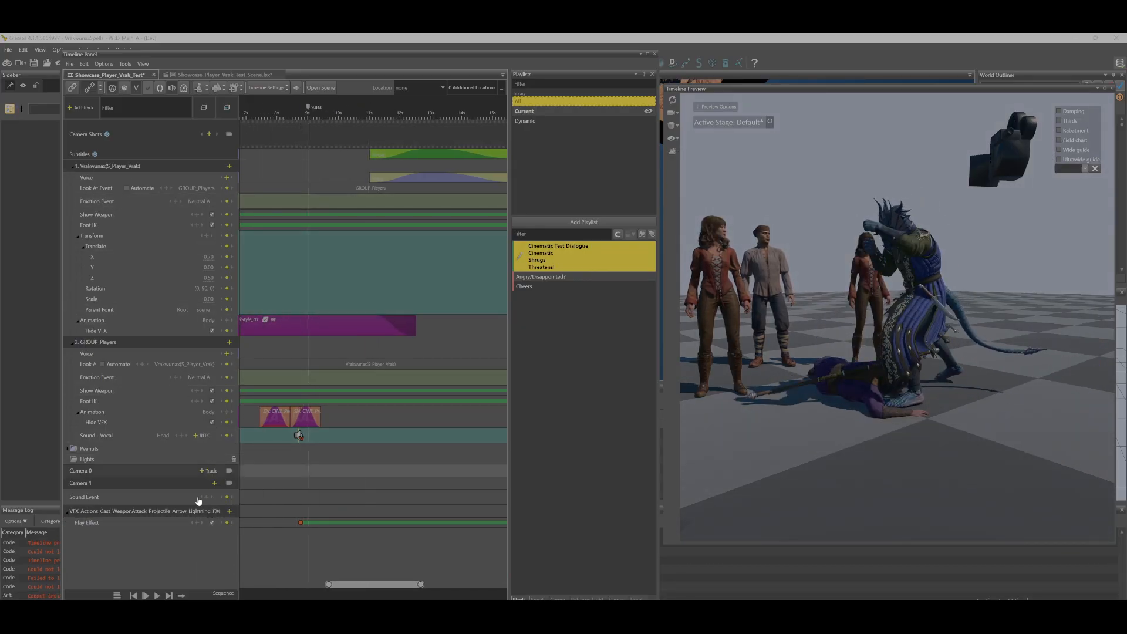
{"action": "left_click", "coordinate": [143, 526]}
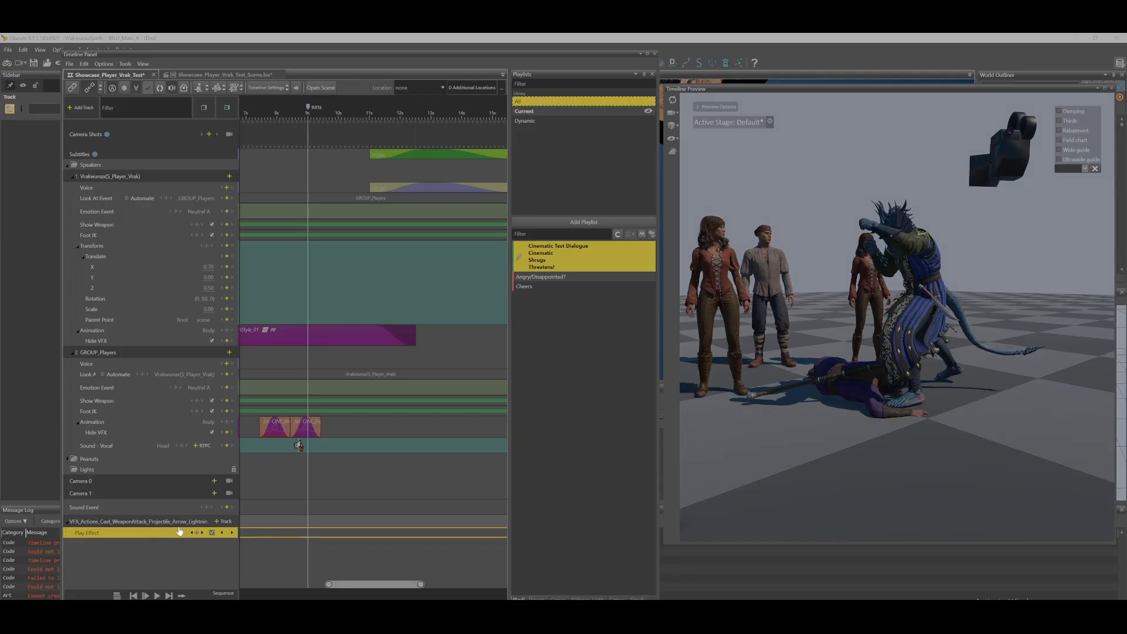
- Recreate the lightning effect's Play Effect track, keyed on at about 9 s and off at about 8.4 s
{"action": "key", "text": "Delete"}
{"action": "left_click", "coordinate": [223, 522]}
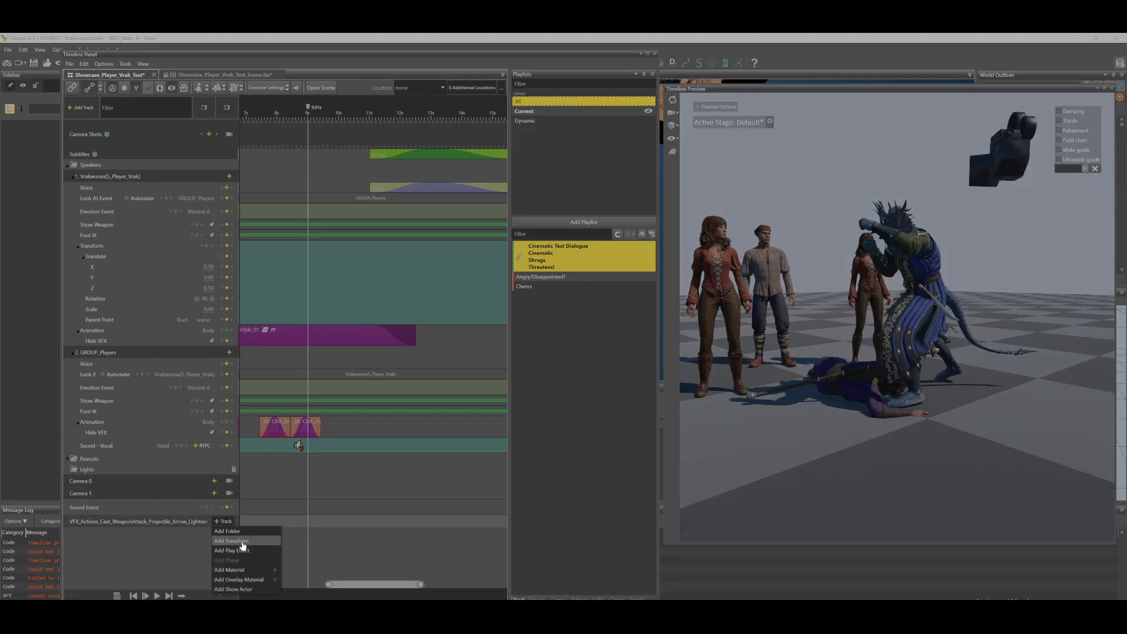
{"action": "left_click", "coordinate": [240, 552]}
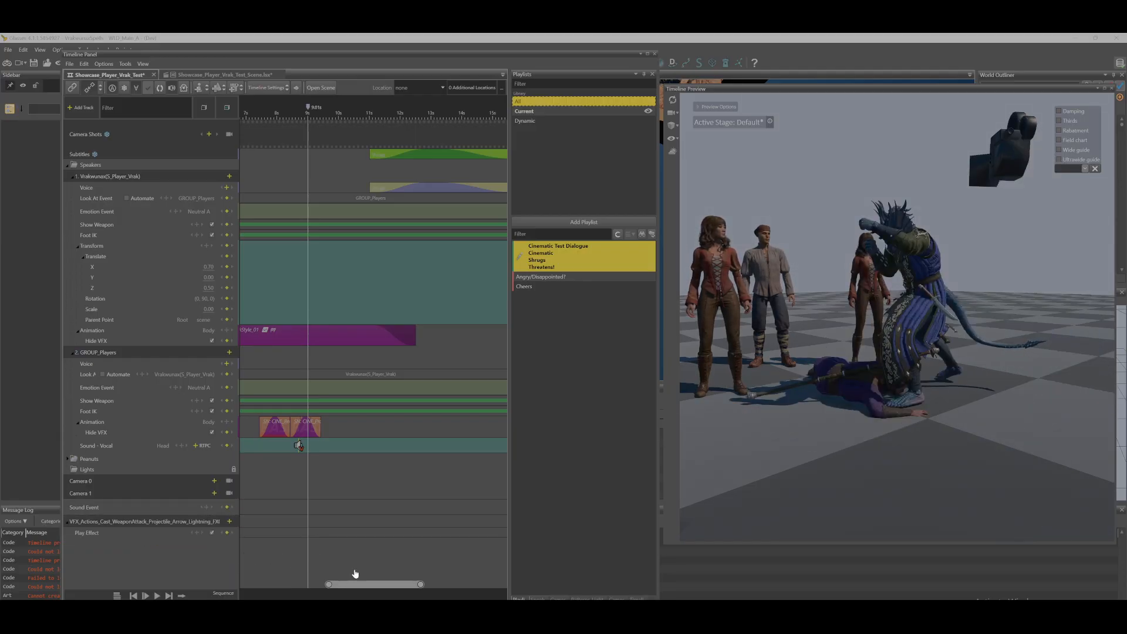
{"action": "left_click", "coordinate": [228, 533]}
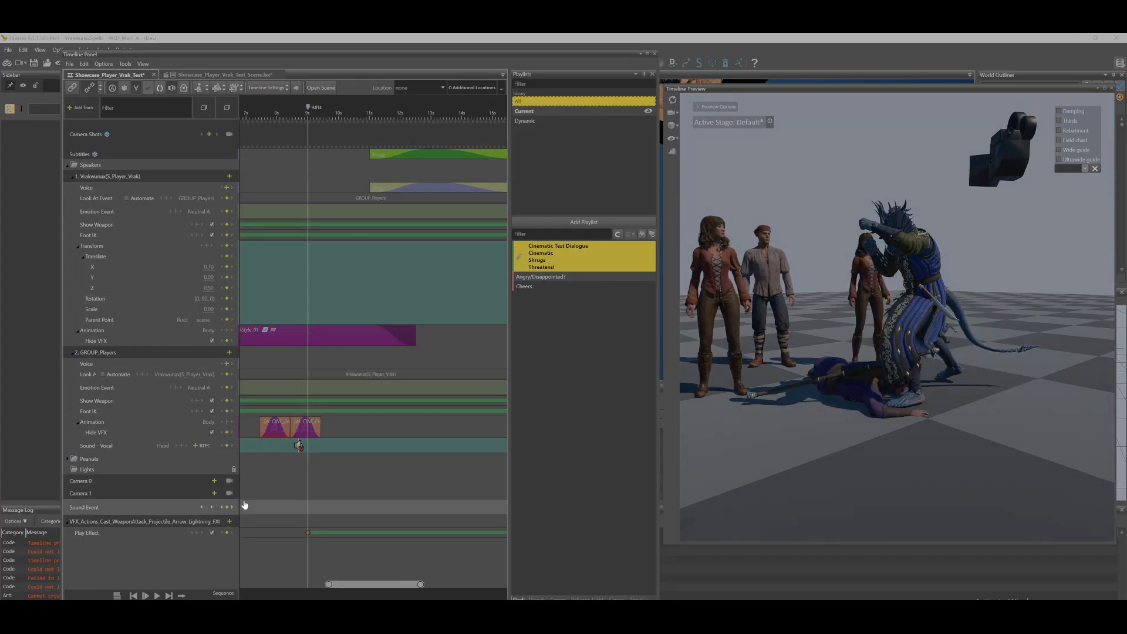
{"action": "left_click_drag", "start_coordinate": [317, 112], "coordinate": [288, 183]}
{"action": "left_click", "coordinate": [227, 534]}
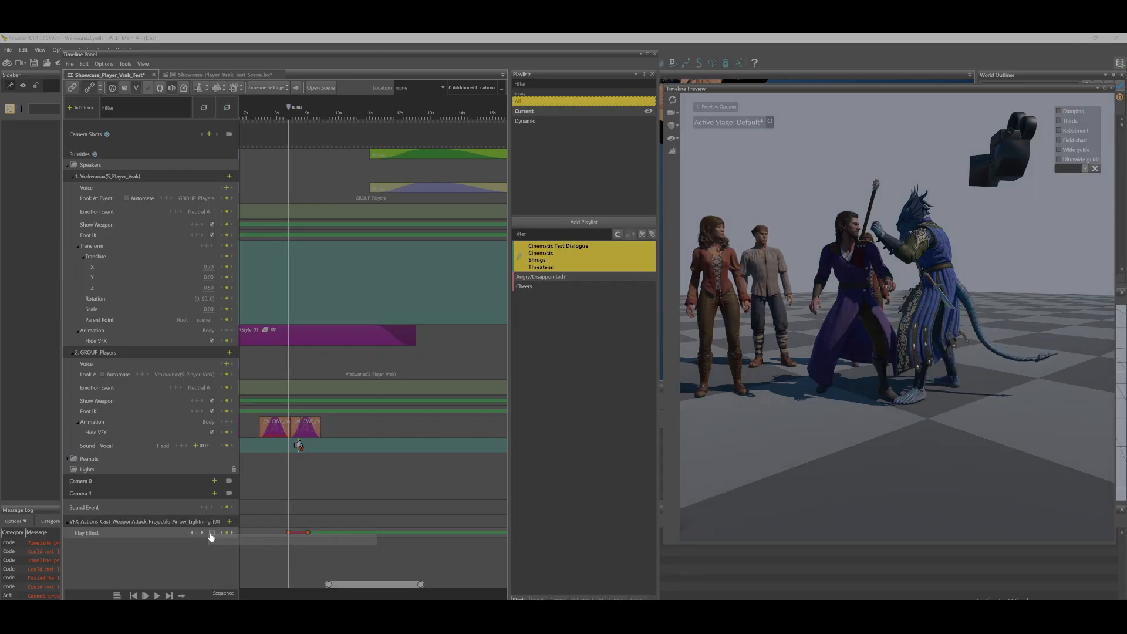
- Play back the punch from about 8 s and again from about 8.5 s to check the lightning effect's timing
{"action": "left_click_drag", "start_coordinate": [263, 114], "coordinate": [297, 229]}
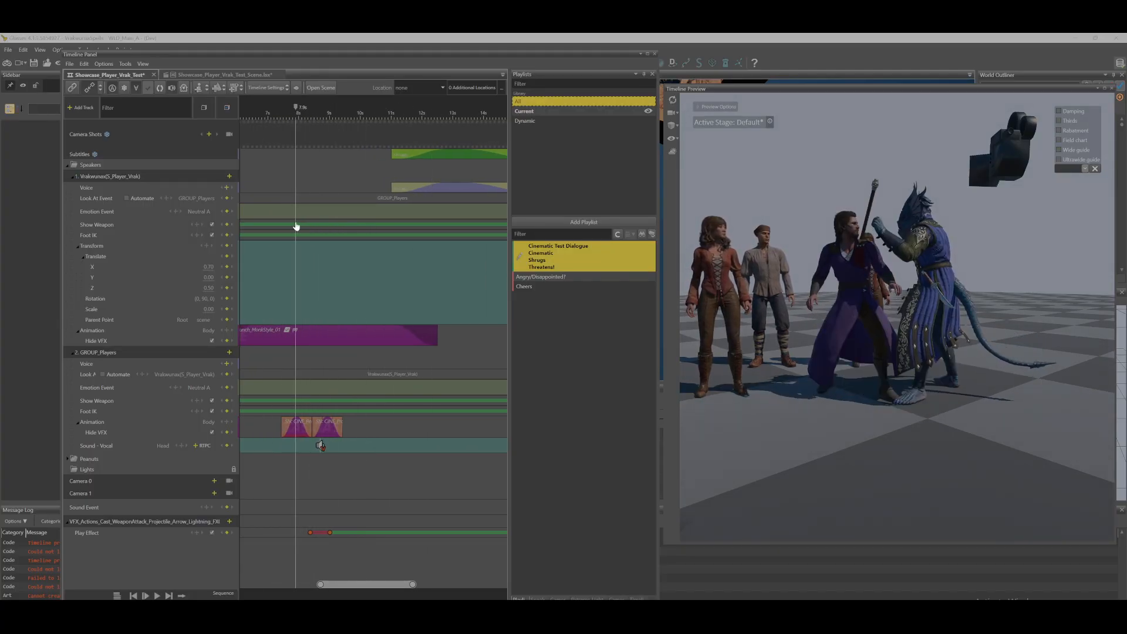
{"action": "key", "text": "space"}
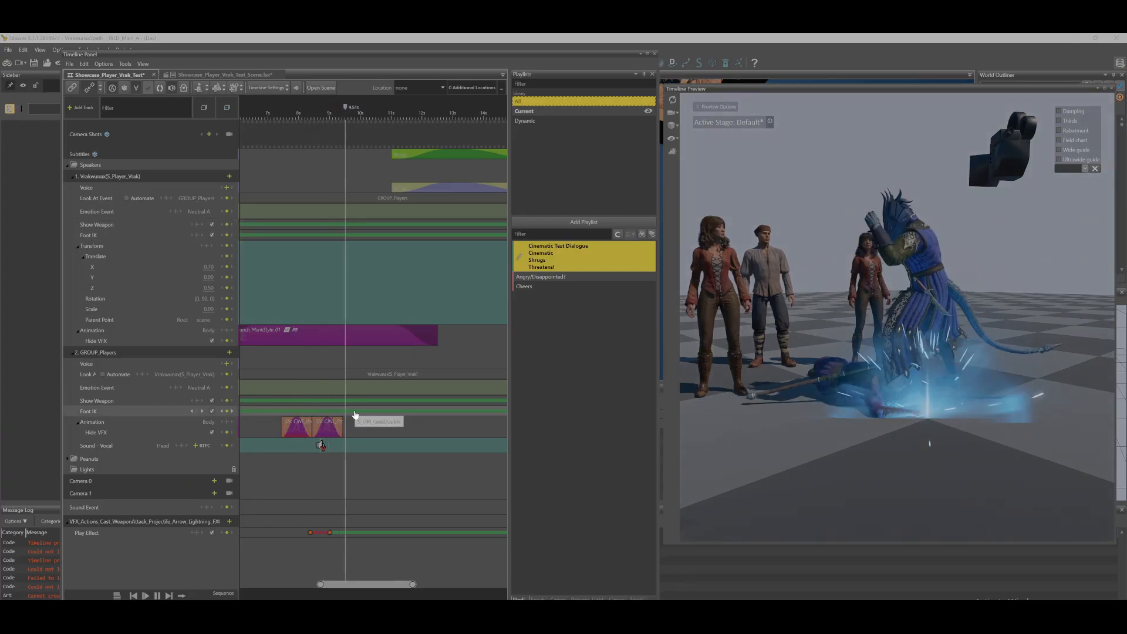
{"action": "key", "text": "space"}
{"action": "left_click", "coordinate": [312, 115]}
{"action": "key", "text": "space"}
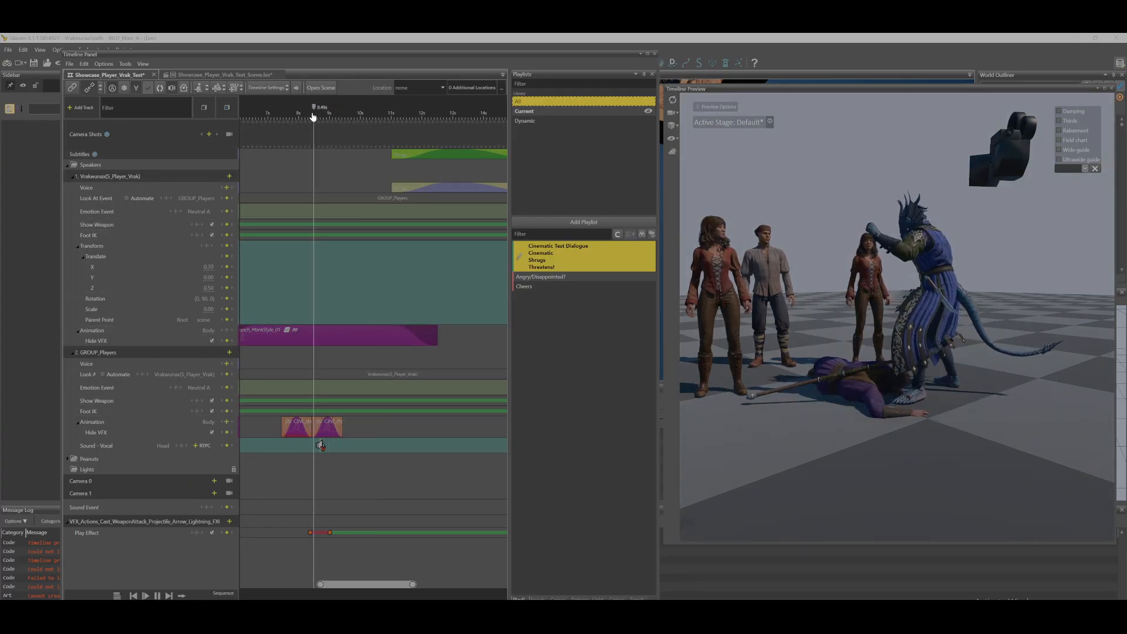
{"action": "key", "text": "space"}
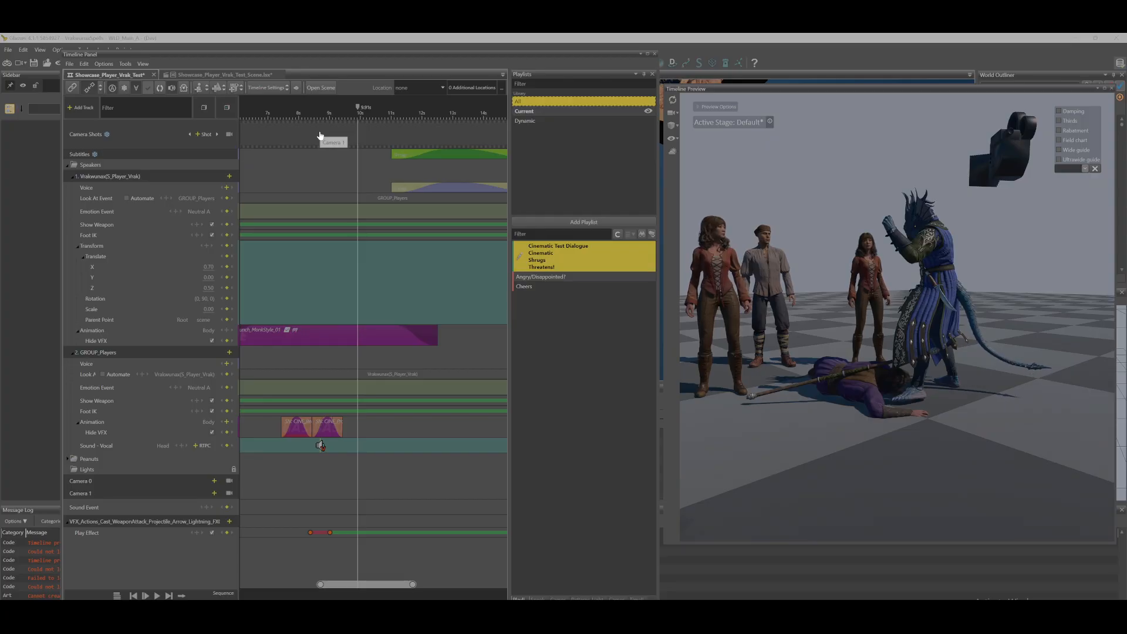
- Add a Transform track to the lightning effect and key it at about 8.87 s
{"action": "left_click", "coordinate": [229, 522]}
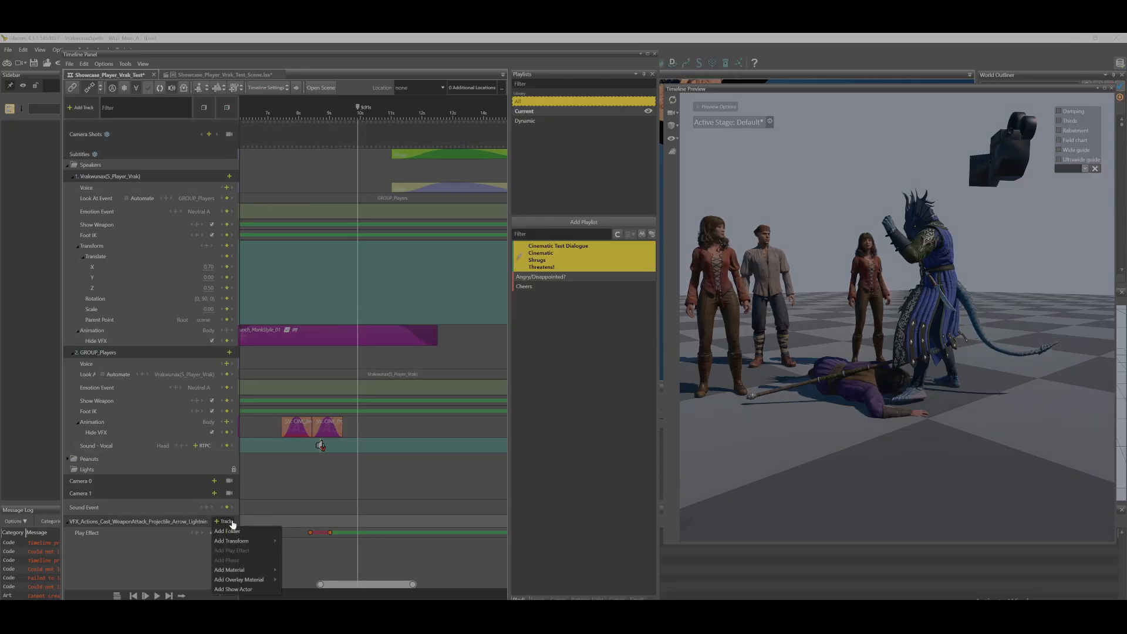
{"action": "left_click", "coordinate": [293, 551]}
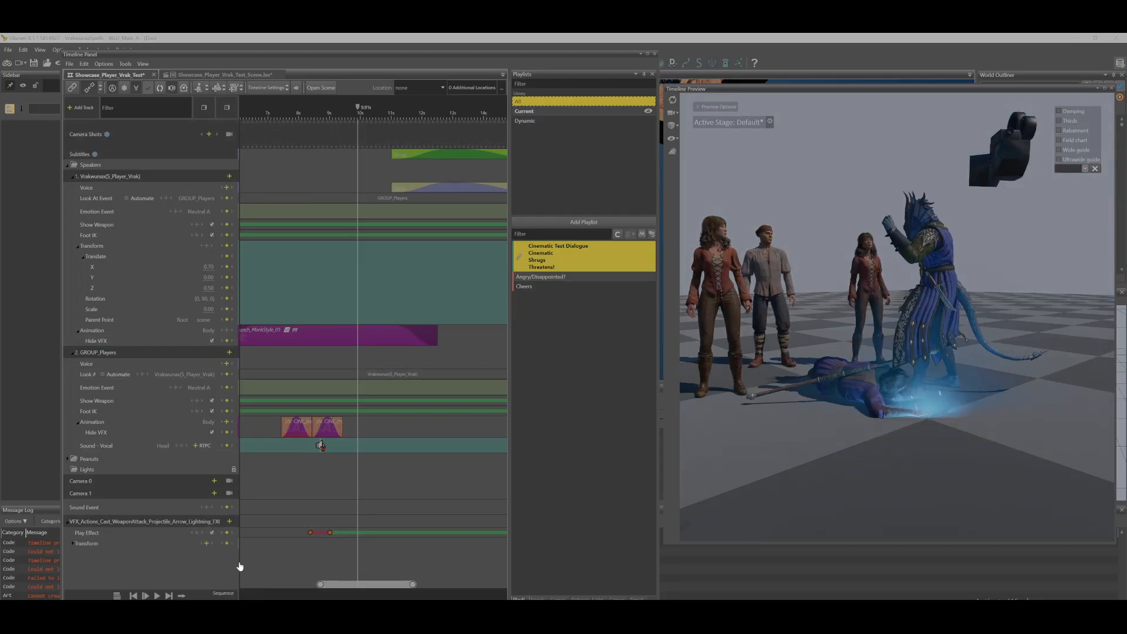
{"action": "left_click", "coordinate": [75, 546]}
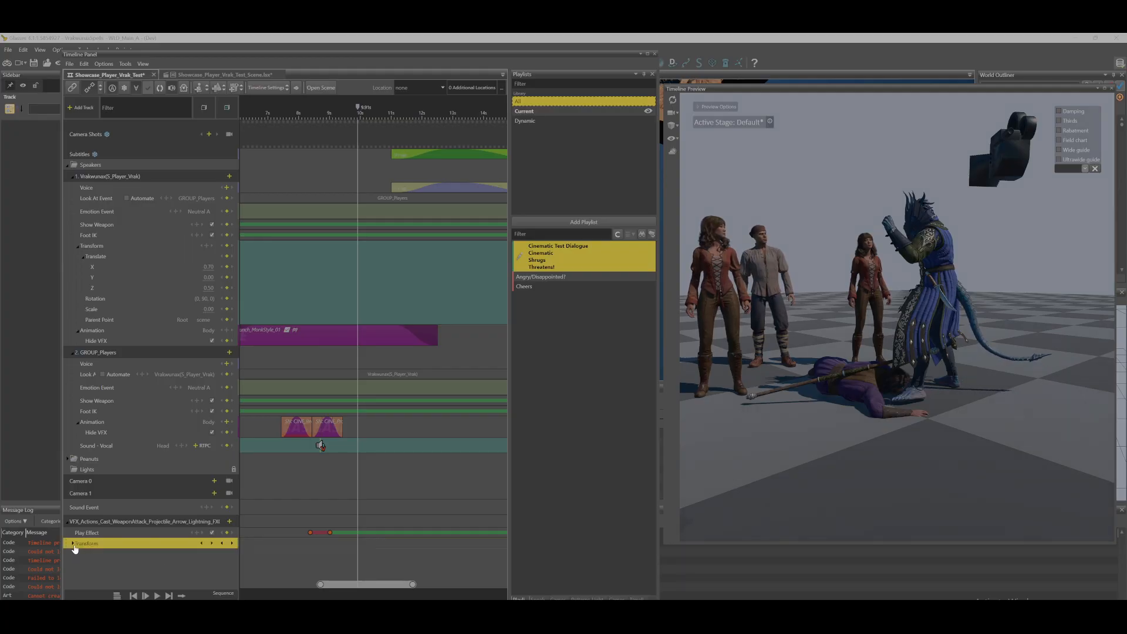
{"action": "left_click", "coordinate": [352, 119]}
{"action": "left_click_drag", "start_coordinate": [352, 119], "coordinate": [327, 566]}
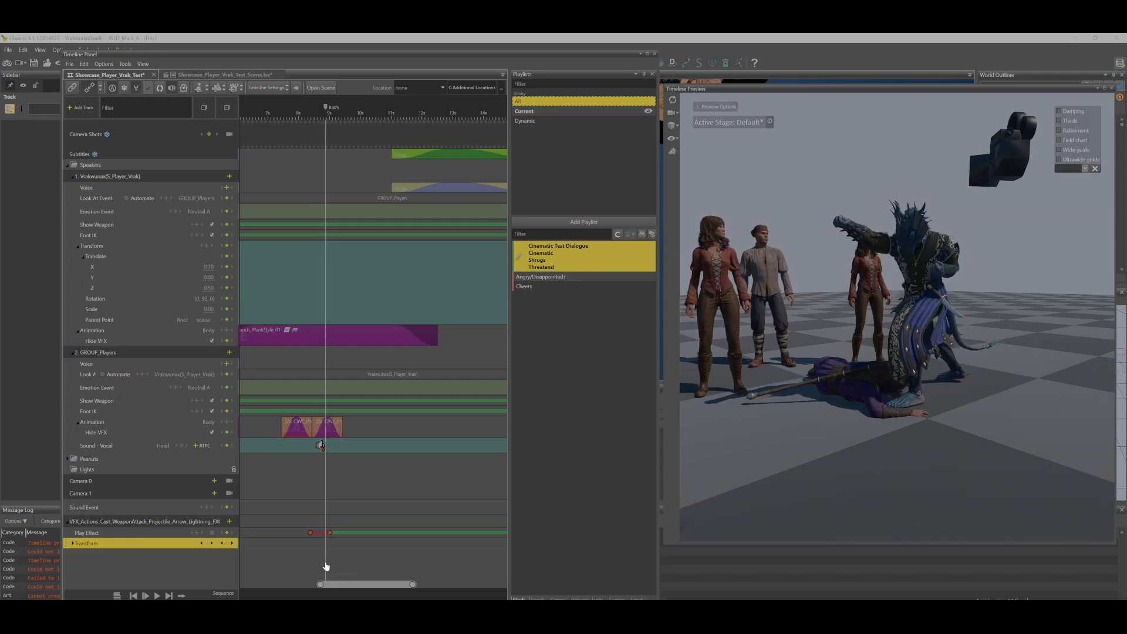
{"action": "left_click", "coordinate": [206, 545]}
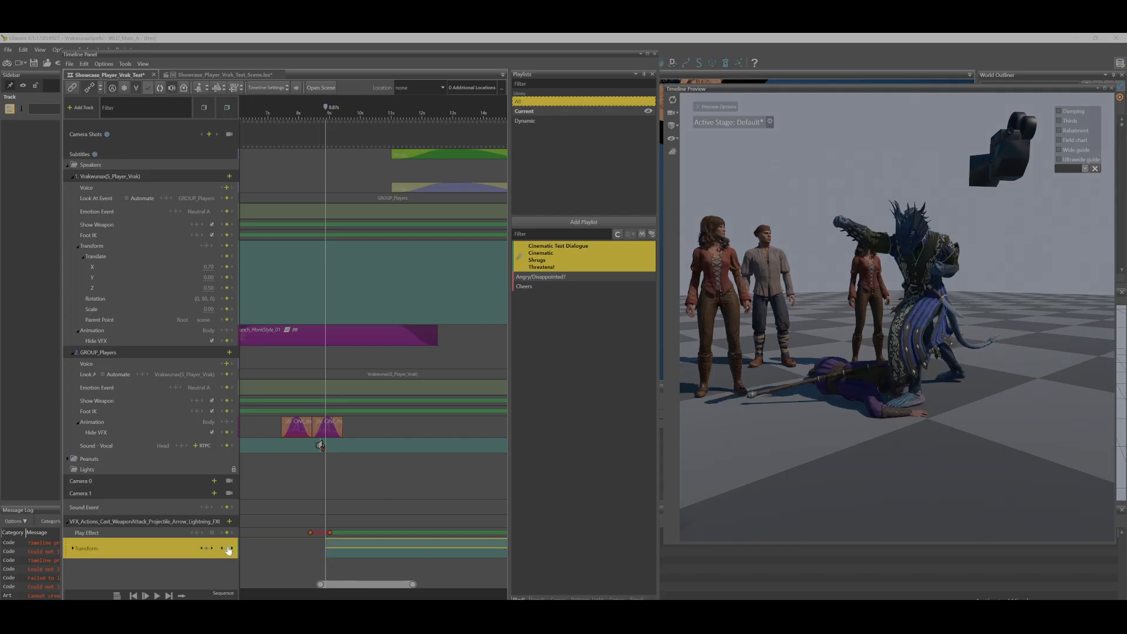
- Set the Target Id of the lightning effect's Parent Point key to the S_Player_Vrak speaker
{"action": "left_click", "coordinate": [73, 548]}
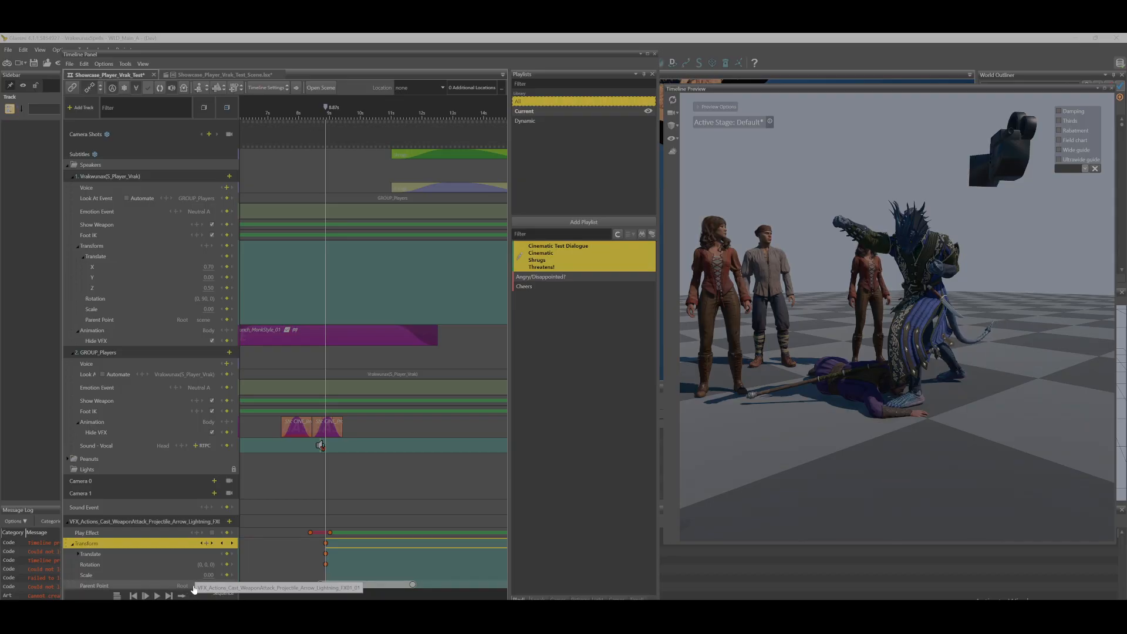
{"action": "left_click", "coordinate": [195, 586]}
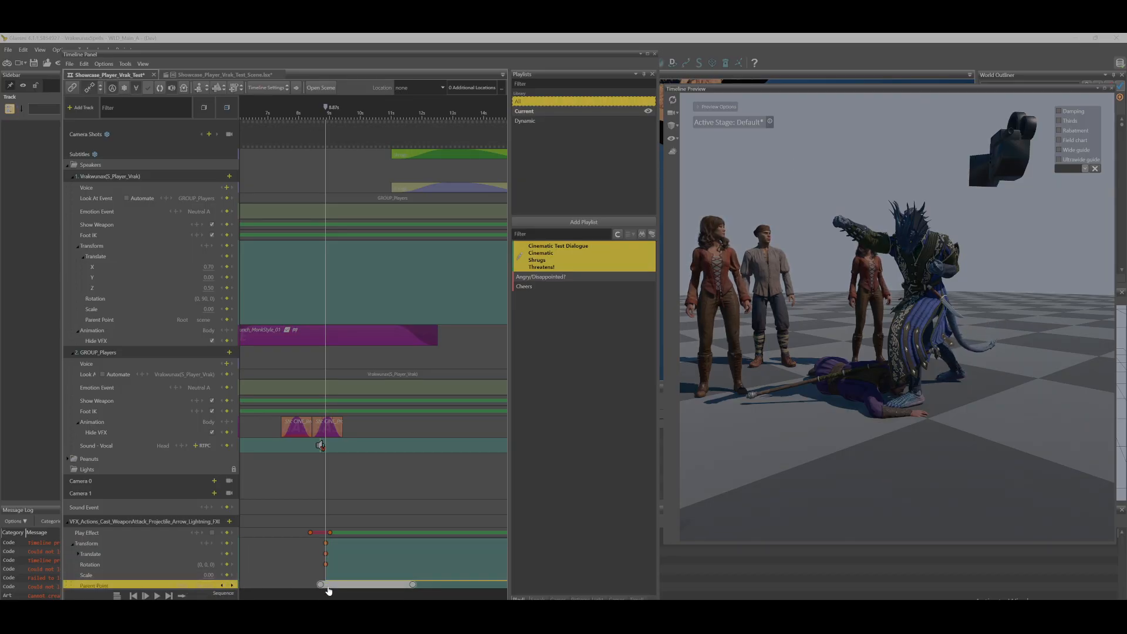
{"action": "left_click_drag", "start_coordinate": [332, 587], "coordinate": [349, 588]}
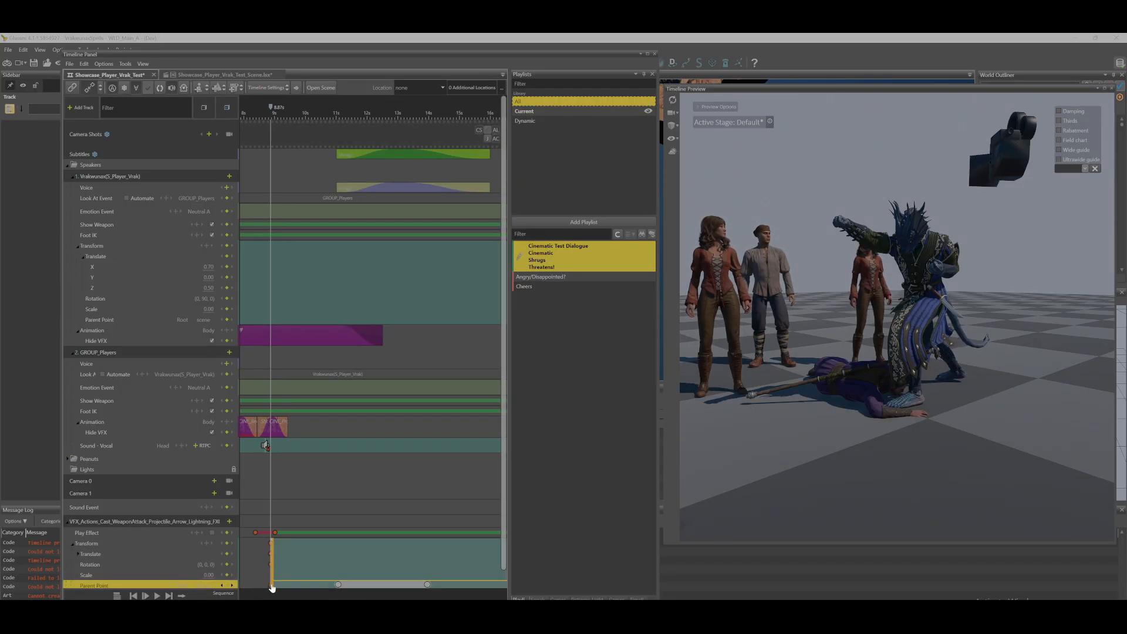
{"action": "left_click", "coordinate": [272, 587]}
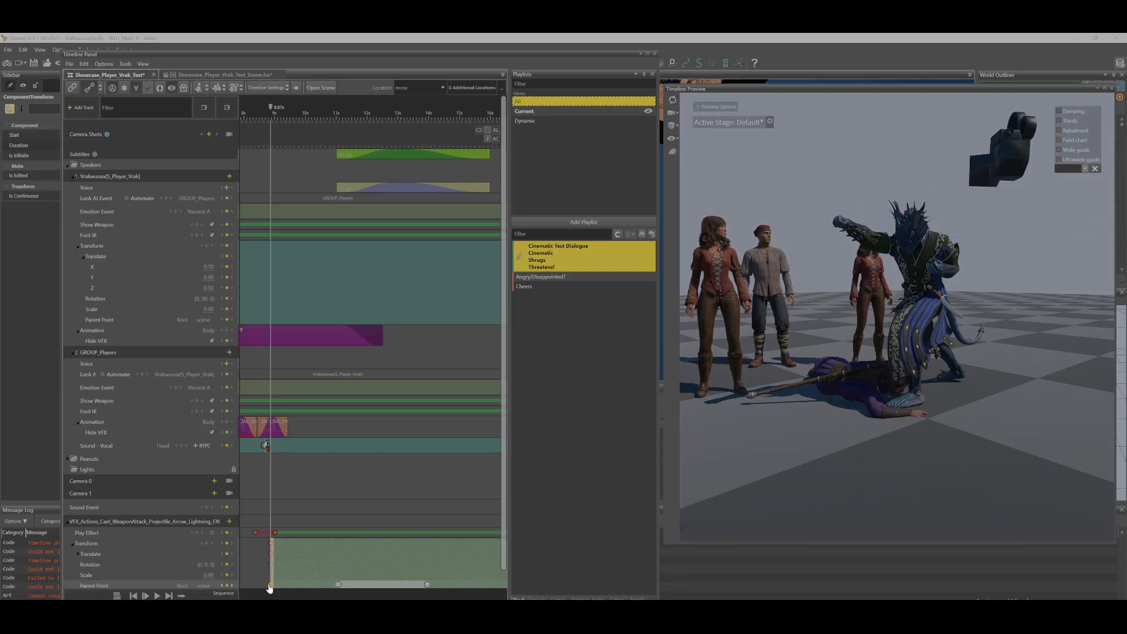
{"action": "left_click", "coordinate": [270, 586]}
{"action": "right_click", "coordinate": [270, 586]}
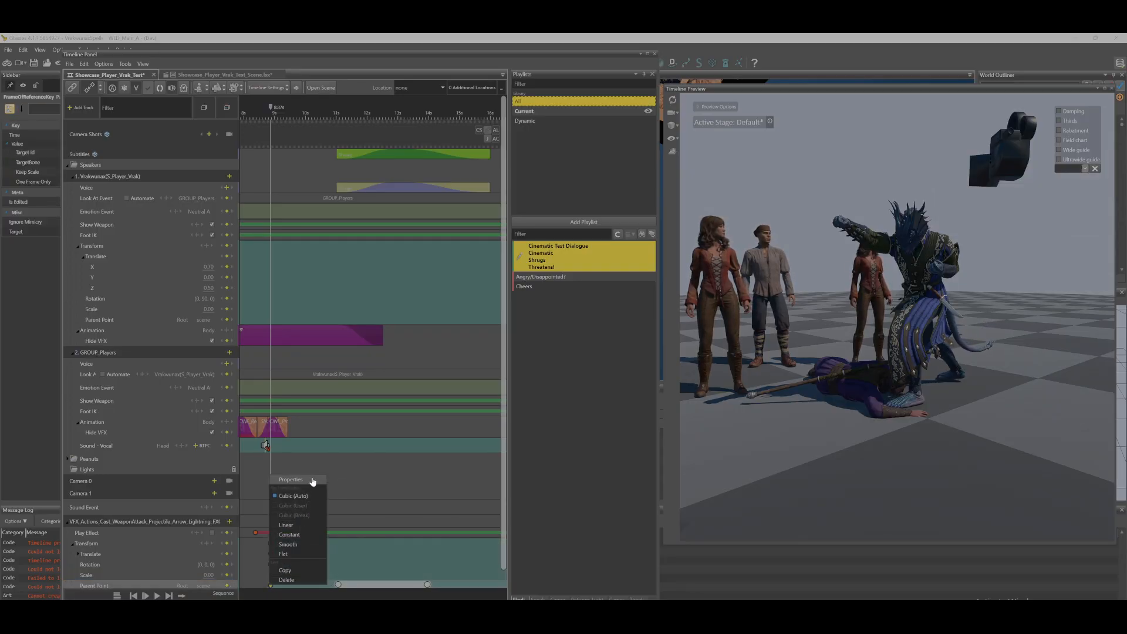
{"action": "mouse_move", "coordinate": [313, 482]}
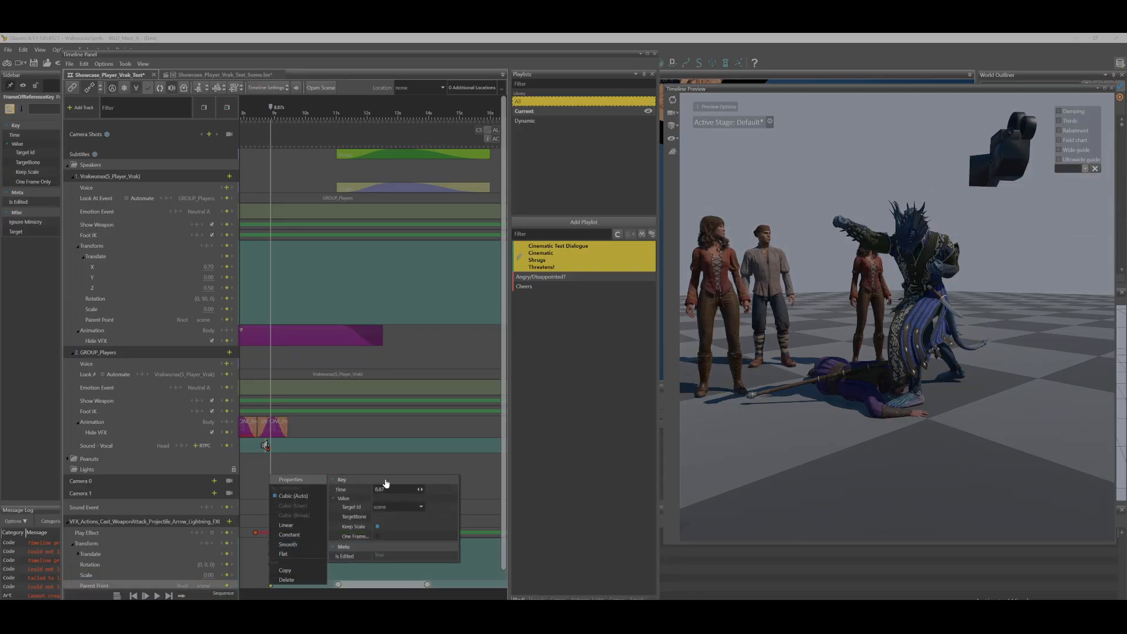
{"action": "left_click", "coordinate": [419, 507]}
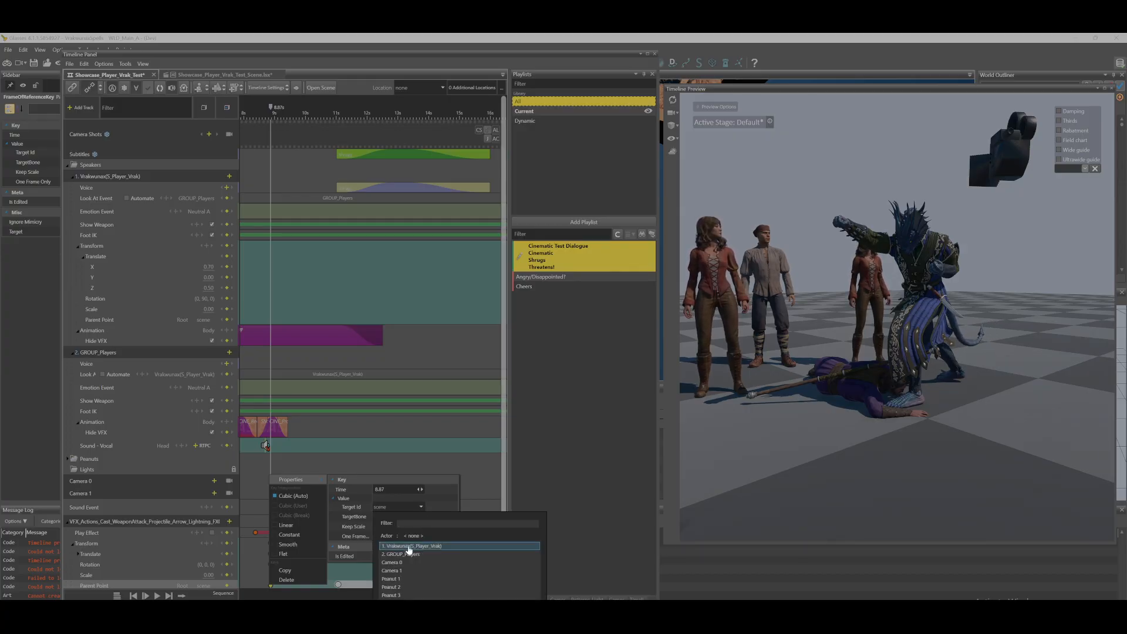
{"action": "left_click", "coordinate": [470, 545]}
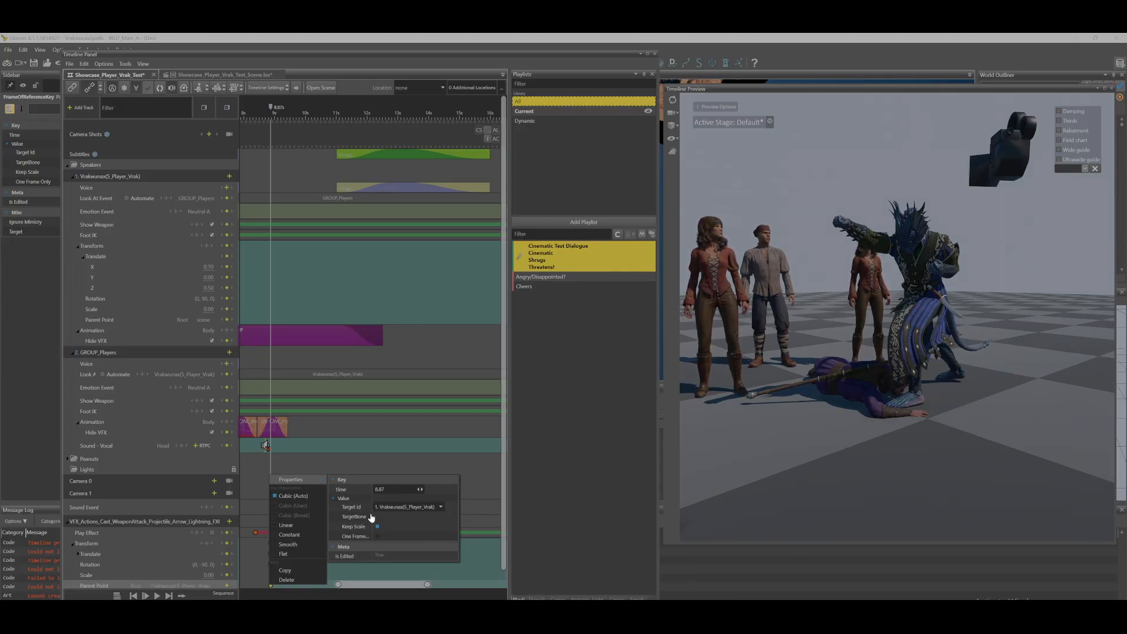
- Set the Parent Point key's target bone to Dummy_R_HandFX and play back the punch to check the effect
{"action": "type", "text": "hand"}
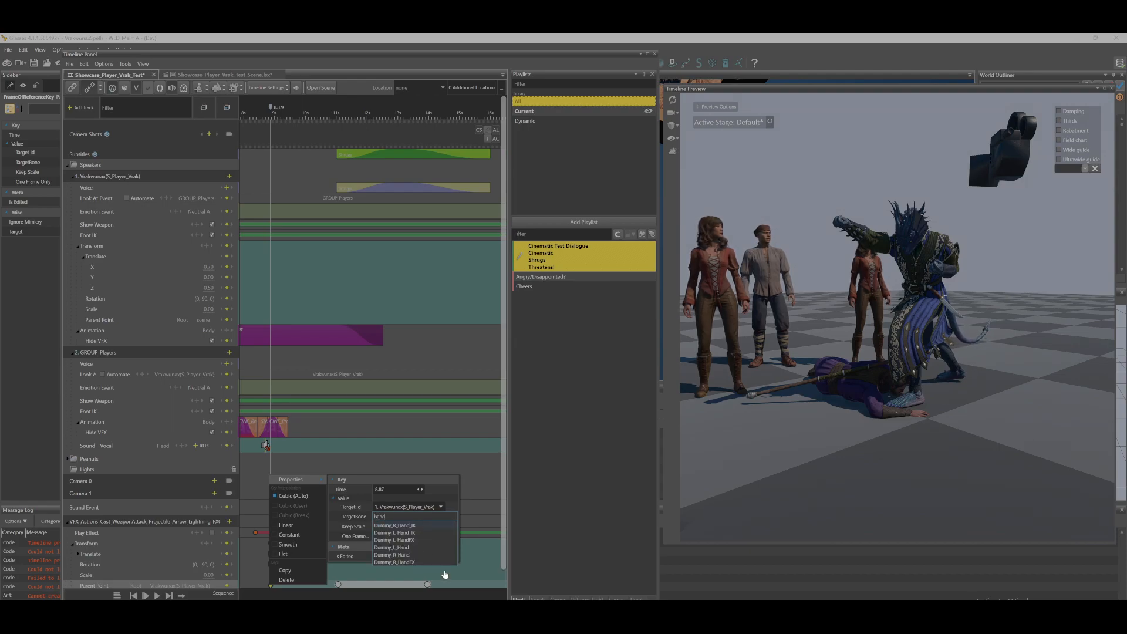
{"action": "key", "text": "Return"}
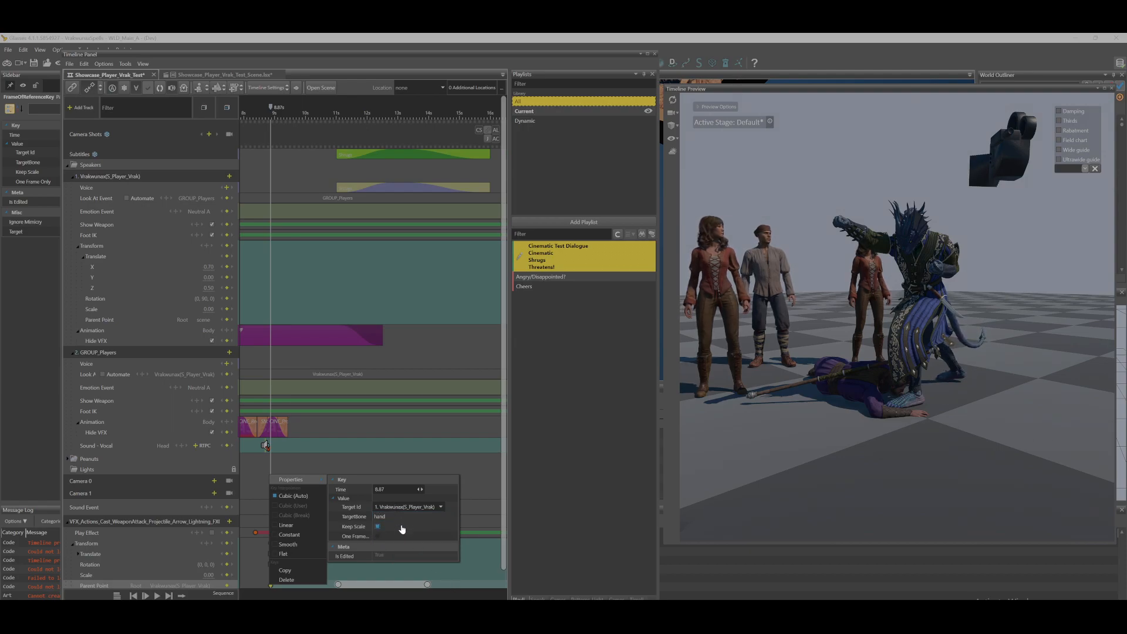
{"action": "key", "text": "BackSpace"}
{"action": "left_click", "coordinate": [440, 557]}
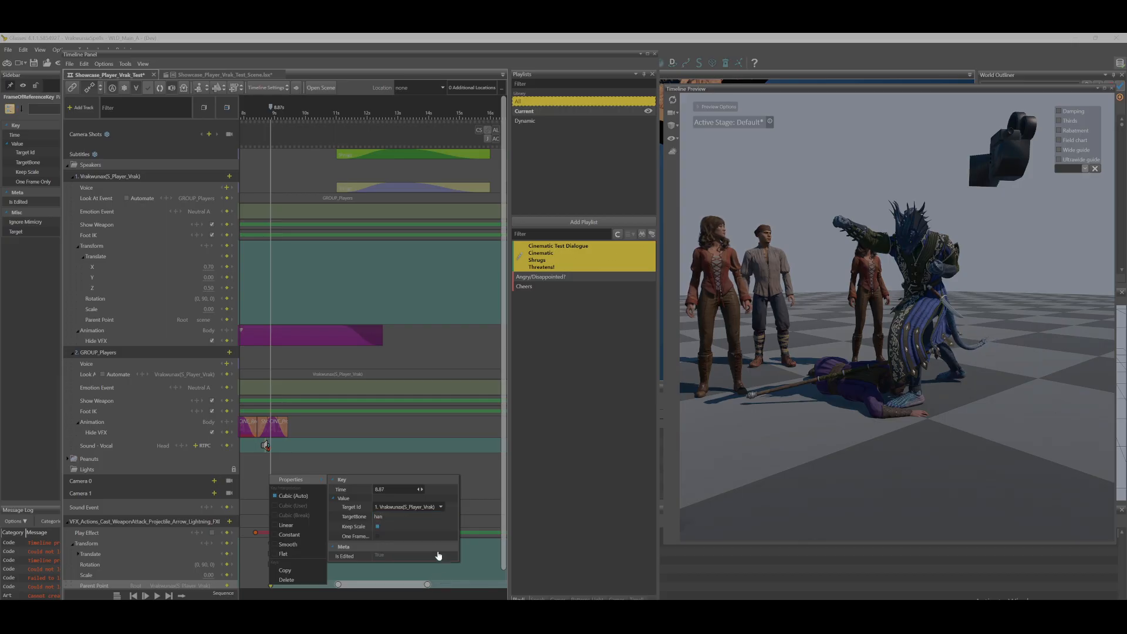
{"action": "type", "text": "d"}
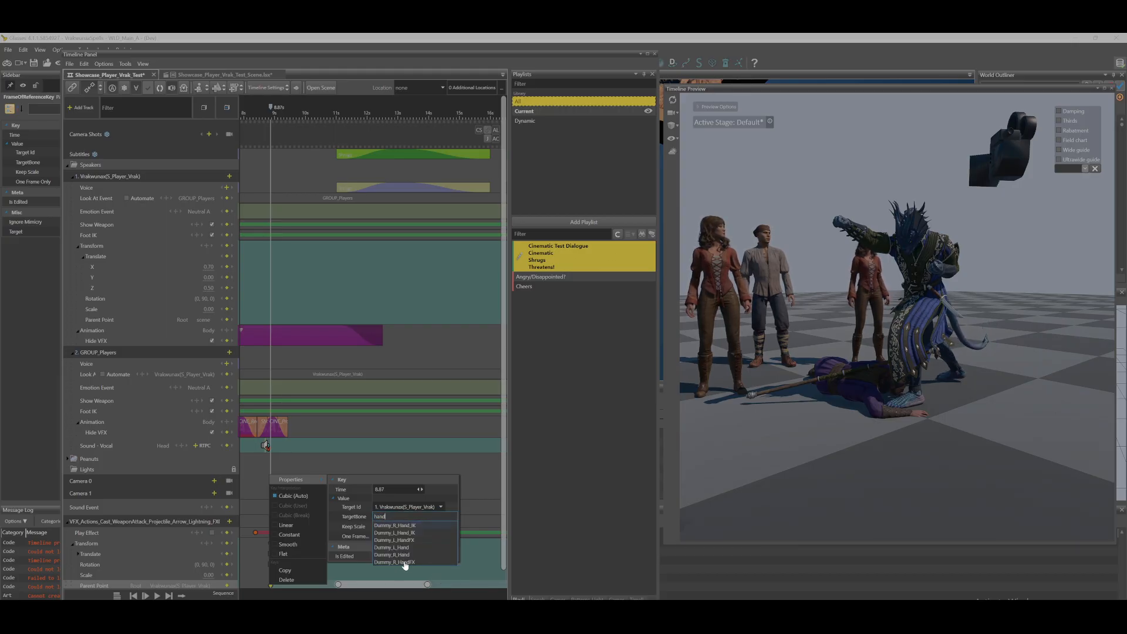
{"action": "left_click", "coordinate": [405, 563]}
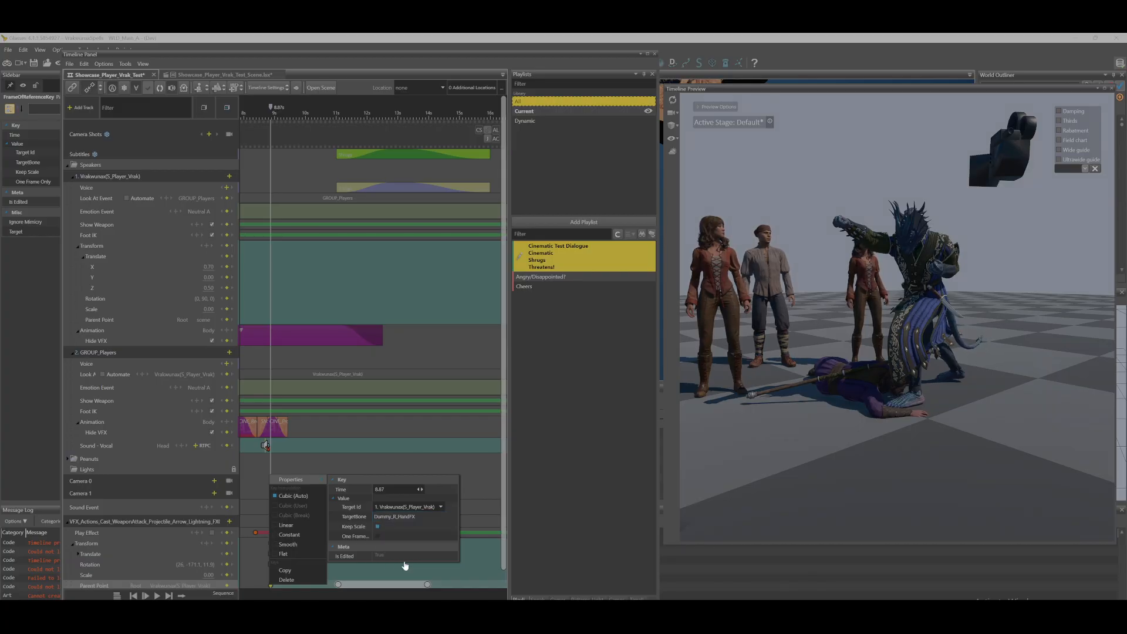
{"action": "left_click", "coordinate": [359, 462]}
{"action": "left_click_drag", "start_coordinate": [270, 109], "coordinate": [301, 176]}
{"action": "key", "text": "space"}
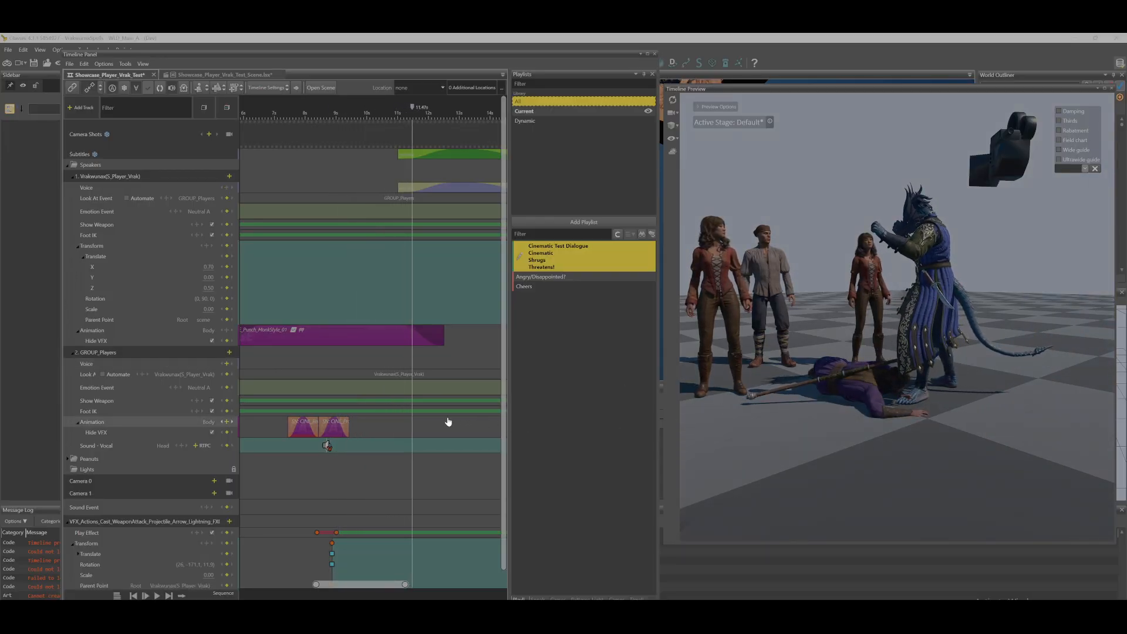
- Set the value of the lightning effect's Translate X key at 8.87 s to 0
{"action": "mouse_move", "coordinate": [331, 585]}
{"action": "left_mouse_down"}
{"action": "mouse_move", "coordinate": [373, 585]}
{"action": "mouse_move", "coordinate": [350, 586]}
{"action": "left_mouse_up"}
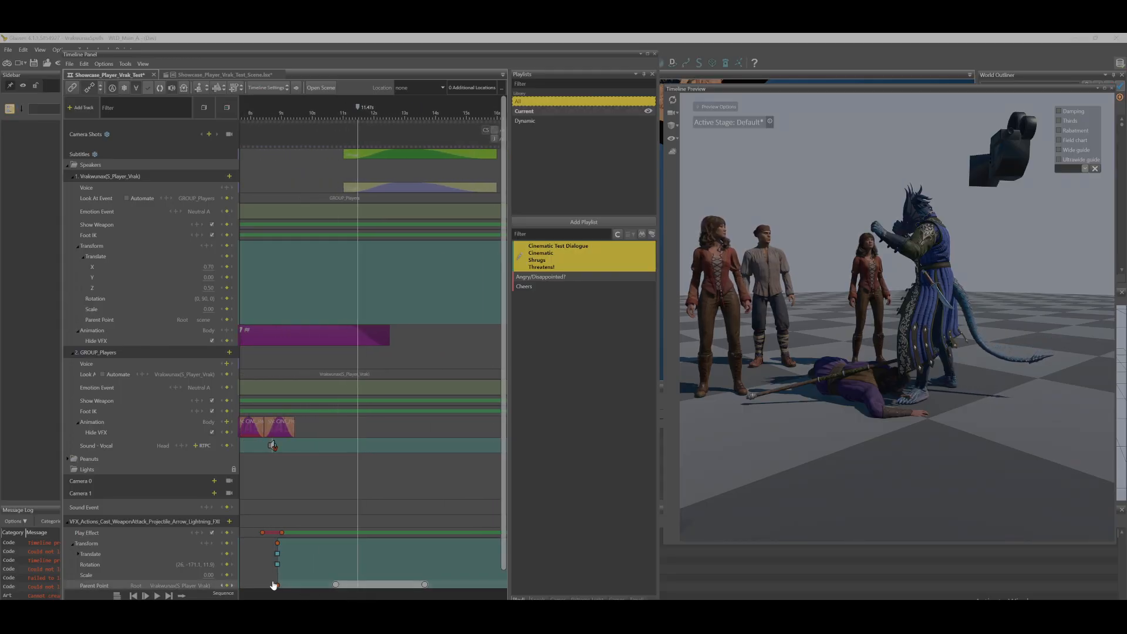
{"action": "left_click", "coordinate": [76, 554]}
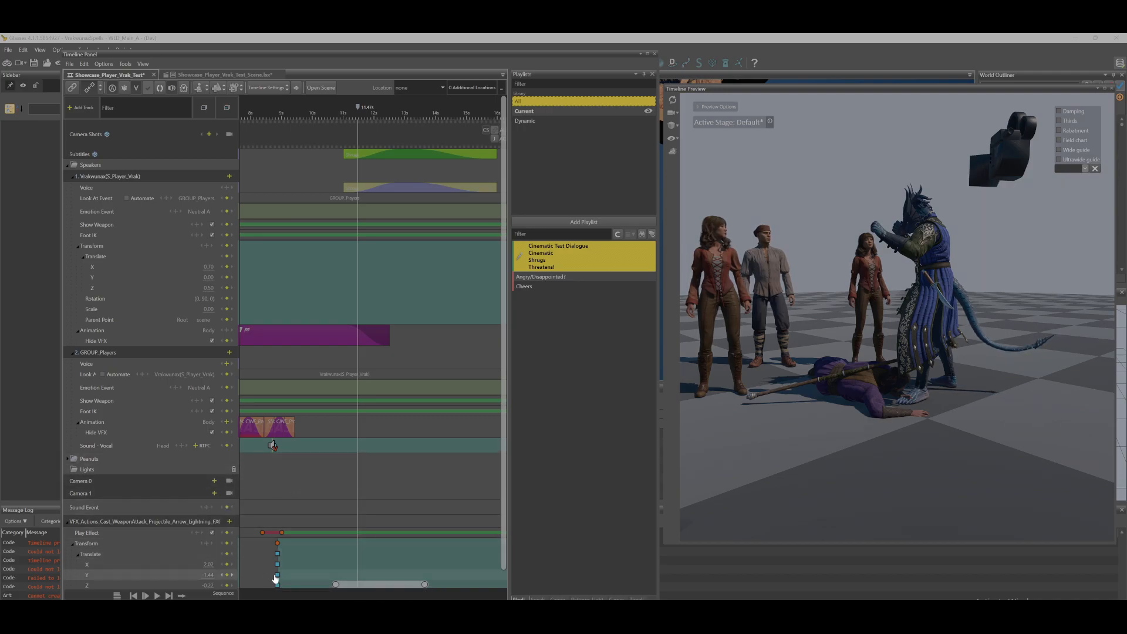
{"action": "left_click", "coordinate": [277, 554]}
{"action": "right_click", "coordinate": [277, 554]}
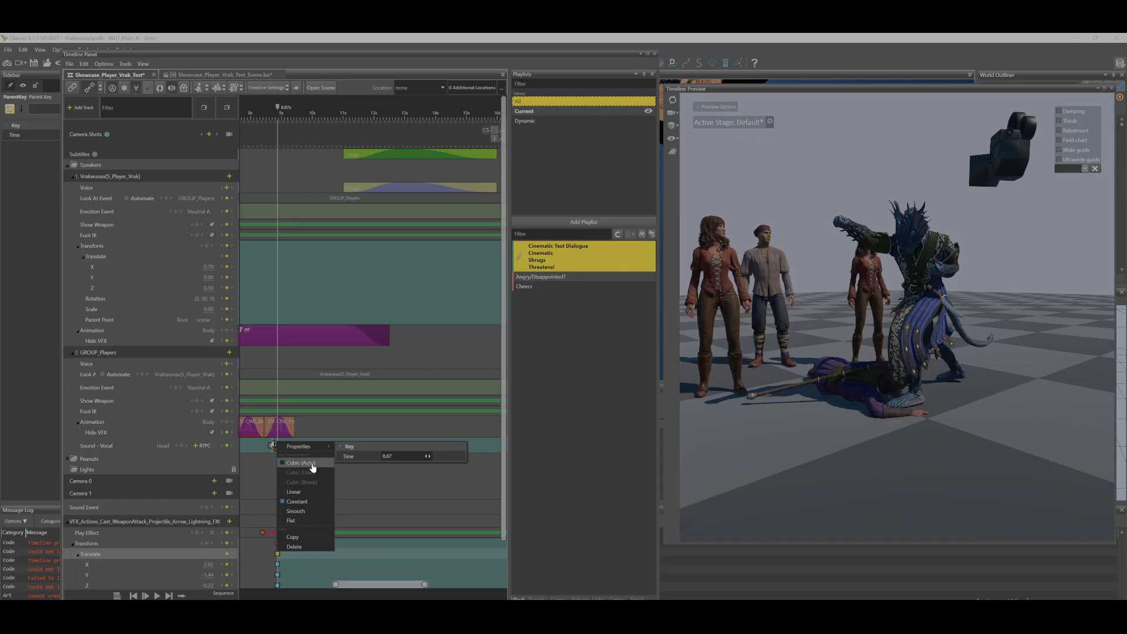
{"action": "left_click", "coordinate": [278, 564]}
{"action": "right_click", "coordinate": [277, 564]}
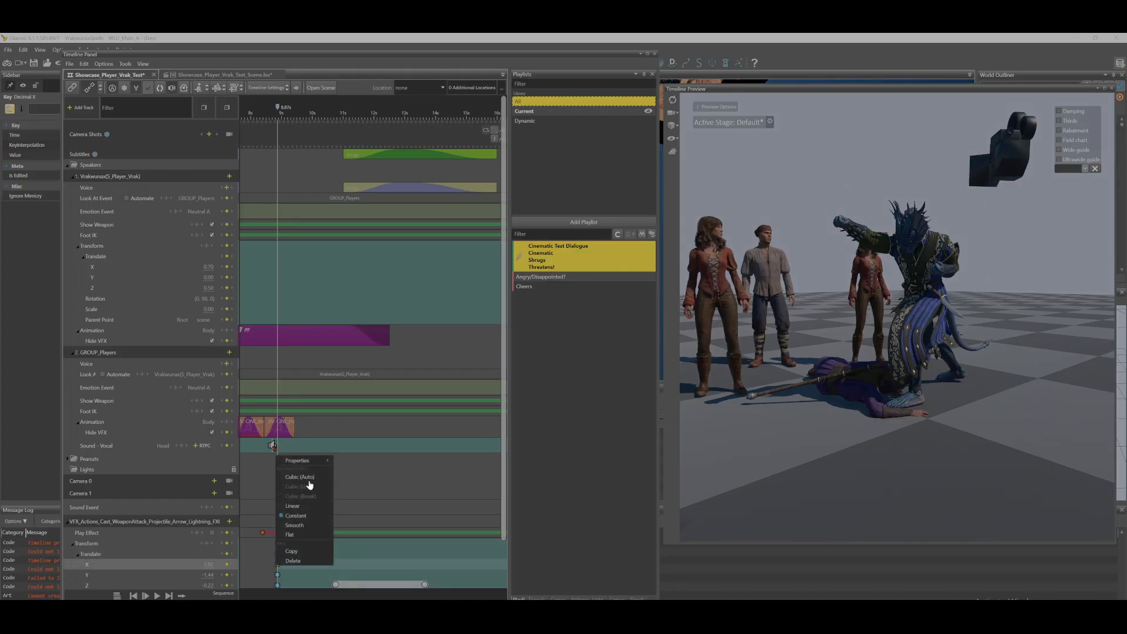
{"action": "mouse_move", "coordinate": [308, 465]}
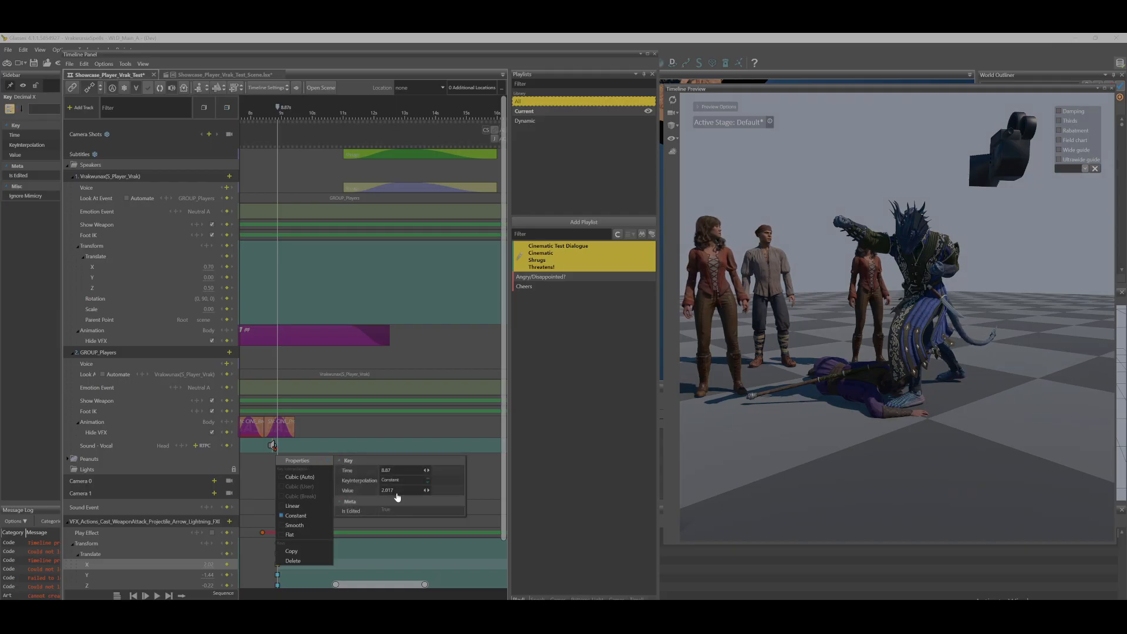
{"action": "type", "text": "0"}
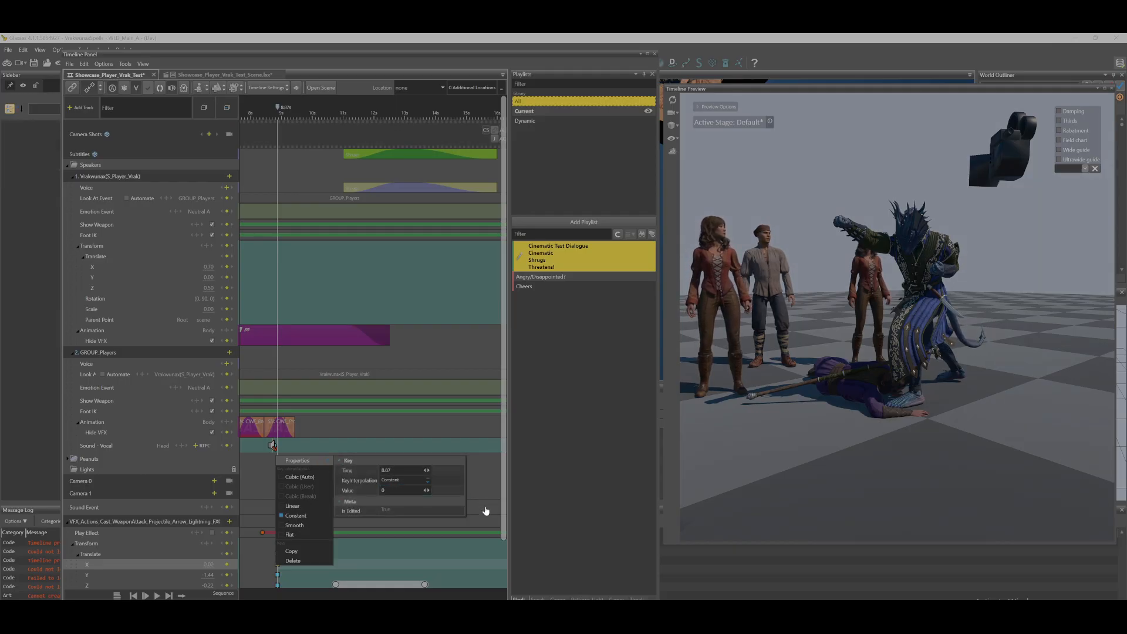
{"action": "left_click", "coordinate": [486, 510]}
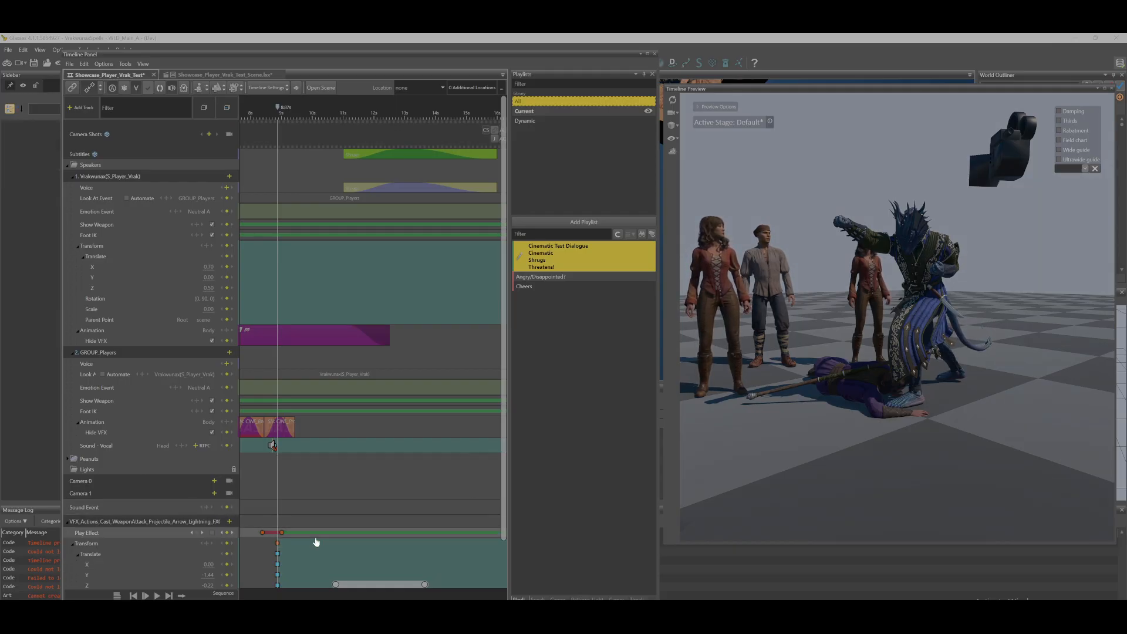
- Set the values of the lightning effect's Translate Y and Translate Z keys at 8.87 s to 0
{"action": "right_click", "coordinate": [277, 565]}
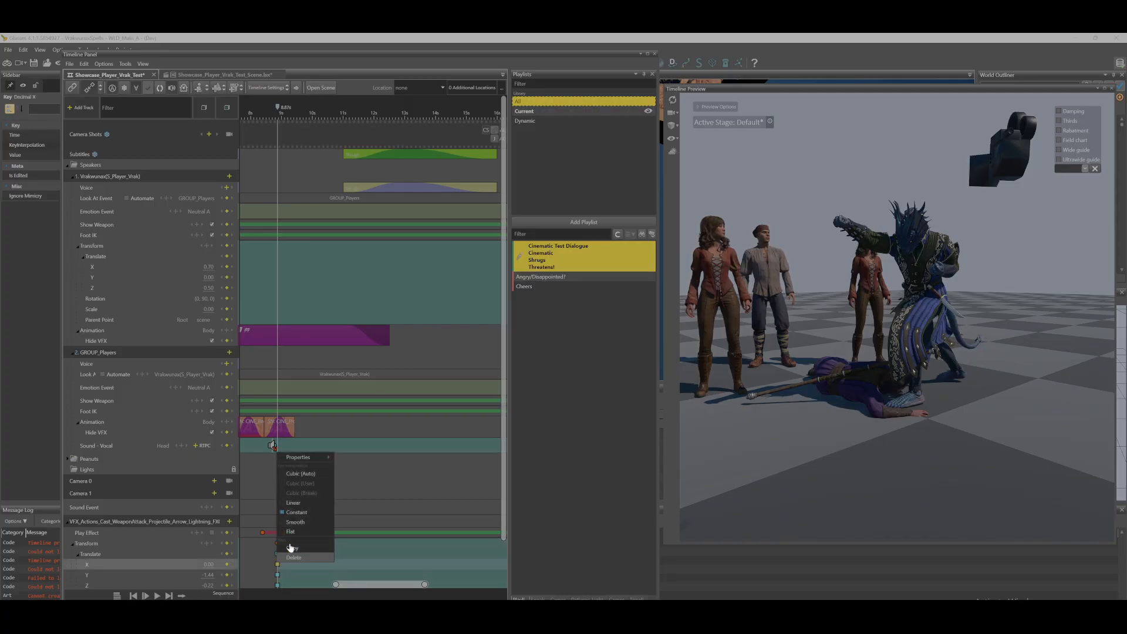
{"action": "left_click", "coordinate": [276, 577]}
{"action": "right_click", "coordinate": [276, 576]}
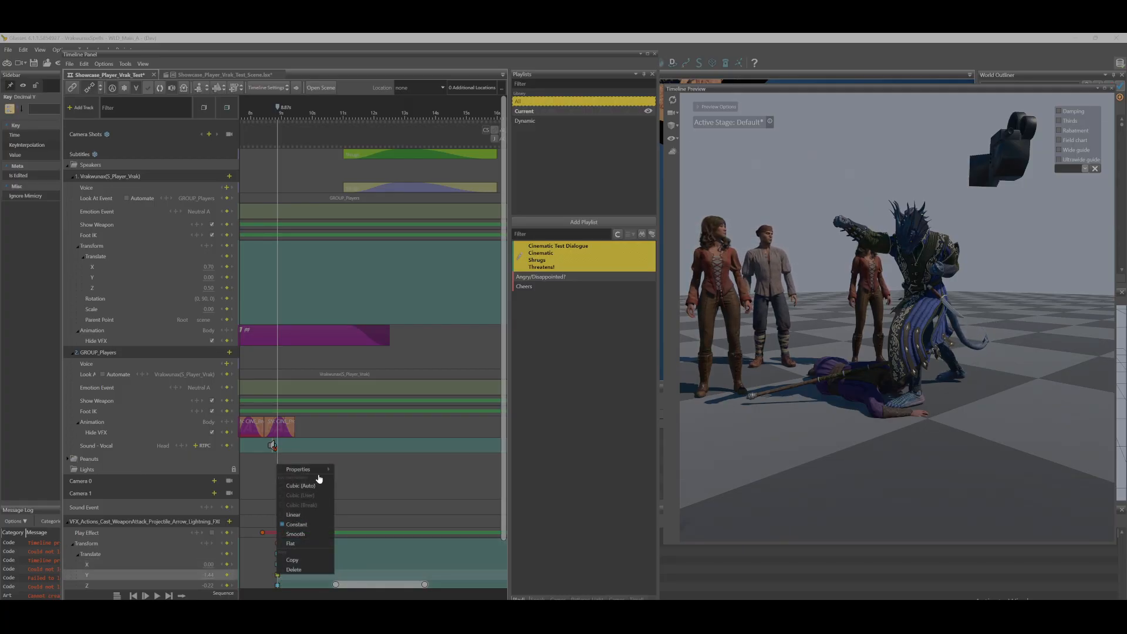
{"action": "mouse_move", "coordinate": [325, 473]}
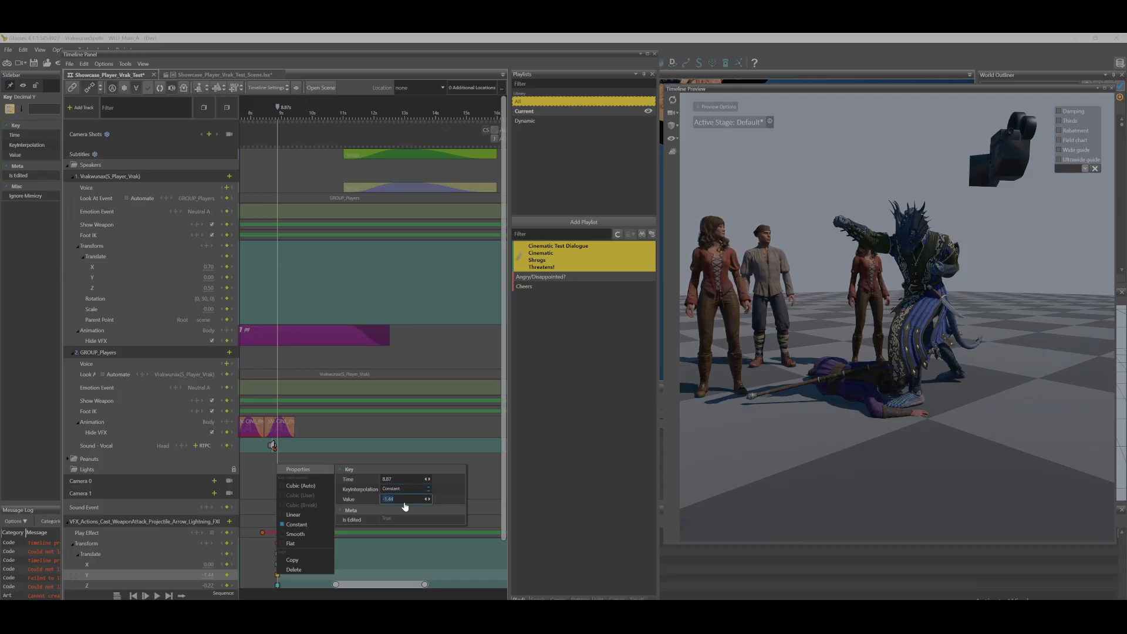
{"action": "left_click", "coordinate": [199, 585]}
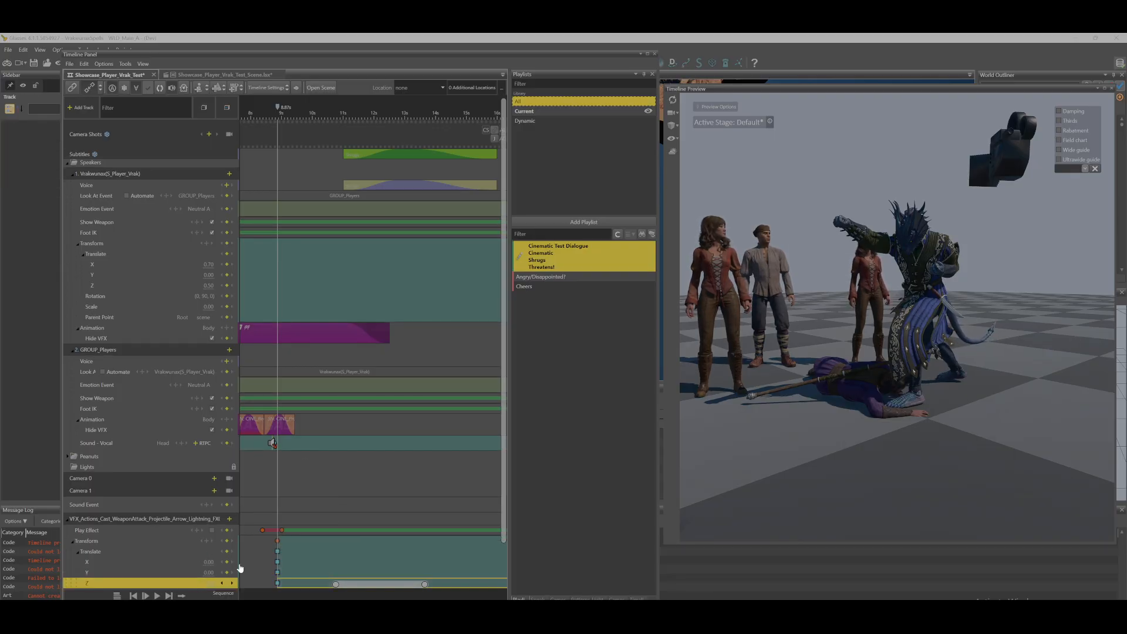
{"action": "left_click", "coordinate": [277, 584]}
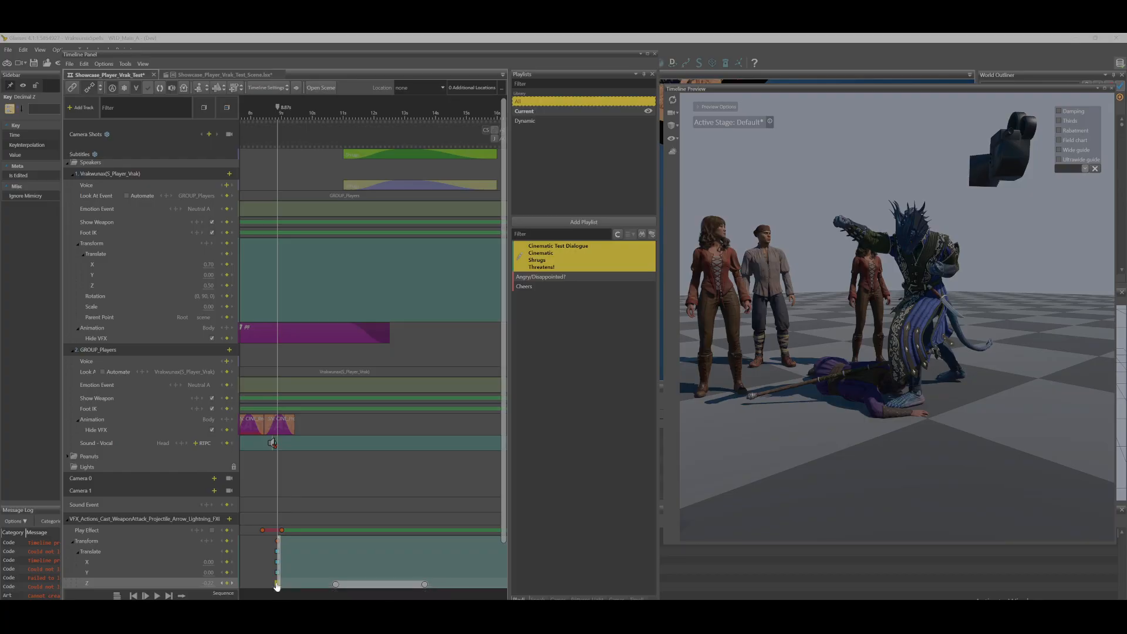
{"action": "right_click", "coordinate": [277, 584]}
{"action": "mouse_move", "coordinate": [306, 481]}
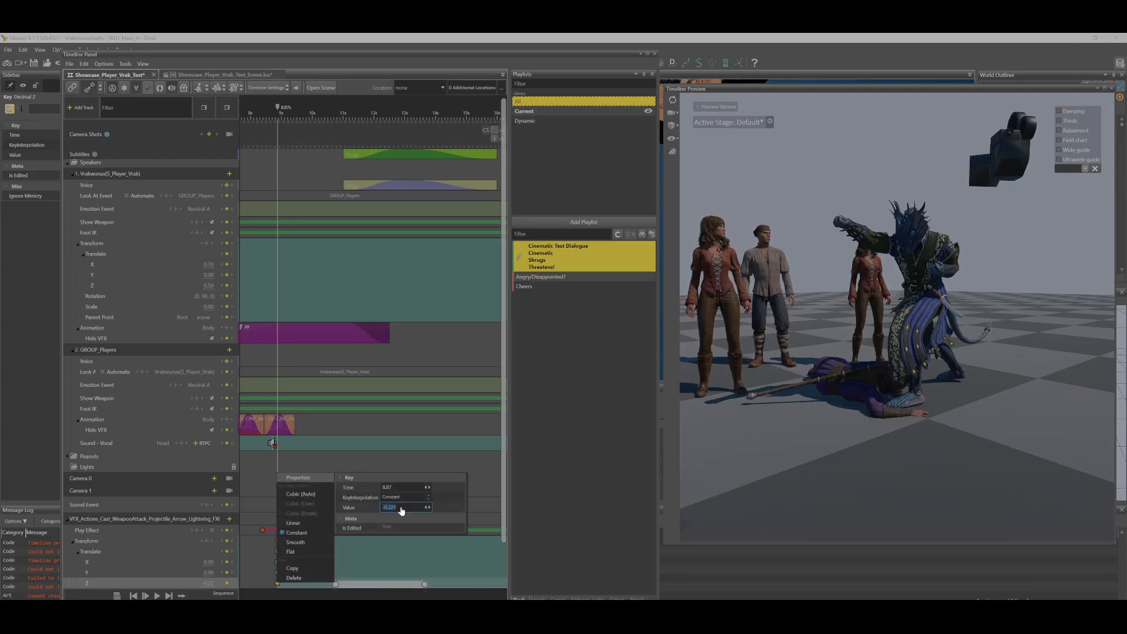
{"action": "left_click", "coordinate": [501, 470]}
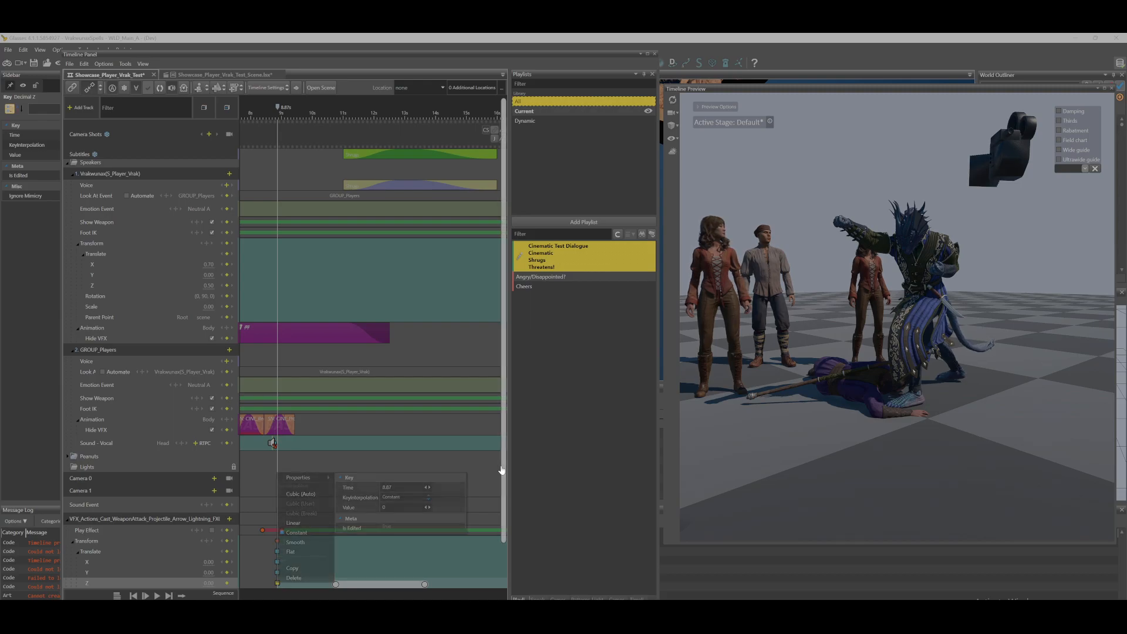
- Play back the punch from about 8 s to check the lightning effect's position on the hand
{"action": "left_click_drag", "start_coordinate": [391, 585], "coordinate": [373, 586]}
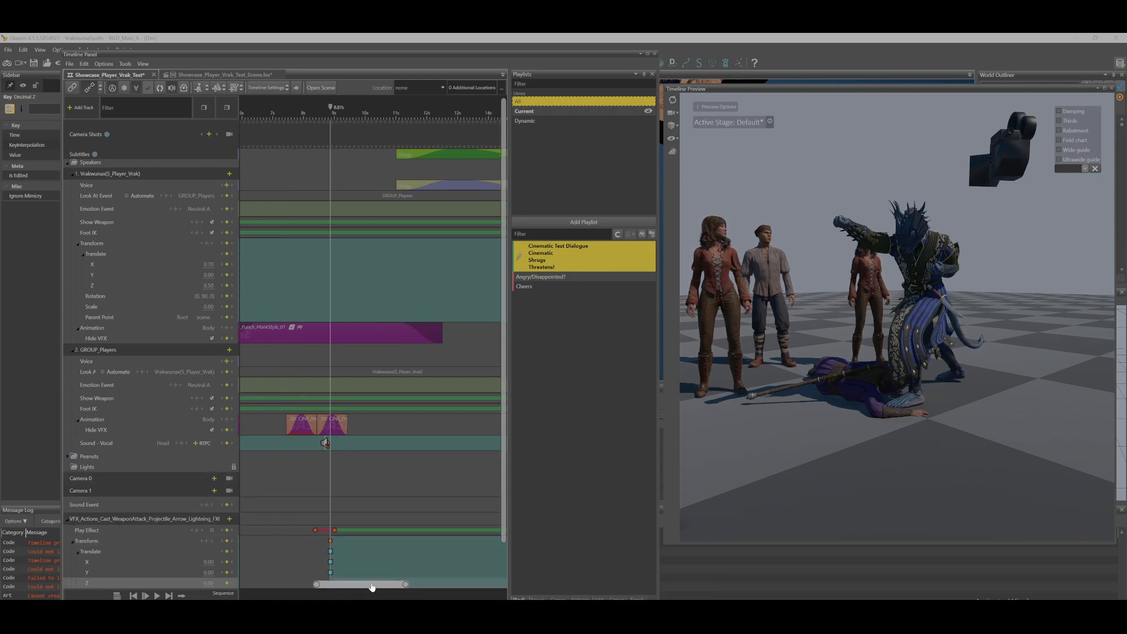
{"action": "left_click_drag", "start_coordinate": [504, 445], "coordinate": [509, 475]}
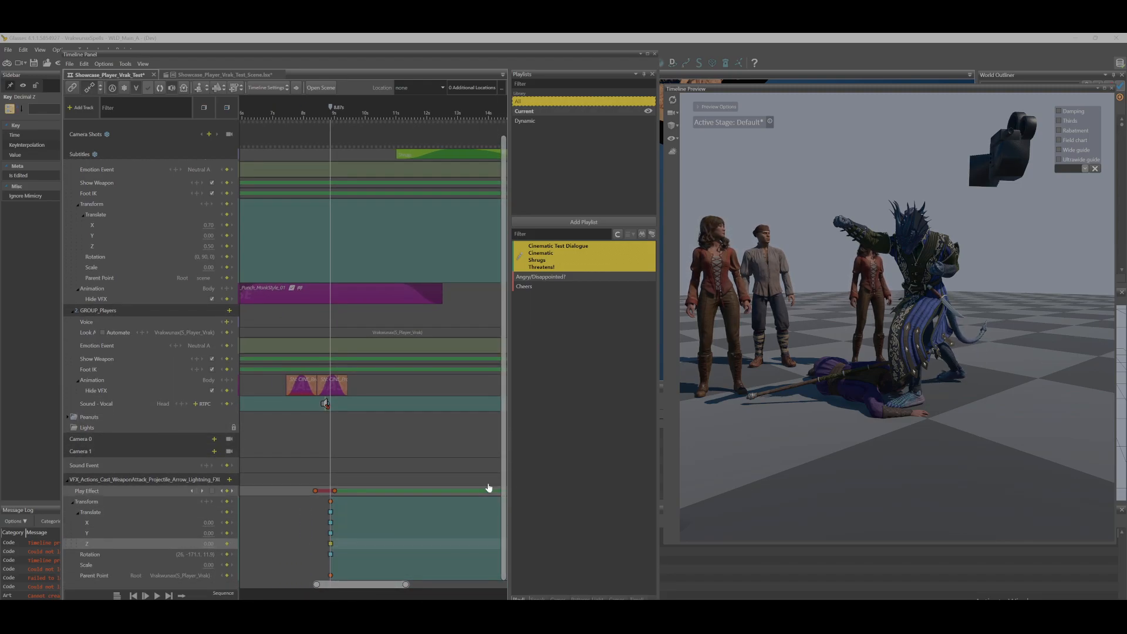
{"action": "left_click", "coordinate": [304, 114]}
{"action": "key", "text": "space"}
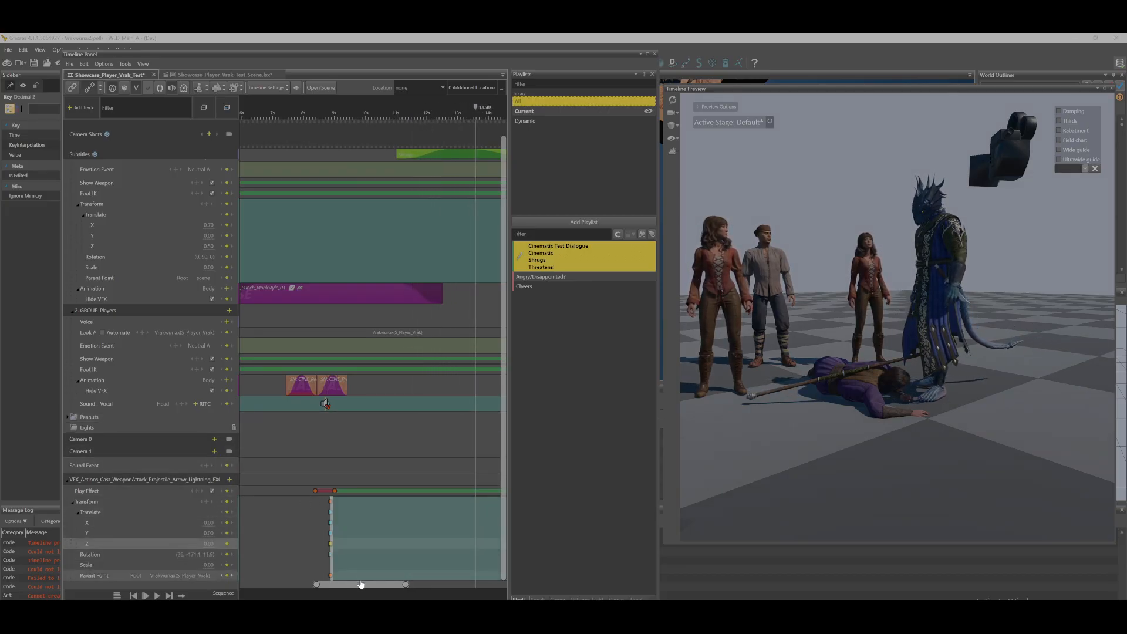
- Shift the lightning effect's Play Effect and Transform keys about 1 s back in time and play back the punch
{"action": "left_click_drag", "start_coordinate": [286, 462], "coordinate": [380, 587]}
{"action": "left_click_drag", "start_coordinate": [293, 471], "coordinate": [383, 584]}
{"action": "left_click_drag", "start_coordinate": [331, 518], "coordinate": [299, 529]}
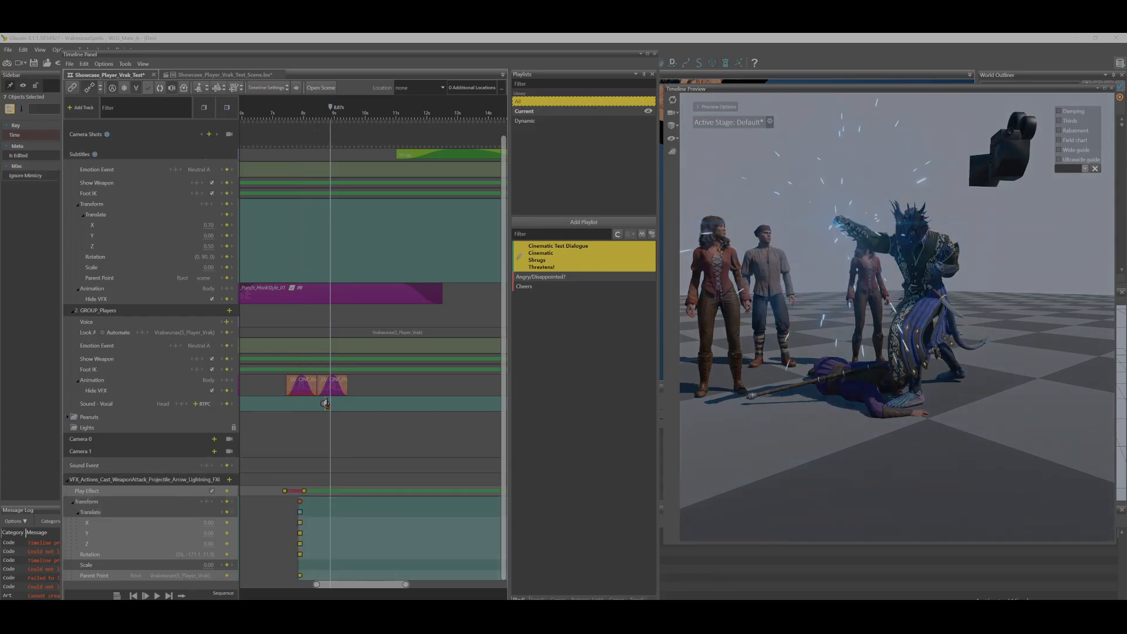
{"action": "left_click_drag", "start_coordinate": [385, 587], "coordinate": [362, 586]}
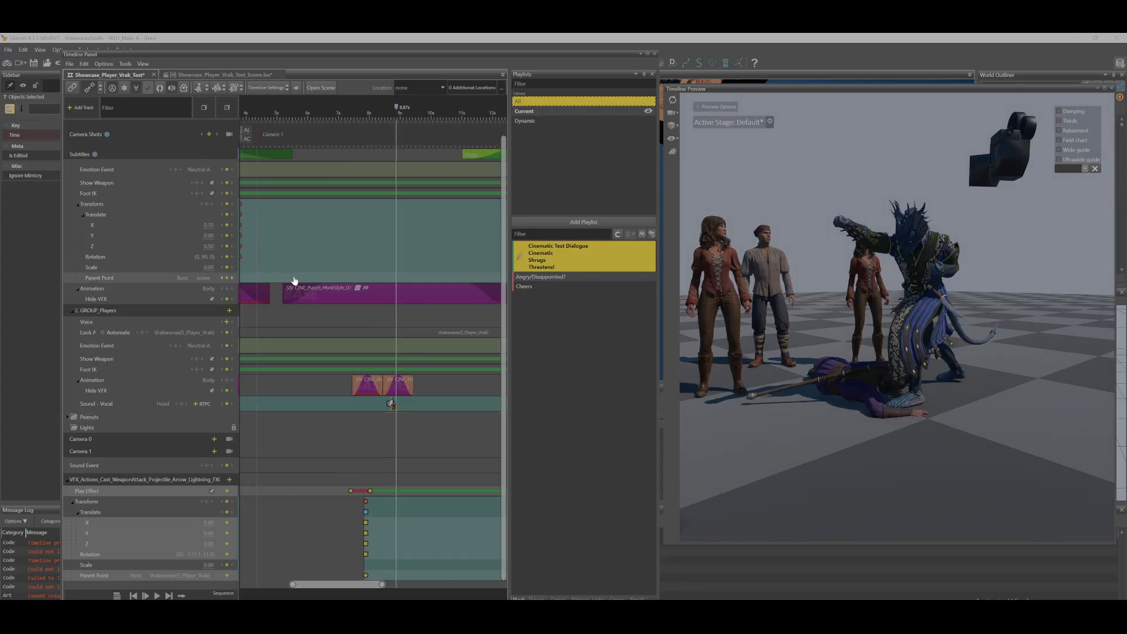
{"action": "left_click_drag", "start_coordinate": [294, 118], "coordinate": [272, 124]}
{"action": "key", "text": "space"}
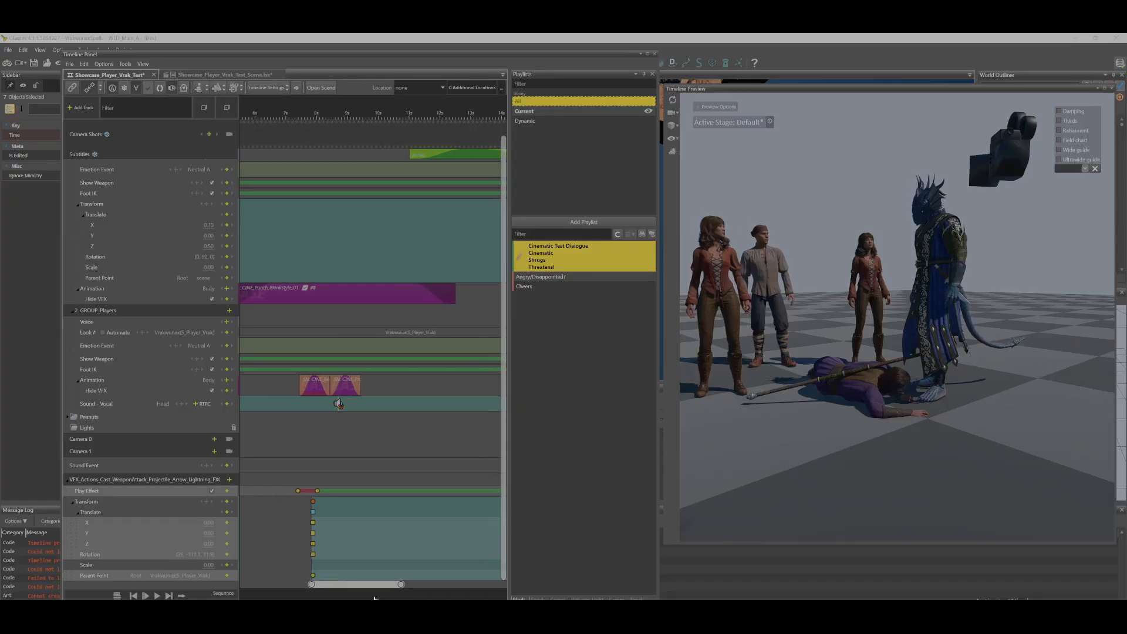
- Shift the lightning effect's keys forward so its Transform keys sit at about 8.1 s, and preview the punch
{"action": "left_click_drag", "start_coordinate": [281, 482], "coordinate": [343, 591]}
{"action": "left_click_drag", "start_coordinate": [317, 493], "coordinate": [327, 499]}
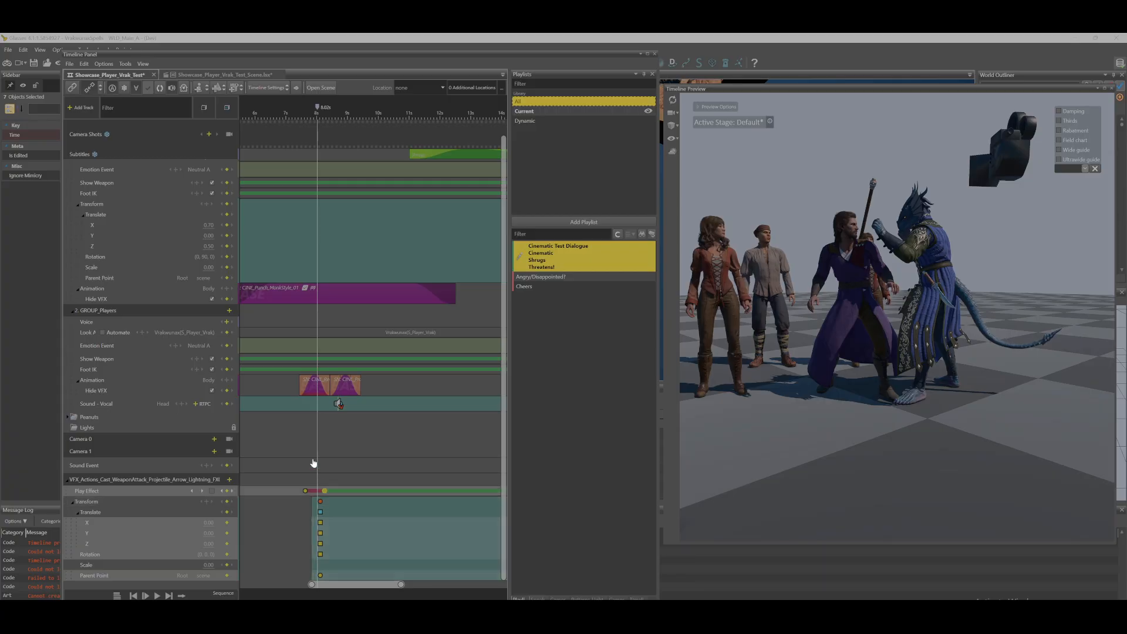
{"action": "left_click", "coordinate": [303, 114]}
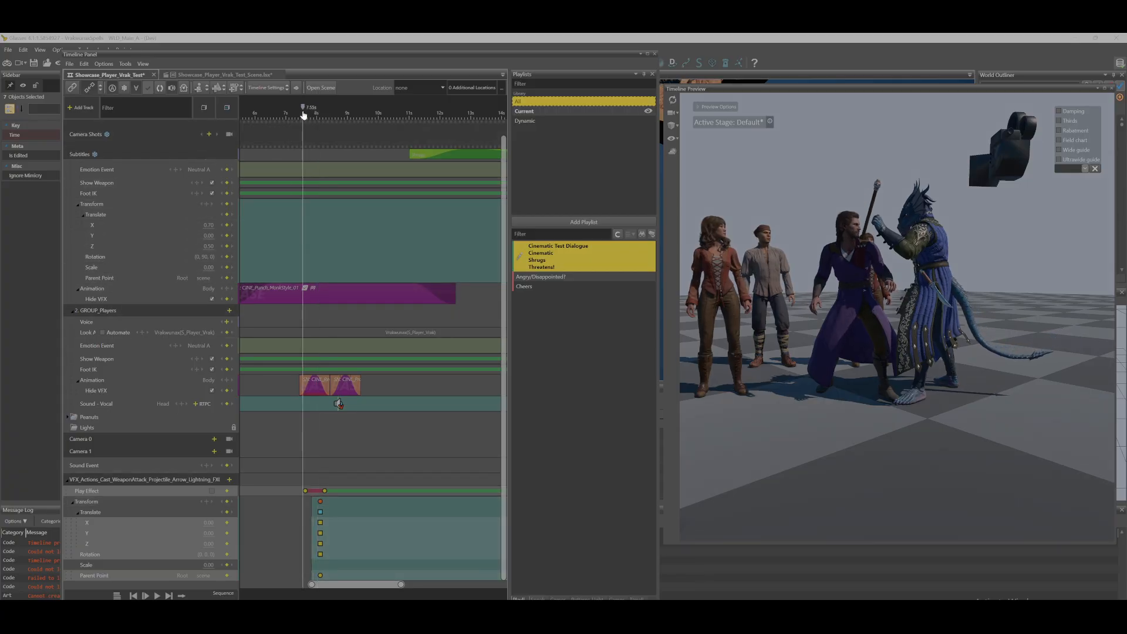
{"action": "key", "text": "space"}
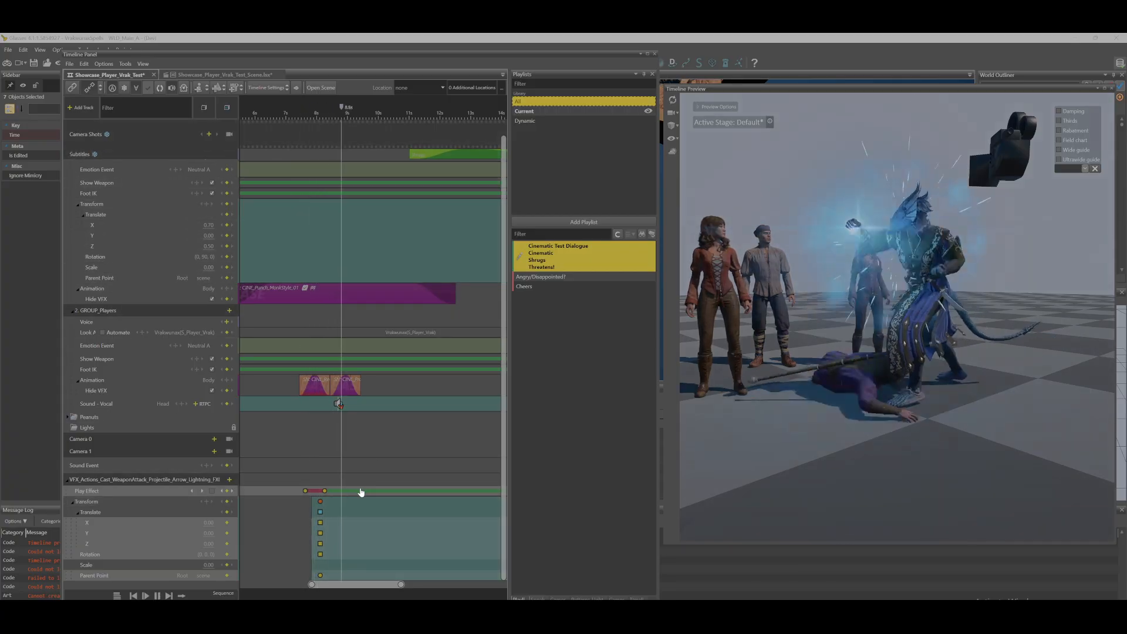
{"action": "key", "text": "space"}
- Nudge all of the lightning effect's keys forward so its Transform keys sit at about 8.3 s, and replay the punch
{"action": "left_click_drag", "start_coordinate": [293, 483], "coordinate": [343, 584]}
{"action": "left_click", "coordinate": [327, 493]}
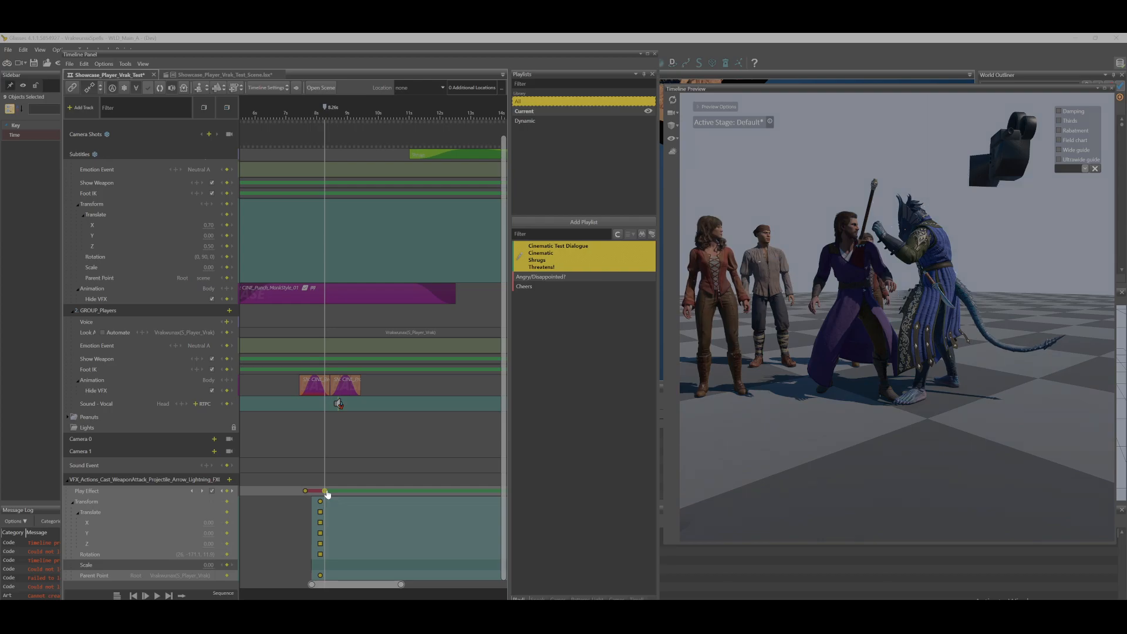
{"action": "left_click_drag", "start_coordinate": [332, 493], "coordinate": [333, 495]}
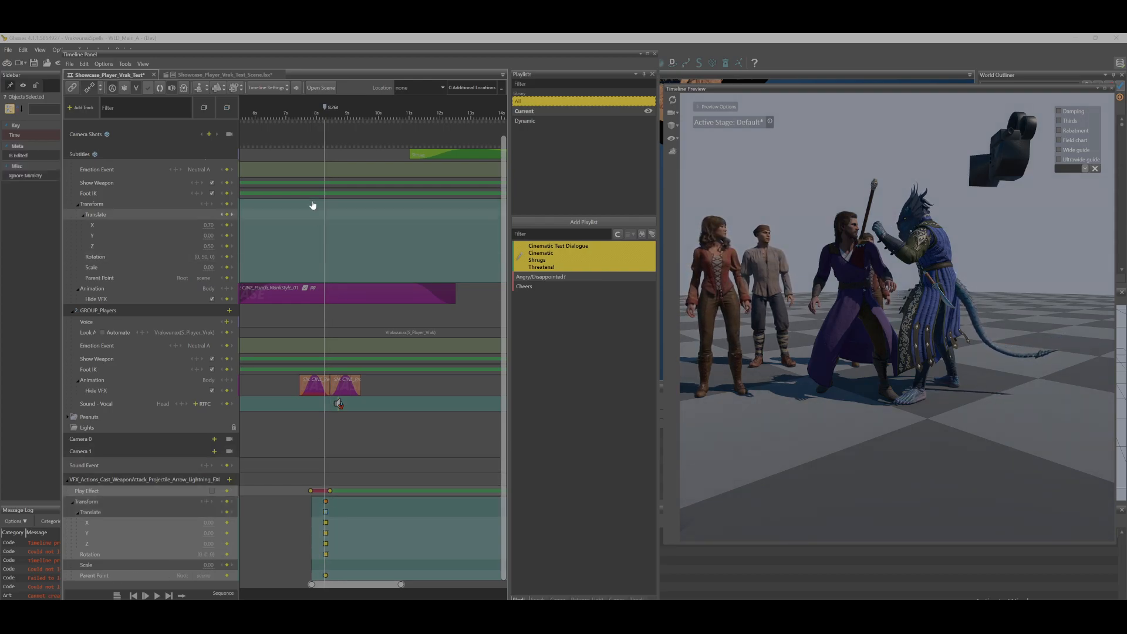
{"action": "left_click_drag", "start_coordinate": [272, 115], "coordinate": [290, 127]}
{"action": "key", "text": "space"}
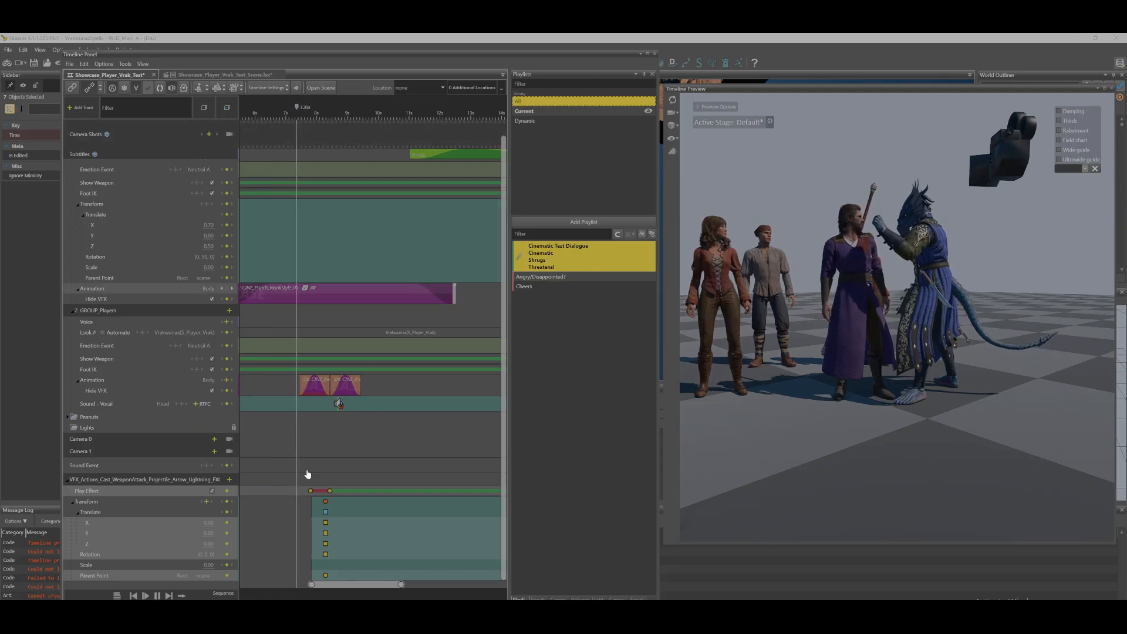
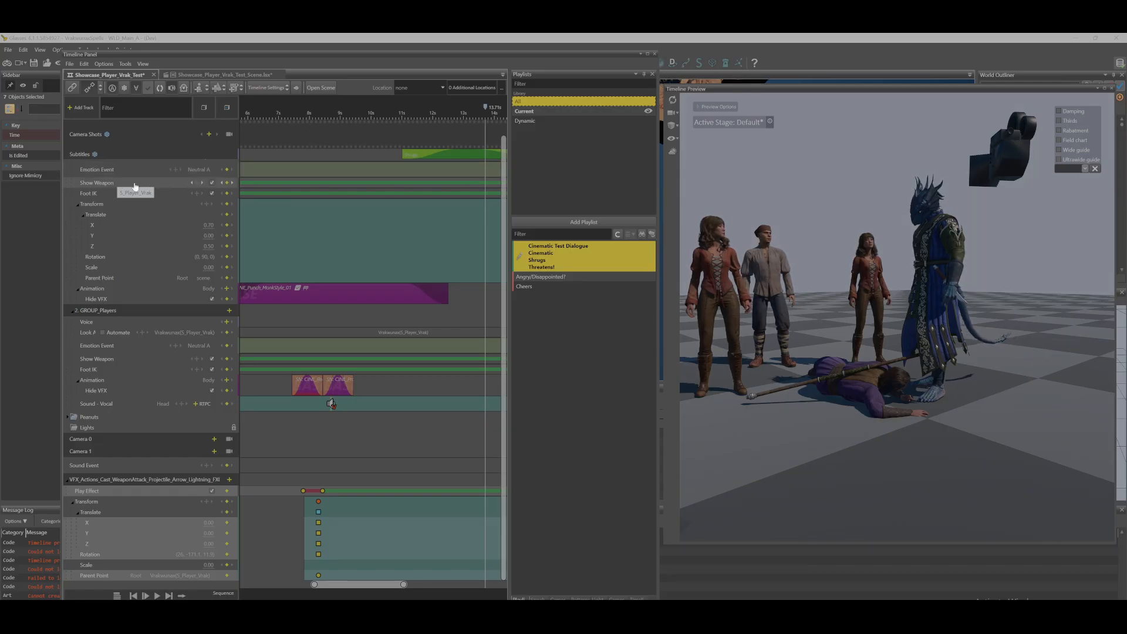
- Add a Sound - 3D track to the S_Player_Vrak speaker and key it at 8.44 s
{"action": "scroll", "coordinate": [188, 232], "scroll_direction": "up", "scroll_amount": 3}
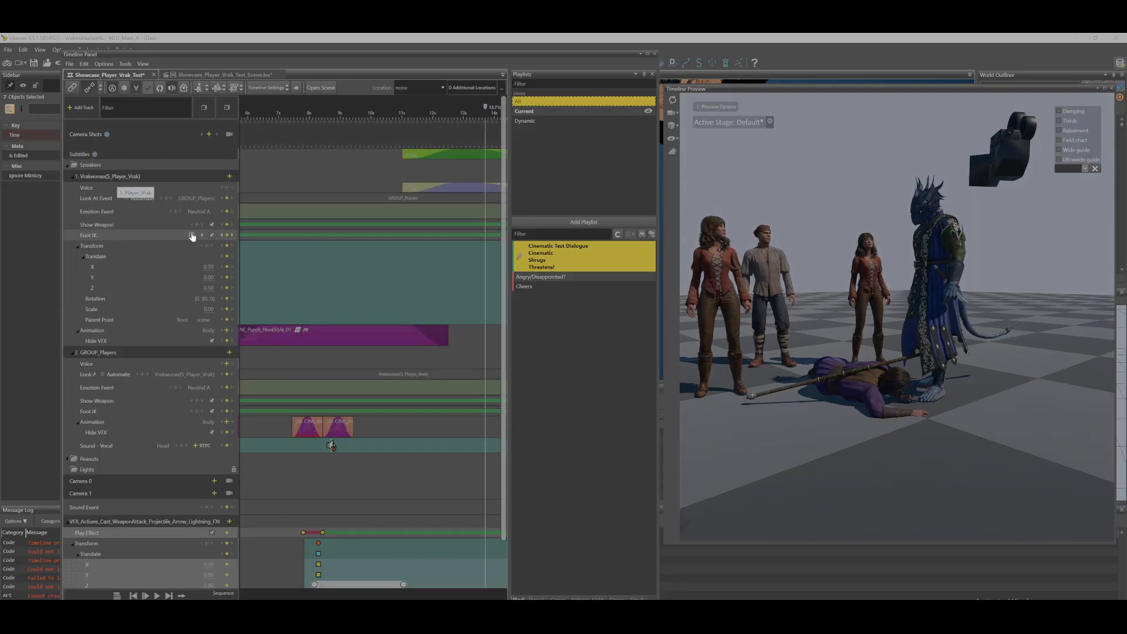
{"action": "left_click", "coordinate": [221, 177]}
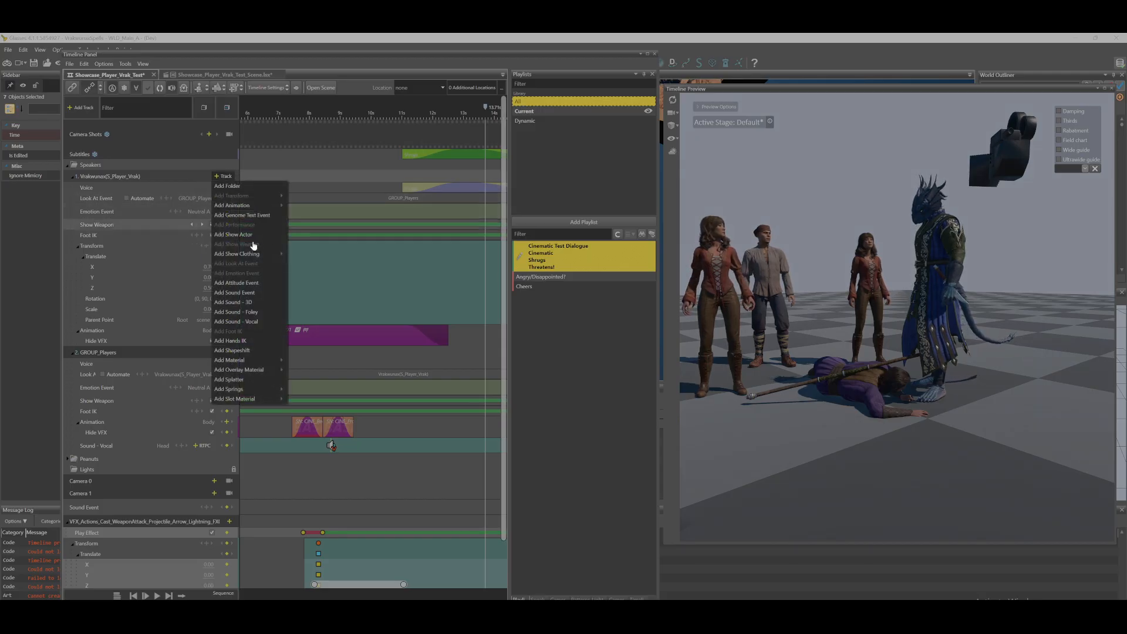
{"action": "left_click", "coordinate": [252, 303]}
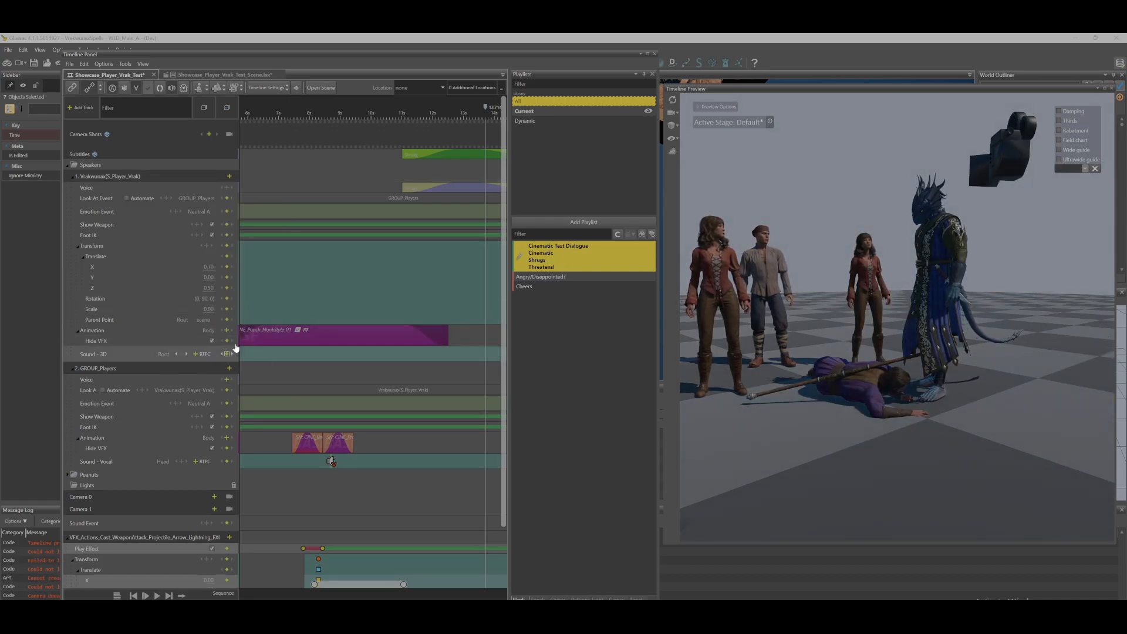
{"action": "left_click_drag", "start_coordinate": [348, 112], "coordinate": [324, 565]}
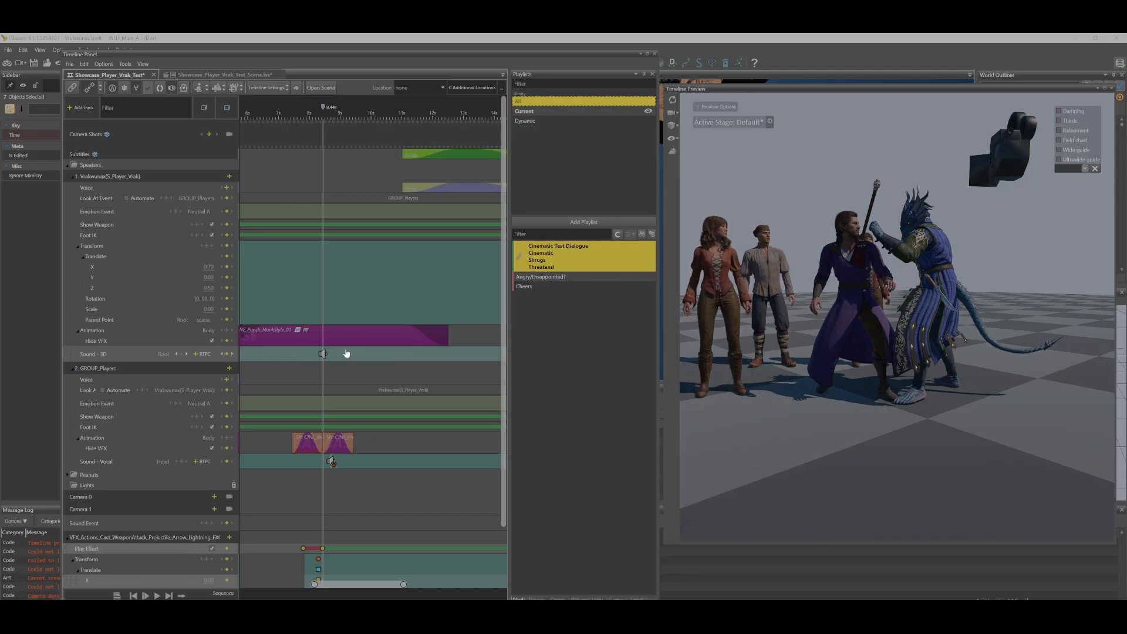
- Set the sound event of the Sound - 3D key to Action_Cast_LightningBlast, filtering the resources by "lightning"
{"action": "right_click", "coordinate": [327, 356]}
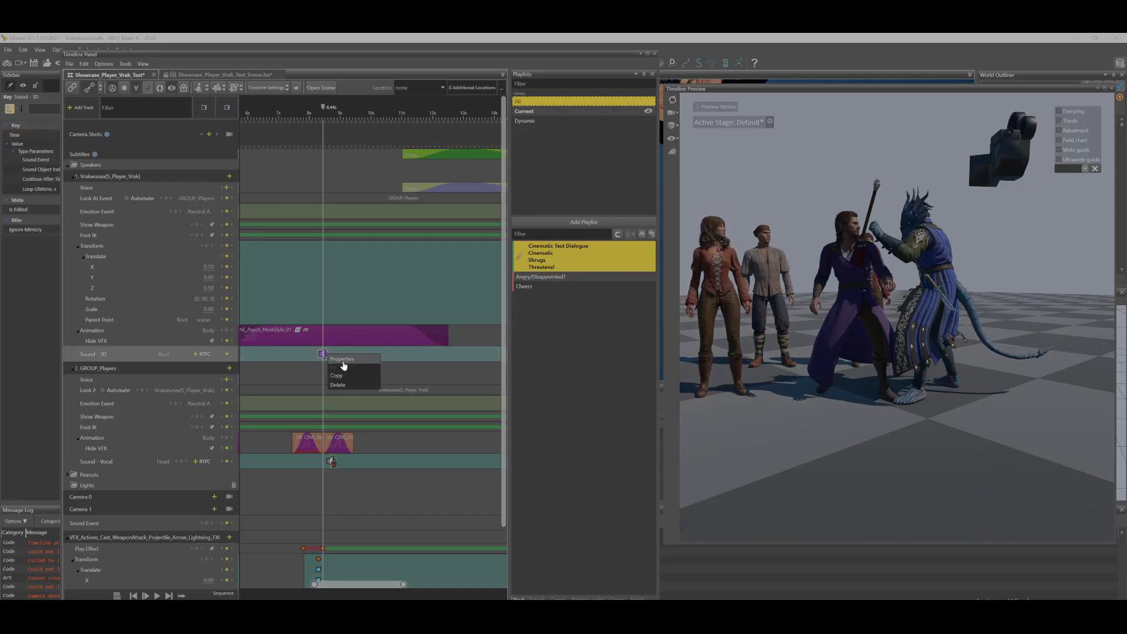
{"action": "mouse_move", "coordinate": [346, 363]}
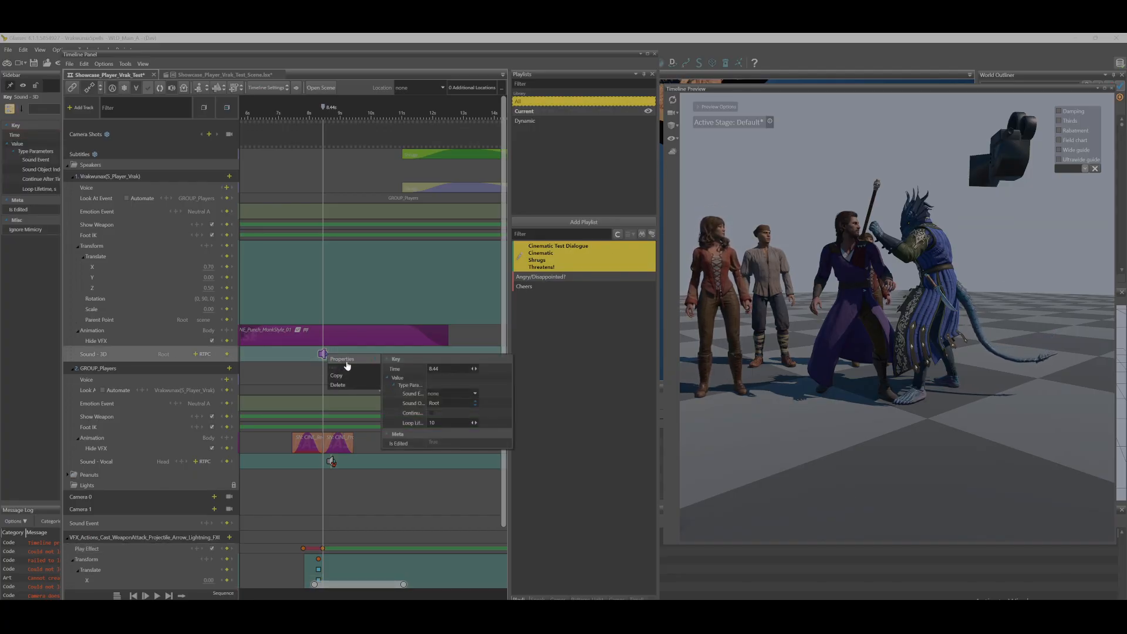
{"action": "left_click", "coordinate": [475, 393]}
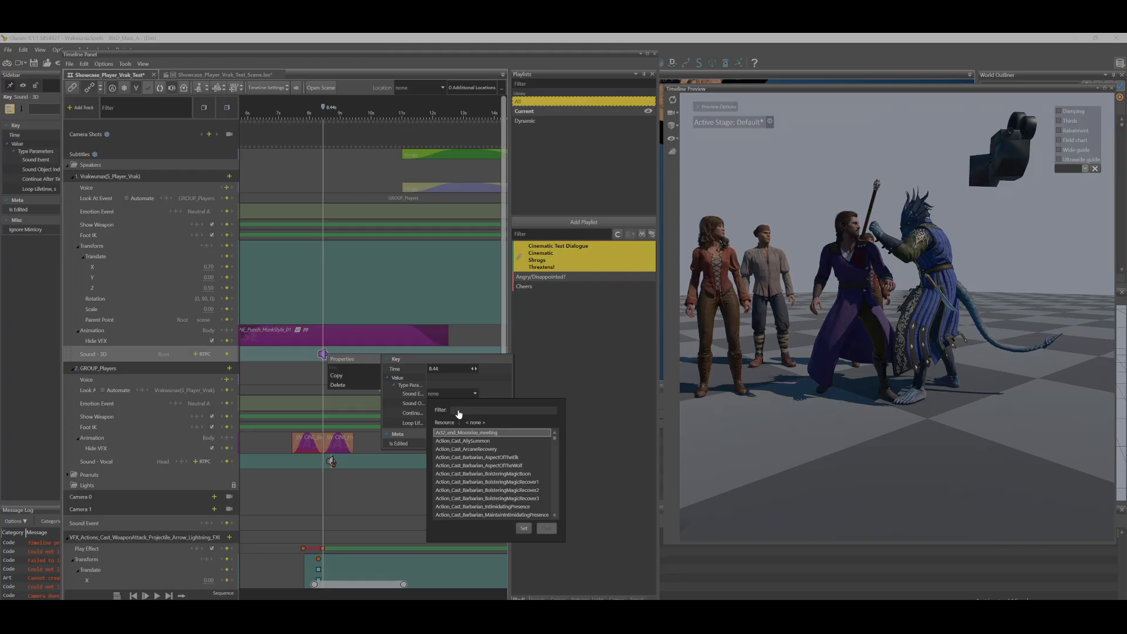
{"action": "type", "text": "lightning"}
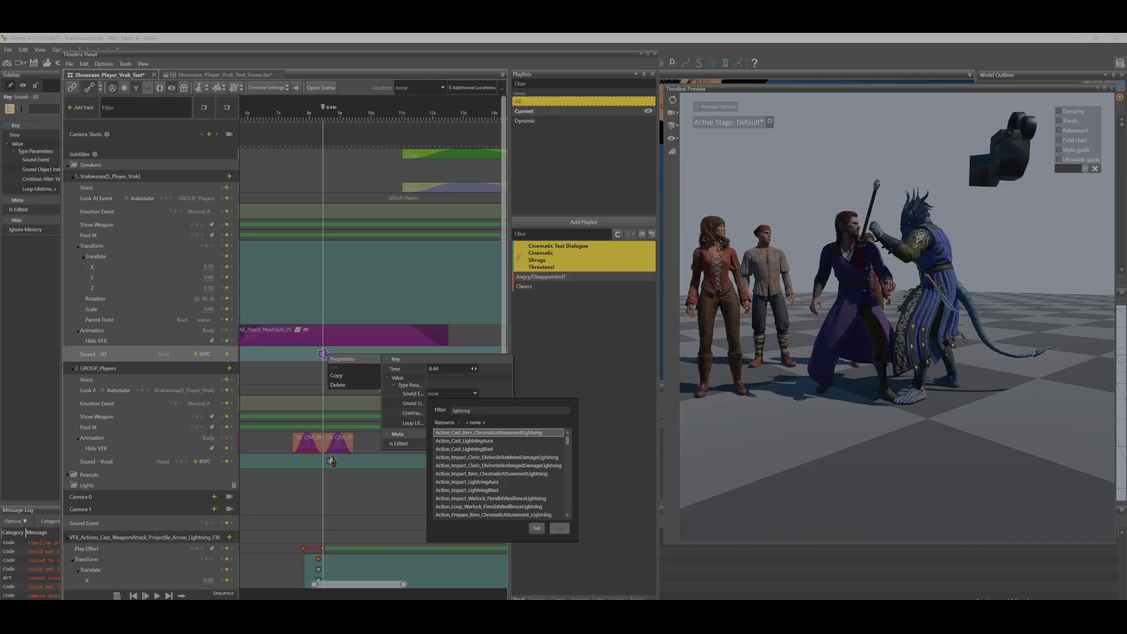
{"action": "left_click", "coordinate": [498, 449]}
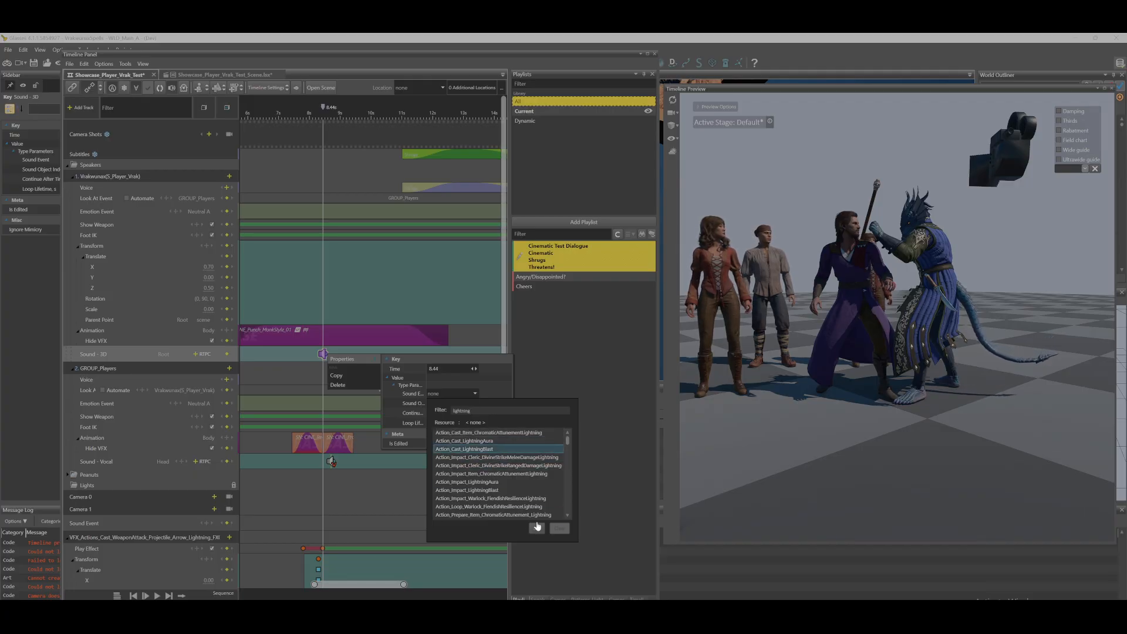
{"action": "left_click", "coordinate": [537, 529]}
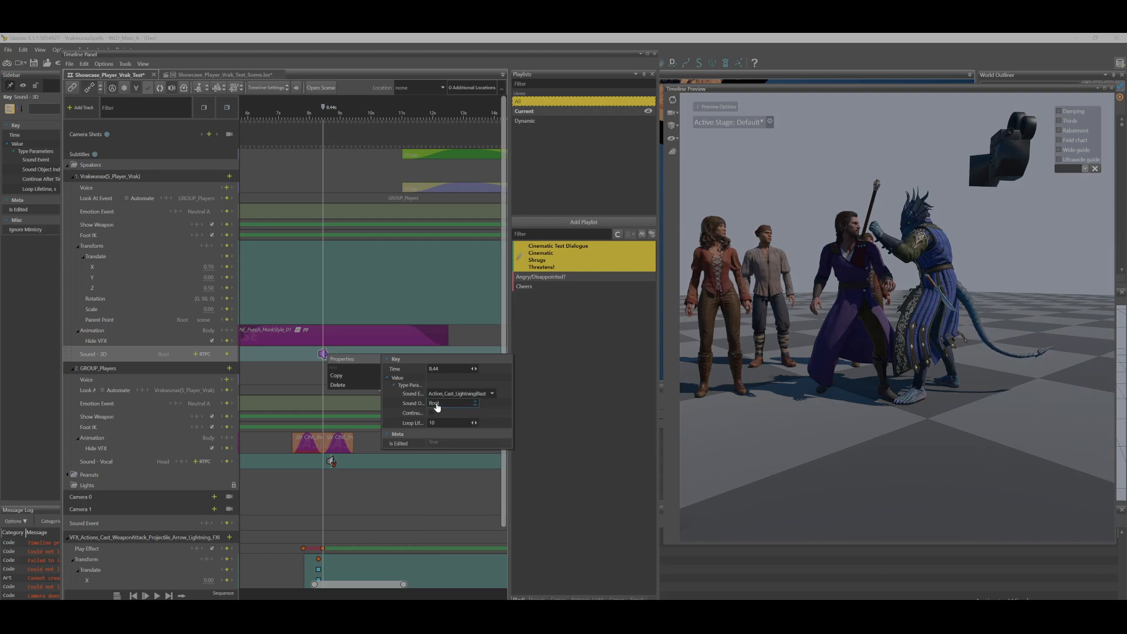
- Set the sound object of the Sound - 3D key to Main-Hand
{"action": "left_click", "coordinate": [463, 404]}
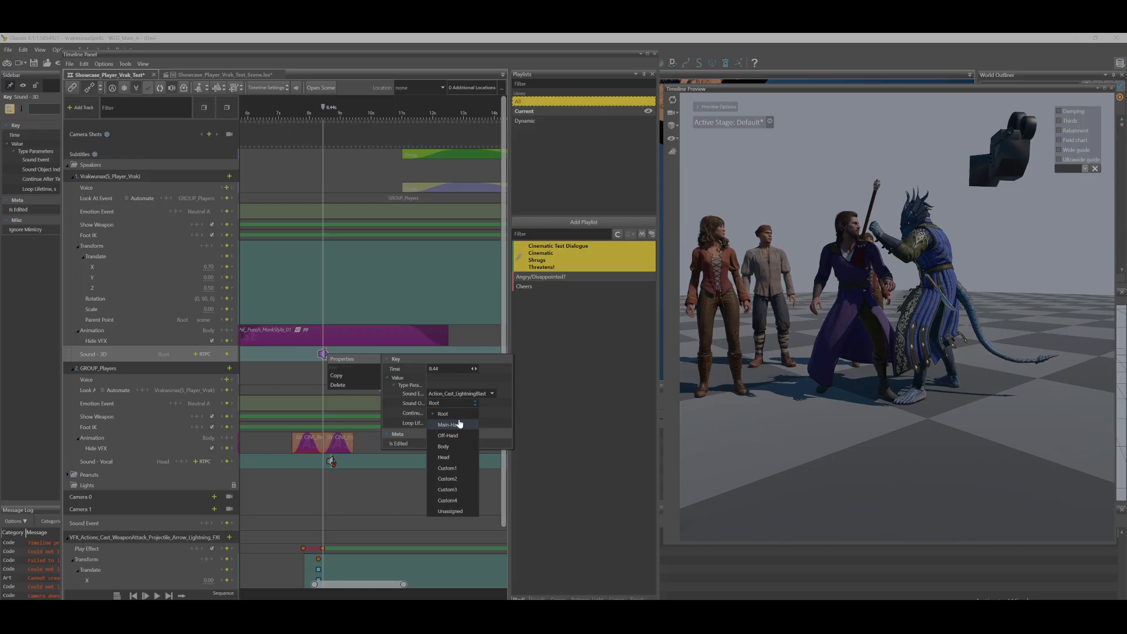
{"action": "left_click", "coordinate": [450, 425]}
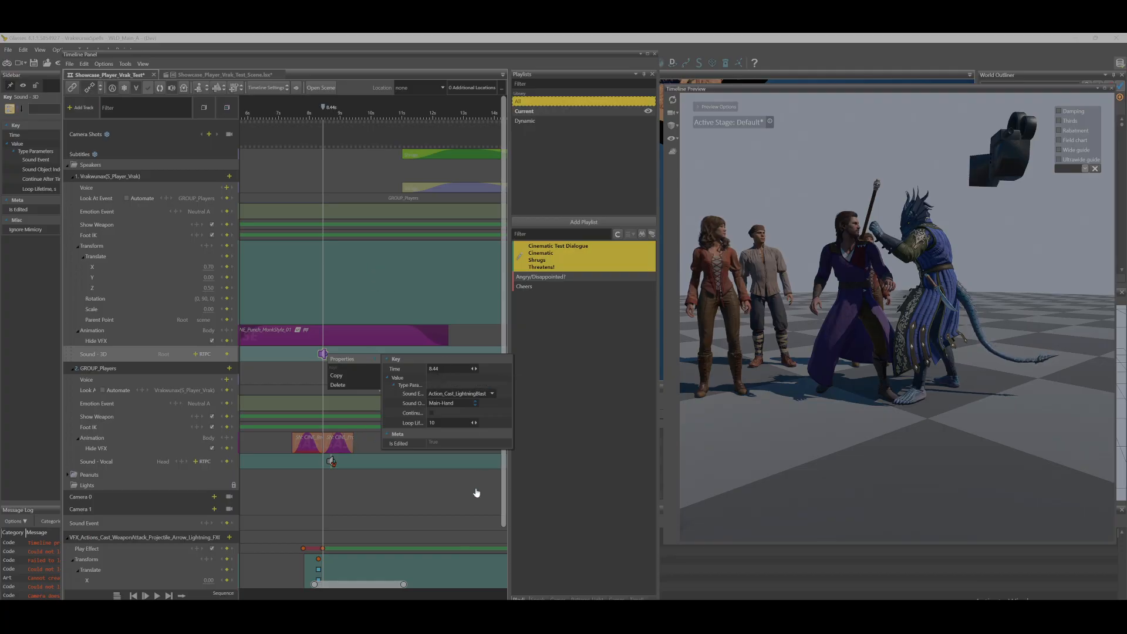
{"action": "left_click", "coordinate": [385, 243]}
- Play back the whole scene from the start of the timeline to check the lightning effect and its sound
{"action": "left_click_drag", "start_coordinate": [383, 584], "coordinate": [309, 584]}
{"action": "left_click", "coordinate": [270, 114]}
{"action": "left_click_drag", "start_coordinate": [271, 115], "coordinate": [261, 118]}
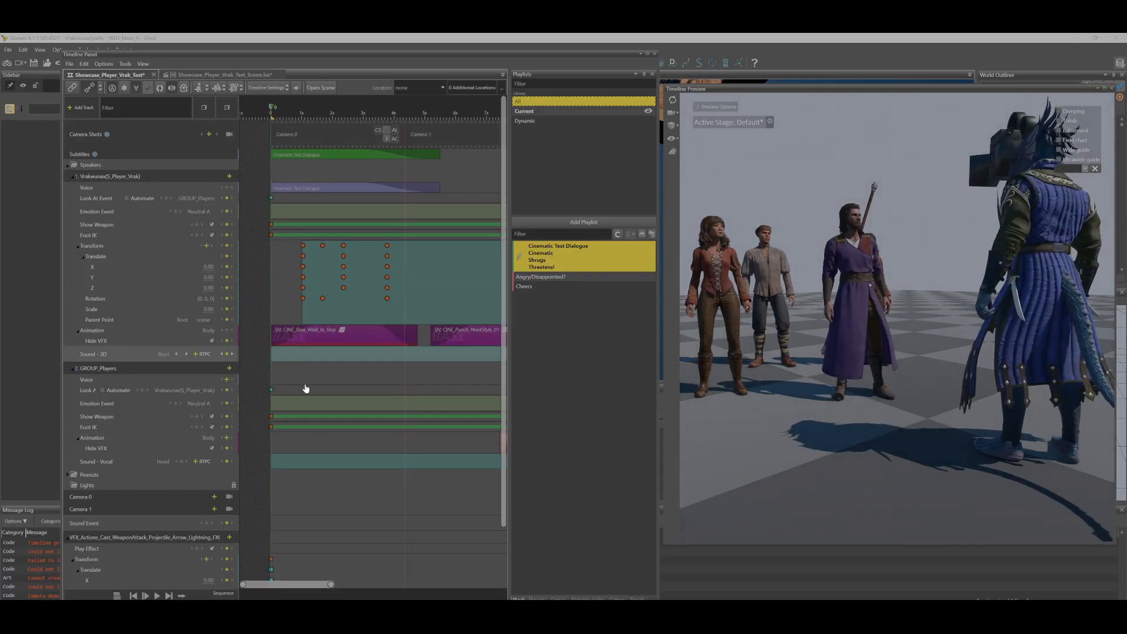
{"action": "key", "text": "space"}
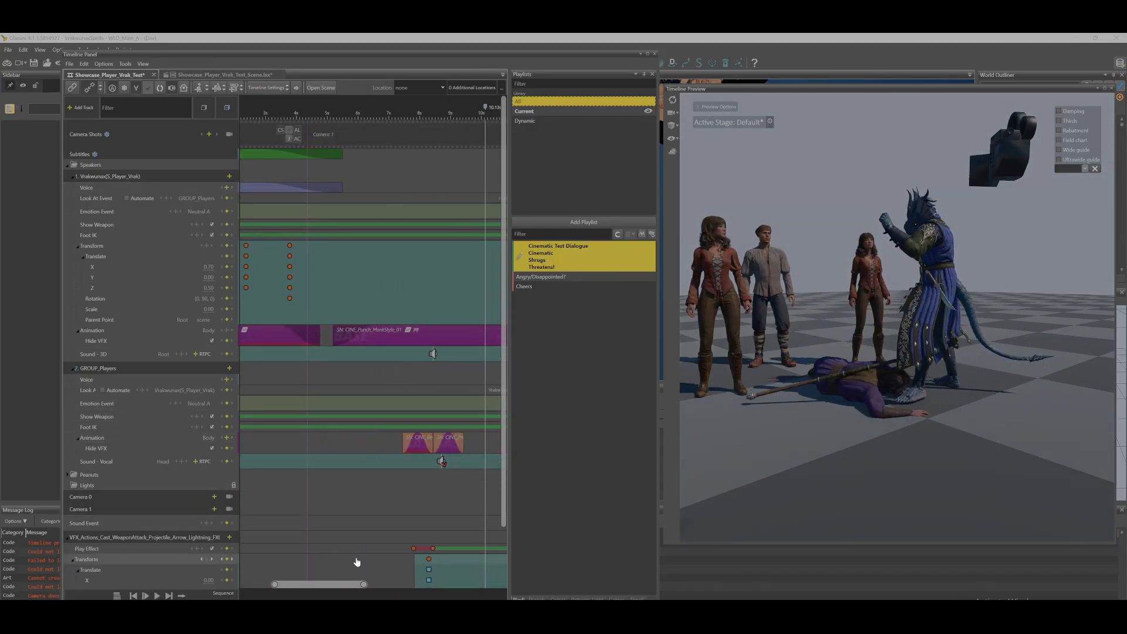
{"action": "left_click_drag", "start_coordinate": [343, 587], "coordinate": [312, 588]}
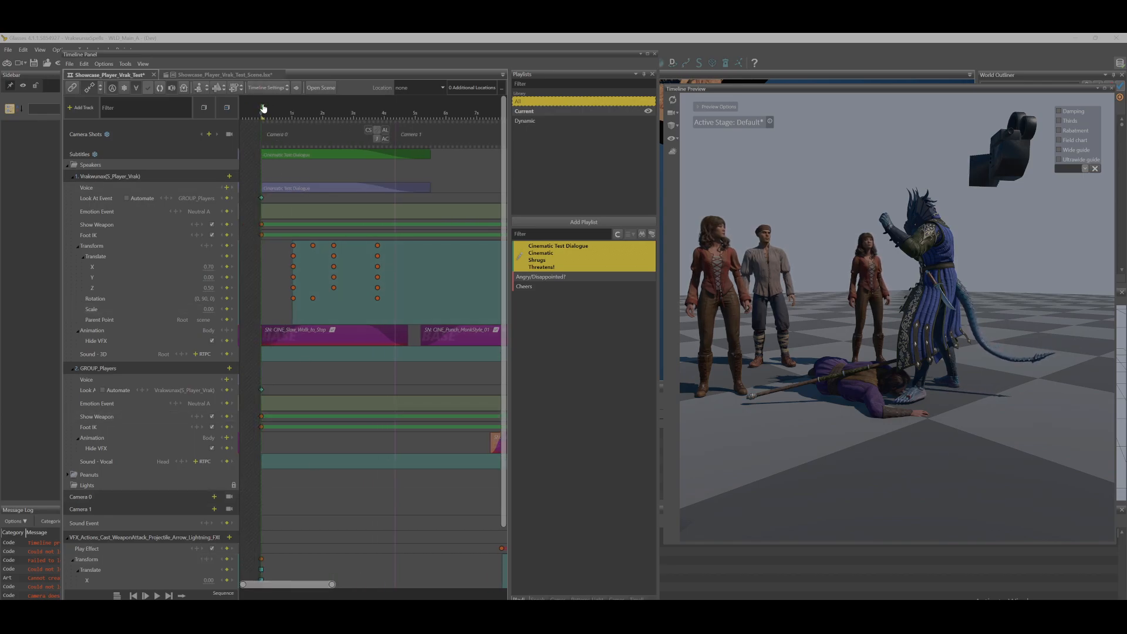
{"action": "mouse_move", "coordinate": [262, 115]}
{"action": "left_mouse_down"}
{"action": "mouse_move", "coordinate": [277, 143]}
{"action": "mouse_move", "coordinate": [252, 159]}
{"action": "mouse_move", "coordinate": [305, 188]}
{"action": "mouse_move", "coordinate": [262, 203]}
{"action": "mouse_move", "coordinate": [279, 200]}
{"action": "left_mouse_up"}
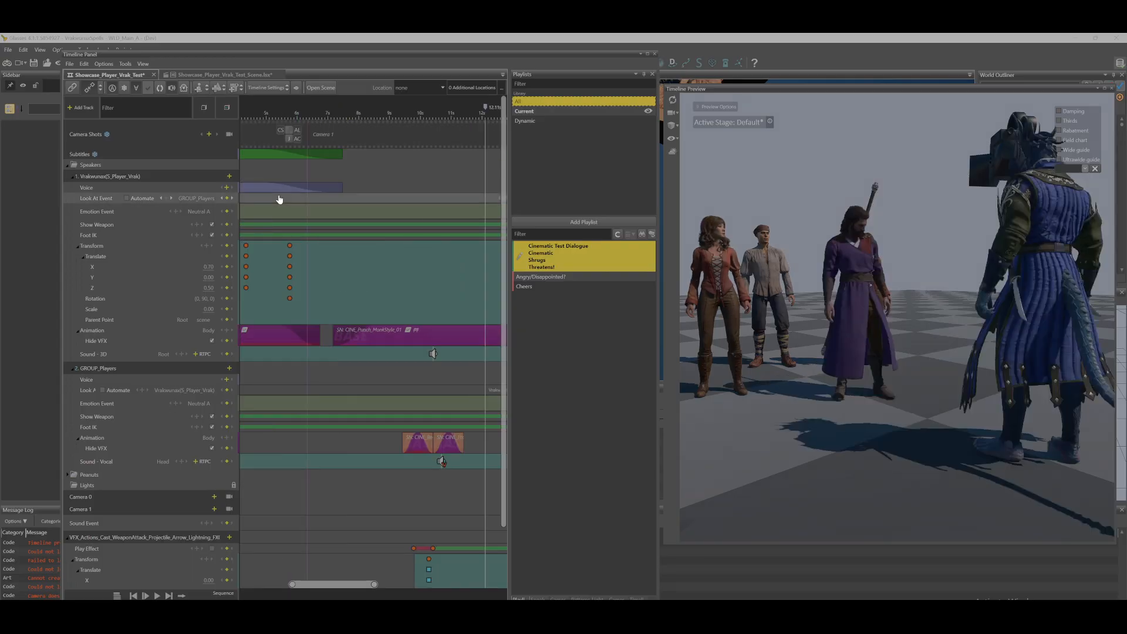
{"action": "left_click_drag", "start_coordinate": [339, 585], "coordinate": [242, 573]}
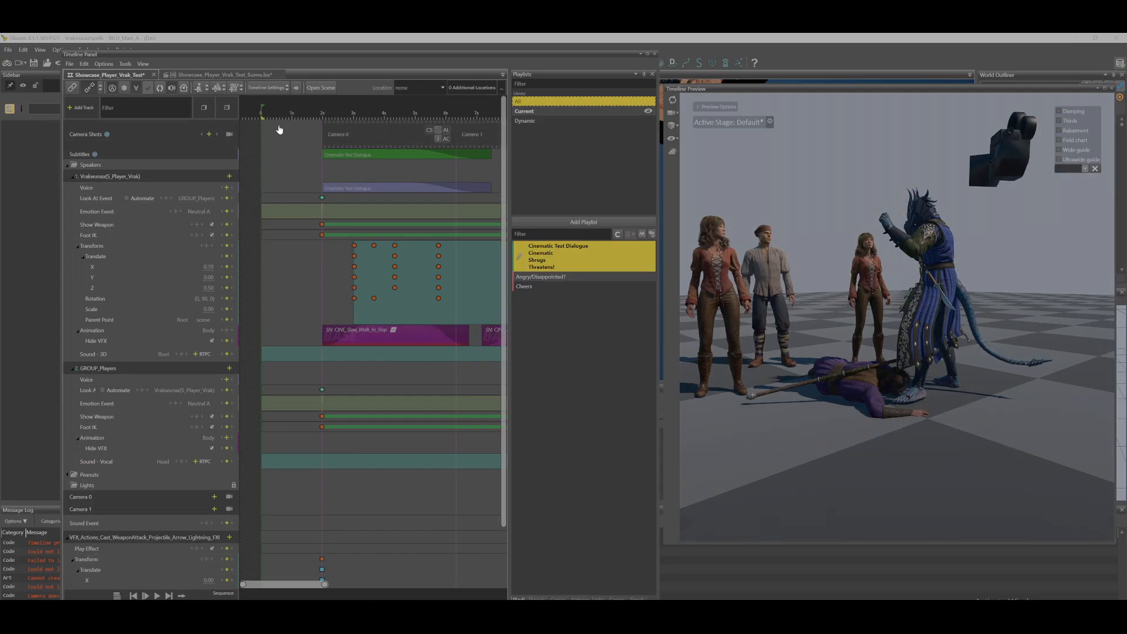
{"action": "key", "text": "ctrl+z"}
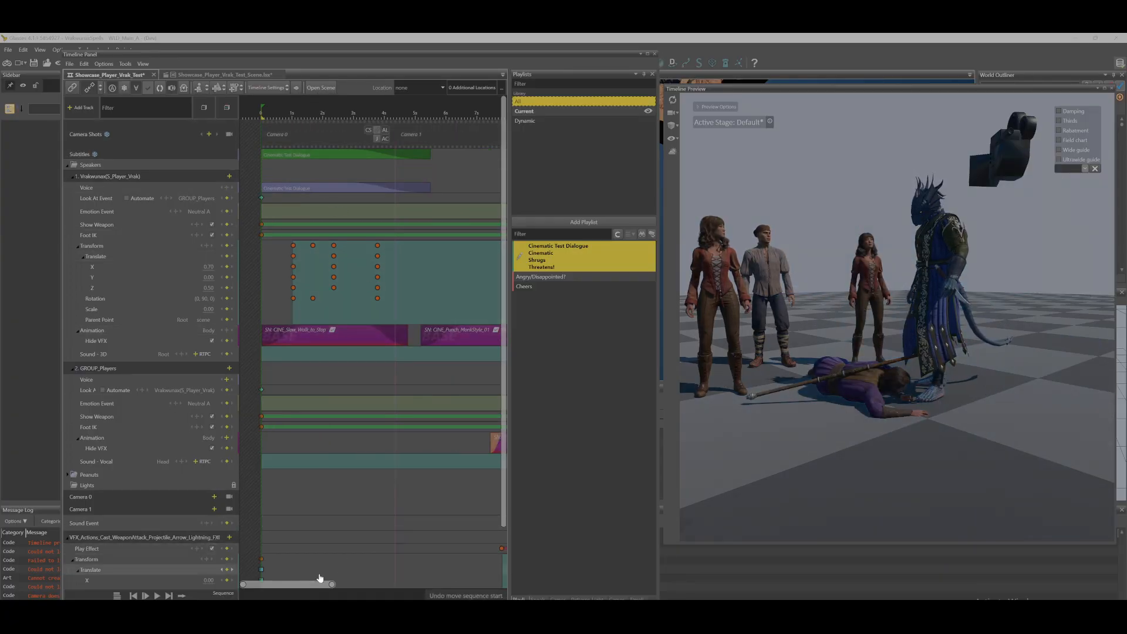
- Shorten the Camera 1 shot to end at 11 s and delete the camera shot that follows it
{"action": "left_click_drag", "start_coordinate": [329, 585], "coordinate": [417, 581]}
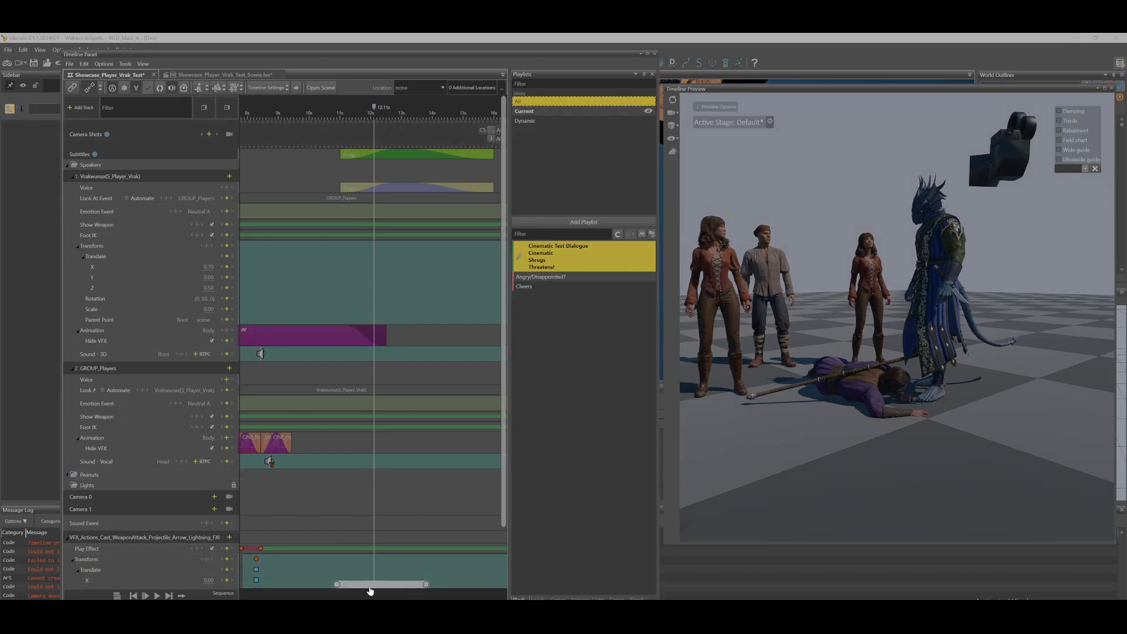
{"action": "mouse_move", "coordinate": [370, 589]}
{"action": "left_mouse_down"}
{"action": "mouse_move", "coordinate": [335, 589]}
{"action": "mouse_move", "coordinate": [468, 589]}
{"action": "mouse_move", "coordinate": [272, 559]}
{"action": "mouse_move", "coordinate": [360, 562]}
{"action": "mouse_move", "coordinate": [390, 584]}
{"action": "left_mouse_up"}
{"action": "left_click", "coordinate": [421, 134]}
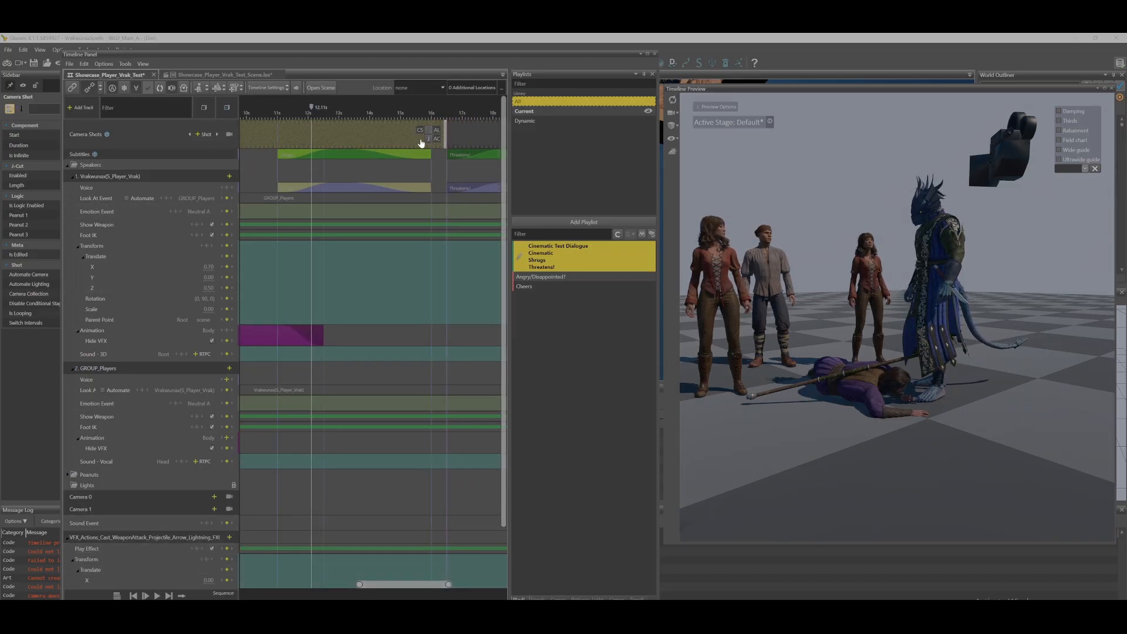
{"action": "left_click", "coordinate": [447, 145]}
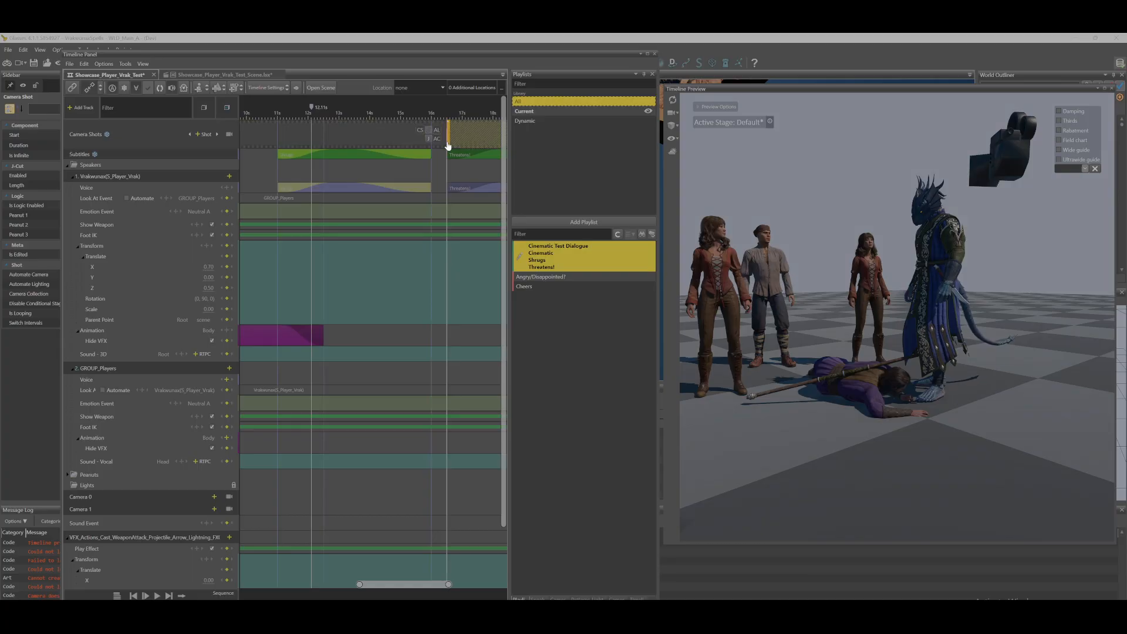
{"action": "mouse_move", "coordinate": [446, 141]}
{"action": "left_mouse_down"}
{"action": "mouse_move", "coordinate": [307, 147]}
{"action": "mouse_move", "coordinate": [278, 159]}
{"action": "left_mouse_up"}
{"action": "left_click", "coordinate": [354, 130]}
{"action": "key", "text": "Delete"}
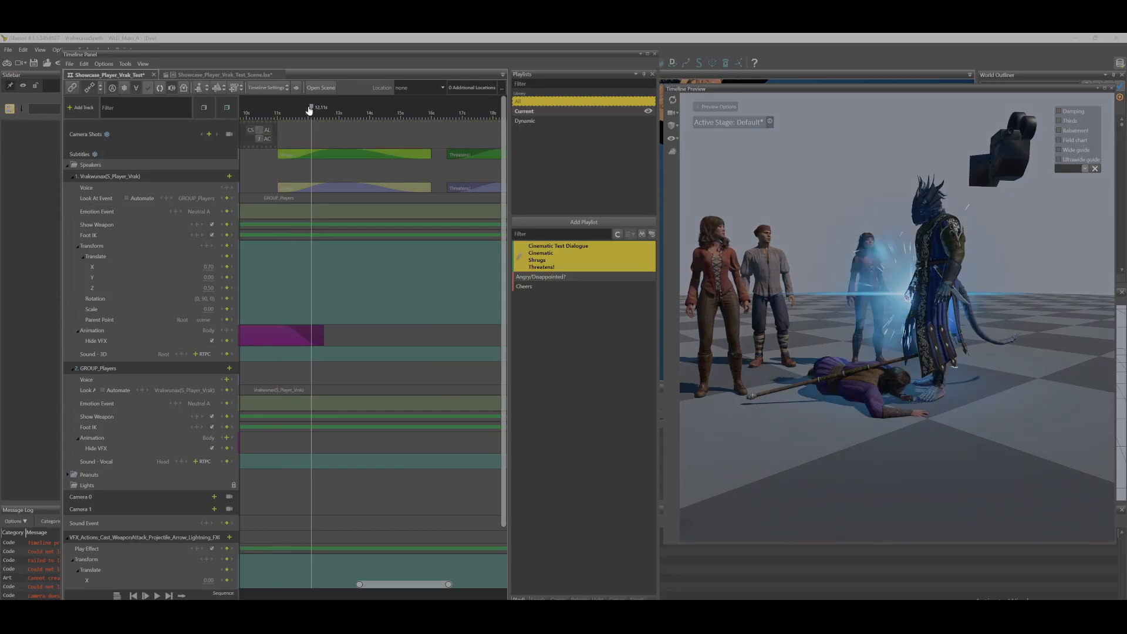
- Add a camera shot at 11.61 s using the existing Camera 0 track
{"action": "left_click", "coordinate": [210, 136]}
{"action": "mouse_move", "coordinate": [231, 145]}
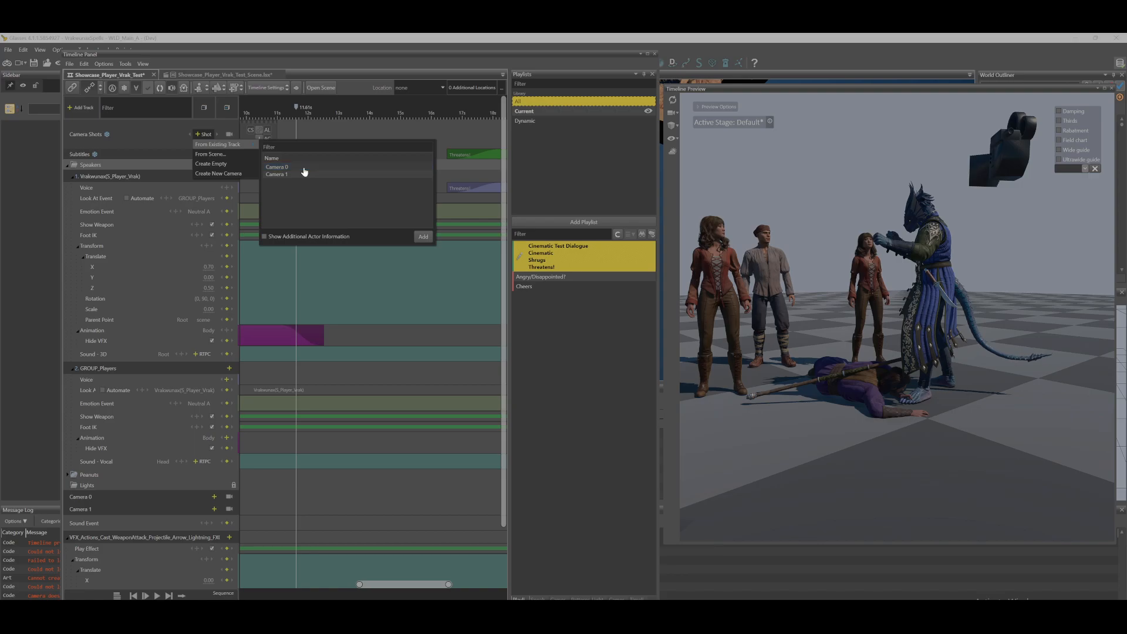
{"action": "left_click", "coordinate": [277, 168]}
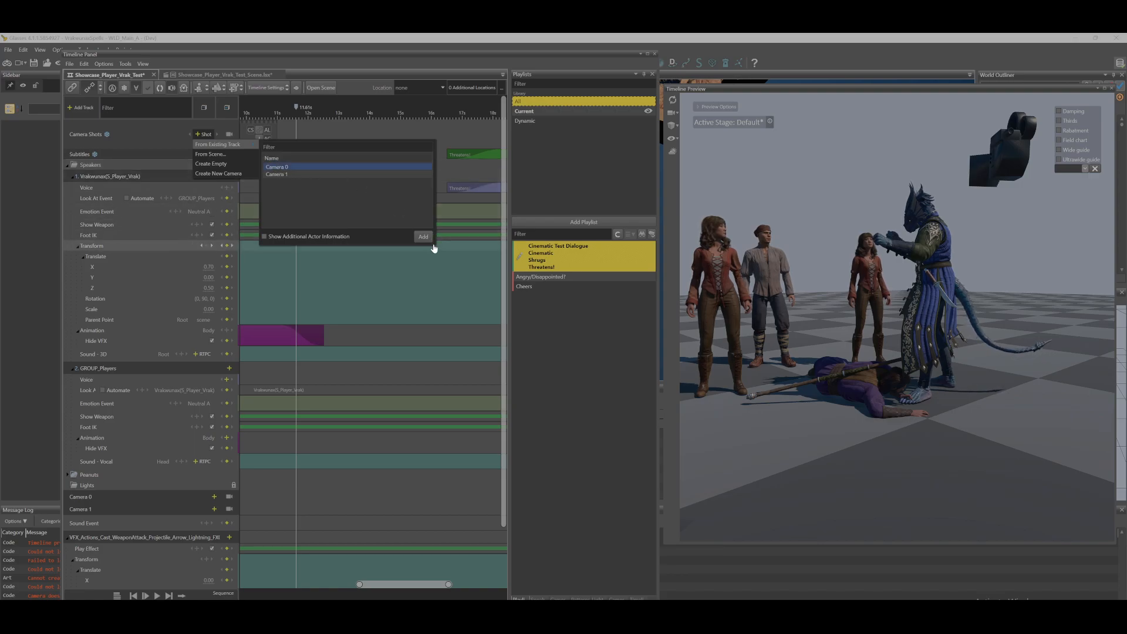
{"action": "left_click", "coordinate": [425, 237]}
{"action": "left_click_drag", "start_coordinate": [373, 584], "coordinate": [332, 570]}
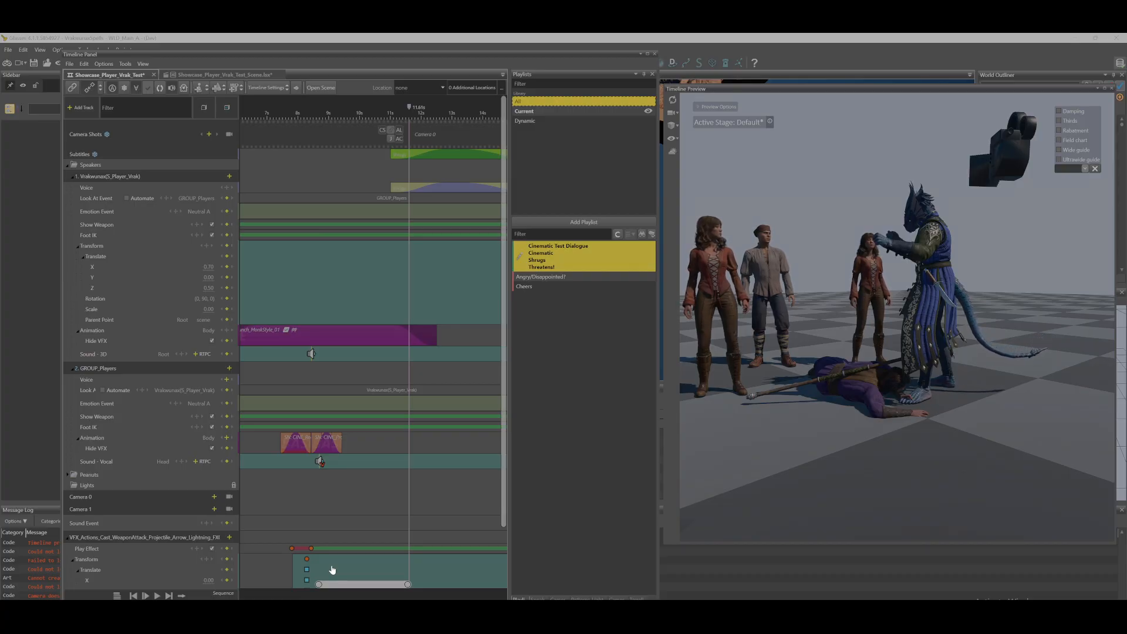
{"action": "left_click_drag", "start_coordinate": [333, 570], "coordinate": [330, 582]}
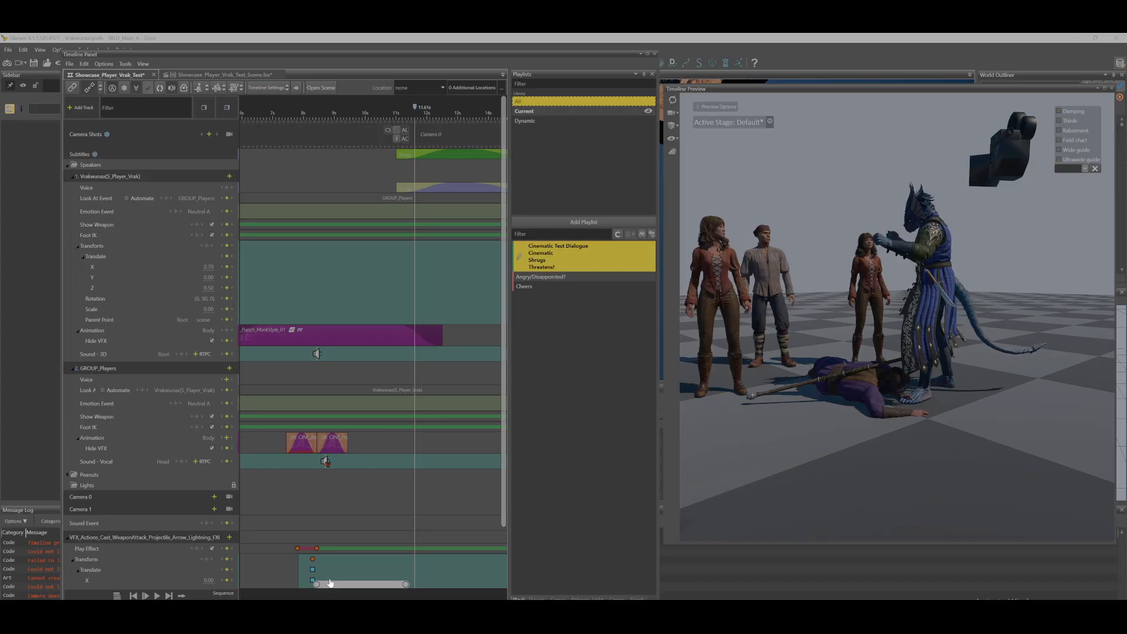
{"action": "left_click_drag", "start_coordinate": [357, 112], "coordinate": [348, 145]}
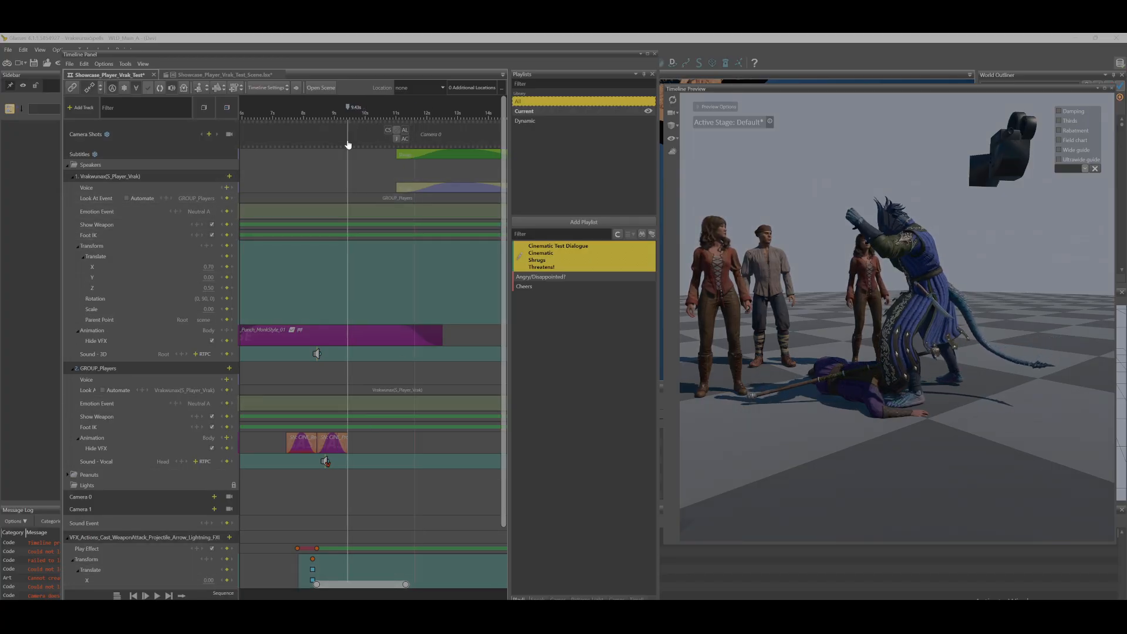
{"action": "left_click", "coordinate": [198, 135]}
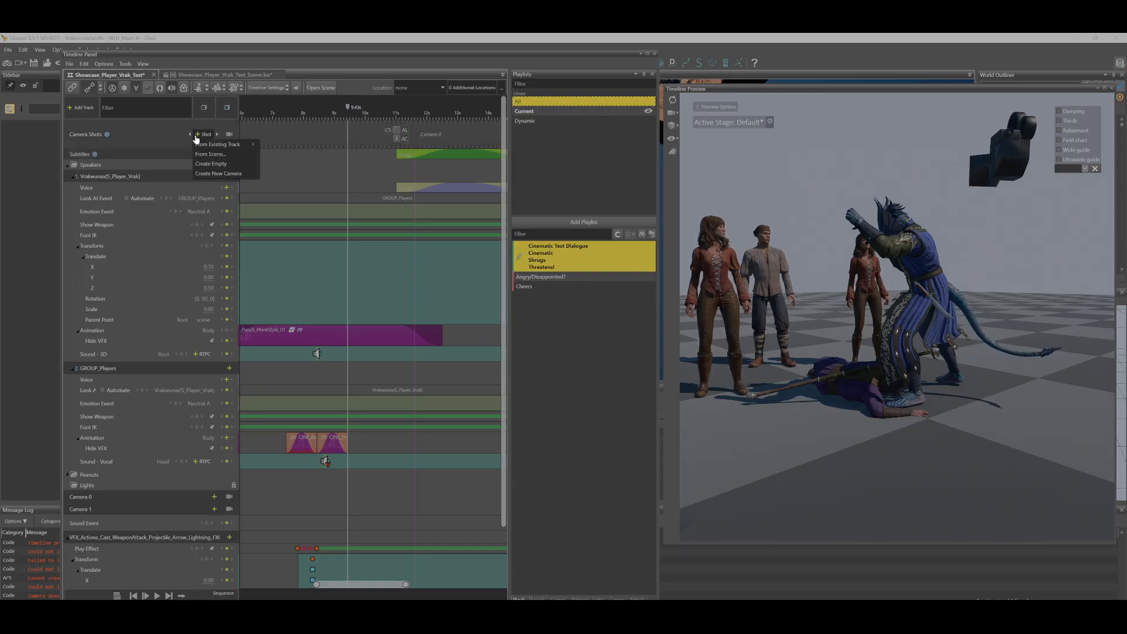
{"action": "left_click", "coordinate": [129, 135]}
{"action": "left_click", "coordinate": [75, 108]}
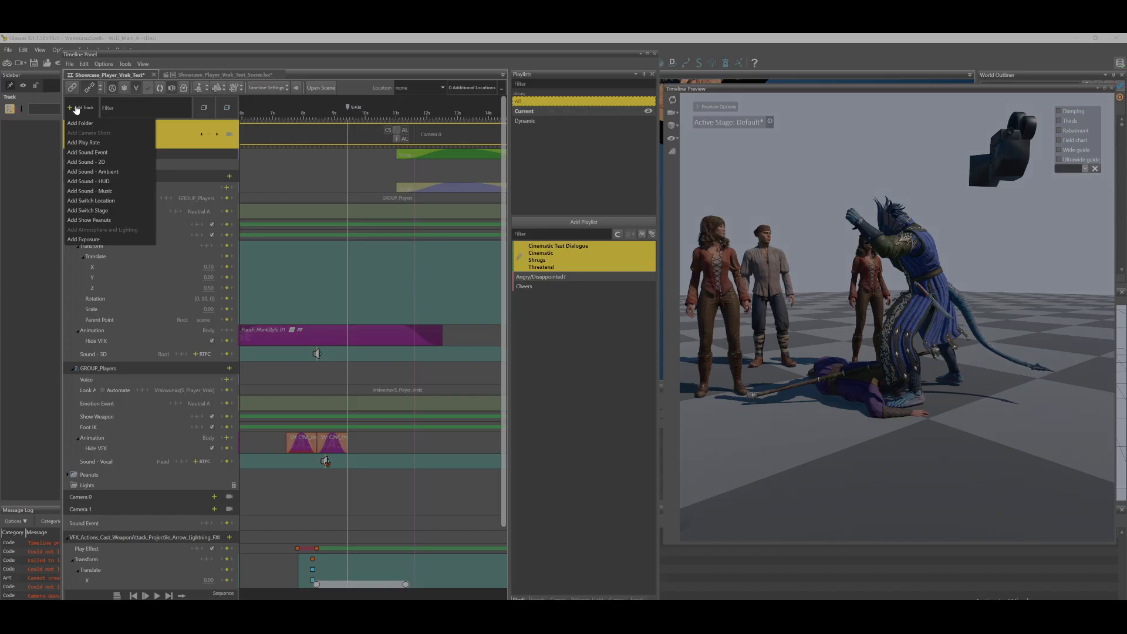
- Add the effect VFX_Cinematic_FadesToBlack_With_Phases_1.5s_01 to the timeline, filtering the resources by "fade"
{"action": "left_click", "coordinate": [235, 88]}
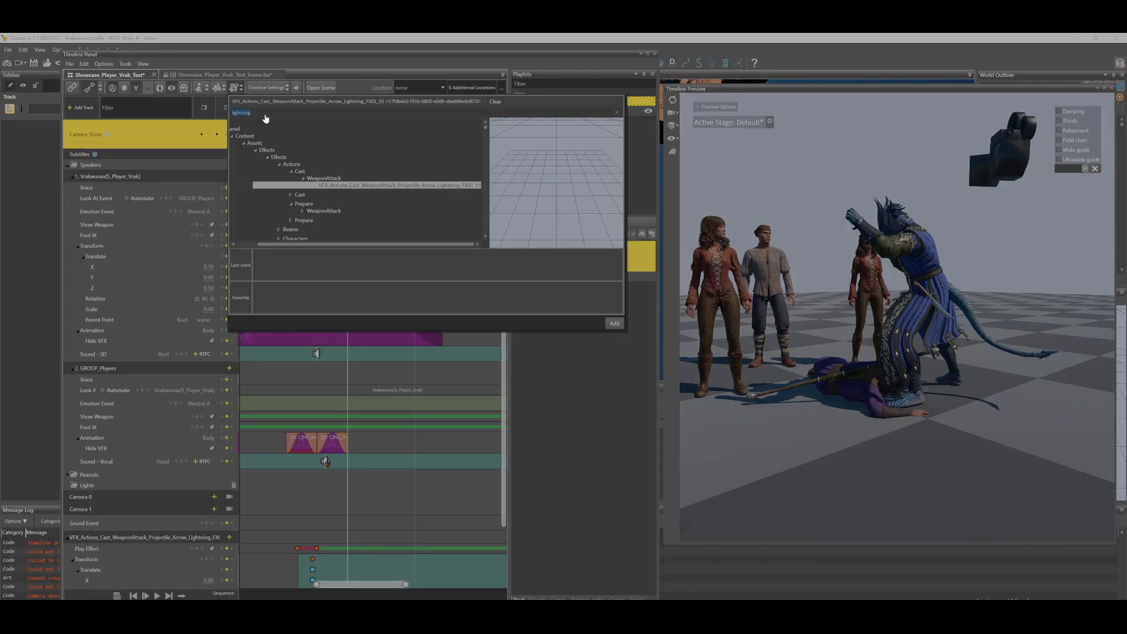
{"action": "key", "text": "BackSpace"}
{"action": "type", "text": "fade"}
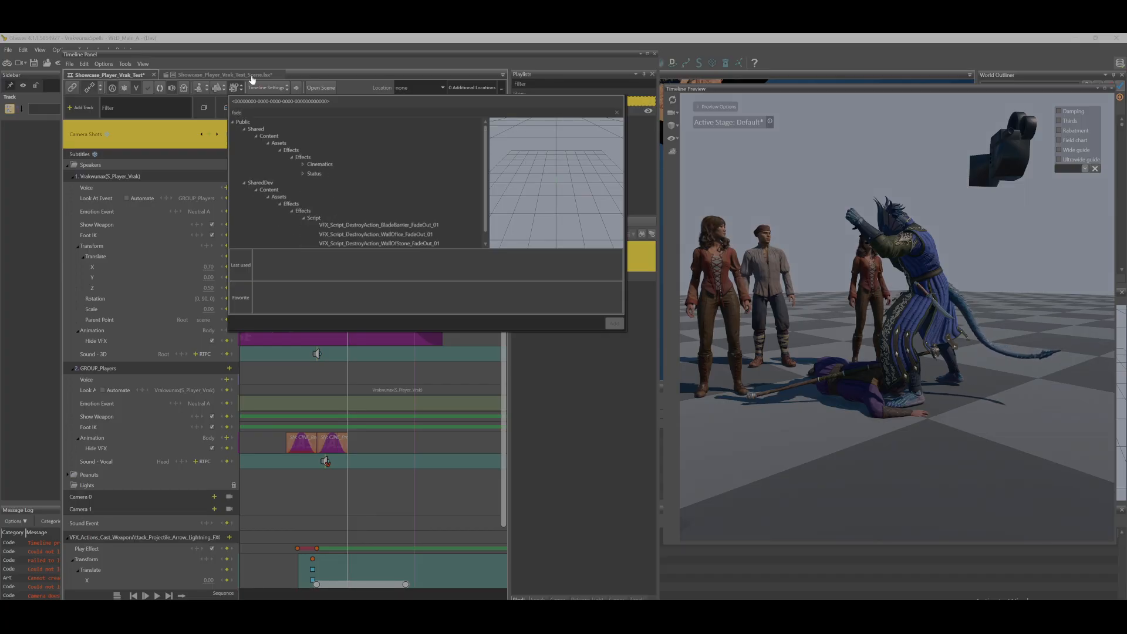
{"action": "left_click", "coordinate": [302, 166]}
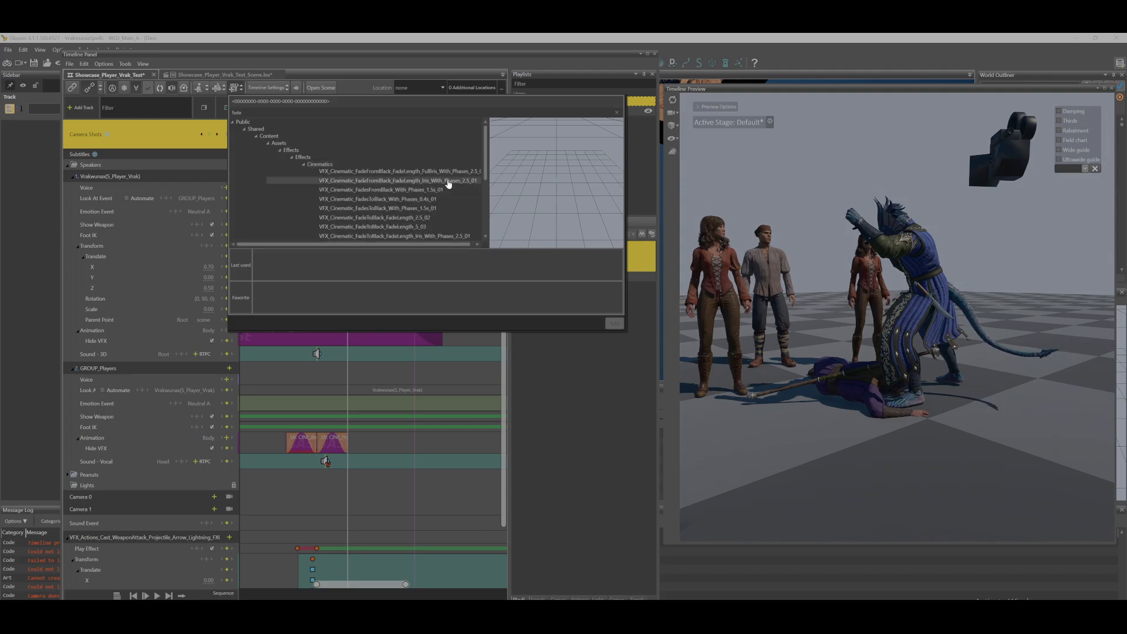
{"action": "scroll", "coordinate": [431, 193], "scroll_direction": "down", "scroll_amount": 3}
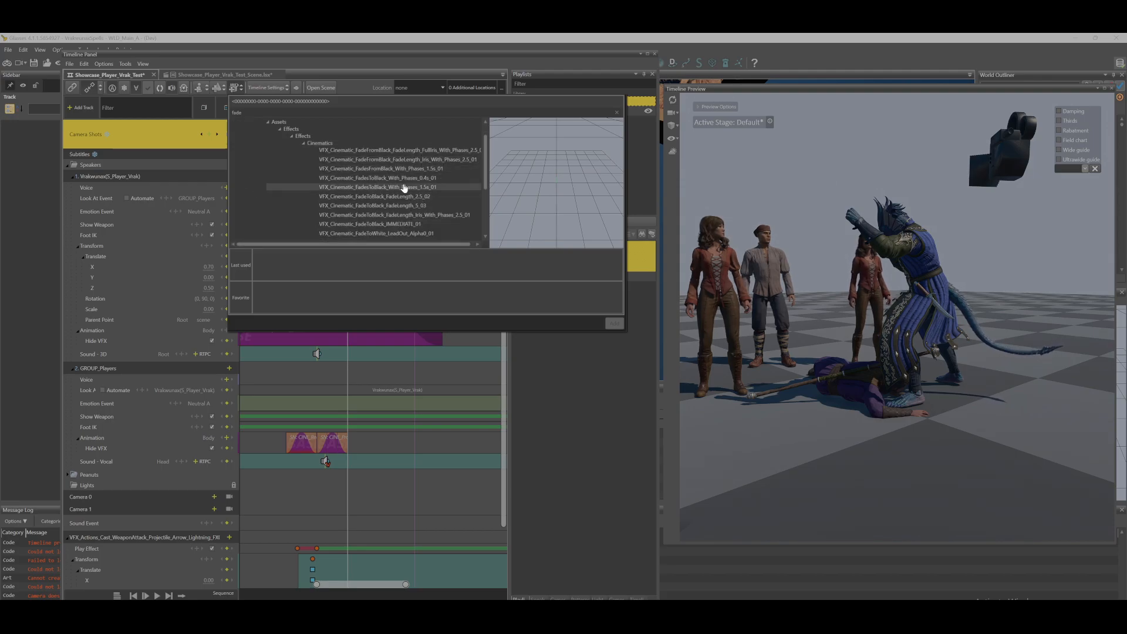
{"action": "left_click", "coordinate": [360, 187]}
{"action": "left_click", "coordinate": [614, 324]}
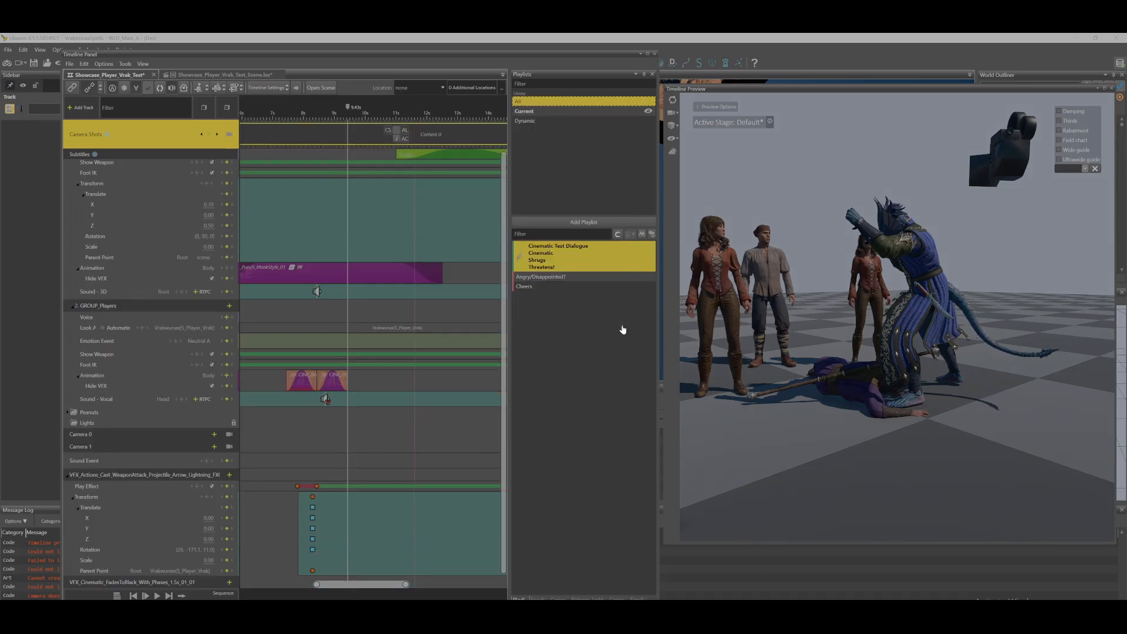
- Add a Phase track to the fade-to-black effect and key it as Lead In at 9.77 s
{"action": "scroll", "coordinate": [175, 582], "scroll_direction": "down", "scroll_amount": 1}
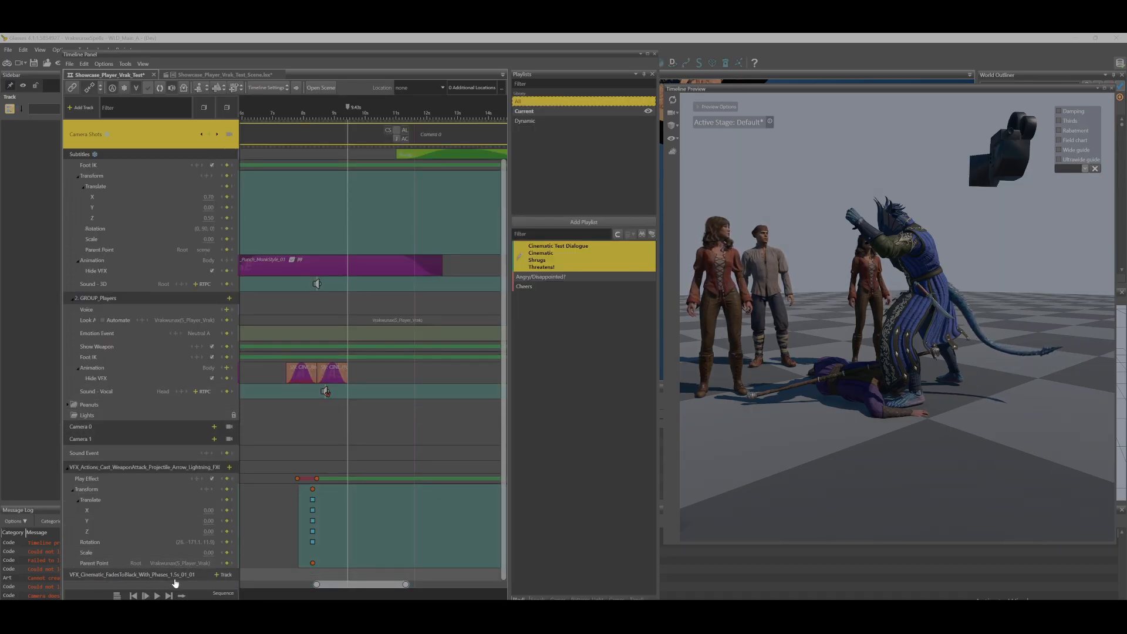
{"action": "left_click", "coordinate": [232, 579]}
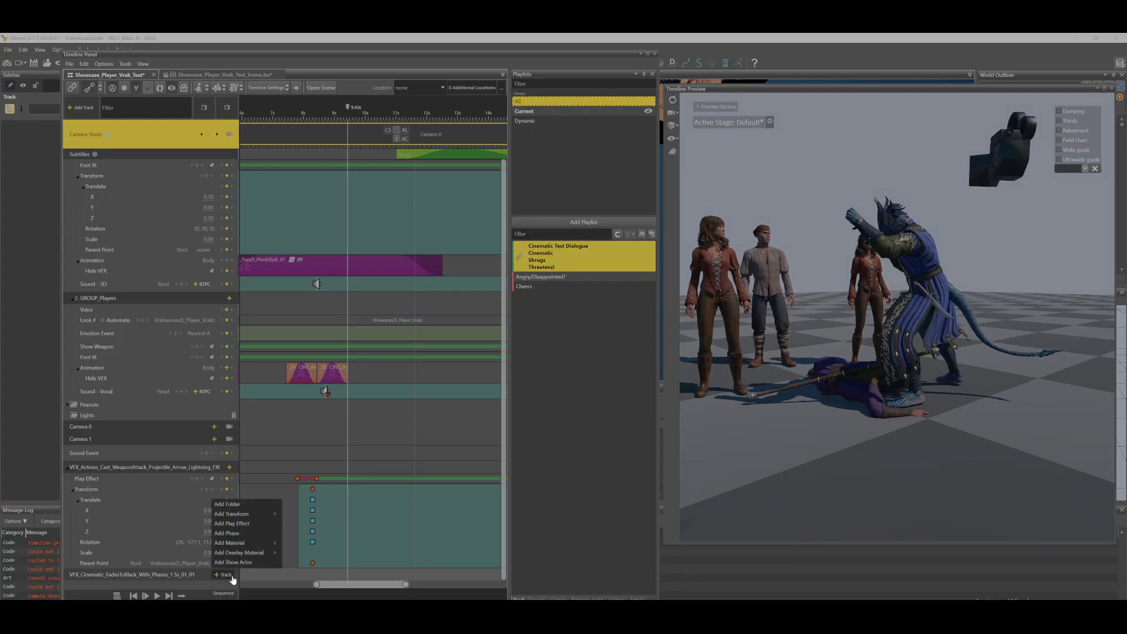
{"action": "left_click", "coordinate": [235, 533]}
{"action": "scroll", "coordinate": [505, 284], "scroll_direction": "down", "scroll_amount": 1}
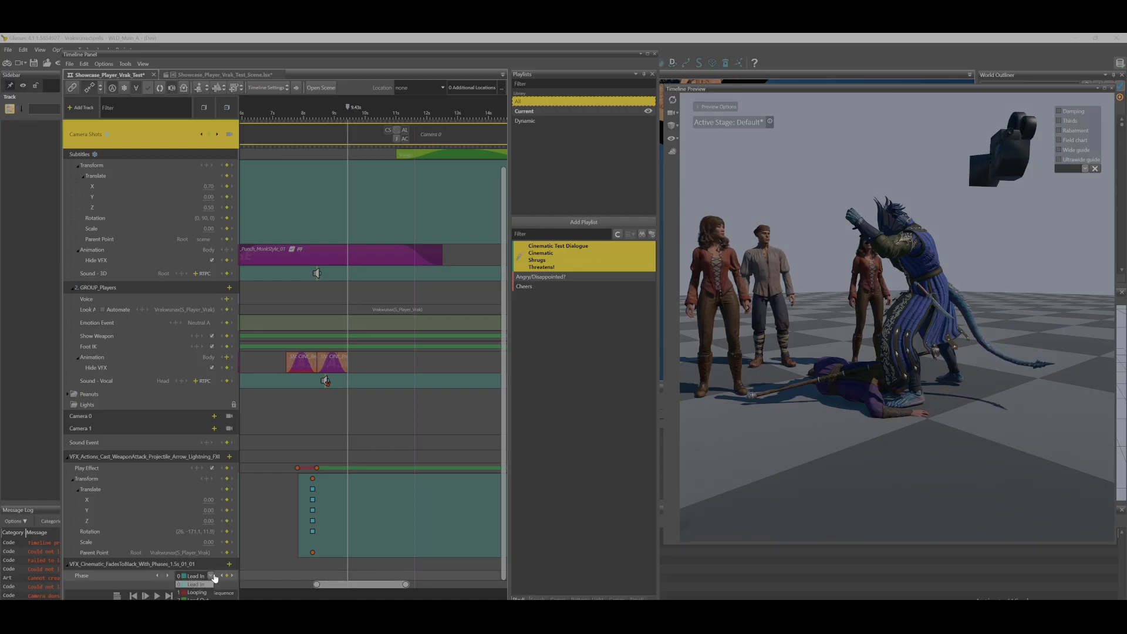
{"action": "left_click", "coordinate": [214, 579]}
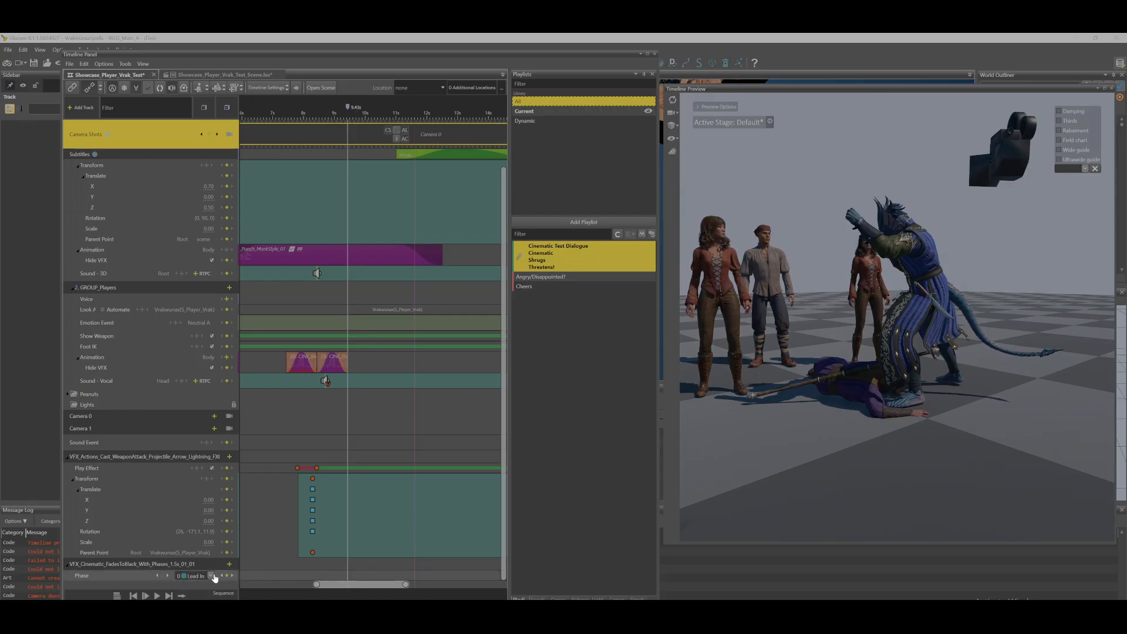
{"action": "left_click", "coordinate": [359, 116]}
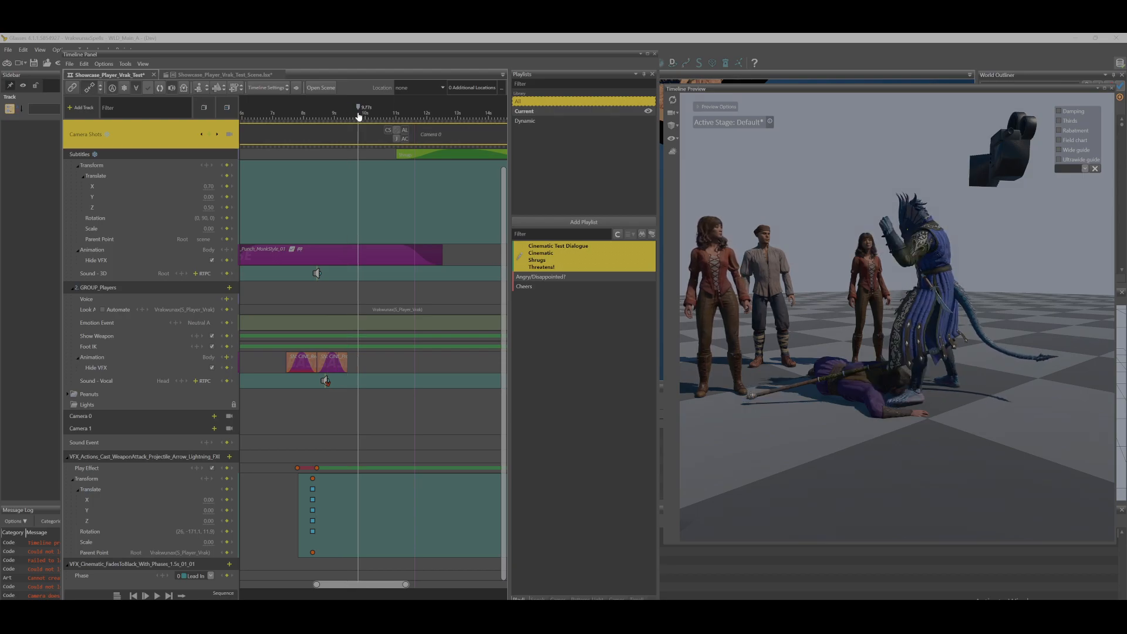
{"action": "left_click", "coordinate": [228, 577]}
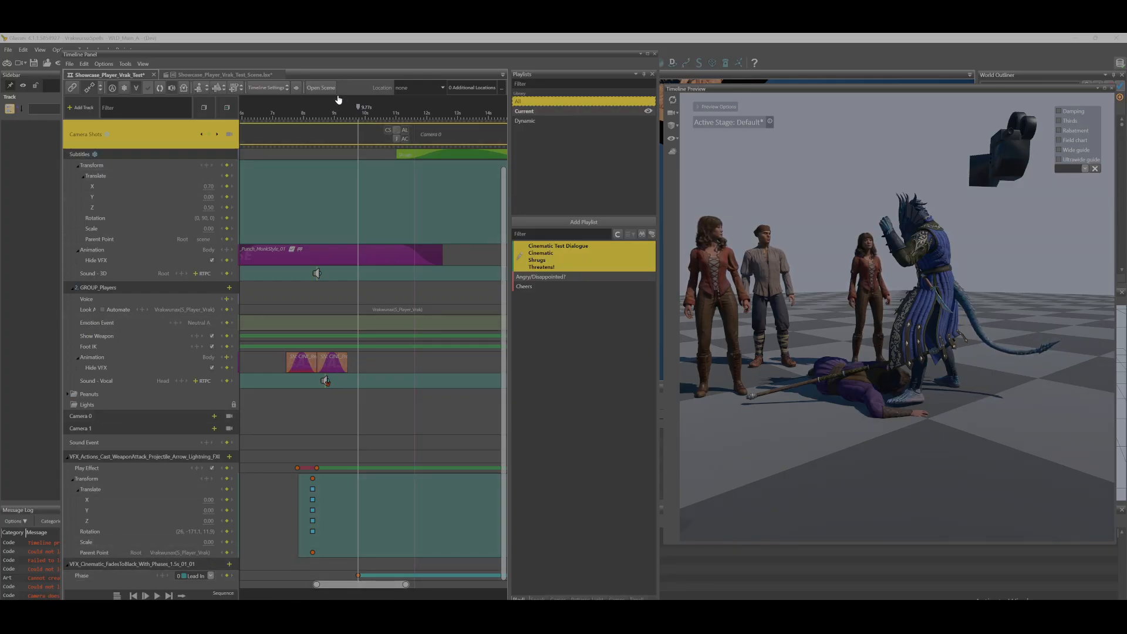
- Key the fade effect's Phase as Looping at 9 s and 10.58 s, and as Lead Out at 11.17 s
{"action": "left_click", "coordinate": [336, 119]}
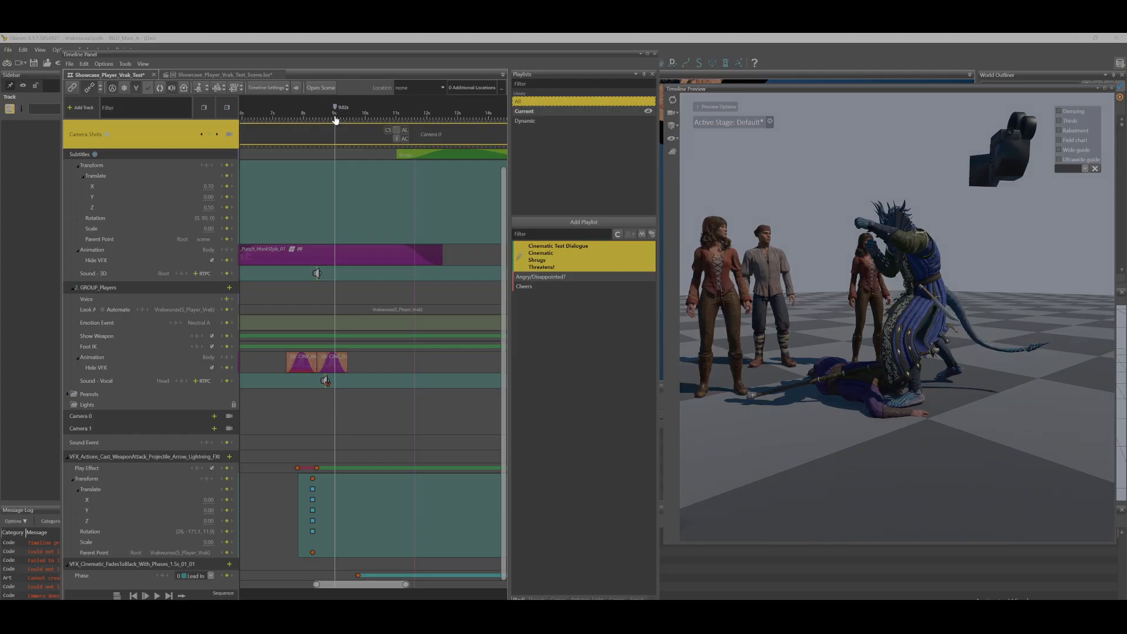
{"action": "left_click", "coordinate": [210, 576]}
{"action": "left_click", "coordinate": [197, 592]}
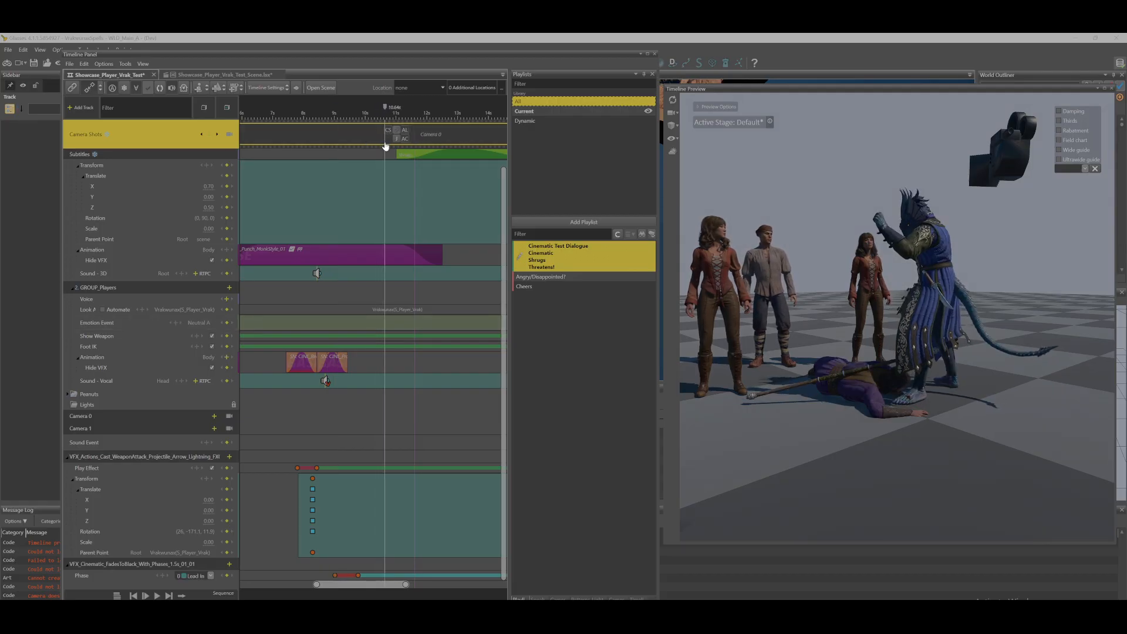
{"action": "left_click_drag", "start_coordinate": [386, 146], "coordinate": [384, 229]}
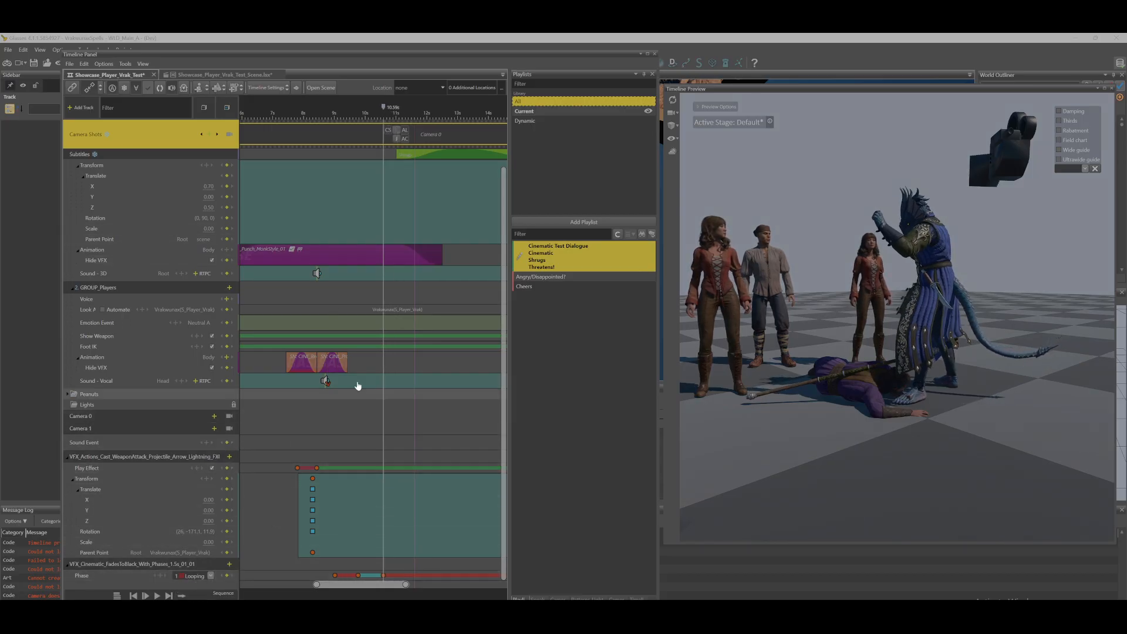
{"action": "left_click_drag", "start_coordinate": [393, 126], "coordinate": [399, 150]}
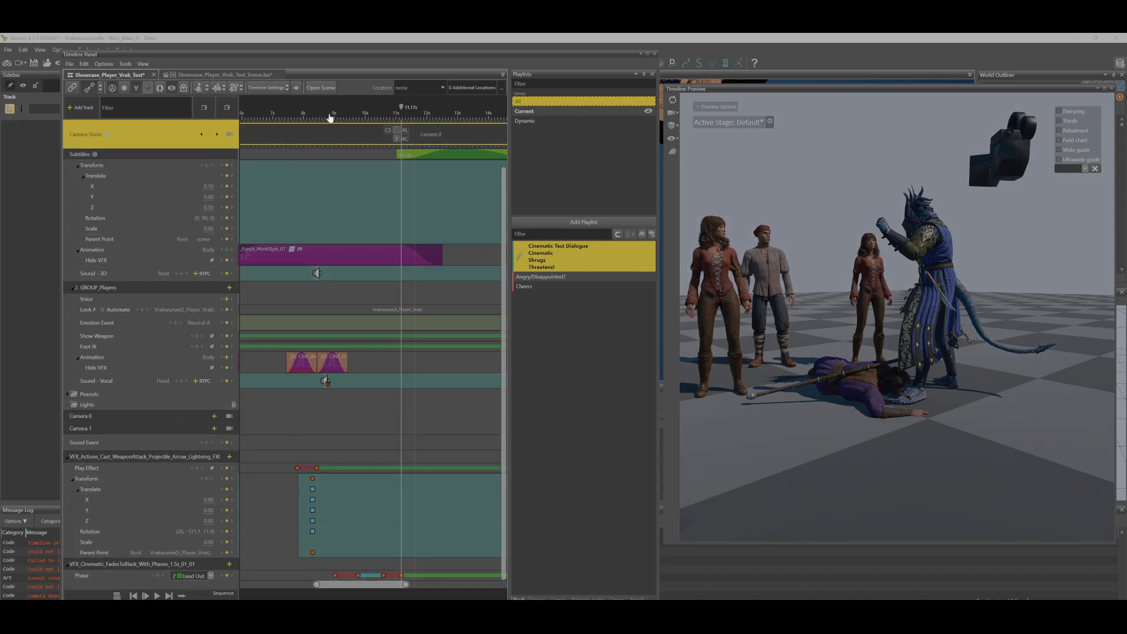
- Play back the scene from the start through the Camera Shots view to check the fade to black
{"action": "left_click_drag", "start_coordinate": [410, 111], "coordinate": [261, 109]}
{"action": "left_click_drag", "start_coordinate": [194, 126], "coordinate": [150, 127]}
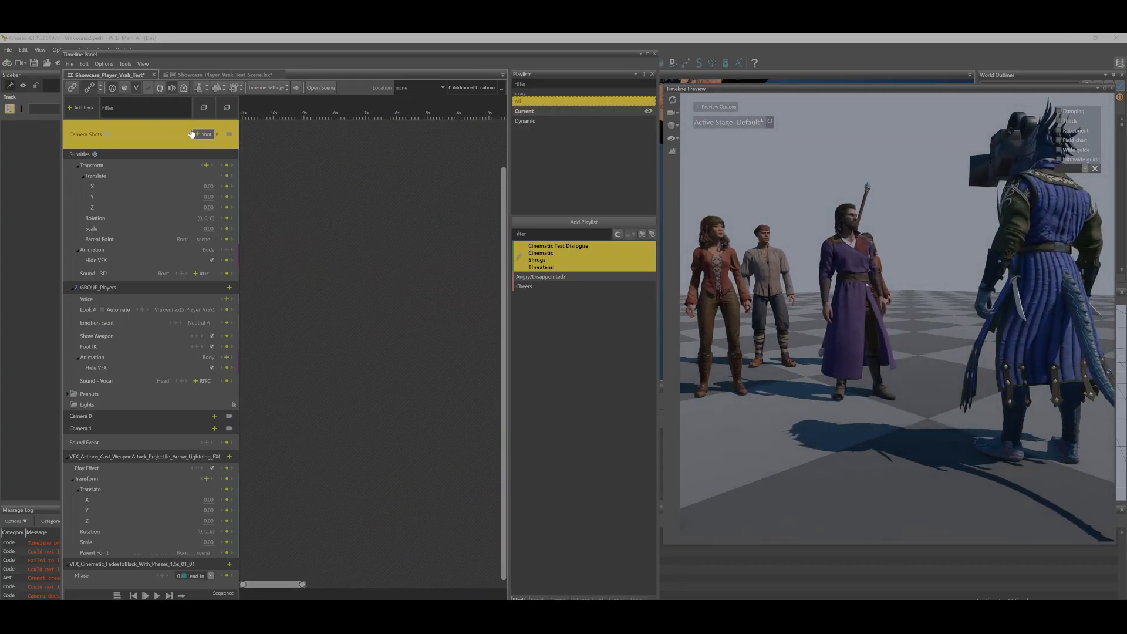
{"action": "left_click", "coordinate": [230, 136]}
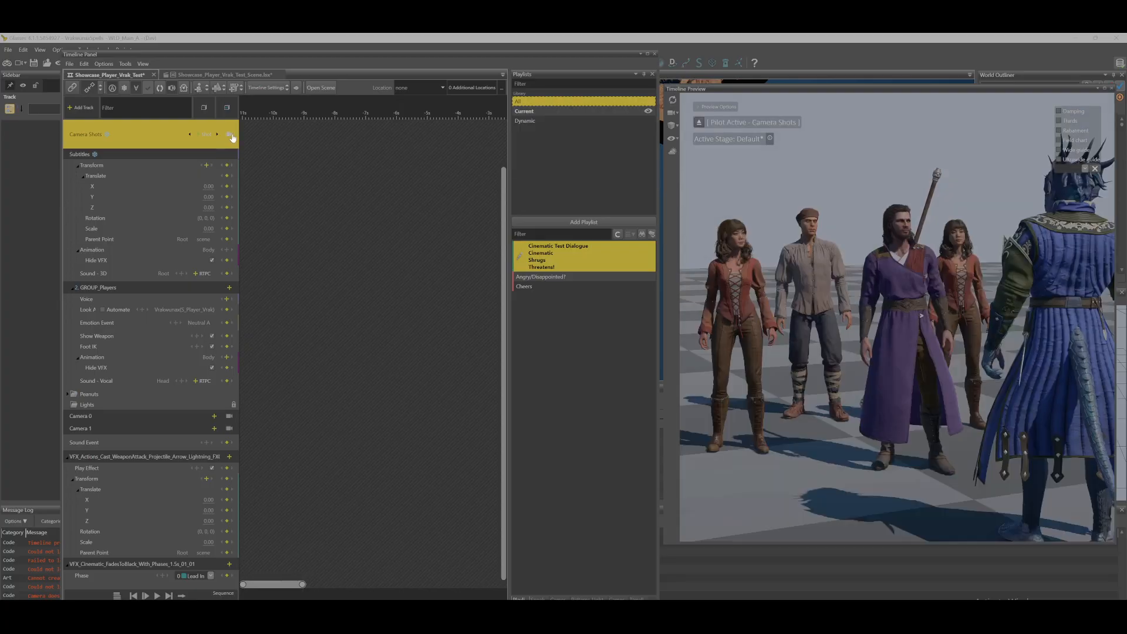
{"action": "key", "text": "space"}
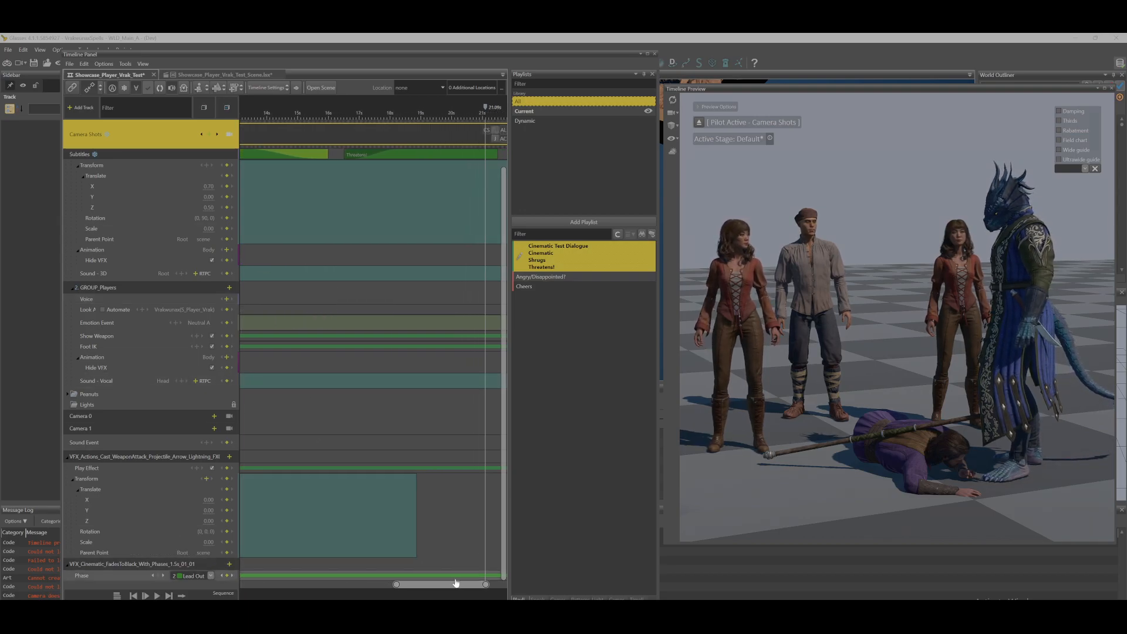
- Move the fade effect's Phase keys to about 7.9 s, 9.3 s and 12.2 s for Looping, Lead In and Lead Out, and play them back
{"action": "left_click_drag", "start_coordinate": [458, 589], "coordinate": [359, 584]}
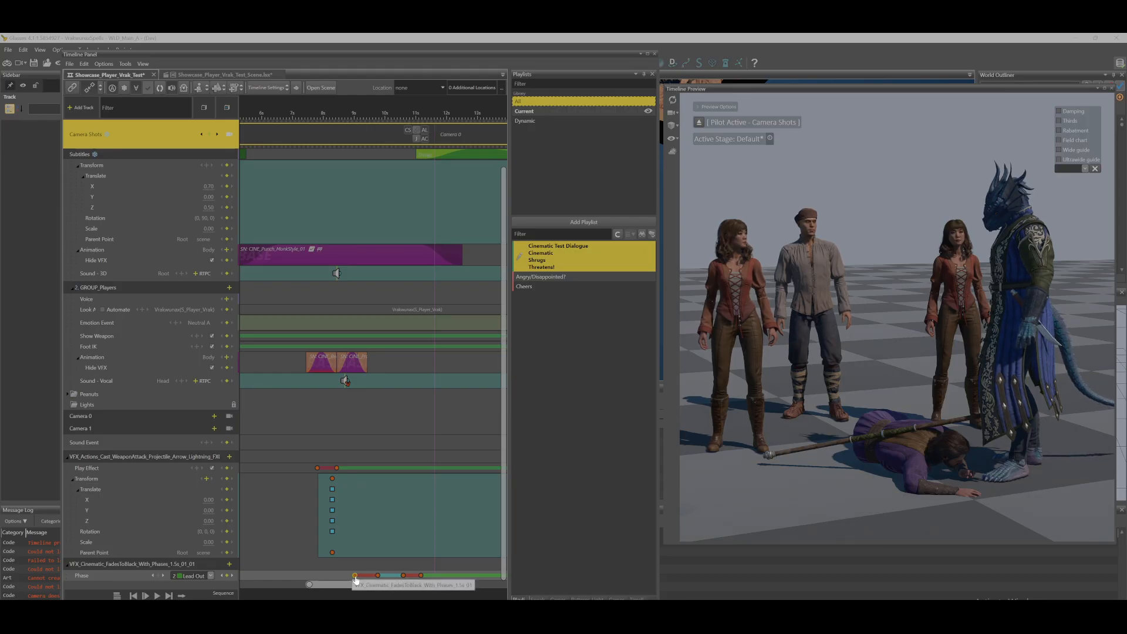
{"action": "left_click", "coordinate": [355, 578]}
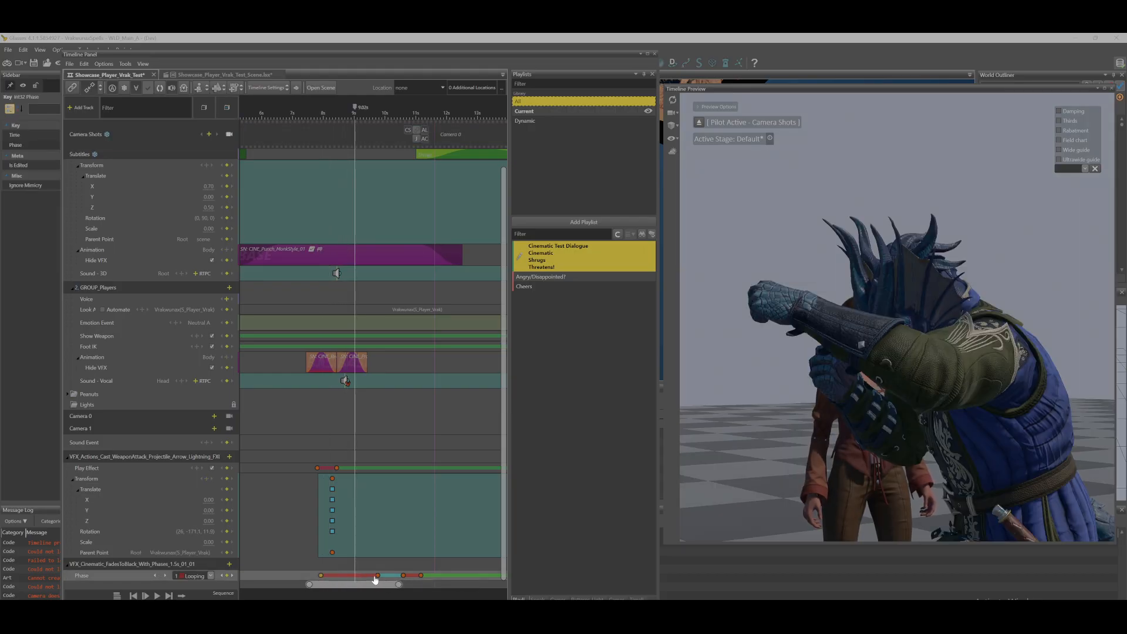
{"action": "left_click", "coordinate": [377, 577]}
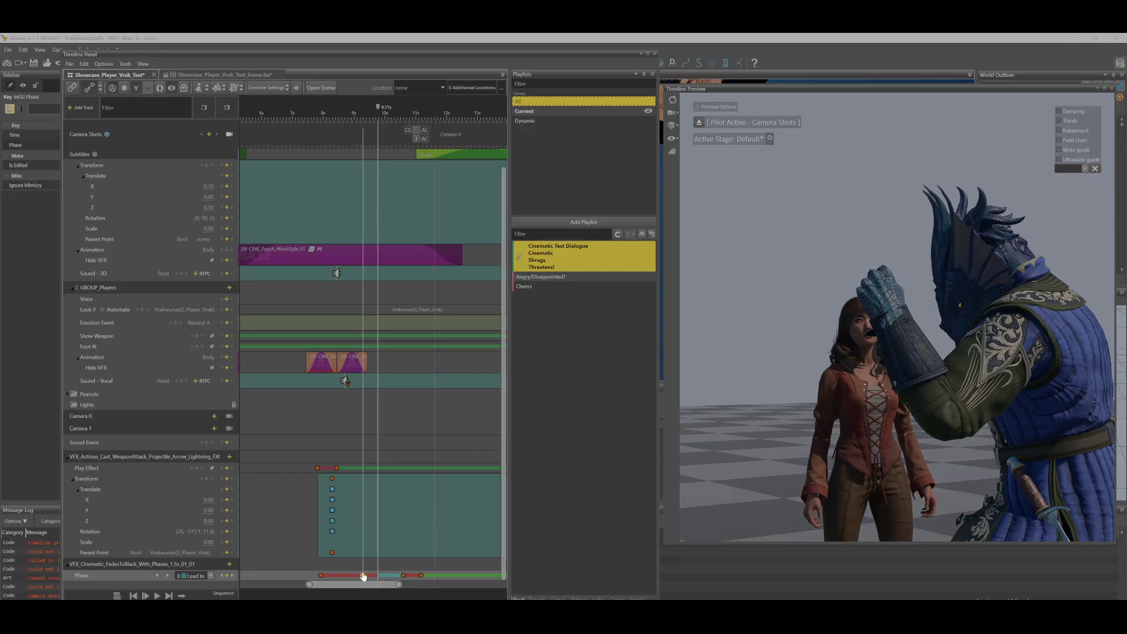
{"action": "left_click_drag", "start_coordinate": [421, 578], "coordinate": [451, 576]}
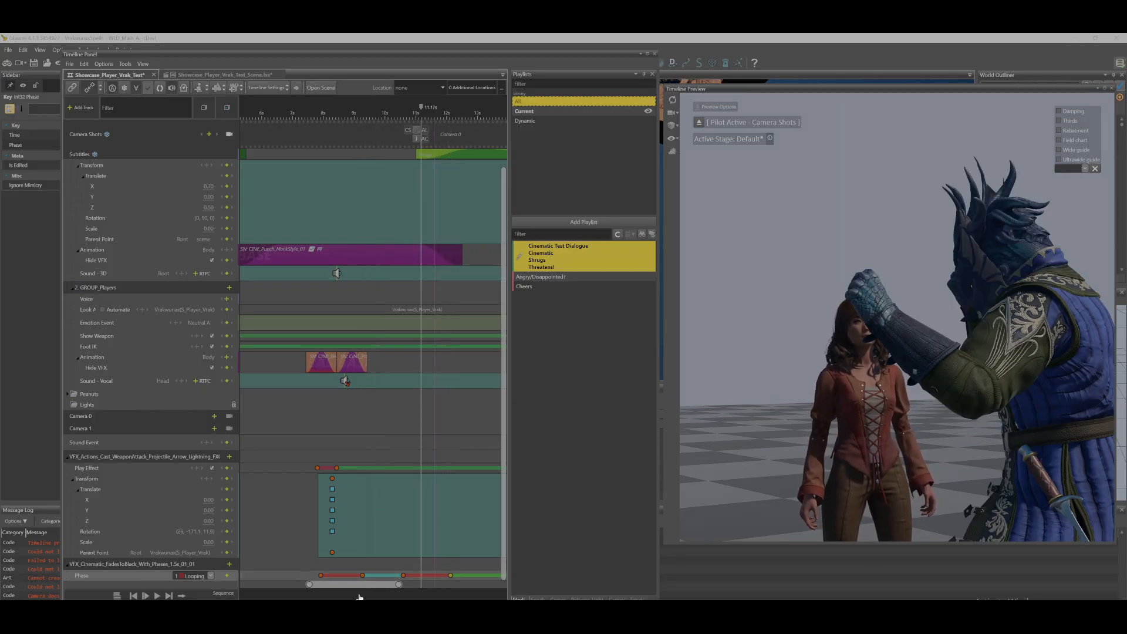
{"action": "key", "text": "space"}
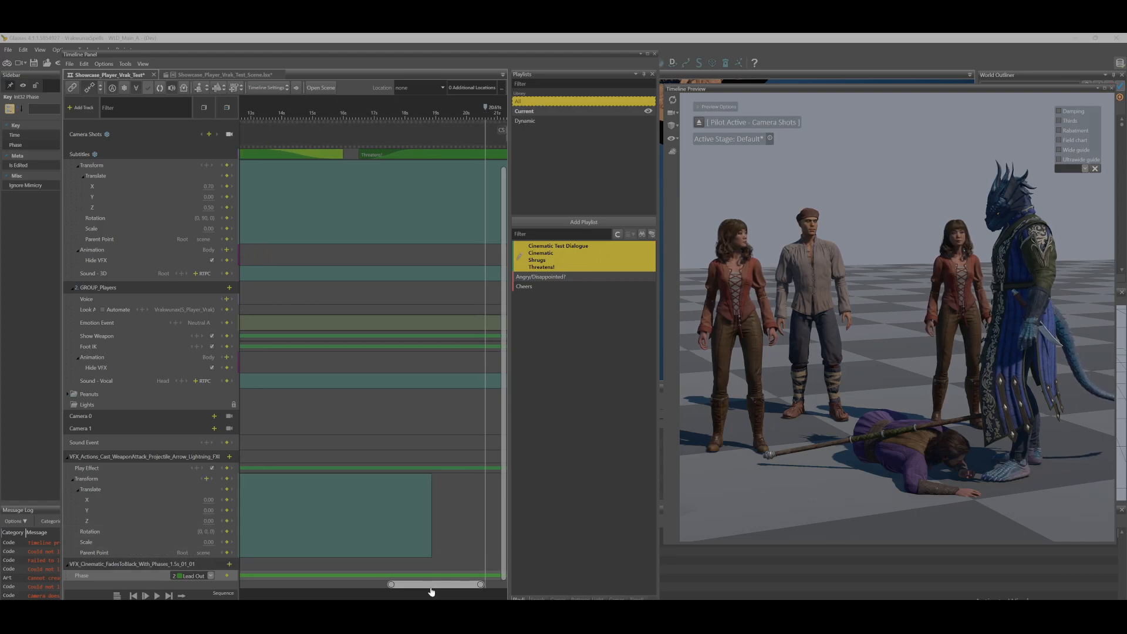
- Delete the fade-to-black effect's Phase track and add a Play Effect track to the effect in its place
{"action": "left_click_drag", "start_coordinate": [431, 589], "coordinate": [357, 590]}
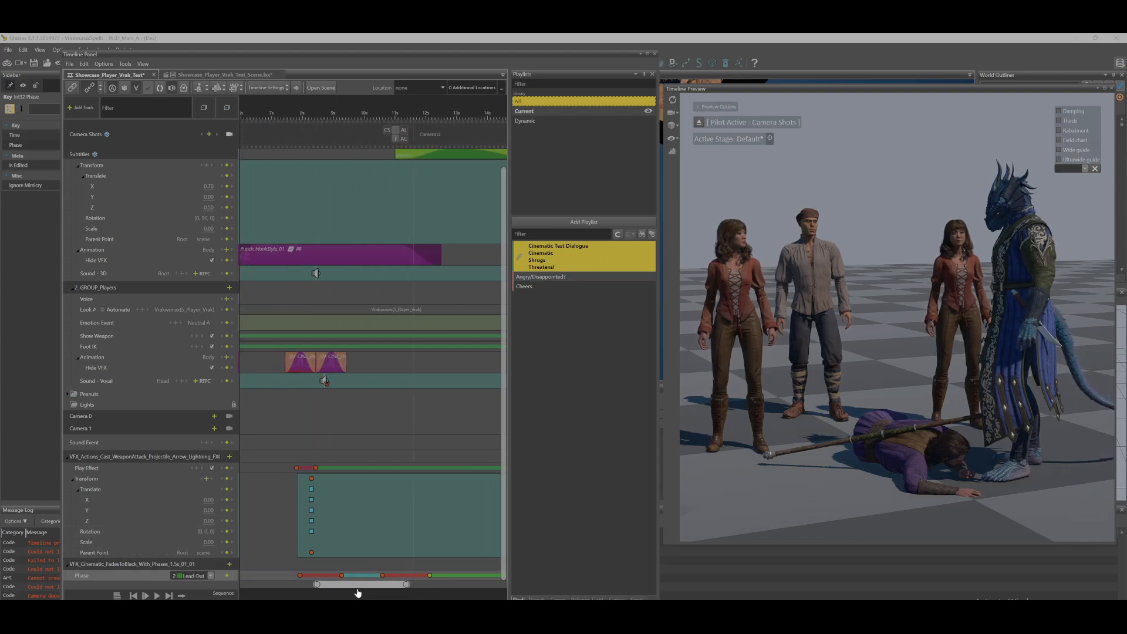
{"action": "left_click", "coordinate": [132, 579]}
{"action": "key", "text": "Delete"}
{"action": "key", "text": "Delete"}
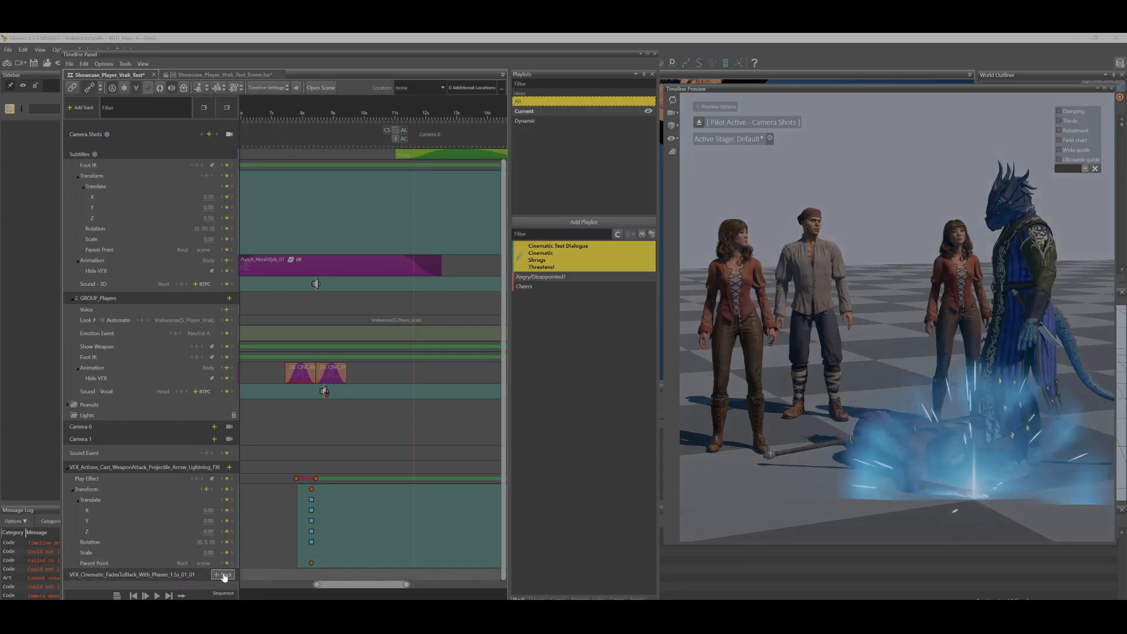
{"action": "left_click", "coordinate": [223, 574]}
{"action": "left_click", "coordinate": [236, 523]}
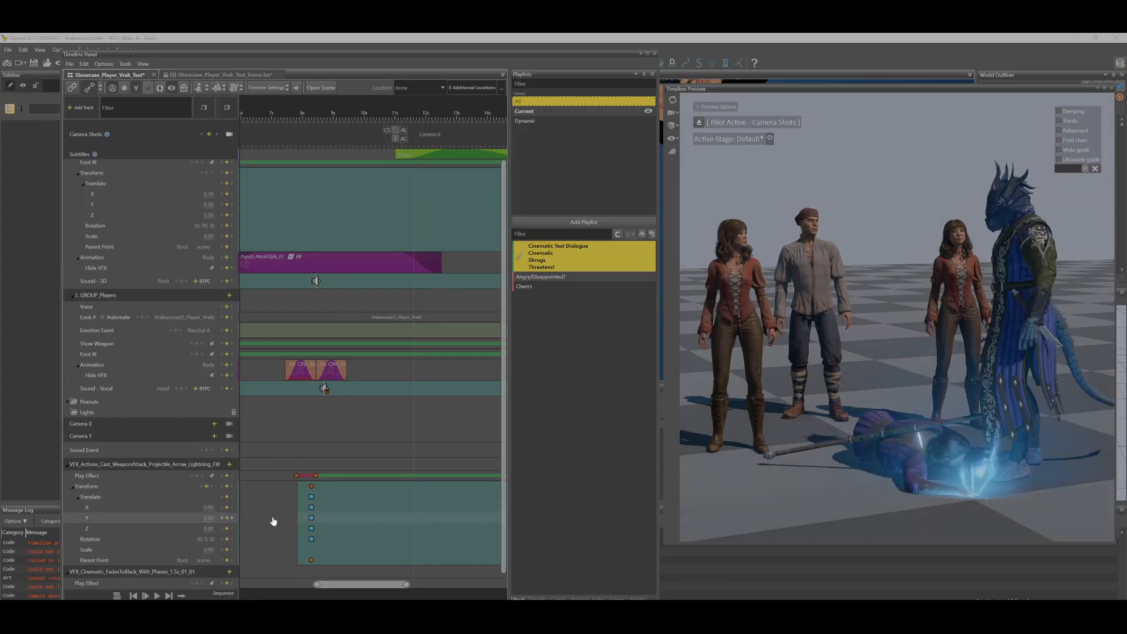
- Key the fade effect's Play Effect on at about 9.2 s and scrub and play the scene to check the fade
{"action": "left_click_drag", "start_coordinate": [393, 114], "coordinate": [341, 260]}
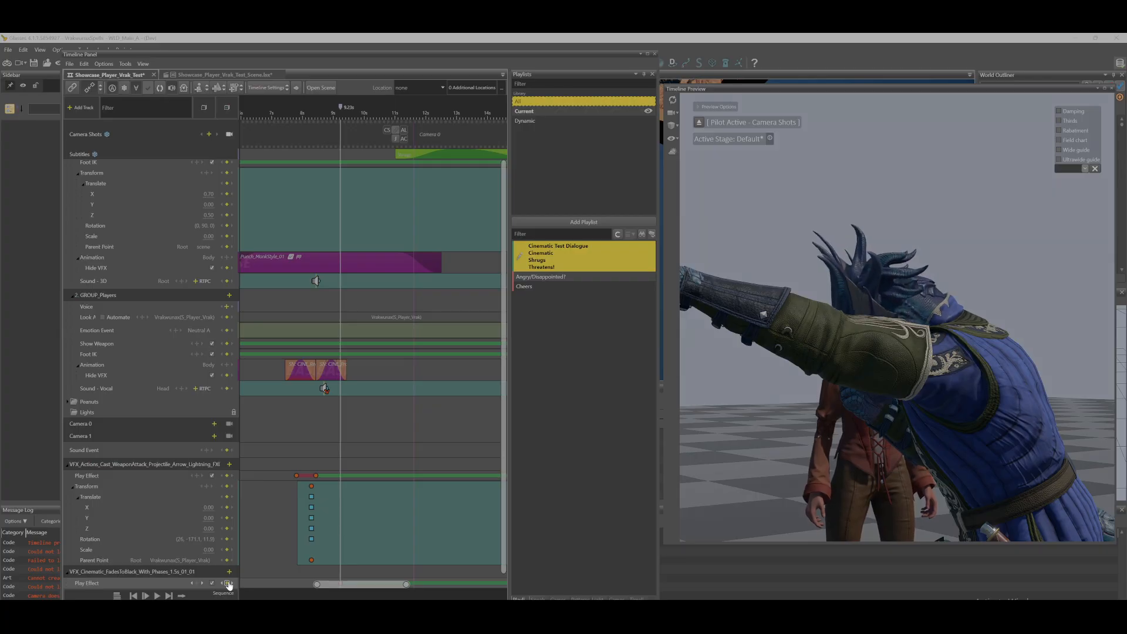
{"action": "left_click_drag", "start_coordinate": [340, 108], "coordinate": [437, 243]}
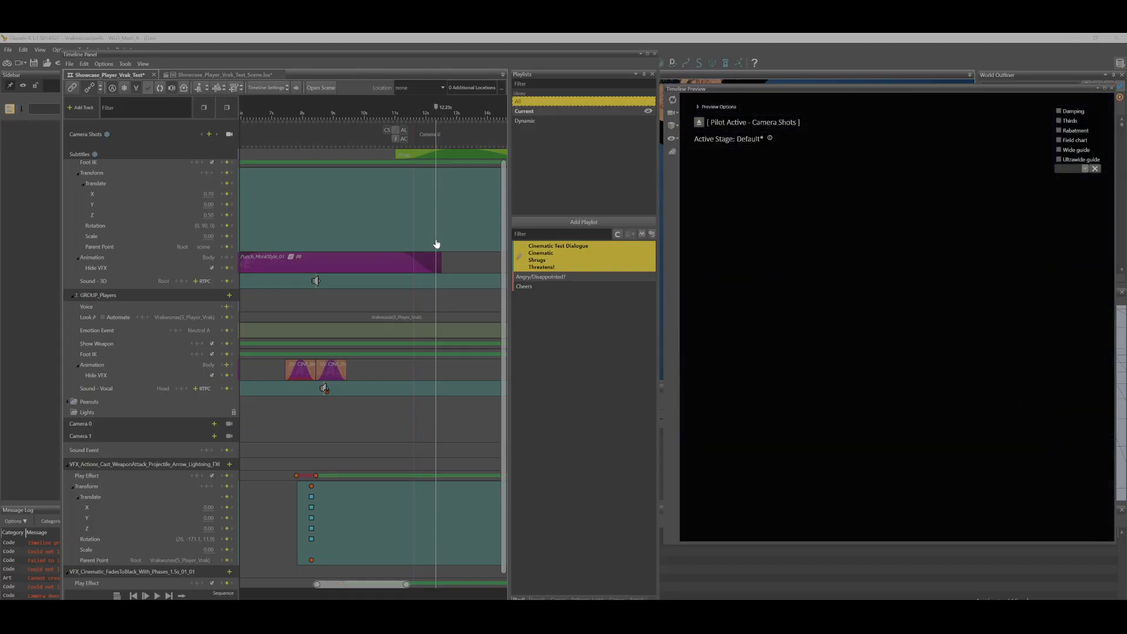
{"action": "left_click_drag", "start_coordinate": [429, 251], "coordinate": [288, 327]}
{"action": "key", "text": "space"}
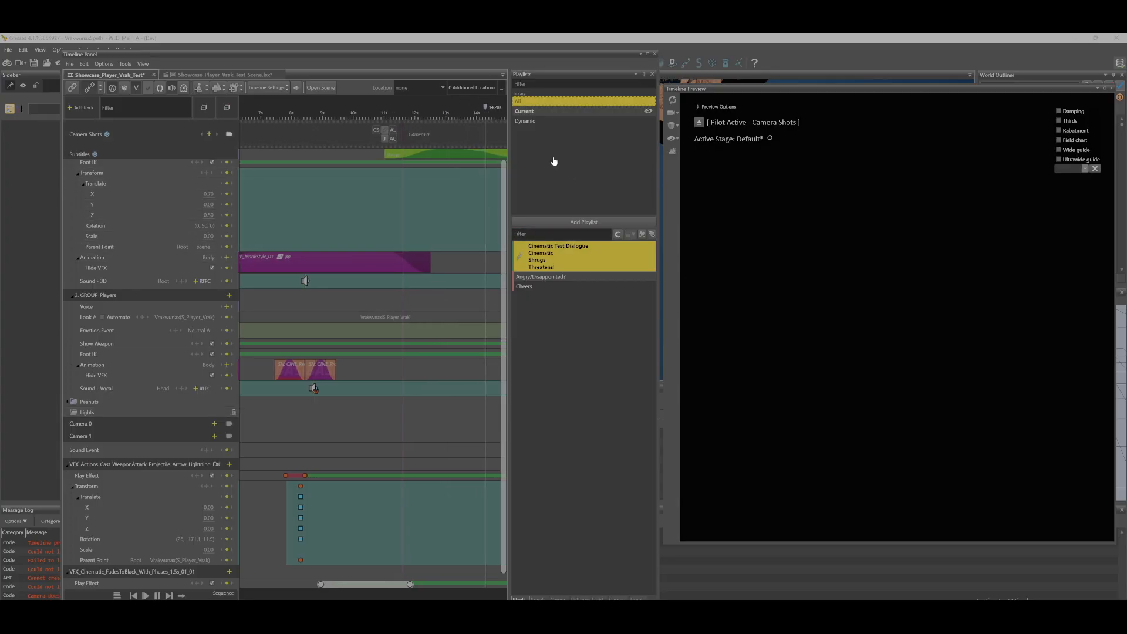
- Key the fade effect's Play Effect off at about 10.2 s and play the scene from about 8 s
{"action": "left_click_drag", "start_coordinate": [465, 110], "coordinate": [331, 173]}
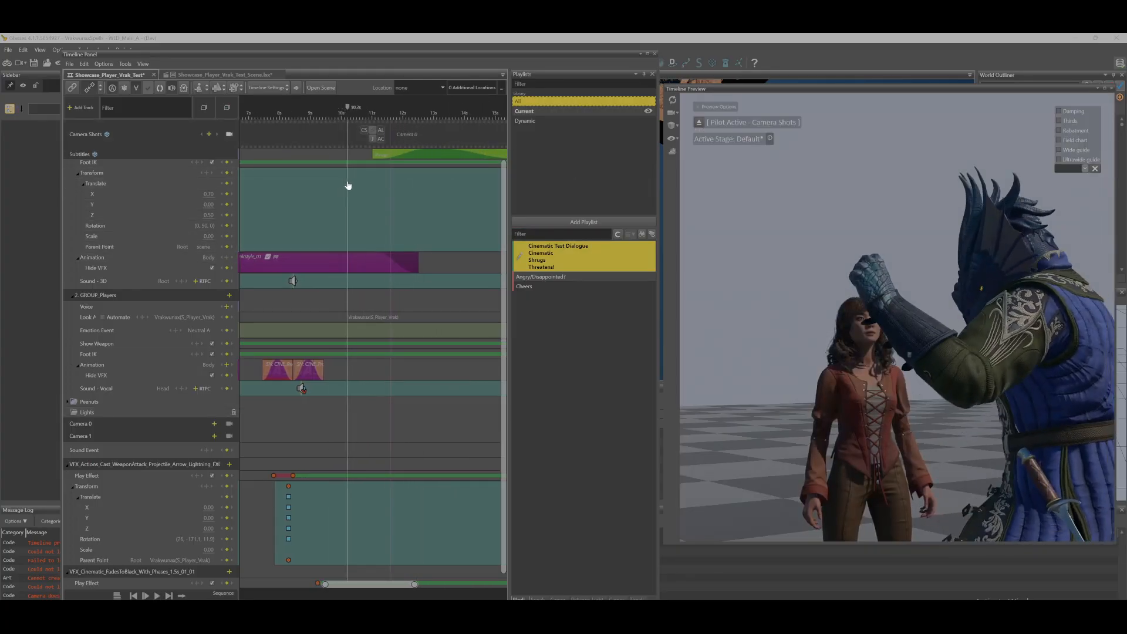
{"action": "left_click", "coordinate": [212, 584]}
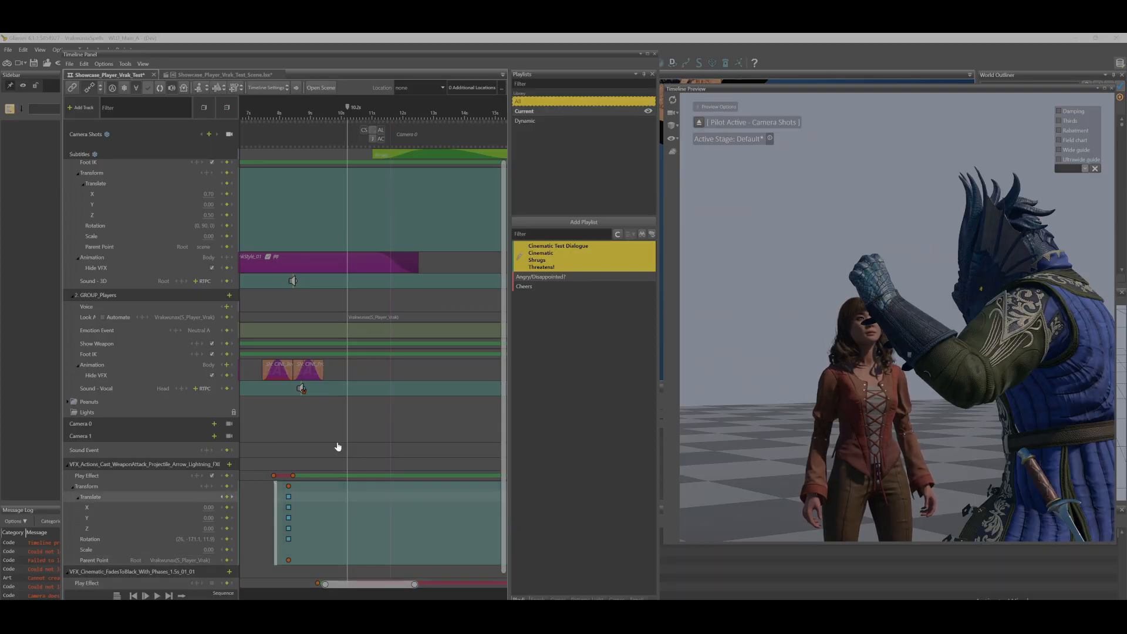
{"action": "left_click", "coordinate": [277, 115]}
{"action": "key", "text": "space"}
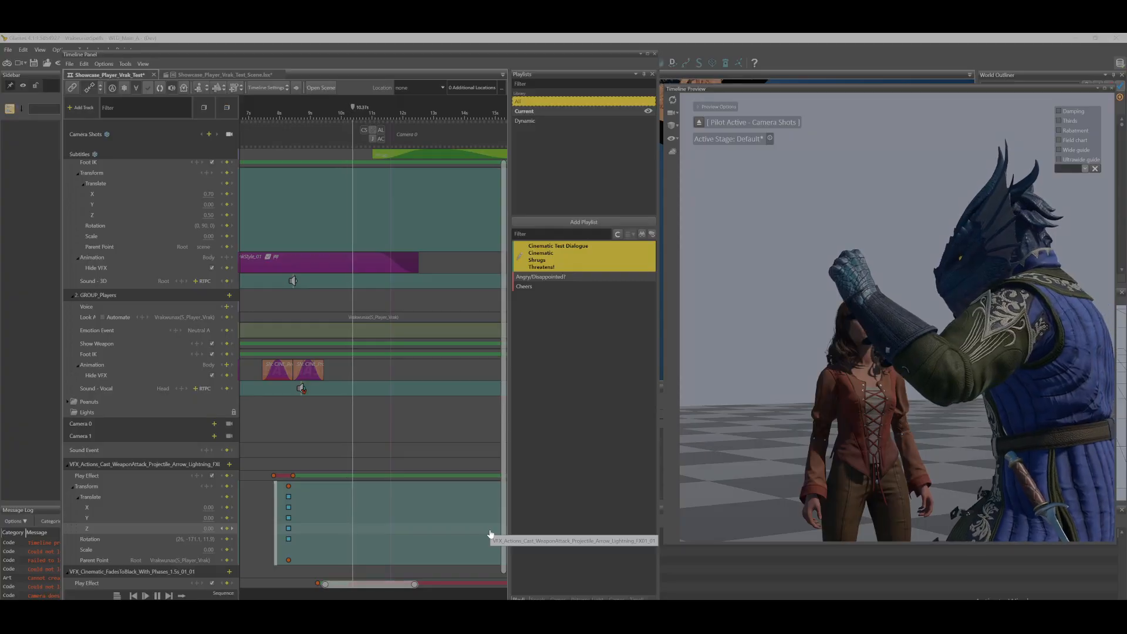
{"action": "key", "text": "space"}
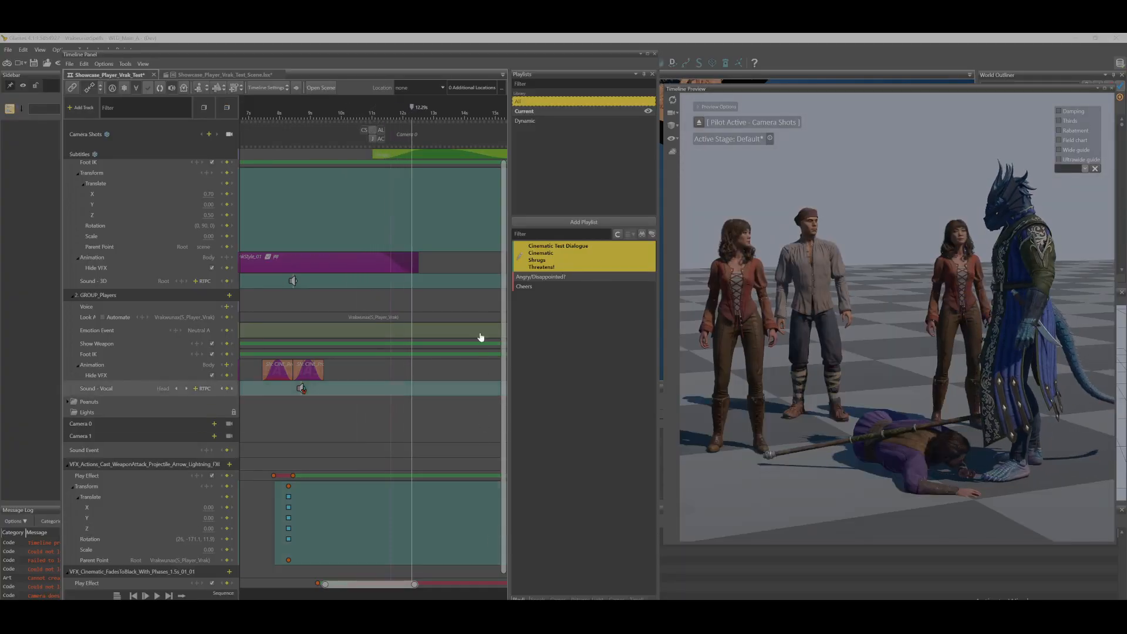
- Key the fade effect's Play Effect off at about 8 s, ahead of its on key, and play the scene
{"action": "left_click_drag", "start_coordinate": [403, 115], "coordinate": [278, 181]}
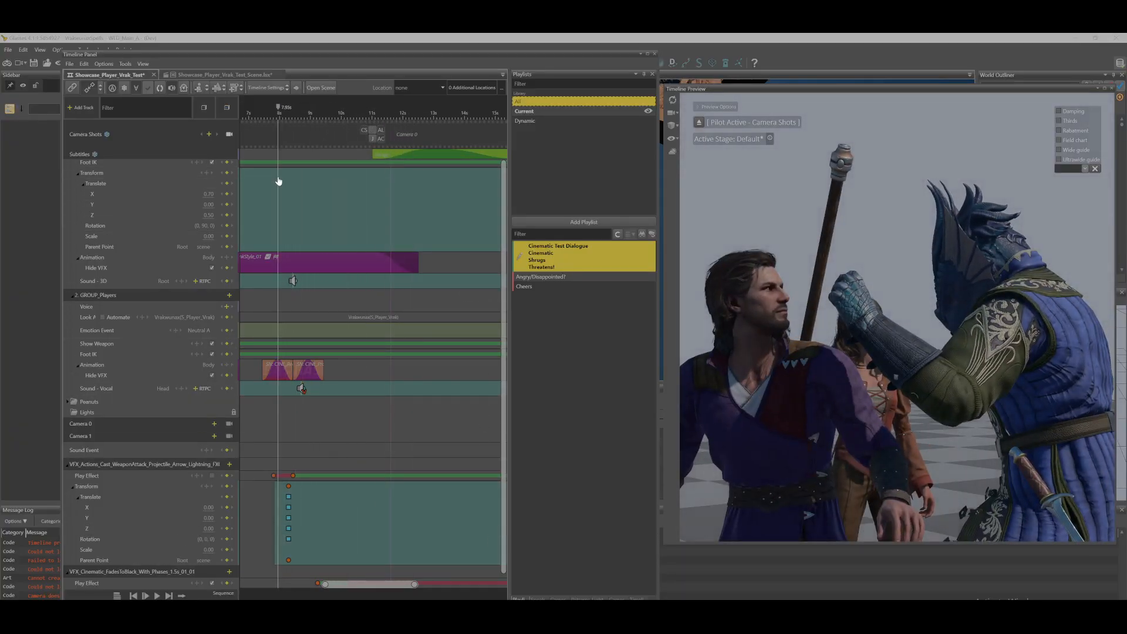
{"action": "left_click_drag", "start_coordinate": [279, 107], "coordinate": [289, 143]}
{"action": "key", "text": "space"}
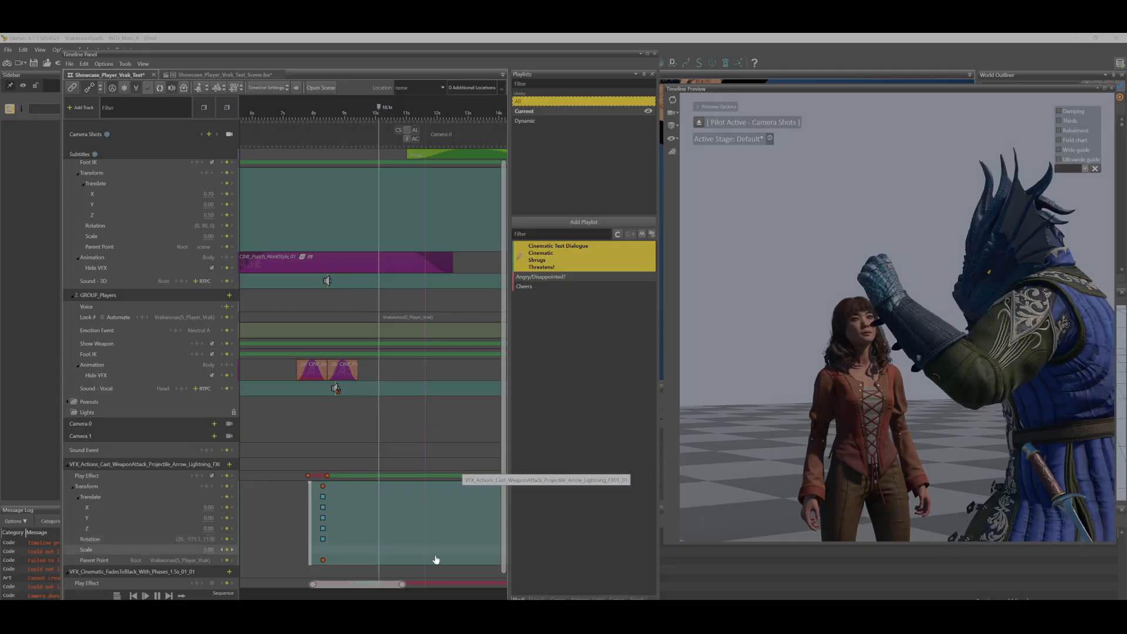
- Delete the fade effect's Play Effect off key at about 10.2 s and replay the scene
{"action": "left_click_drag", "start_coordinate": [388, 590], "coordinate": [370, 591]}
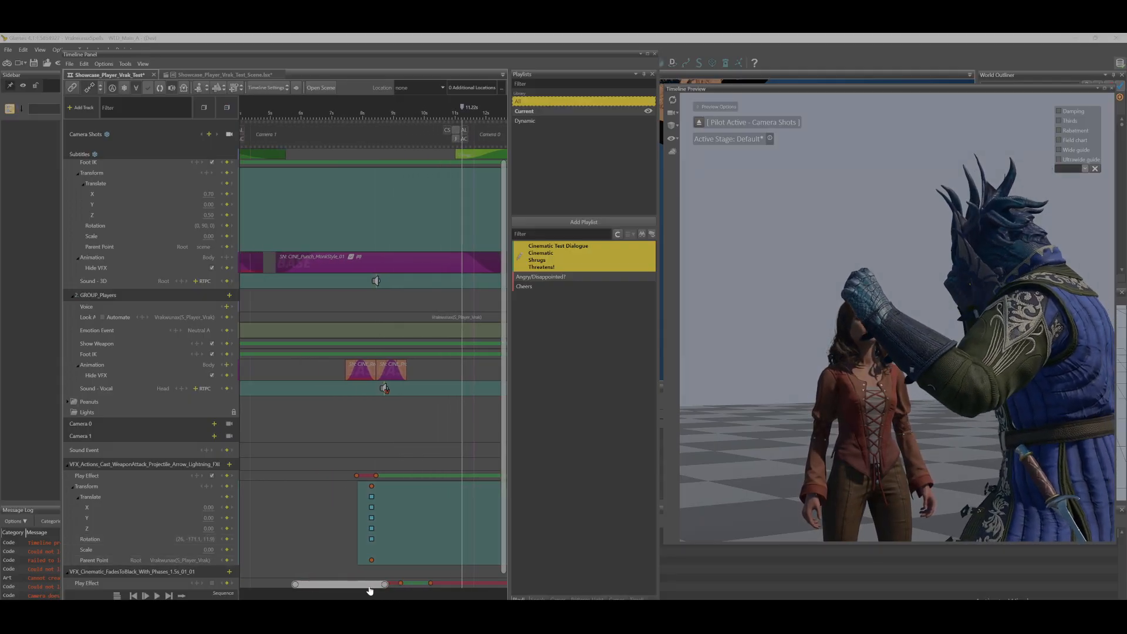
{"action": "left_click", "coordinate": [431, 584]}
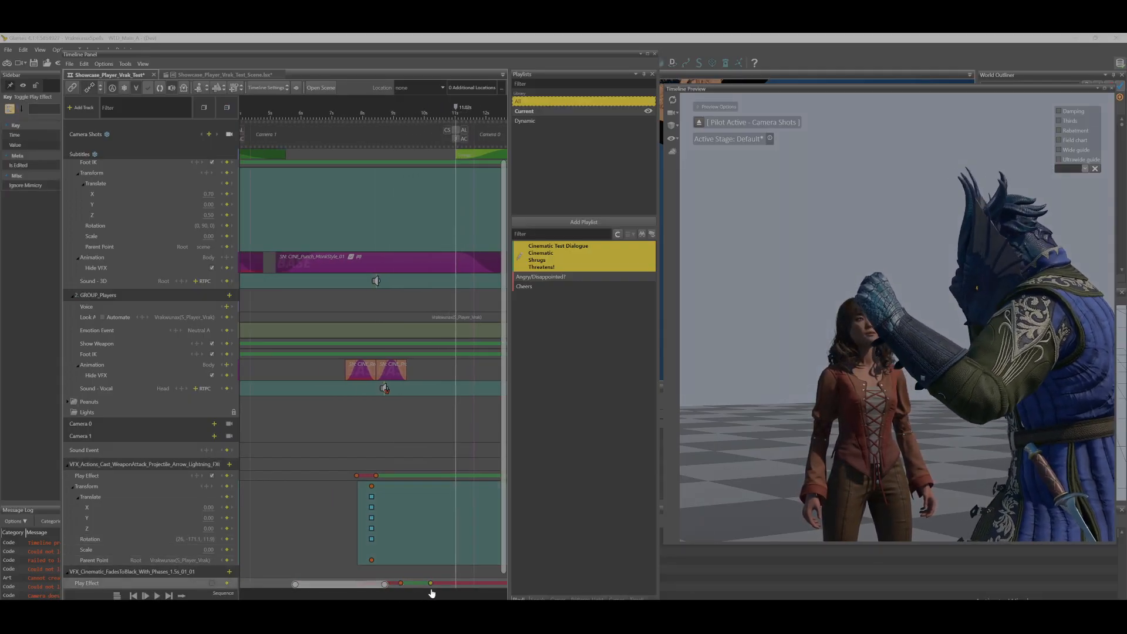
{"action": "left_click", "coordinate": [336, 120]}
{"action": "key", "text": "space"}
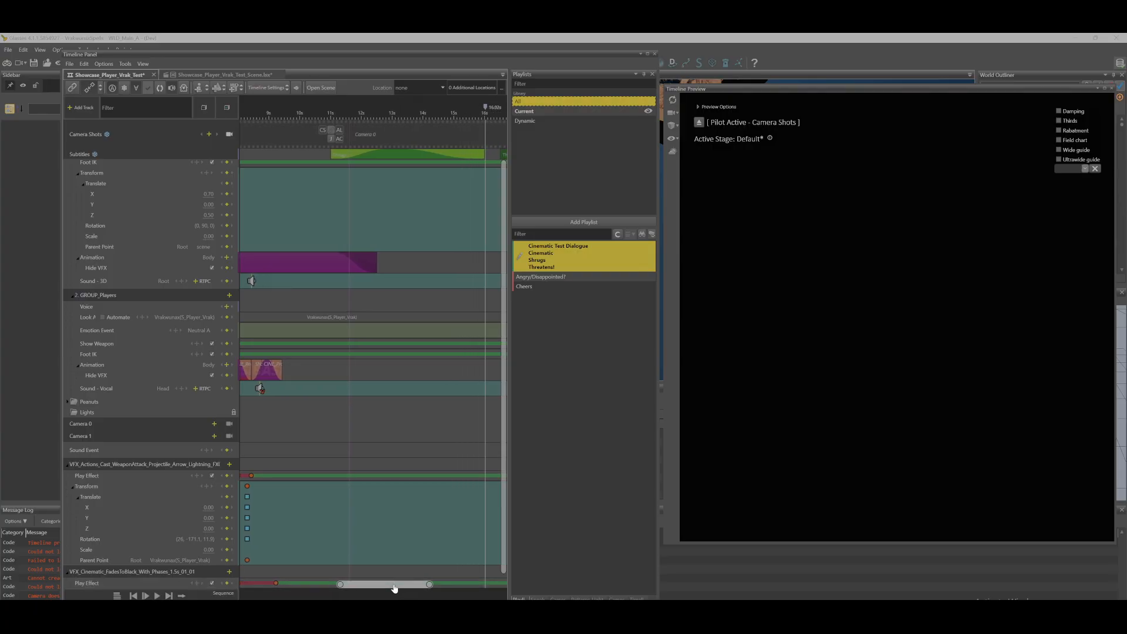
- Move the cut from Camera 1 to Camera 0 on the Camera Shots track to about 13.5 s and play the scene through it
{"action": "left_click_drag", "start_coordinate": [349, 134], "coordinate": [405, 171]}
{"action": "left_click_drag", "start_coordinate": [378, 590], "coordinate": [315, 589]}
{"action": "left_click", "coordinate": [420, 108]}
{"action": "key", "text": "space"}
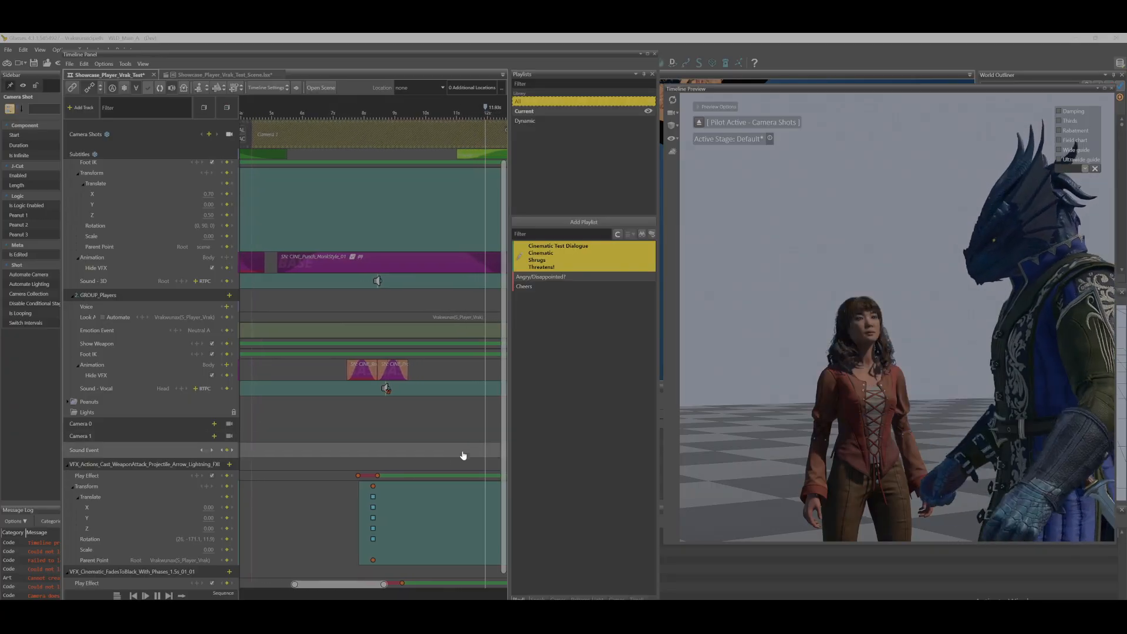
{"action": "left_click", "coordinate": [314, 107]}
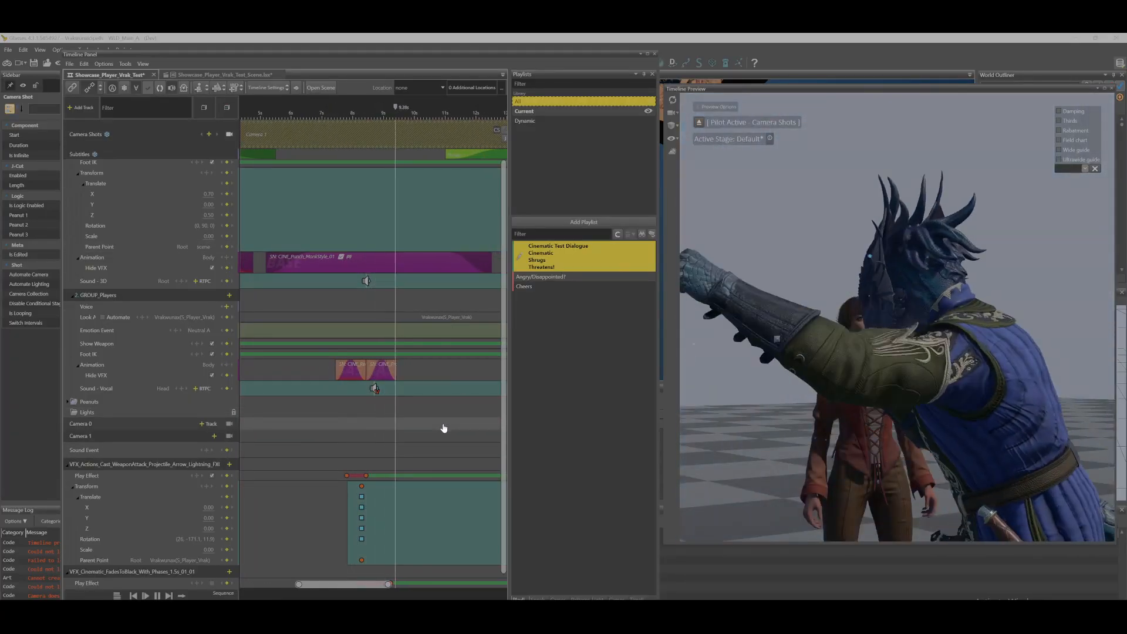
{"action": "key", "text": "space"}
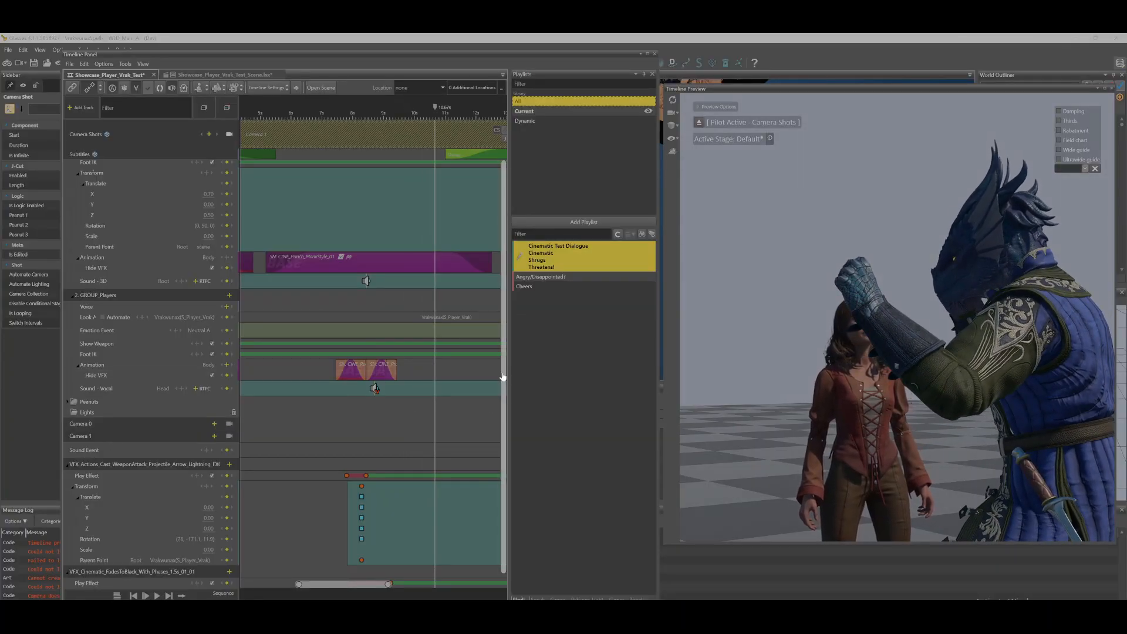
- Delete the fade effect's Play Effect off key at about 8 s and replay the scene from just before it
{"action": "scroll", "coordinate": [502, 386], "scroll_direction": "down", "scroll_amount": 1}
{"action": "left_click", "coordinate": [411, 505]}
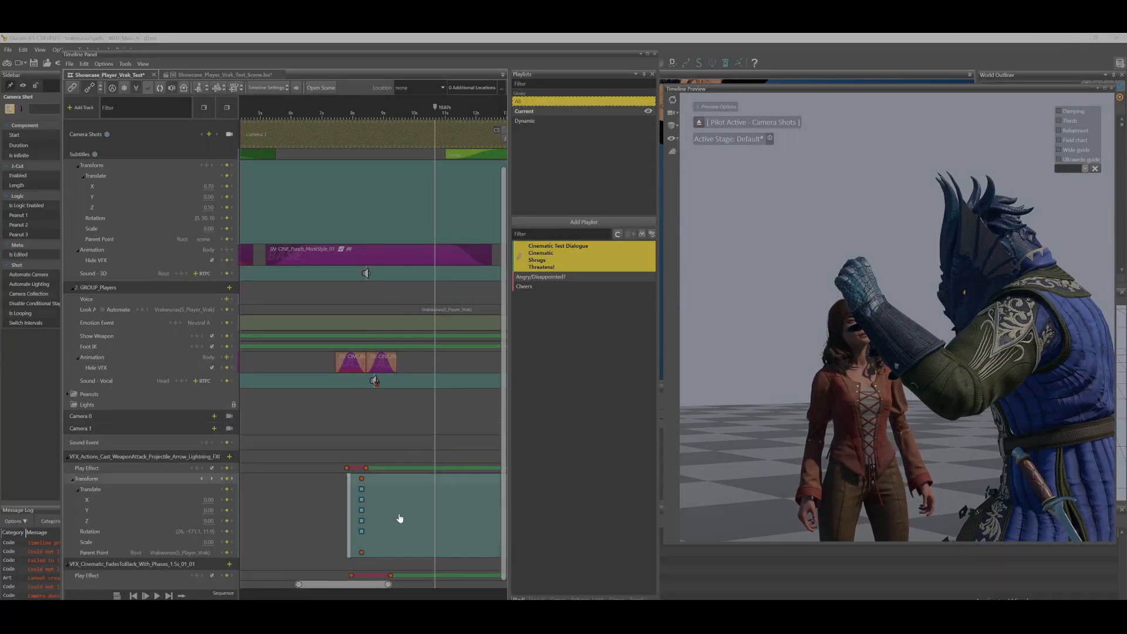
{"action": "left_click", "coordinate": [348, 577]}
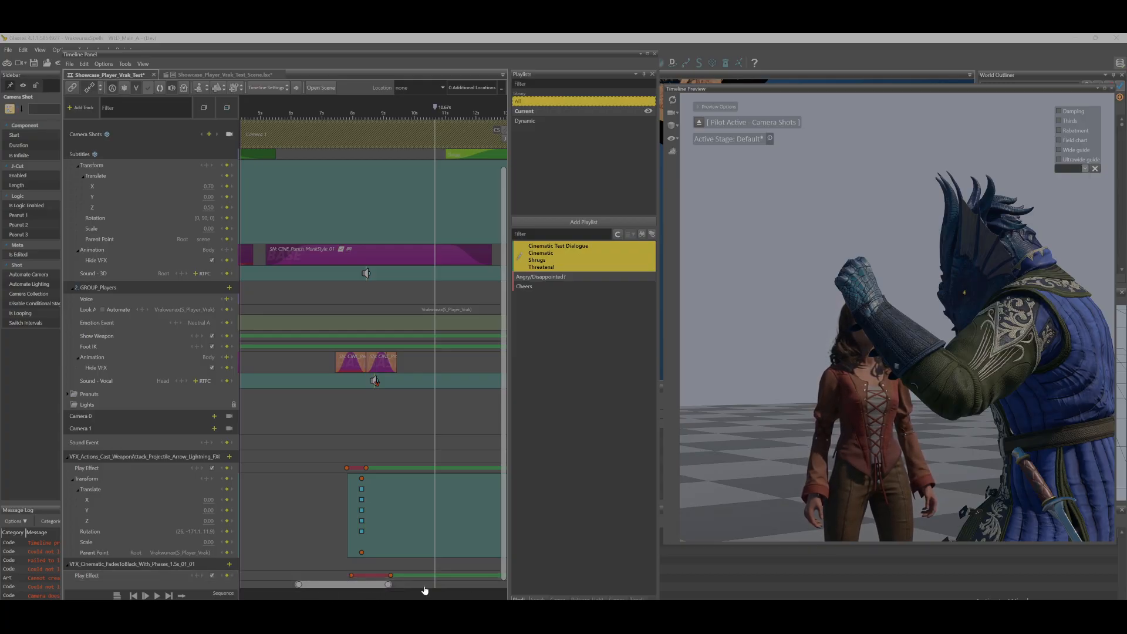
{"action": "double_click", "coordinate": [352, 577]}
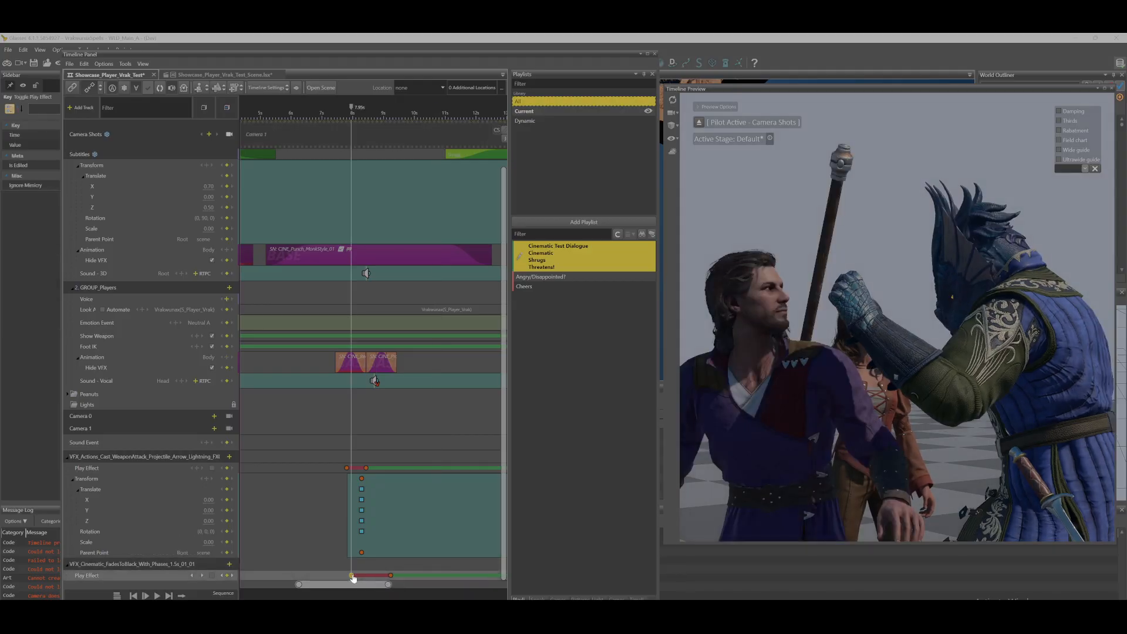
{"action": "key", "text": "Delete"}
{"action": "left_click_drag", "start_coordinate": [348, 112], "coordinate": [335, 124]}
{"action": "key", "text": "space"}
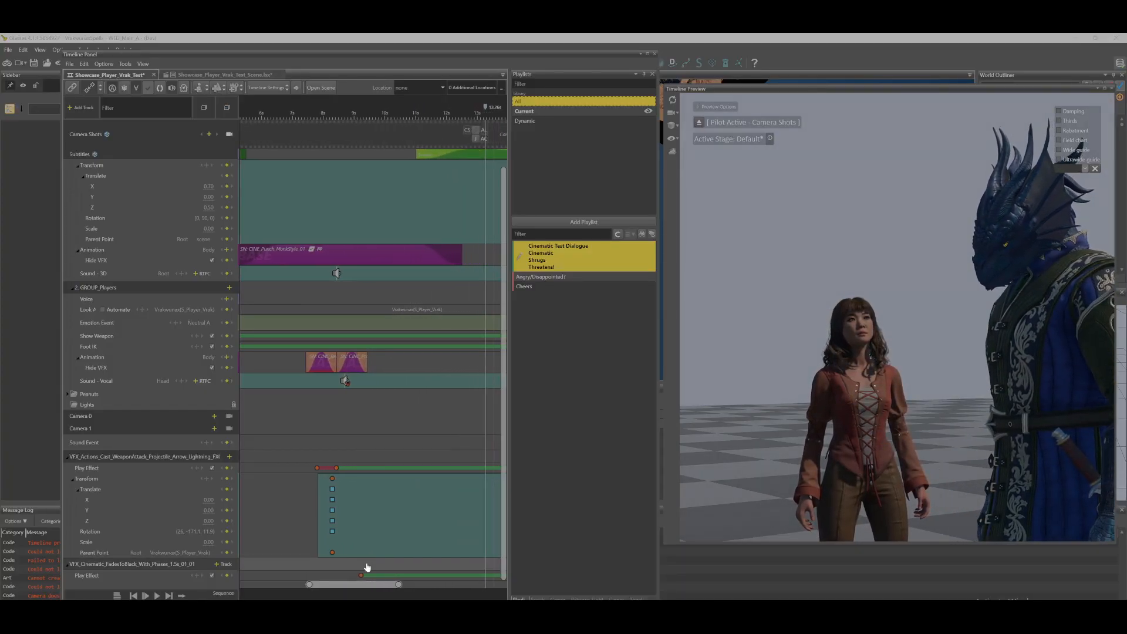
- Replace the fade effect's Play Effect on key with an off key at about 9.2 s
{"action": "left_click_drag", "start_coordinate": [361, 576], "coordinate": [355, 585]}
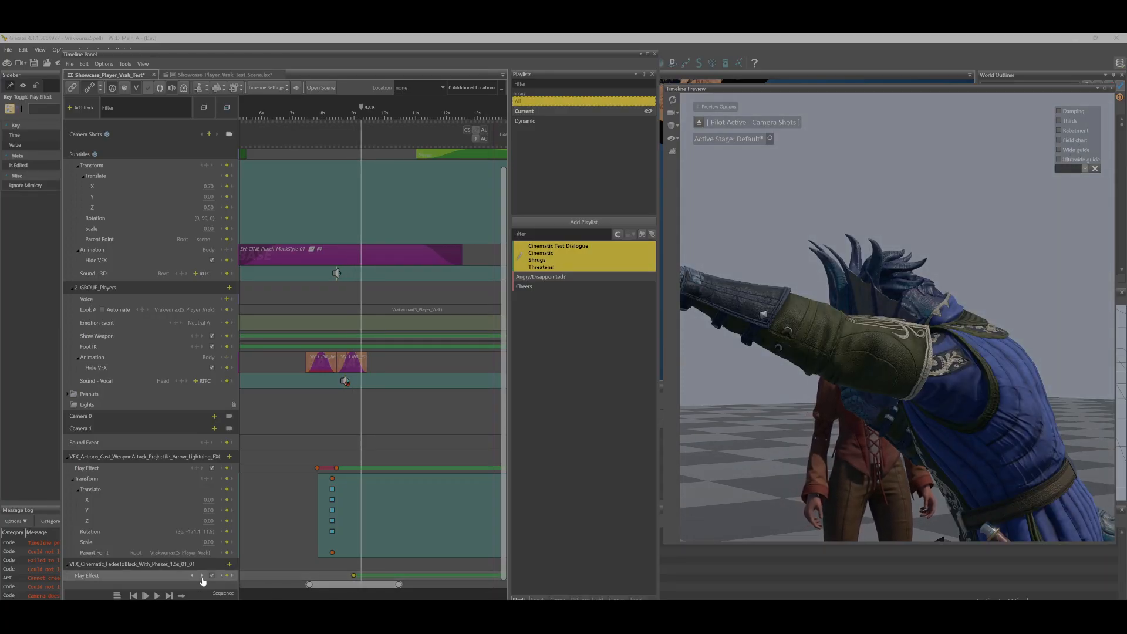
{"action": "left_click", "coordinate": [212, 575]}
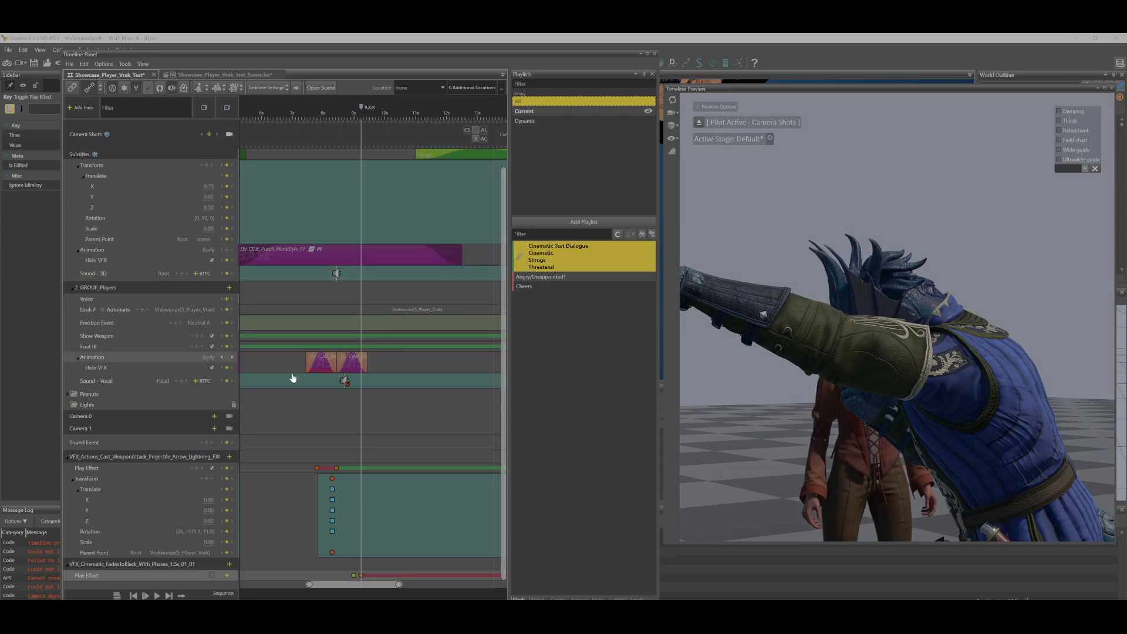
{"action": "key", "text": "ctrl+z"}
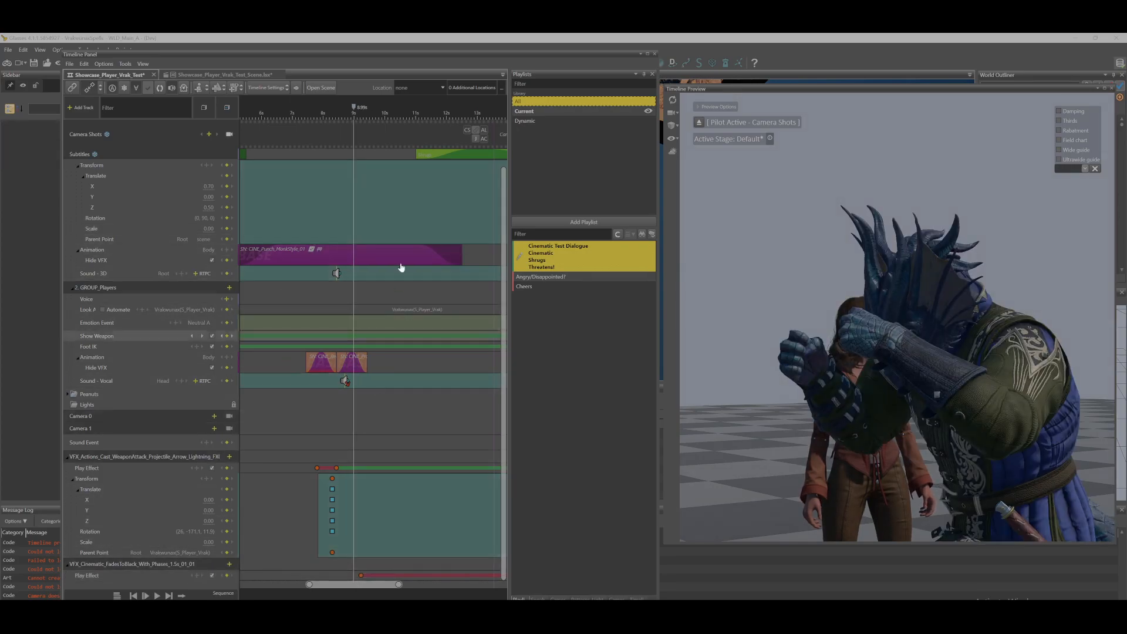
- Play the scene from about 8 s and again from about 4 s to check the fade with Play Effect keyed off
{"action": "left_click", "coordinate": [326, 111]}
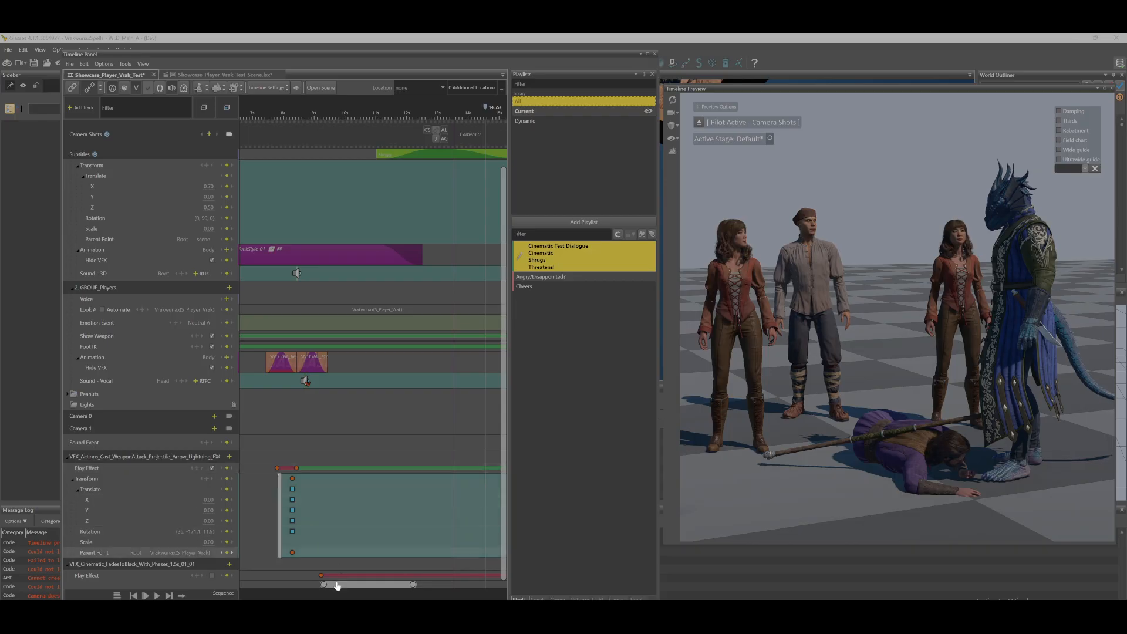
{"action": "left_click_drag", "start_coordinate": [364, 593], "coordinate": [300, 597]}
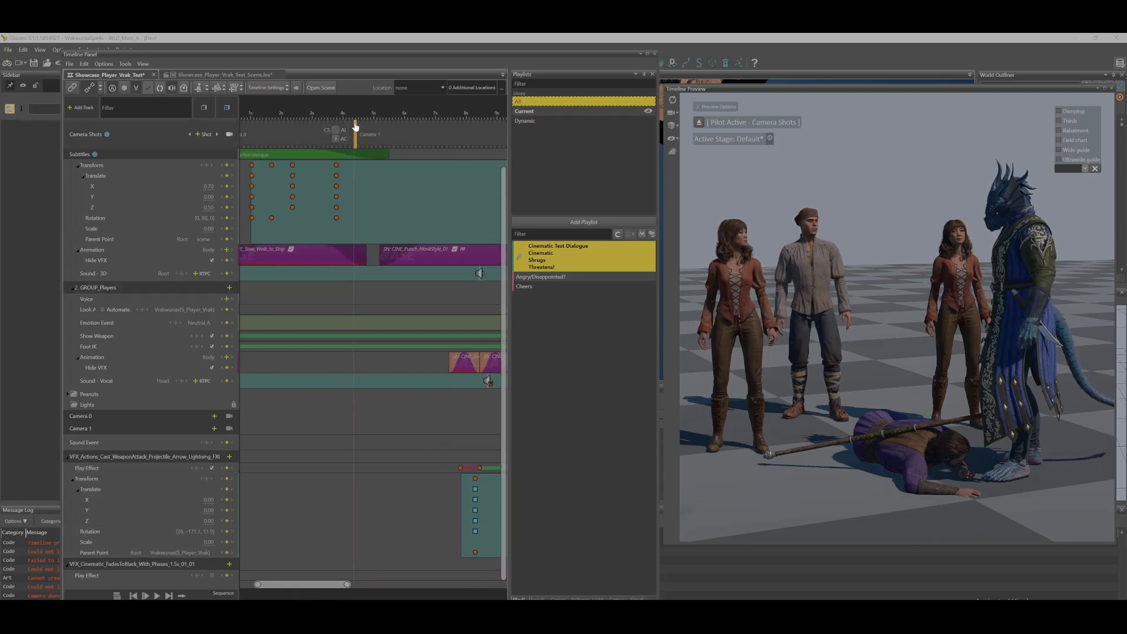
{"action": "left_click", "coordinate": [339, 106]}
{"action": "key", "text": "space"}
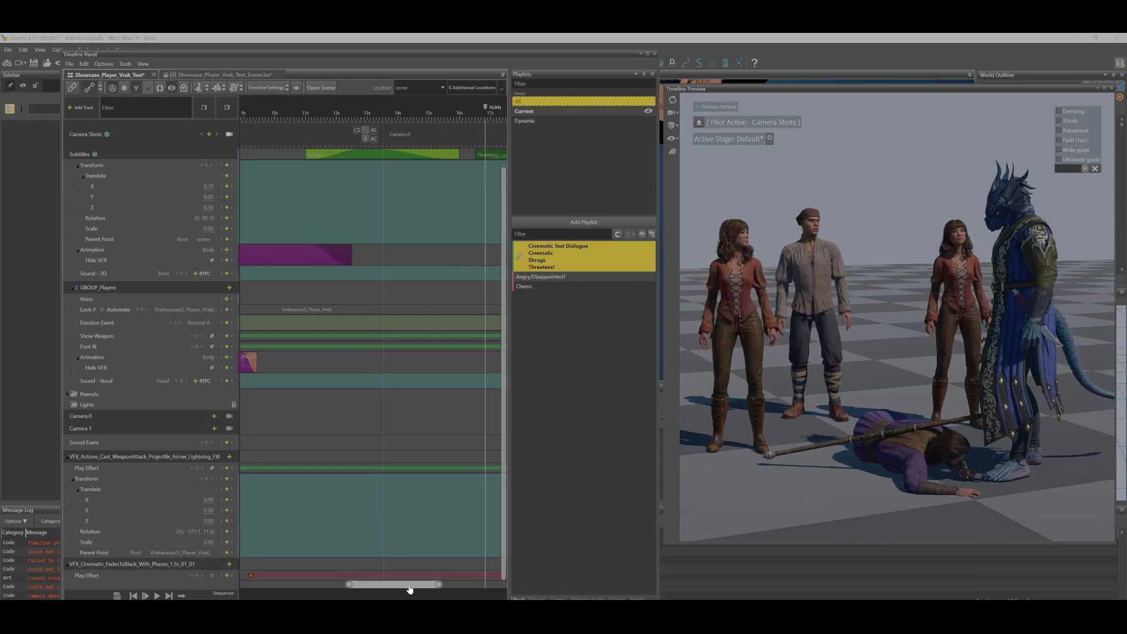
{"action": "left_click_drag", "start_coordinate": [406, 585], "coordinate": [374, 587]}
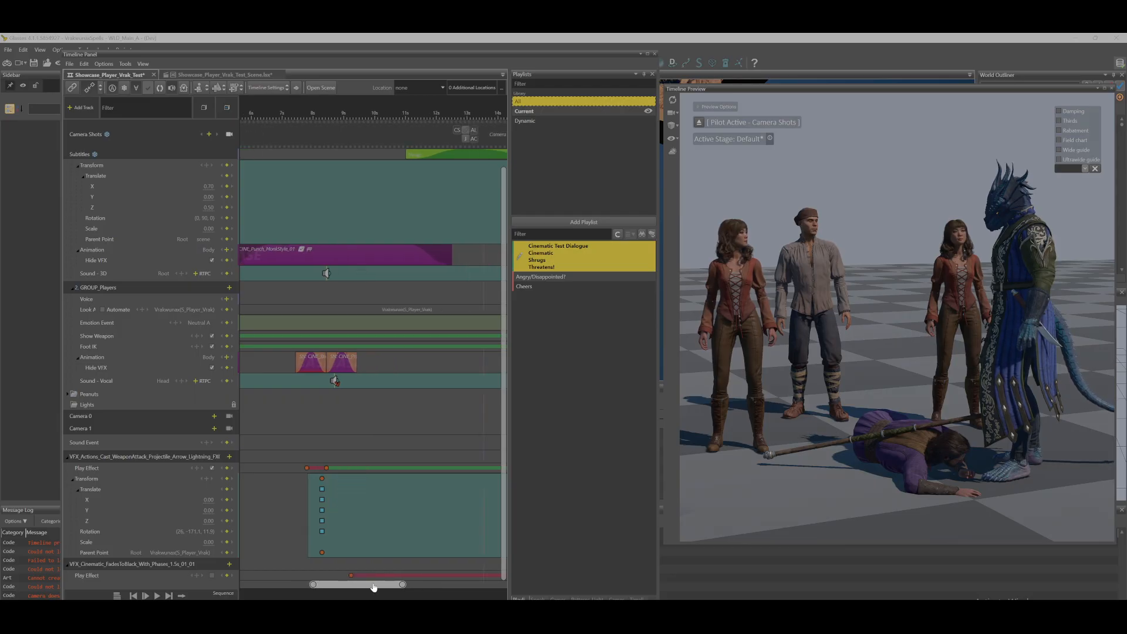